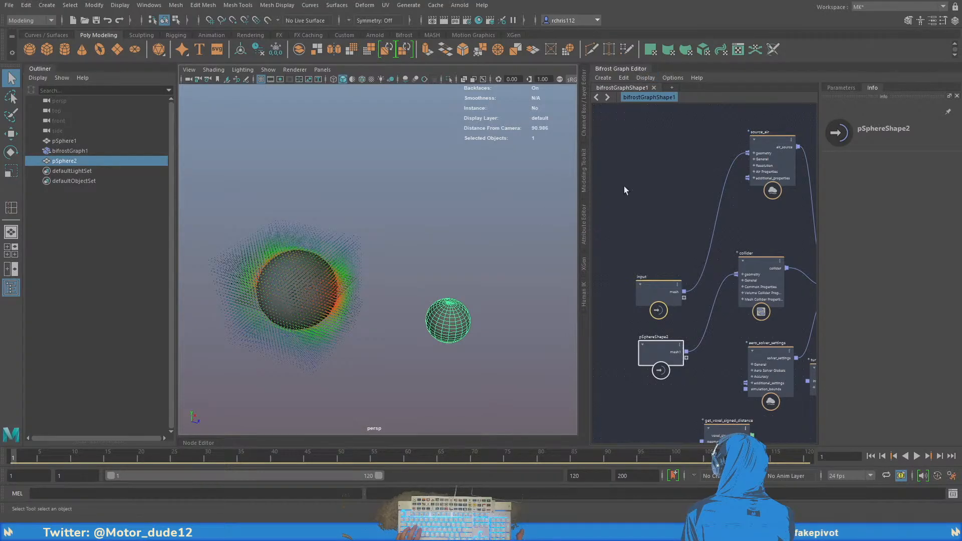
# Collapse the Bifrost Graph Editor to enlarge the viewport and save the scene
pyautogui.doubleClick(639, 69)
pyautogui.moveTo(610, 213)
pyautogui.keyDown('alt'); pyautogui.mouseDown()
pyautogui.moveTo(597, 221)
pyautogui.moveTo(614, 219)
pyautogui.mouseUp(); pyautogui.keyUp('alt')
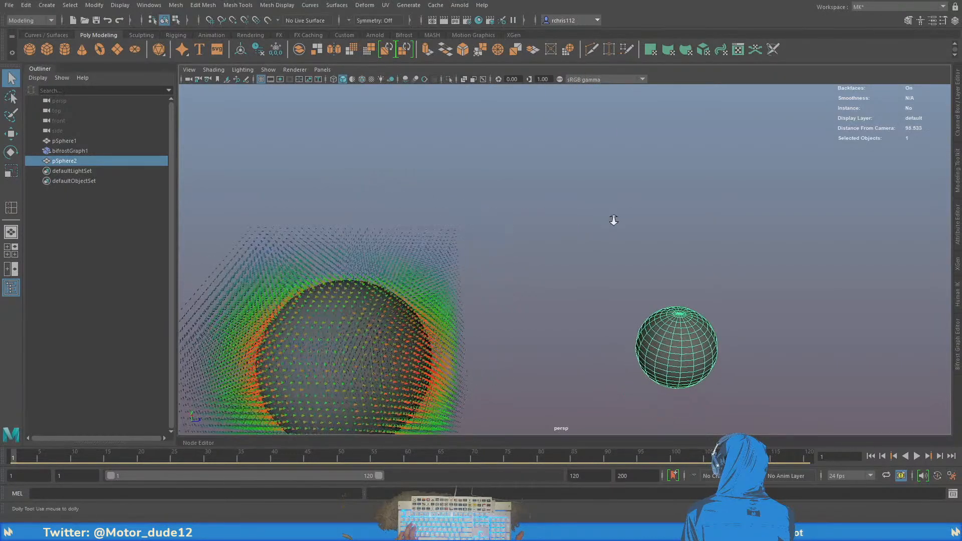
pyautogui.keyDown('alt'); pyautogui.moveTo(614, 219); pyautogui.dragTo(556, 211, button='right'); pyautogui.keyUp('alt')
pyautogui.hotkey('ctrl', 's')
pyautogui.keyDown('alt'); pyautogui.moveTo(496, 254); pyautogui.dragTo(646, 266); pyautogui.keyUp('alt')
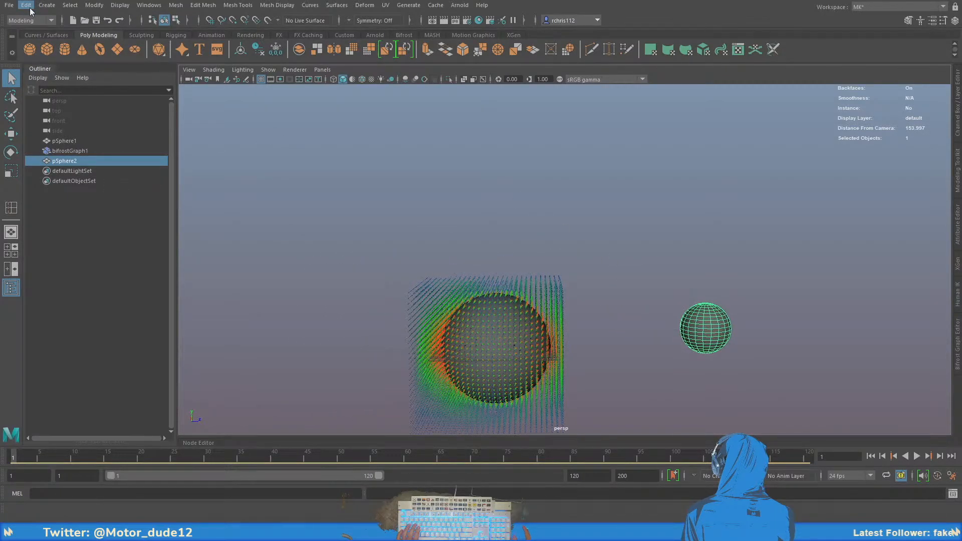
# Import the car model into the scene and clear the current selection
pyautogui.click(9, 5)
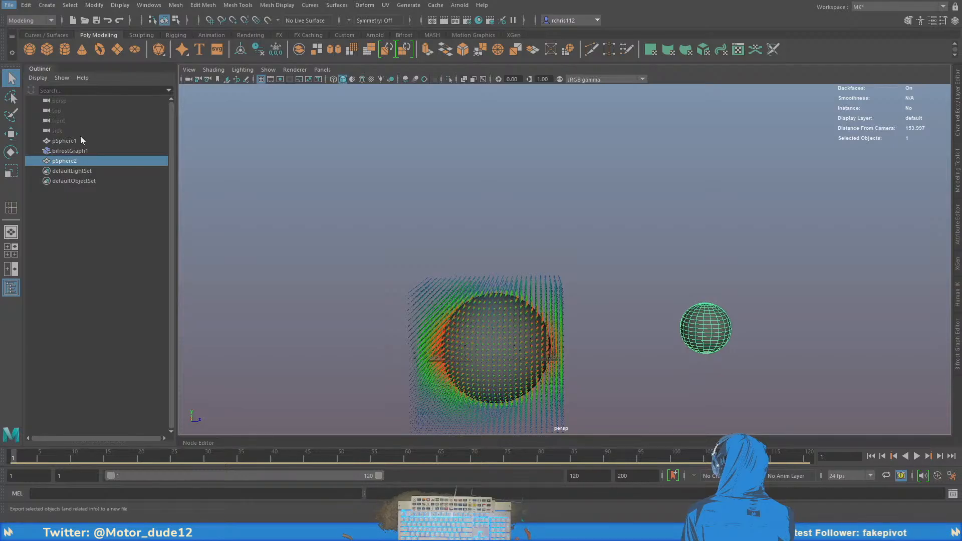
pyautogui.click(61, 115)
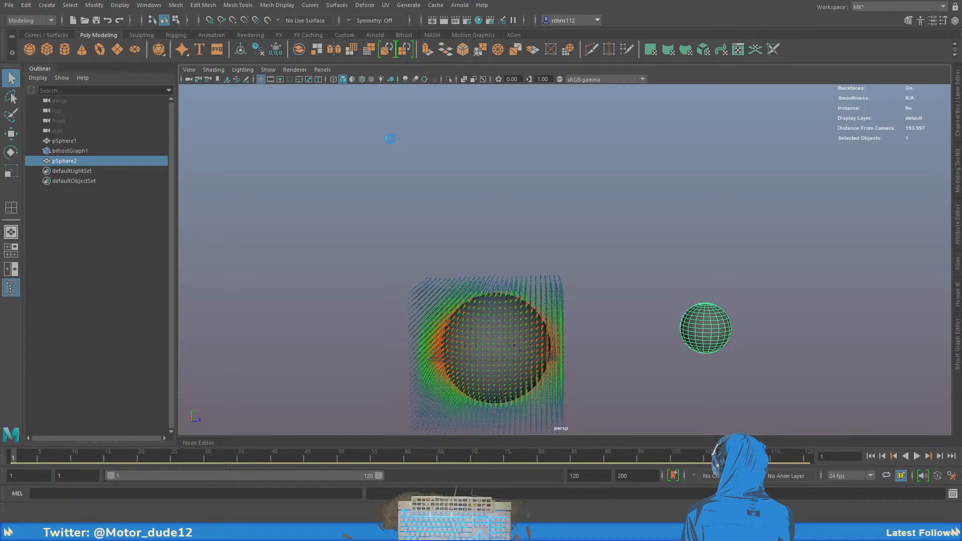
pyautogui.click(451, 240)
# Look for the imported car in the viewport, framing the car:pCylinder9 part
pyautogui.scroll(-4, 452, 240)
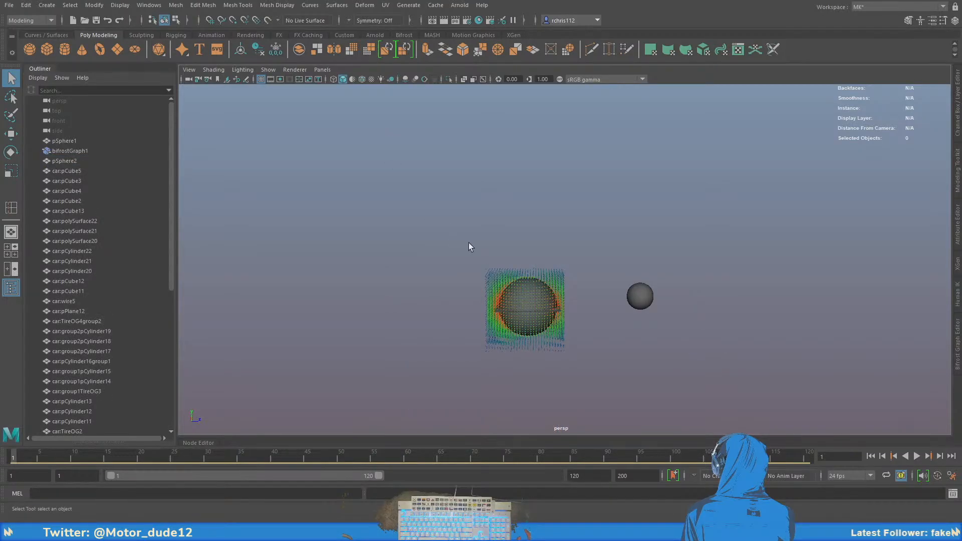
pyautogui.scroll(-5, 476, 245)
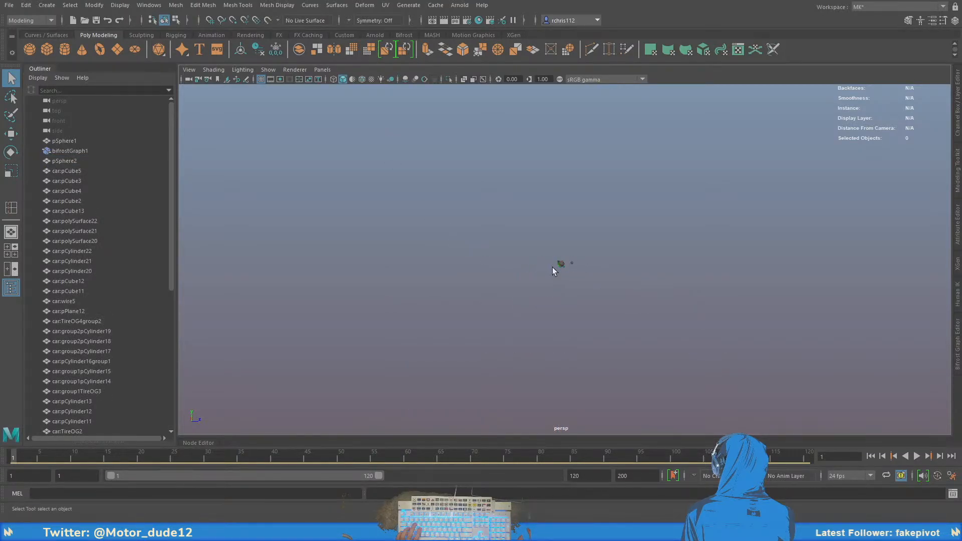
pyautogui.scroll(4, 552, 267)
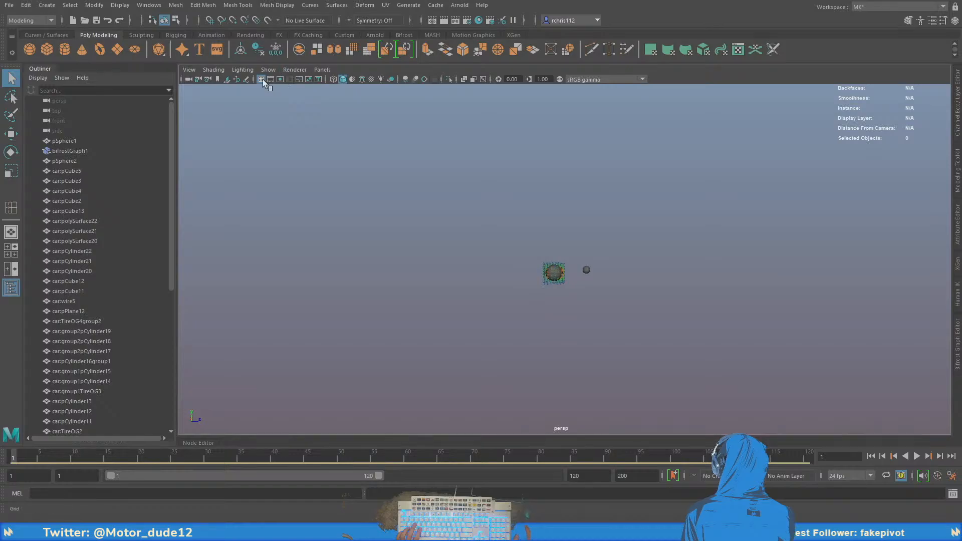
pyautogui.scroll(-5, 563, 230)
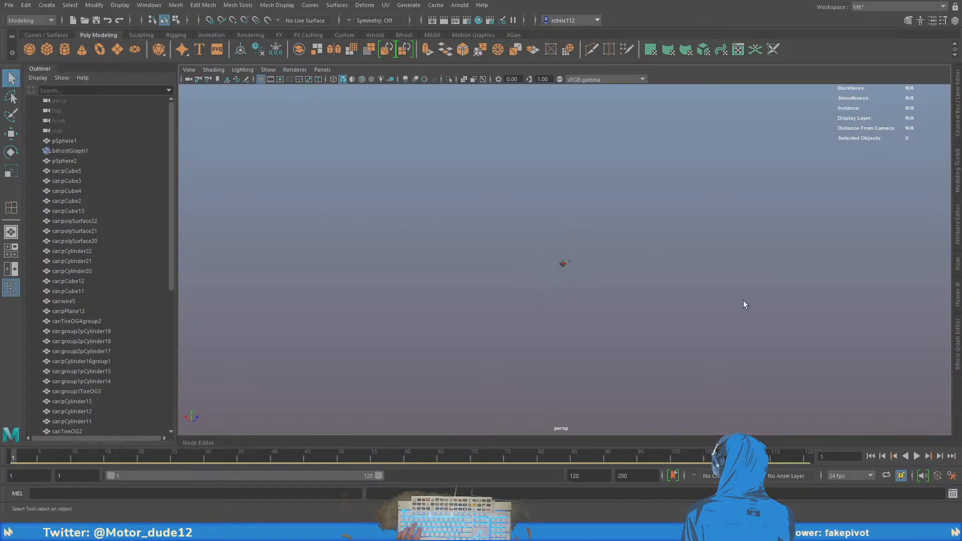
pyautogui.scroll(4, 751, 308)
pyautogui.scroll(-6, 122, 217)
pyautogui.click(92, 219)
pyautogui.press('f')
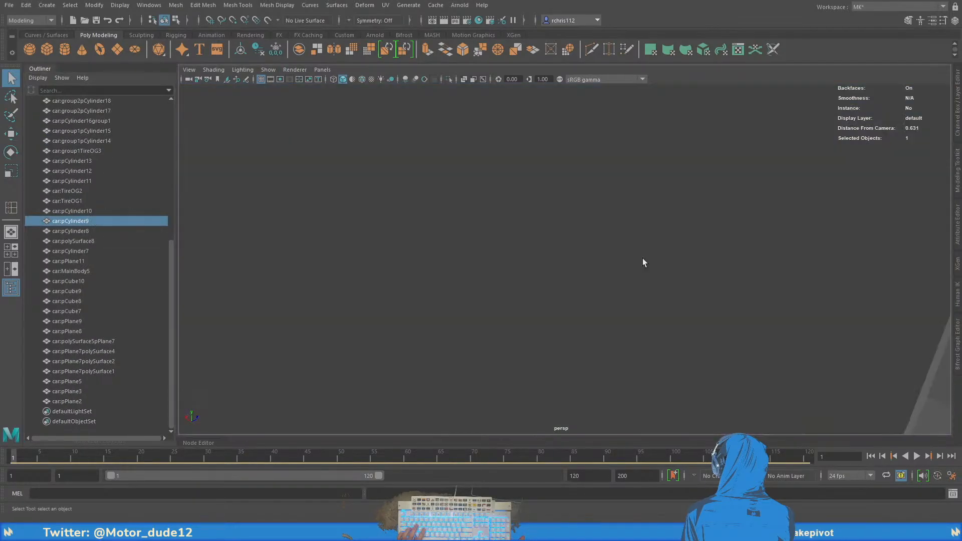
pyautogui.scroll(-10, 643, 257)
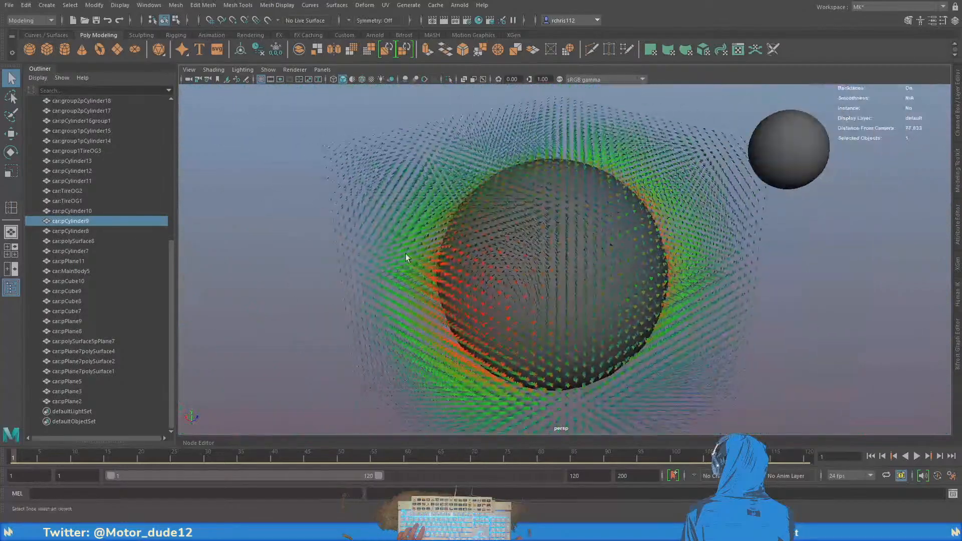
pyautogui.scroll(-3, 406, 255)
pyautogui.scroll(3, 456, 254)
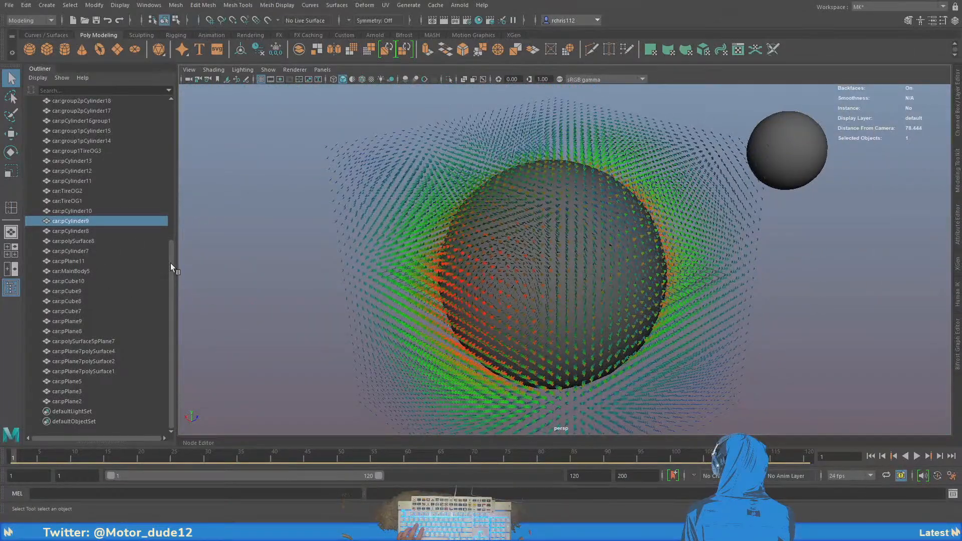
# Group all the imported car meshes, from car:pCube5 through car:pPlane2
pyautogui.moveTo(170, 263); pyautogui.dragTo(171, 131)
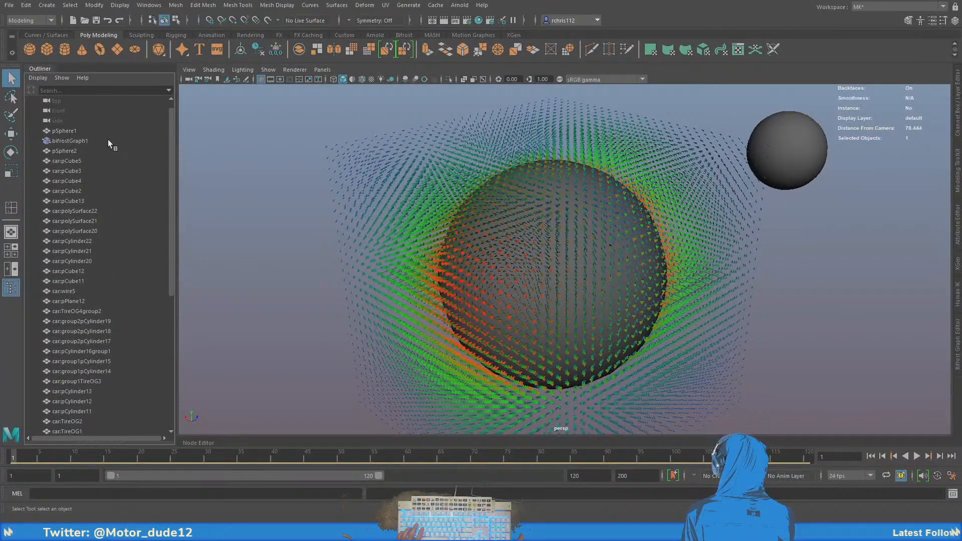
pyautogui.click(59, 153)
pyautogui.click(68, 161)
pyautogui.scroll(-8, 116, 273)
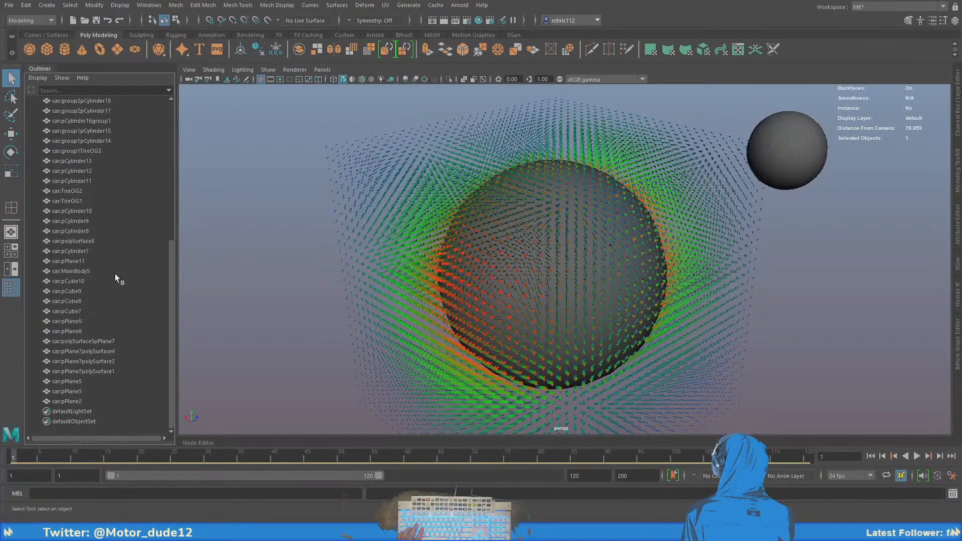
pyautogui.keyDown('shift'); pyautogui.click(73, 400); pyautogui.keyUp('shift')
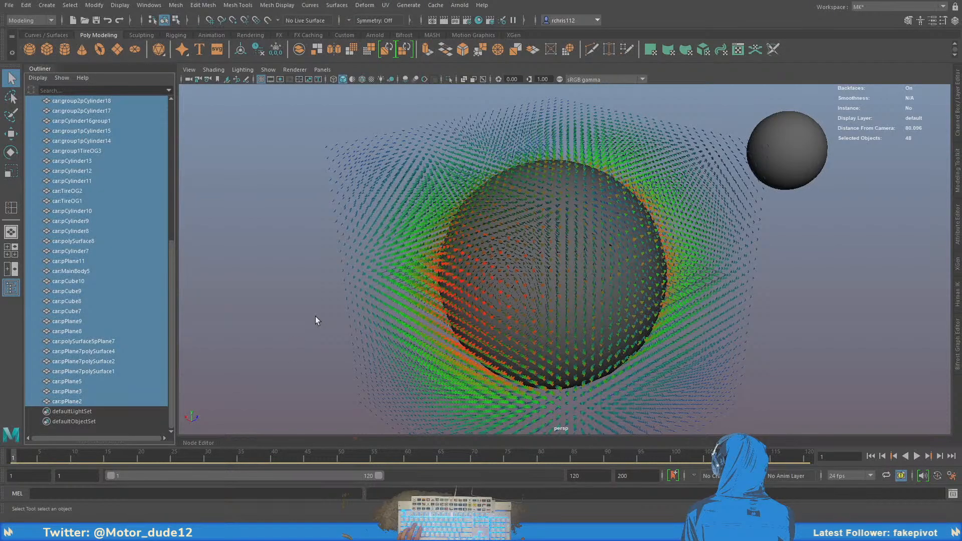
pyautogui.hotkey('ctrl', 'g')
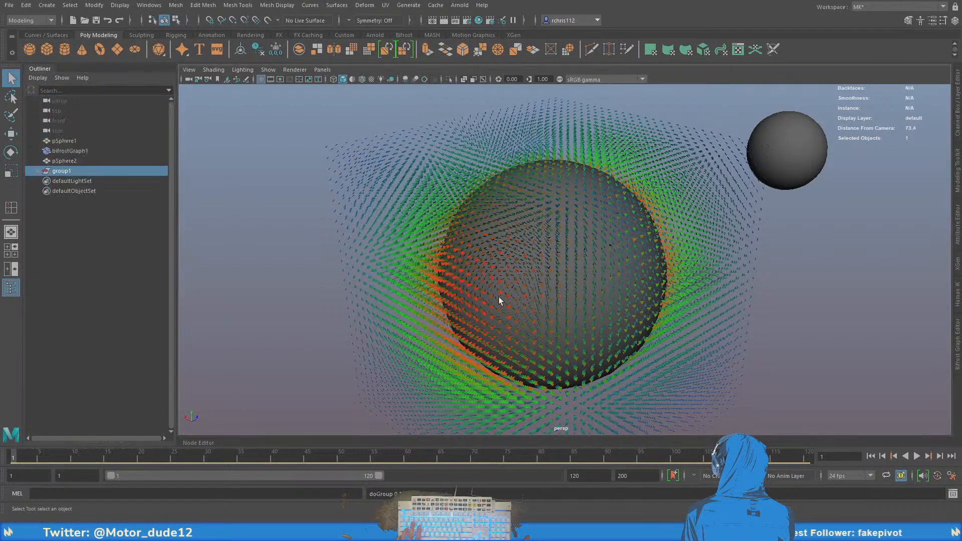
# Rotate the car group so its nose faces the large sphere, and move it over beside the small sphere
pyautogui.press('f')
pyautogui.press('e')
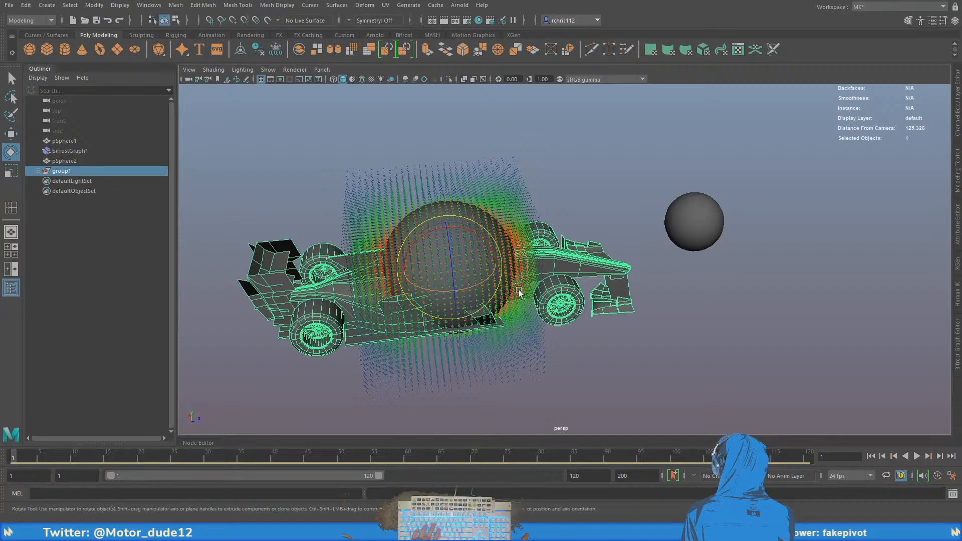
pyautogui.moveTo(466, 294); pyautogui.dragTo(560, 279)
pyautogui.press('w')
pyautogui.moveTo(405, 273); pyautogui.dragTo(644, 247)
# Select the small sphere above the car and reopen the Bifrost Graph Editor
pyautogui.keyDown('alt'); pyautogui.moveTo(643, 247); pyautogui.dragTo(543, 281, button='middle'); pyautogui.keyUp('alt')
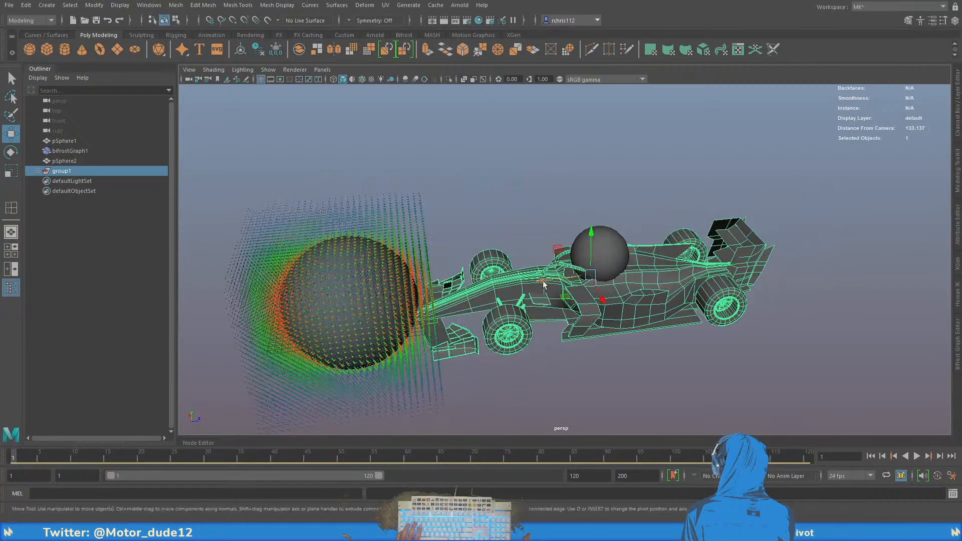
pyautogui.moveTo(543, 282); pyautogui.dragTo(554, 262)
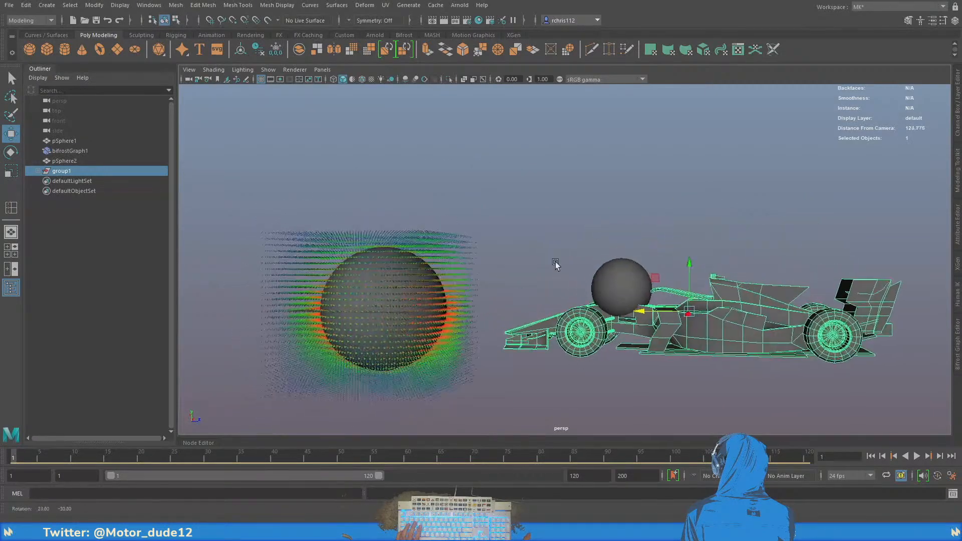
pyautogui.keyDown('alt'); pyautogui.moveTo(554, 262); pyautogui.dragTo(503, 270, button='middle'); pyautogui.keyUp('alt')
pyautogui.keyDown('alt'); pyautogui.moveTo(503, 271); pyautogui.dragTo(541, 275, button='right'); pyautogui.keyUp('alt')
pyautogui.press('q')
pyautogui.click(542, 278)
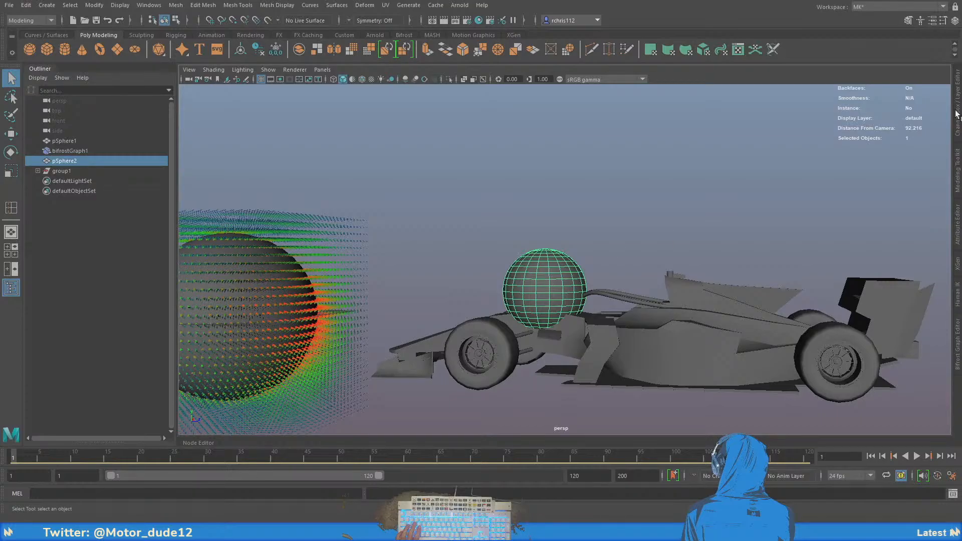
pyautogui.click(958, 356)
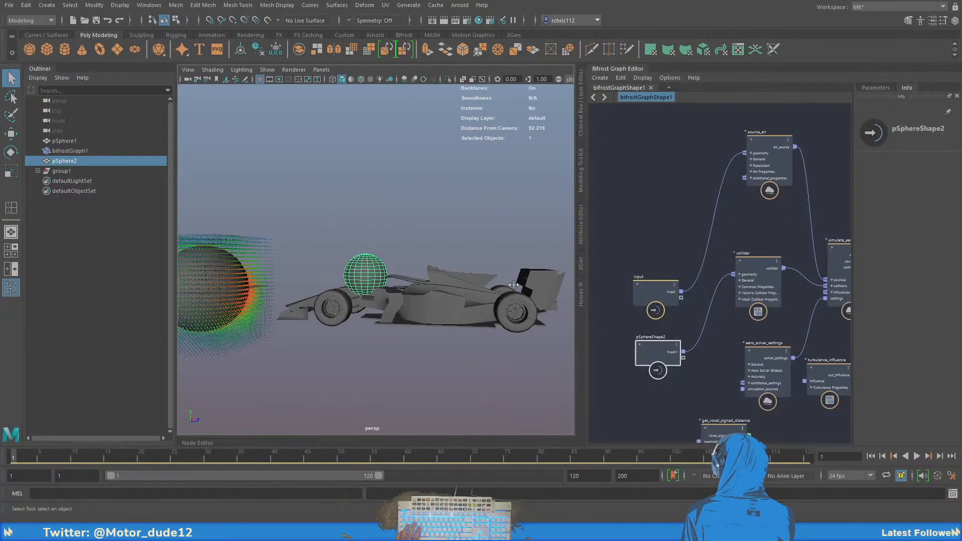
# Hide the car group so only the two spheres are displayed
pyautogui.click(40, 68)
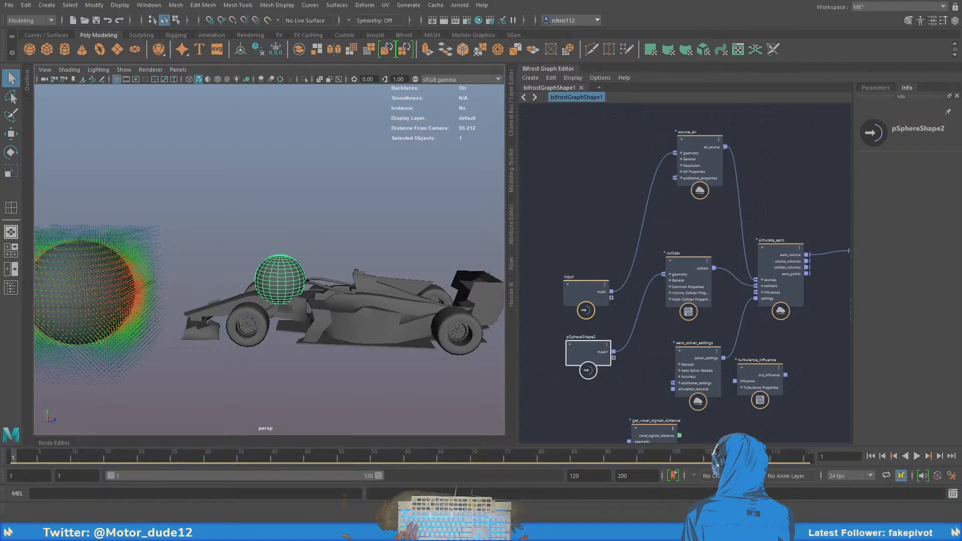
pyautogui.keyDown('alt'); pyautogui.moveTo(263, 256); pyautogui.dragTo(311, 260, button='middle'); pyautogui.keyUp('alt')
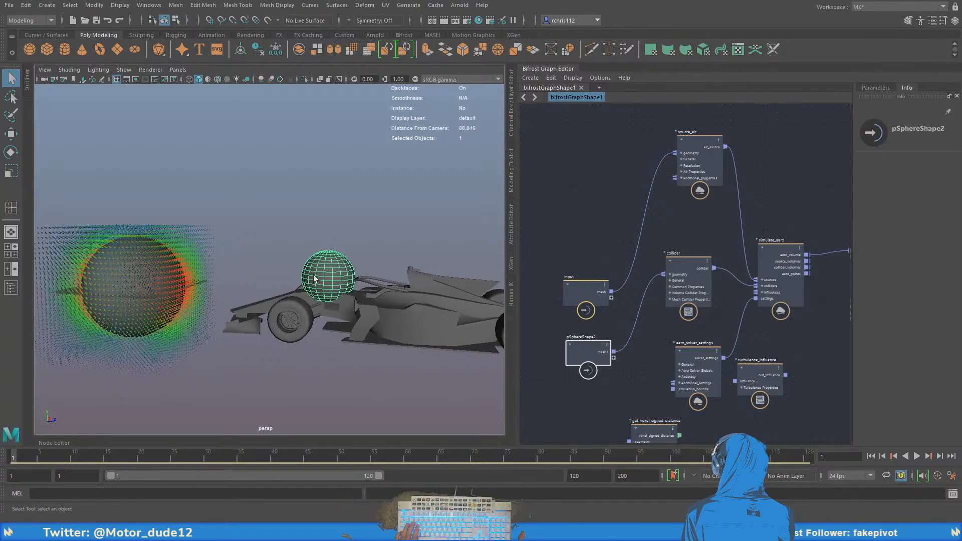
pyautogui.click(28, 95)
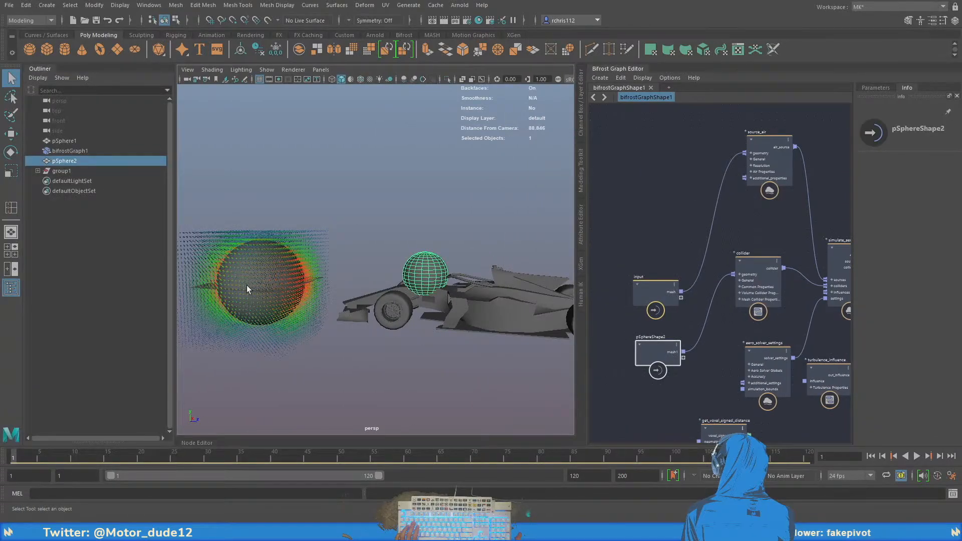
pyautogui.click(105, 171)
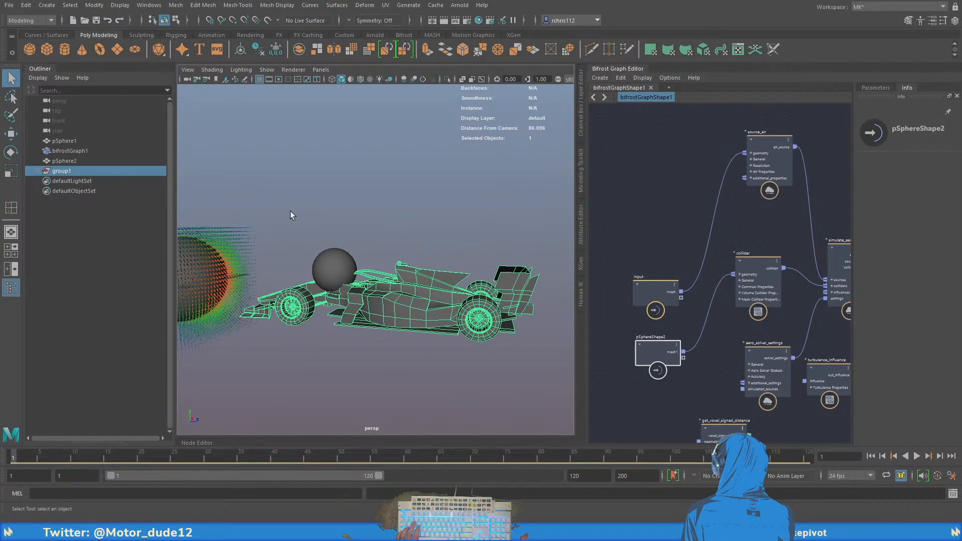
pyautogui.hotkey('ctrl', 'h')
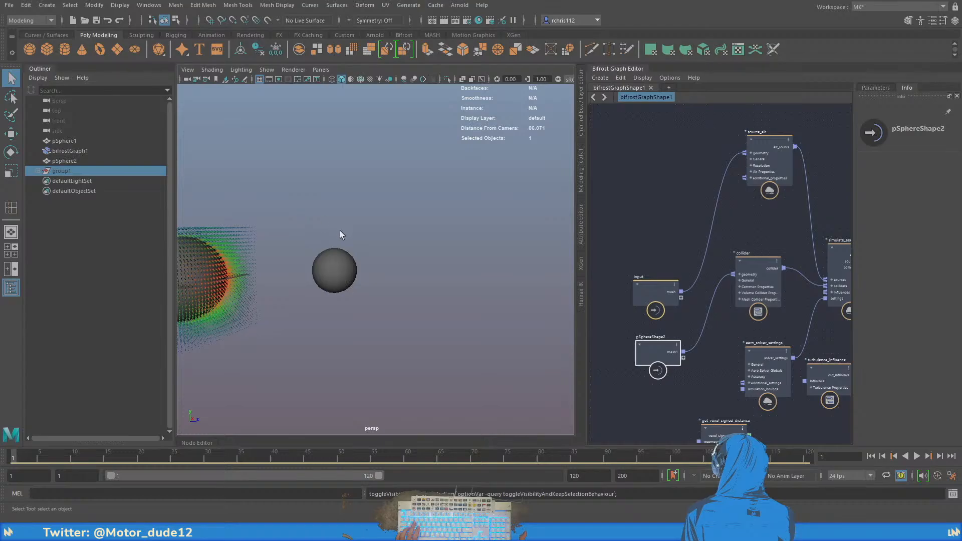
# Collapse the Outliner and play the airflow simulation, stopping it at frame 28
pyautogui.keyDown('alt'); pyautogui.moveTo(340, 230); pyautogui.dragTo(432, 250); pyautogui.keyUp('alt')
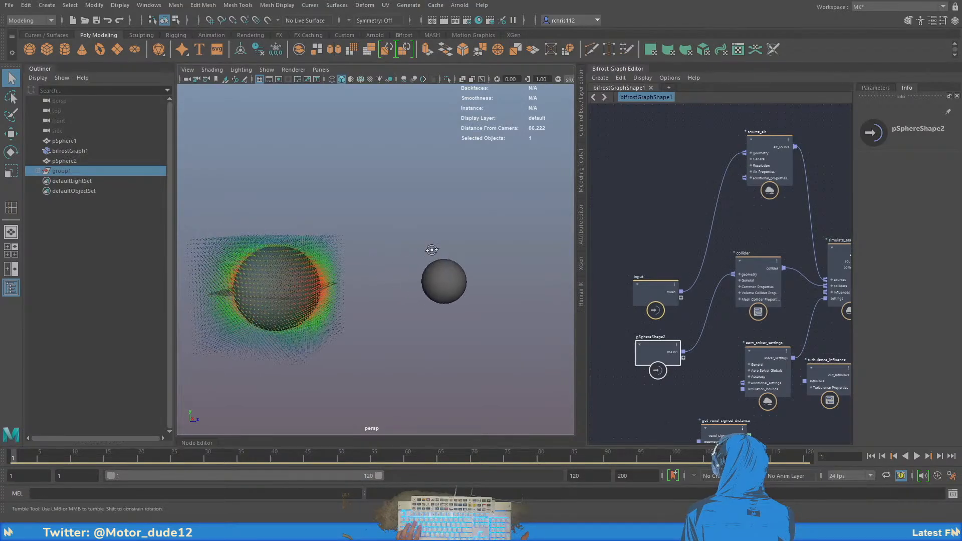
pyautogui.keyDown('alt'); pyautogui.moveTo(431, 249); pyautogui.dragTo(469, 289, button='right'); pyautogui.keyUp('alt')
pyautogui.keyDown('alt'); pyautogui.moveTo(470, 289); pyautogui.dragTo(453, 269); pyautogui.keyUp('alt')
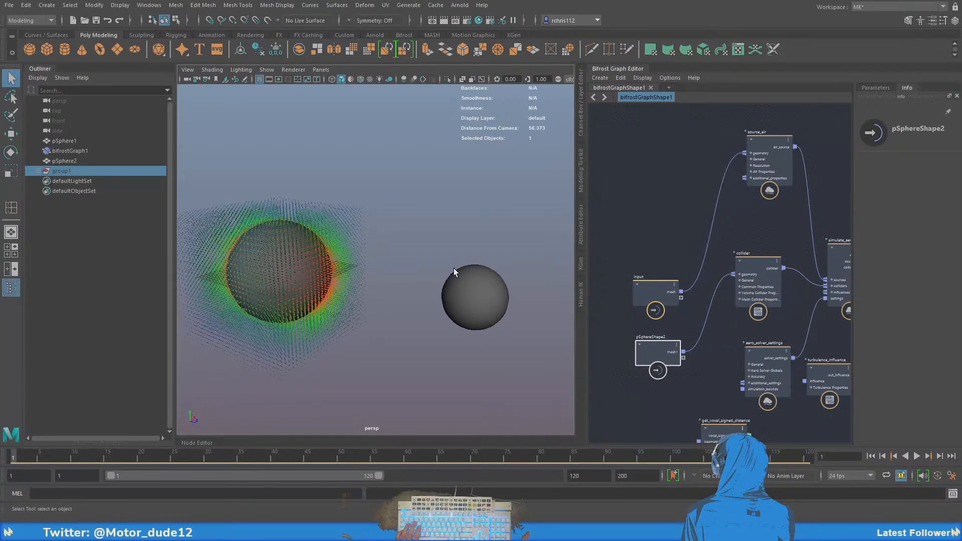
pyautogui.click(39, 65)
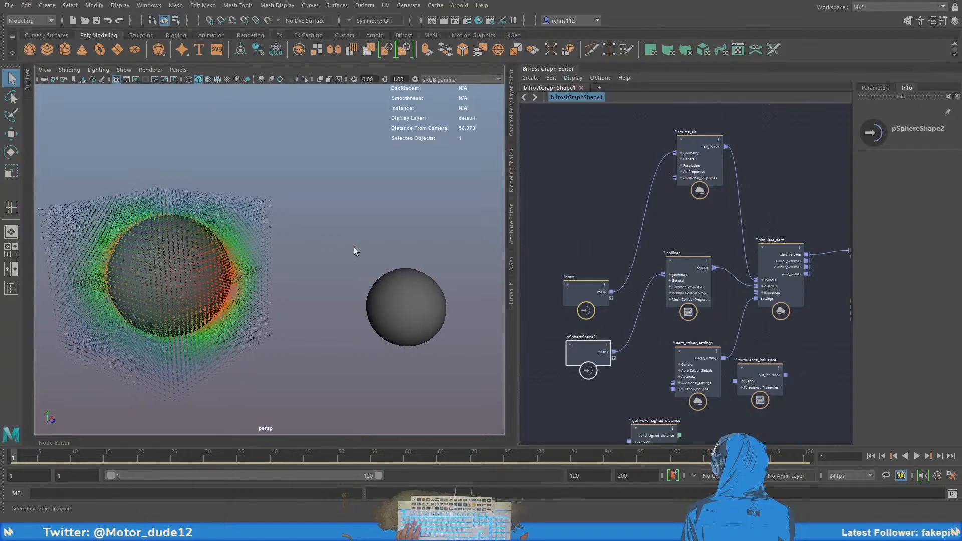
pyautogui.keyDown('alt'); pyautogui.moveTo(354, 247); pyautogui.dragTo(365, 268); pyautogui.keyUp('alt')
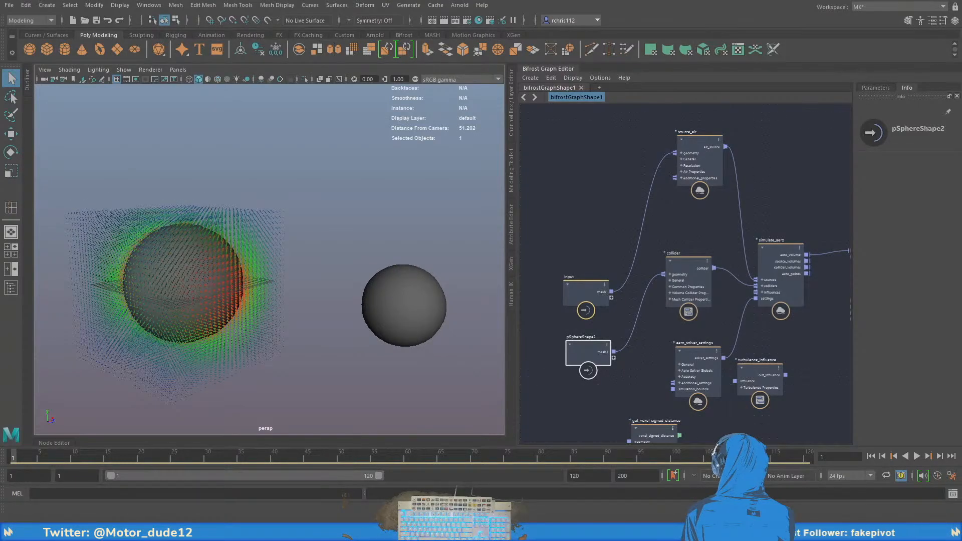
pyautogui.click(916, 456)
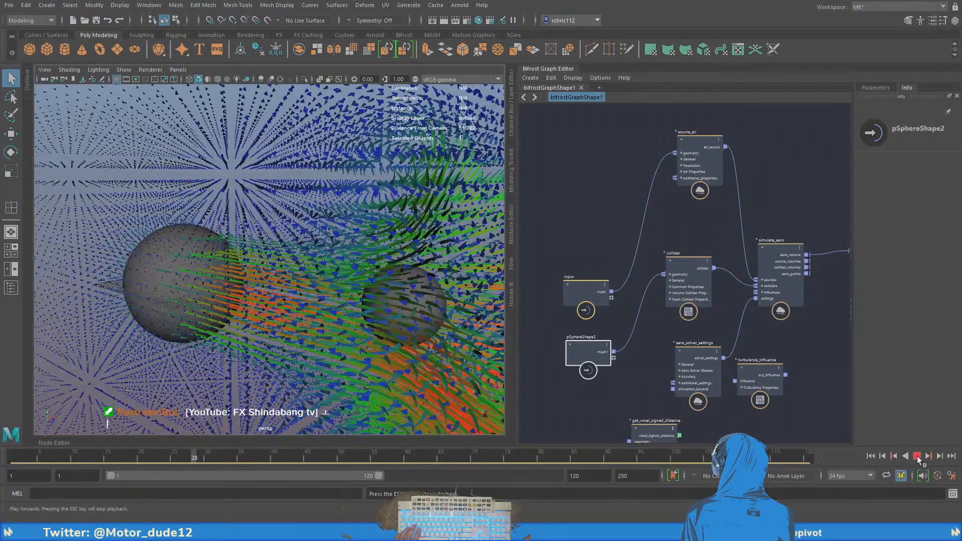
pyautogui.click(916, 456)
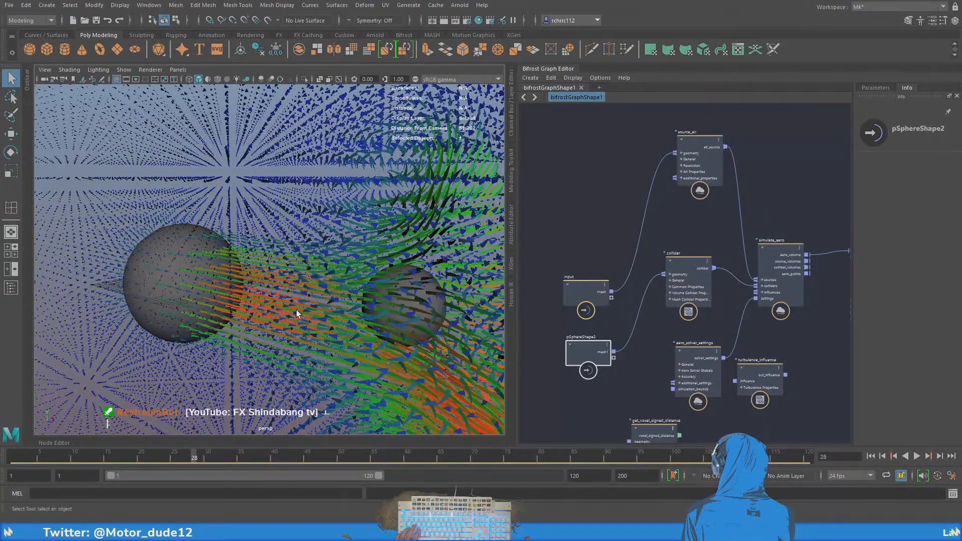
# Examine from several angles how the simulated air flows from the large sphere around the small collider sphere
pyautogui.keyDown('alt'); pyautogui.moveTo(391, 300); pyautogui.dragTo(168, 316); pyautogui.keyUp('alt')
pyautogui.keyDown('alt'); pyautogui.moveTo(369, 307); pyautogui.dragTo(330, 309, button='right'); pyautogui.keyUp('alt')
pyautogui.keyDown('alt'); pyautogui.moveTo(330, 309); pyautogui.dragTo(273, 326); pyautogui.keyUp('alt')
pyautogui.keyDown('alt'); pyautogui.moveTo(272, 326); pyautogui.dragTo(298, 351, button='right'); pyautogui.keyUp('alt')
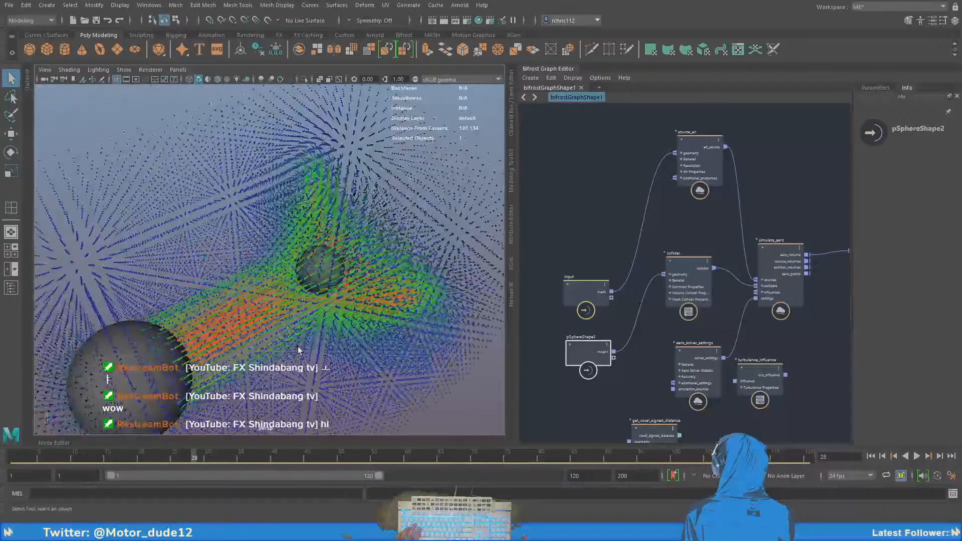
pyautogui.keyDown('alt'); pyautogui.moveTo(298, 350); pyautogui.dragTo(283, 303, button='middle'); pyautogui.keyUp('alt')
pyautogui.keyDown('alt'); pyautogui.moveTo(283, 303); pyautogui.dragTo(314, 302, button='right'); pyautogui.keyUp('alt')
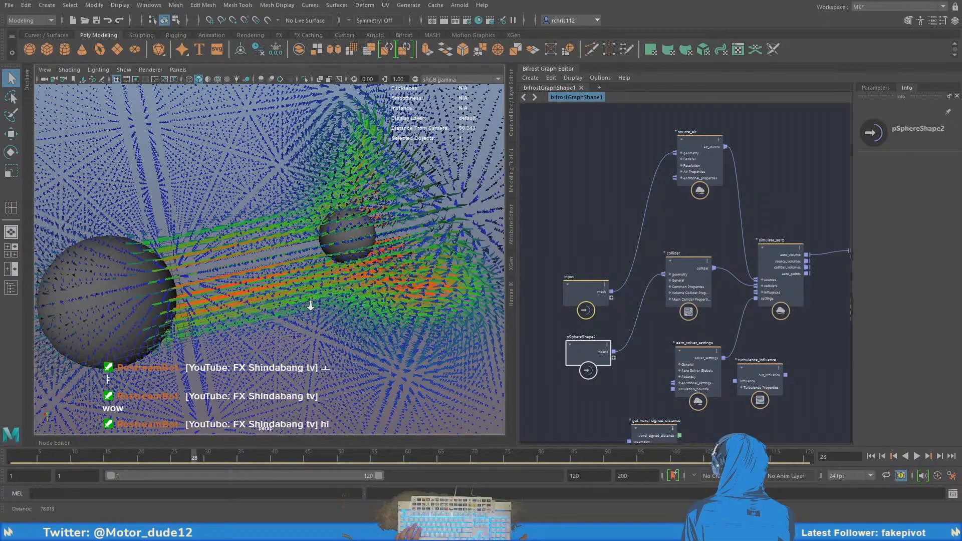
pyautogui.keyDown('alt'); pyautogui.moveTo(310, 306); pyautogui.dragTo(304, 297); pyautogui.keyUp('alt')
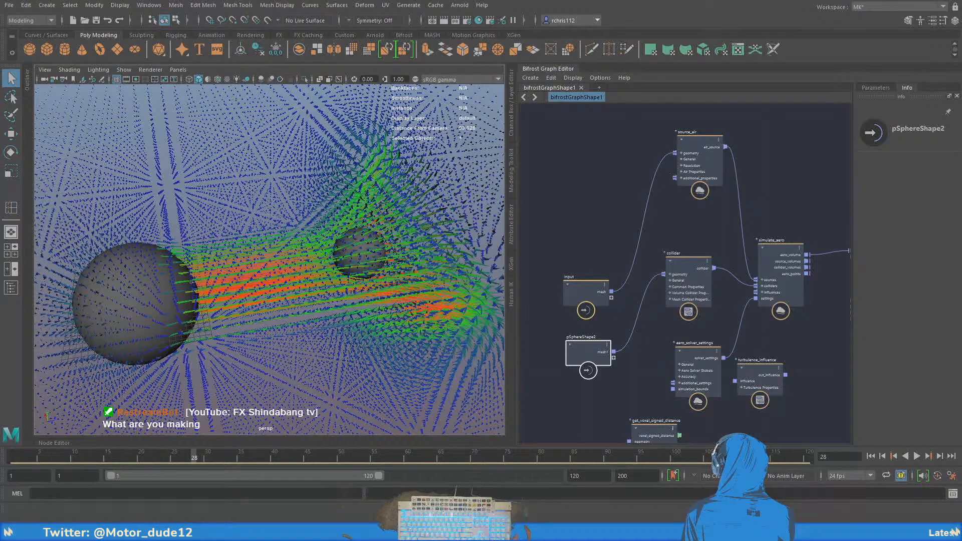
pyautogui.scroll(-3, 376, 226)
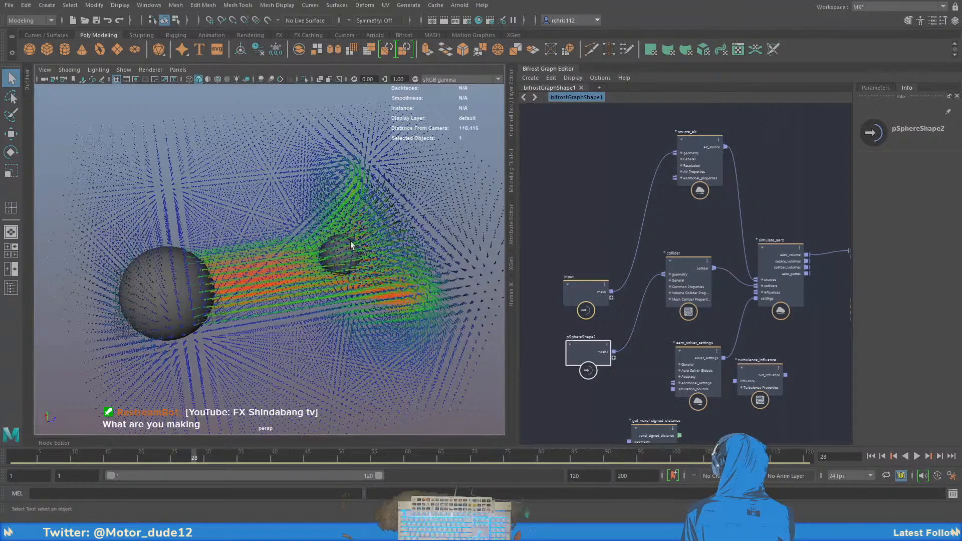
# Open the Outliner, return to frame 1 and make the hidden car group visible again
pyautogui.keyDown('alt'); pyautogui.moveTo(353, 244); pyautogui.dragTo(297, 267); pyautogui.keyUp('alt')
pyautogui.scroll(3, 243, 266)
pyautogui.click(27, 81)
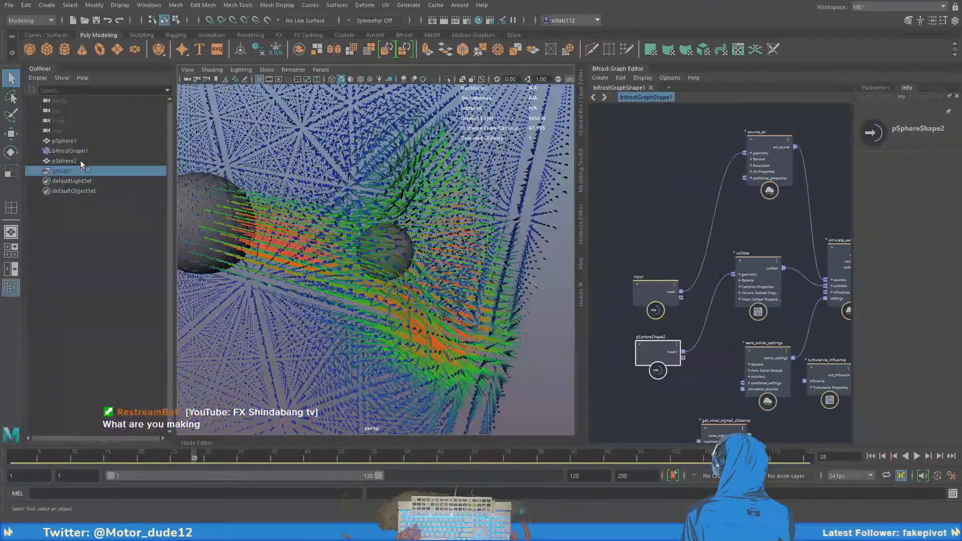
pyautogui.click(75, 161)
pyautogui.click(76, 170)
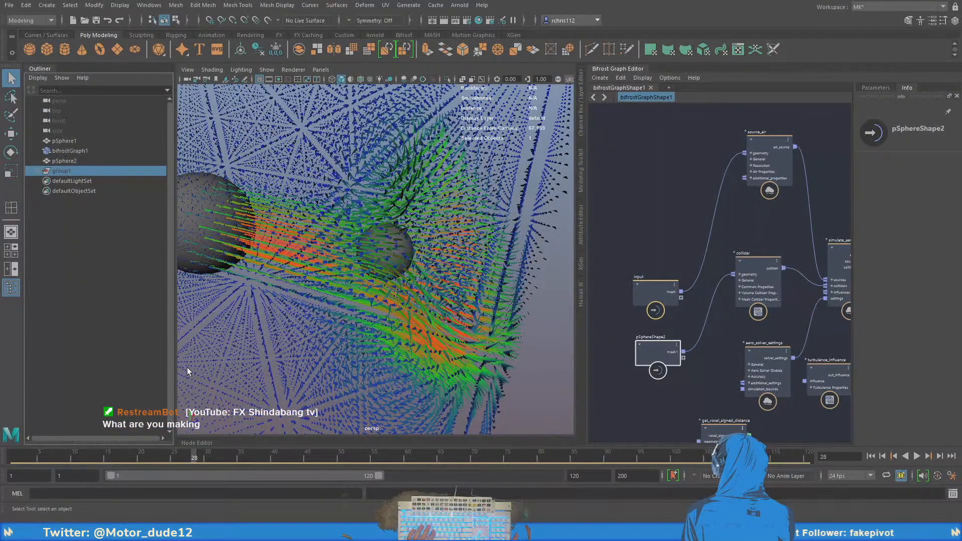
pyautogui.click(871, 456)
pyautogui.click(69, 161)
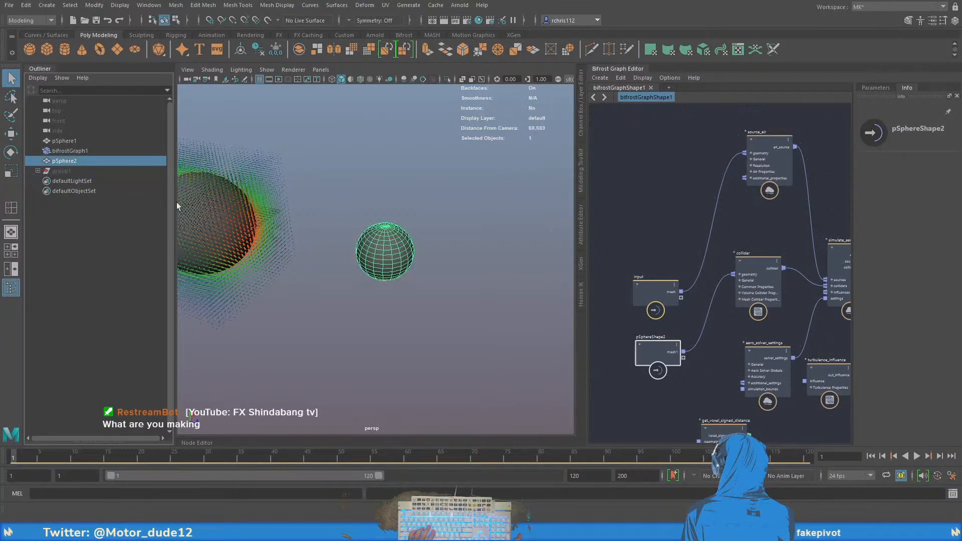
pyautogui.click(81, 172)
pyautogui.press('h')
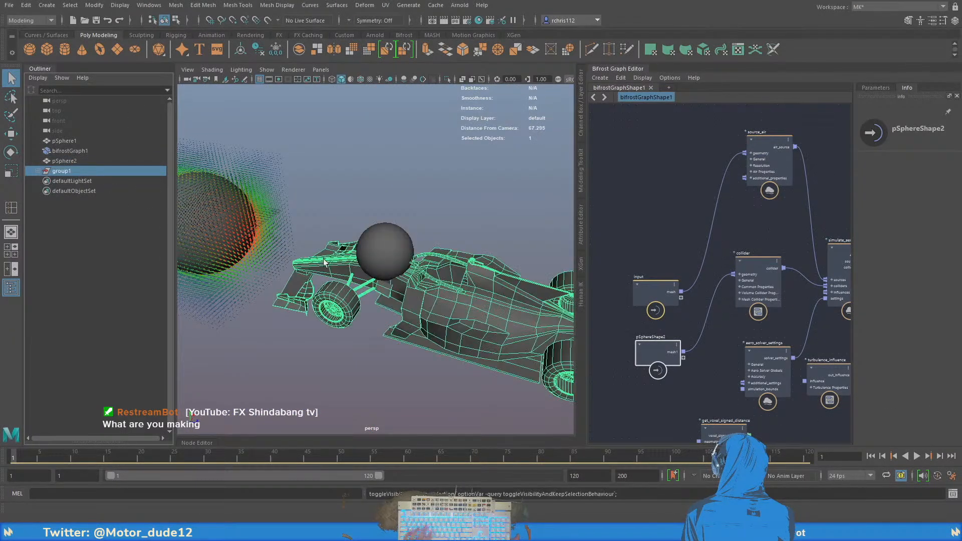
# Examine from several angles how the race car is positioned relative to the small collider sphere and the large air-source sphere
pyautogui.moveTo(426, 254)
pyautogui.keyDown('alt'); pyautogui.mouseDown()
pyautogui.moveTo(391, 254)
pyautogui.moveTo(342, 227)
pyautogui.moveTo(344, 256)
pyautogui.moveTo(442, 263)
pyautogui.mouseUp(); pyautogui.keyUp('alt')
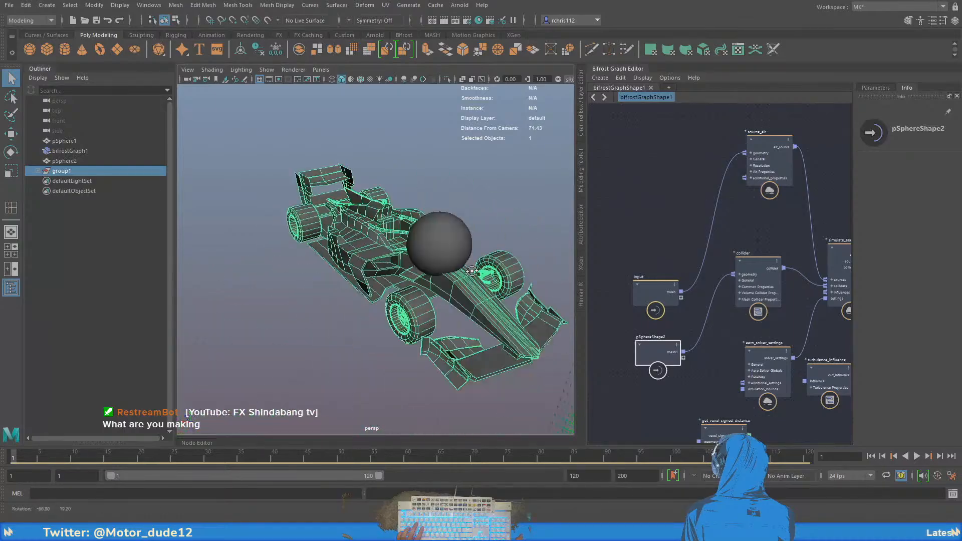
pyautogui.keyDown('alt'); pyautogui.moveTo(441, 263); pyautogui.dragTo(400, 254, button='middle'); pyautogui.keyUp('alt')
pyautogui.keyDown('alt'); pyautogui.moveTo(399, 253); pyautogui.dragTo(481, 289, button='right'); pyautogui.keyUp('alt')
pyautogui.keyDown('alt'); pyautogui.moveTo(482, 289); pyautogui.dragTo(363, 284); pyautogui.keyUp('alt')
pyautogui.keyDown('alt'); pyautogui.moveTo(362, 283); pyautogui.dragTo(429, 281, button='middle'); pyautogui.keyUp('alt')
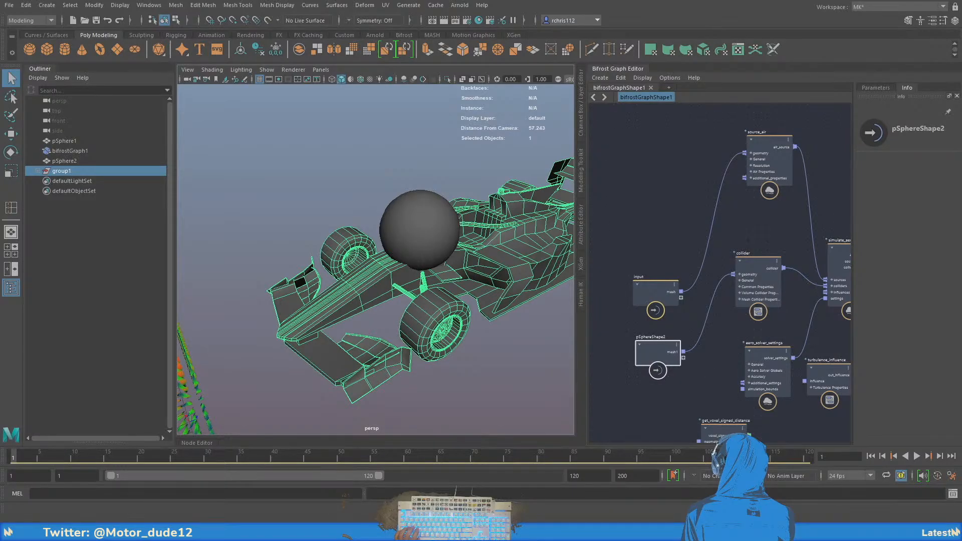
pyautogui.keyDown('alt'); pyautogui.moveTo(441, 301); pyautogui.dragTo(386, 301, button='right'); pyautogui.keyUp('alt')
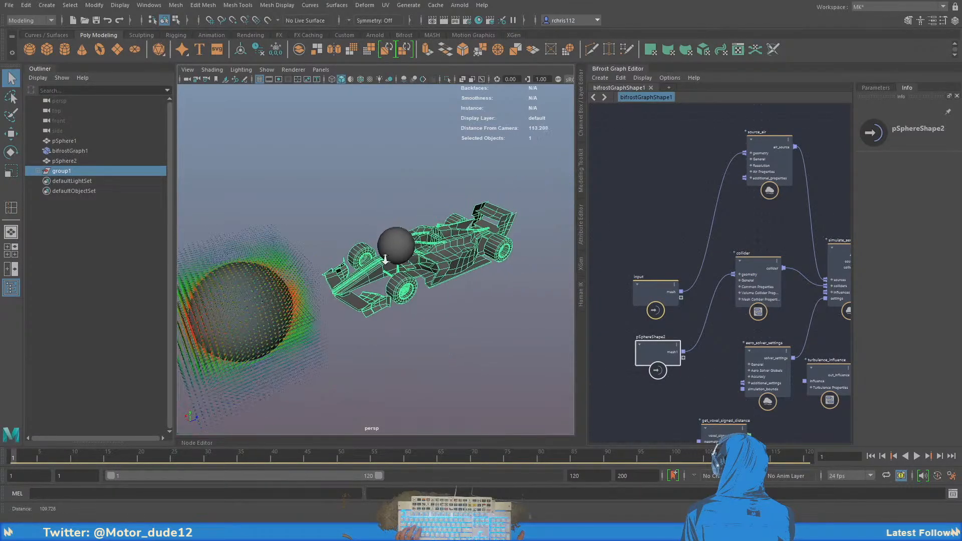
pyautogui.keyDown('alt'); pyautogui.moveTo(400, 311); pyautogui.dragTo(361, 285); pyautogui.keyUp('alt')
pyautogui.keyDown('alt'); pyautogui.moveTo(366, 288); pyautogui.dragTo(410, 293, button='right'); pyautogui.keyUp('alt')
pyautogui.keyDown('alt'); pyautogui.moveTo(410, 293); pyautogui.dragTo(351, 298); pyautogui.keyUp('alt')
# Look over the Bifrost graph's source, collider and solver nodes and the initial air volume around the large sphere
pyautogui.moveTo(683, 214); pyautogui.dragTo(613, 213, button='middle')
pyautogui.scroll(-2, 726, 233)
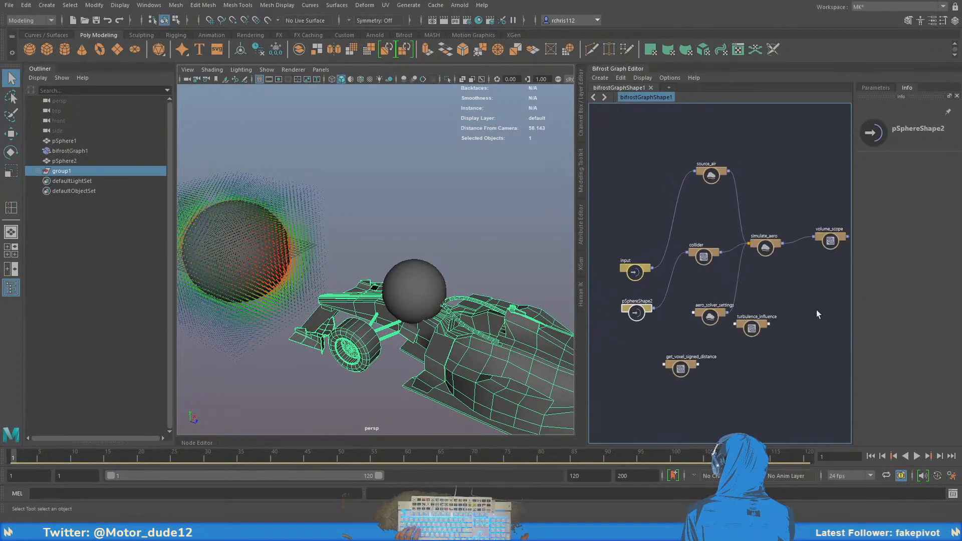
pyautogui.moveTo(817, 310)
pyautogui.mouseDown(button='middle')
pyautogui.moveTo(747, 343)
pyautogui.moveTo(672, 338)
pyautogui.moveTo(614, 347)
pyautogui.moveTo(807, 325)
pyautogui.mouseUp(button='middle')
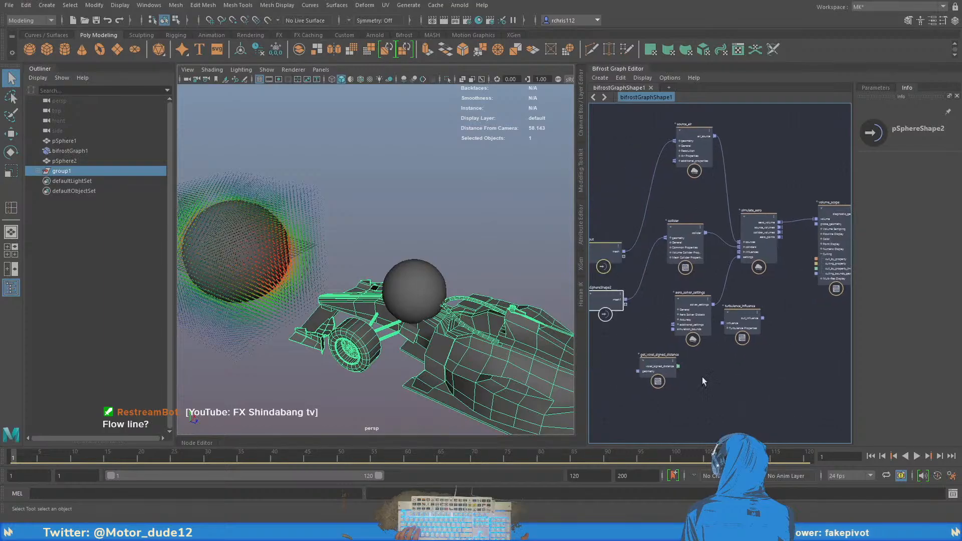
pyautogui.moveTo(702, 377); pyautogui.dragTo(739, 386, button='middle')
pyautogui.moveTo(696, 306); pyautogui.dragTo(700, 349, button='middle')
pyautogui.scroll(3, 320, 273)
pyautogui.keyDown('alt'); pyautogui.moveTo(321, 273); pyautogui.dragTo(426, 289, button='middle'); pyautogui.keyUp('alt')
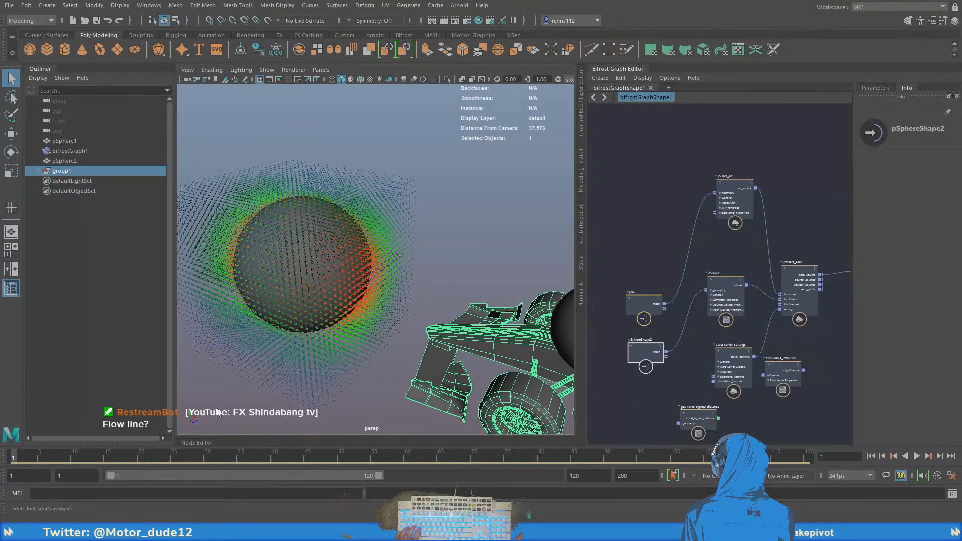
pyautogui.keyDown('alt'); pyautogui.moveTo(483, 303); pyautogui.dragTo(443, 297, button='middle'); pyautogui.keyUp('alt')
pyautogui.keyDown('alt'); pyautogui.moveTo(487, 345); pyautogui.dragTo(470, 344, button='middle'); pyautogui.keyUp('alt')
pyautogui.scroll(-3, 470, 347)
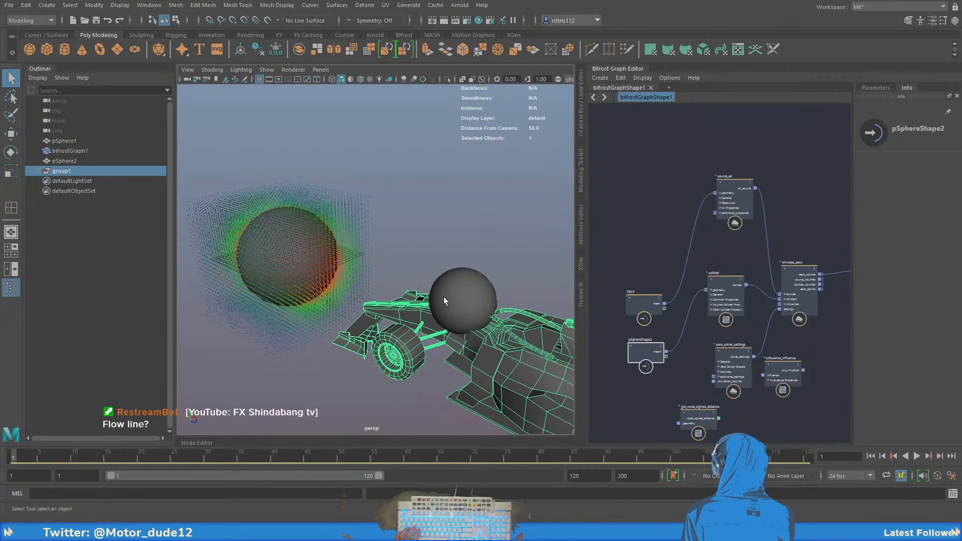
# Select the small collider sphere, play the simulation to frame 20 and inspect the airflow around it
pyautogui.click(463, 293)
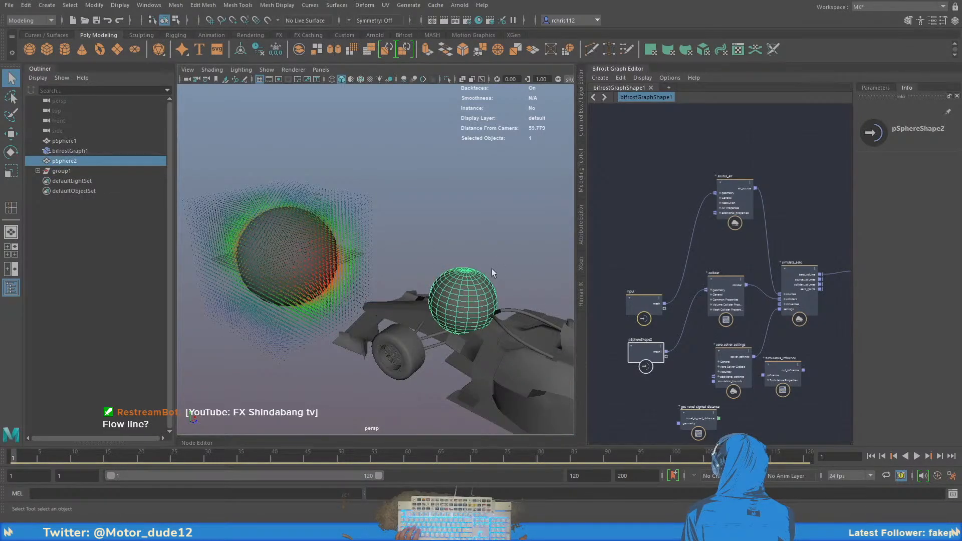
pyautogui.keyDown('alt'); pyautogui.moveTo(495, 273); pyautogui.dragTo(475, 278, button='middle'); pyautogui.keyUp('alt')
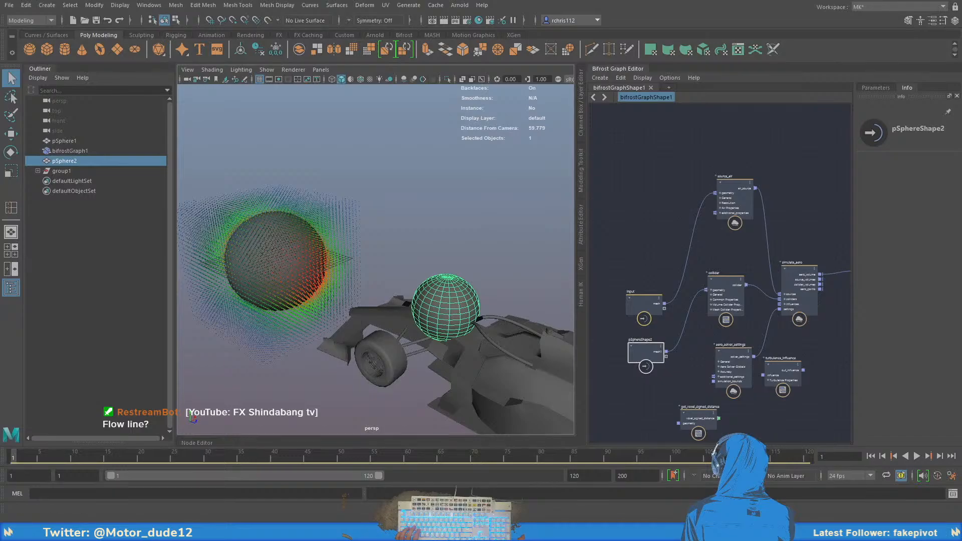
pyautogui.click(917, 456)
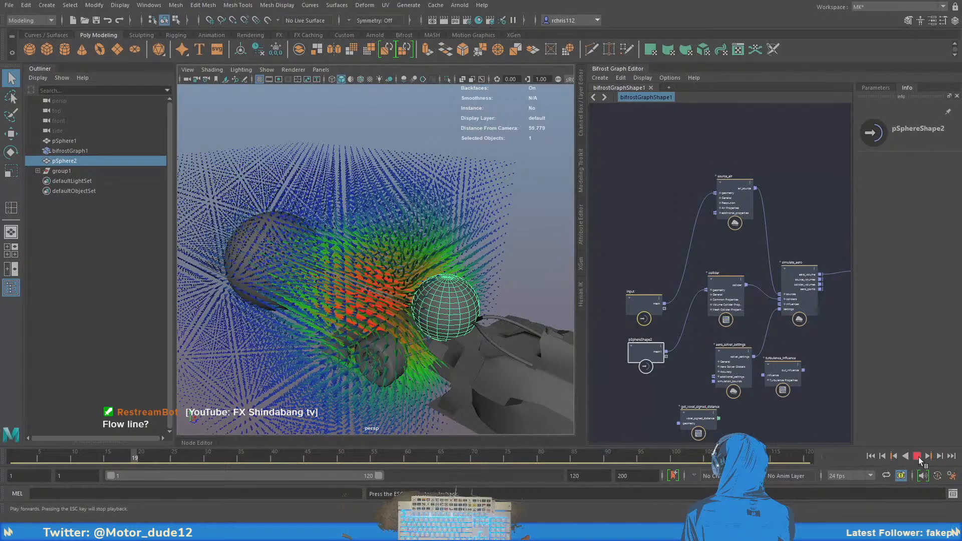
pyautogui.click(917, 456)
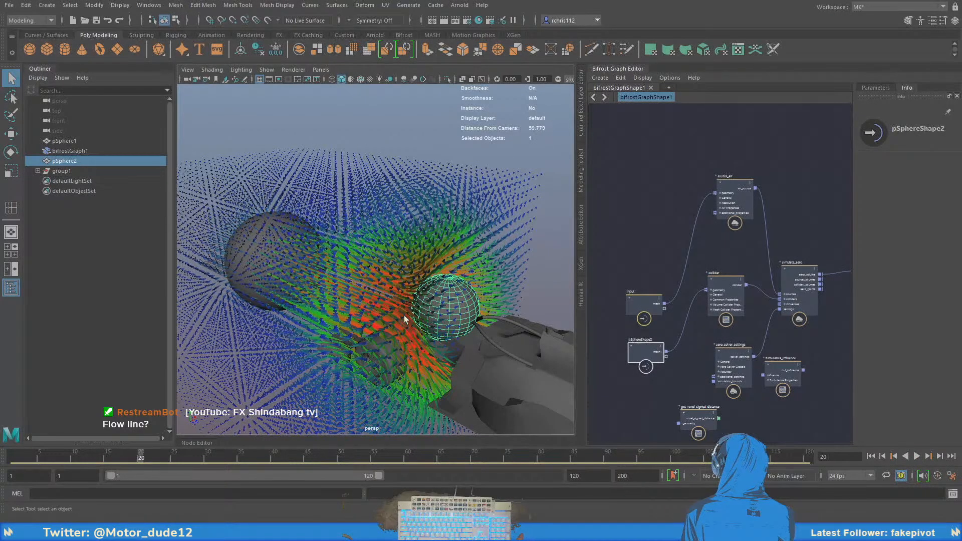
pyautogui.keyDown('alt'); pyautogui.moveTo(404, 314); pyautogui.dragTo(489, 374); pyautogui.keyUp('alt')
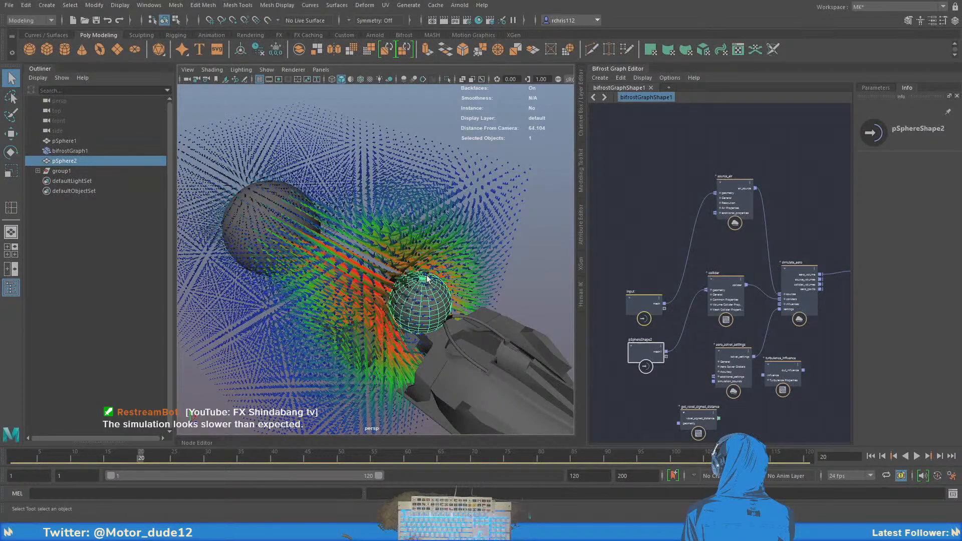
pyautogui.keyDown('alt'); pyautogui.moveTo(426, 280); pyautogui.dragTo(449, 288); pyautogui.keyUp('alt')
pyautogui.scroll(-3, 449, 288)
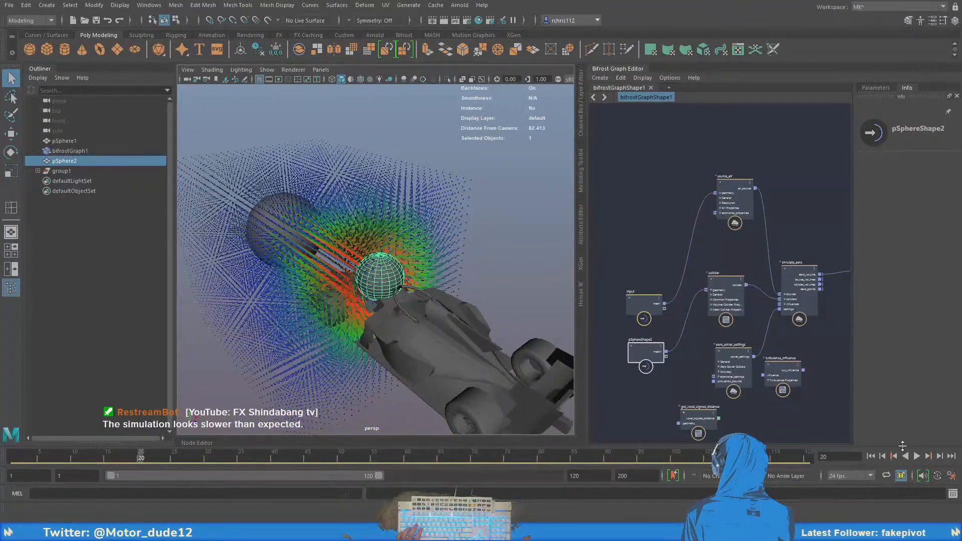
# Return to frame 1, disconnect pSphereShape2 from the collider's geometry input and move its node aside
pyautogui.click(871, 456)
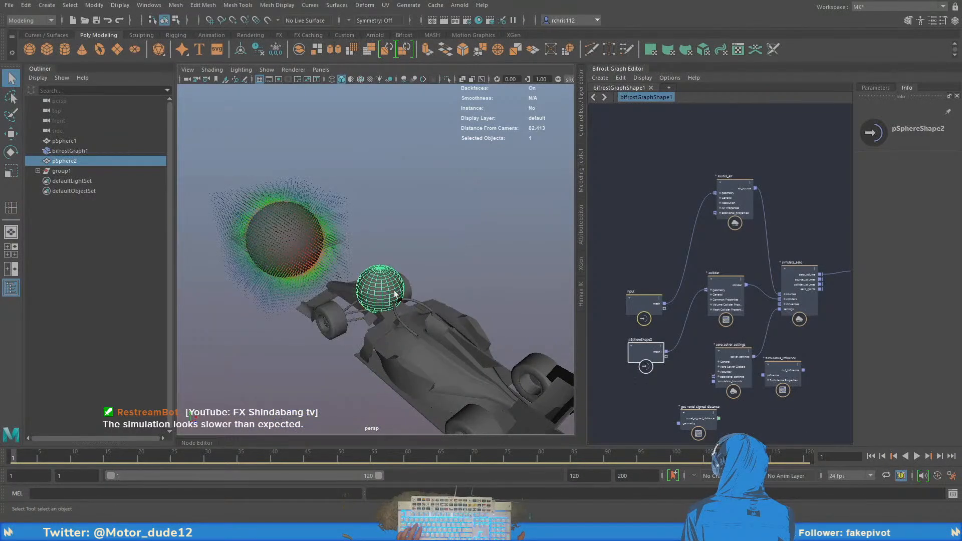
pyautogui.keyDown('alt'); pyautogui.moveTo(396, 295); pyautogui.dragTo(398, 295); pyautogui.keyUp('alt')
pyautogui.scroll(4, 398, 296)
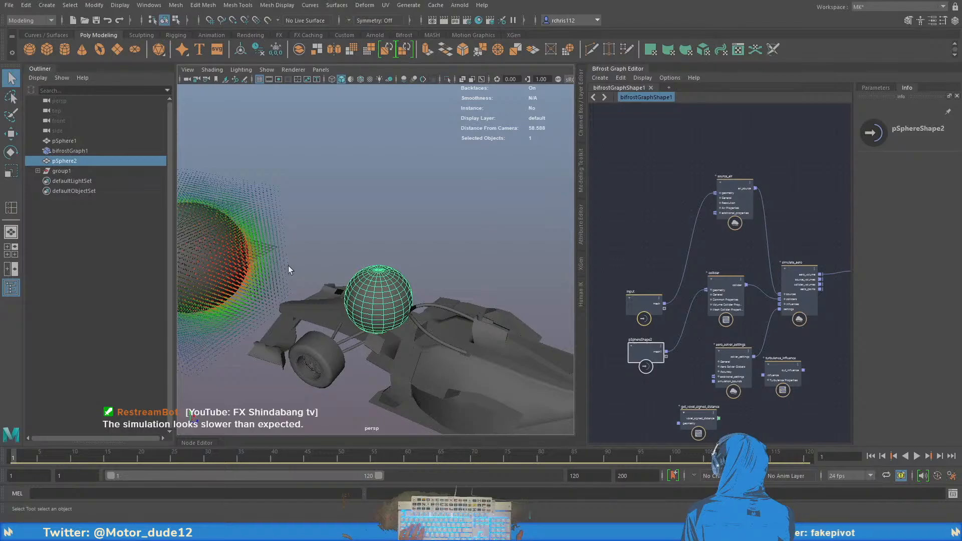
pyautogui.keyDown('alt'); pyautogui.moveTo(648, 243); pyautogui.dragTo(684, 224, button='middle'); pyautogui.keyUp('alt')
pyautogui.scroll(3, 728, 323)
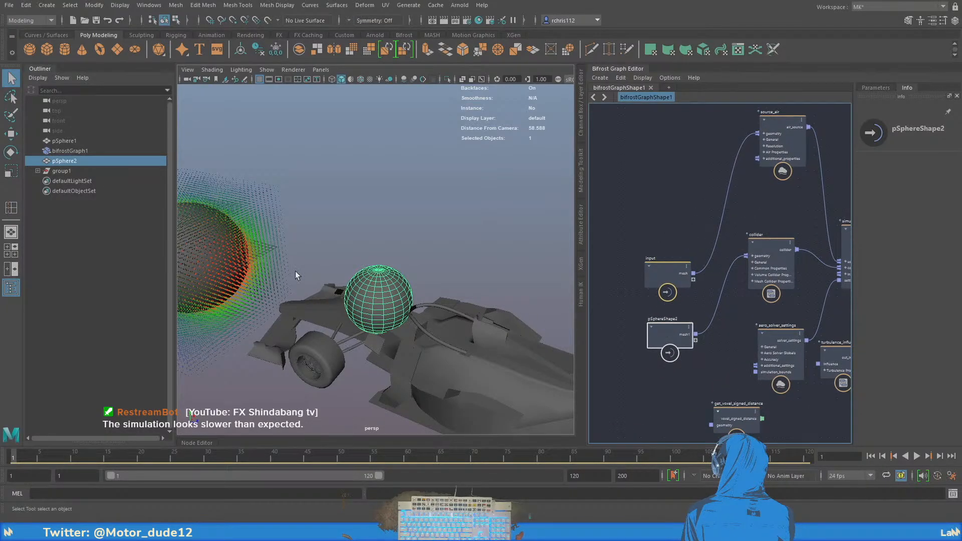
pyautogui.moveTo(713, 314); pyautogui.dragTo(705, 367)
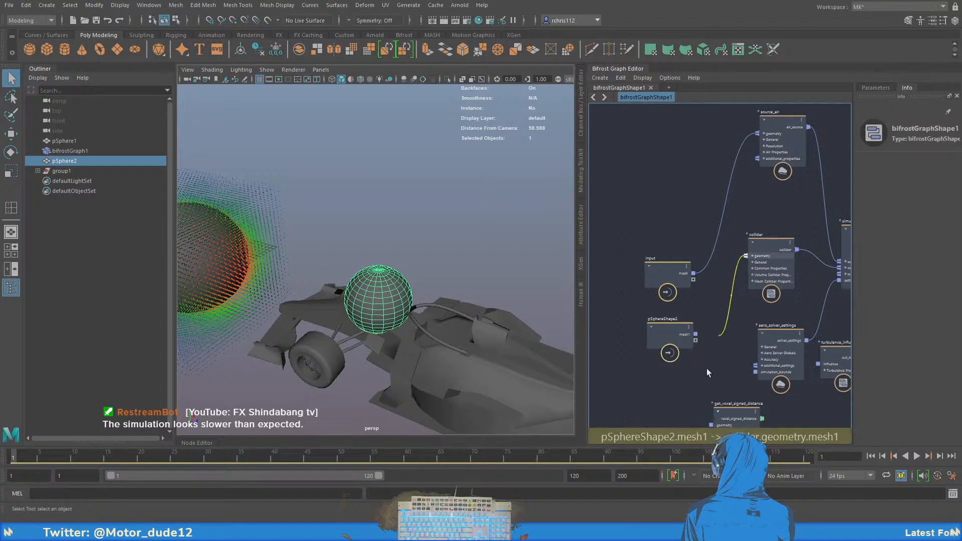
pyautogui.moveTo(663, 329); pyautogui.dragTo(613, 335)
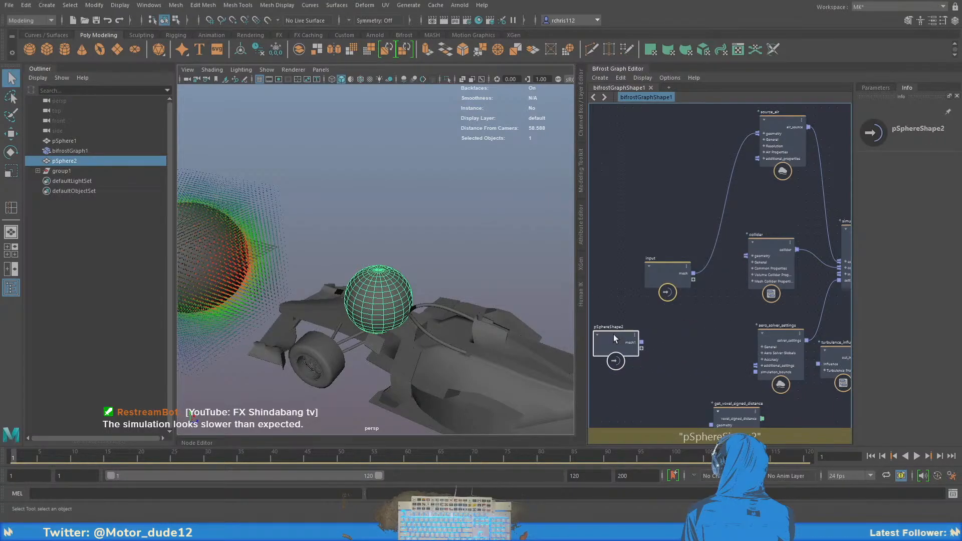
pyautogui.moveTo(676, 348); pyautogui.dragTo(708, 337, button='middle')
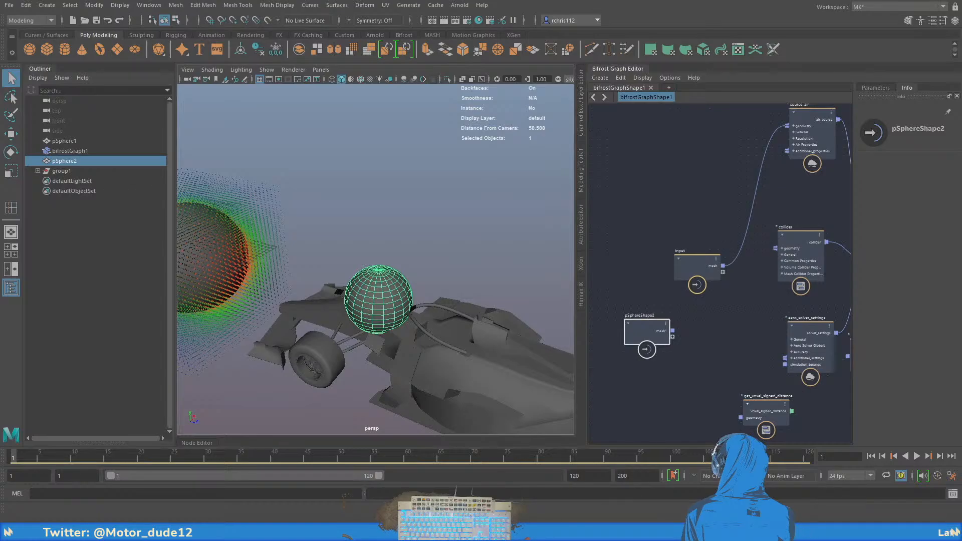
# Combine all the meshes in group1 into a single car mesh and delete its construction history
pyautogui.click(49, 170)
pyautogui.click(38, 171)
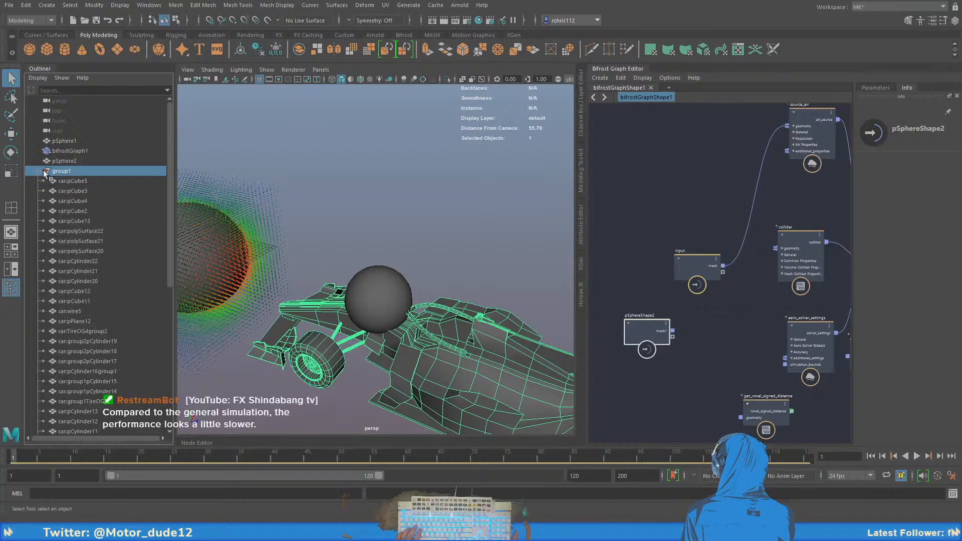
pyautogui.click(38, 171)
pyautogui.moveTo(415, 304)
pyautogui.keyDown('alt'); pyautogui.mouseDown(button='middle')
pyautogui.moveTo(315, 256)
pyautogui.moveTo(412, 301)
pyautogui.mouseUp(button='middle'); pyautogui.keyUp('alt')
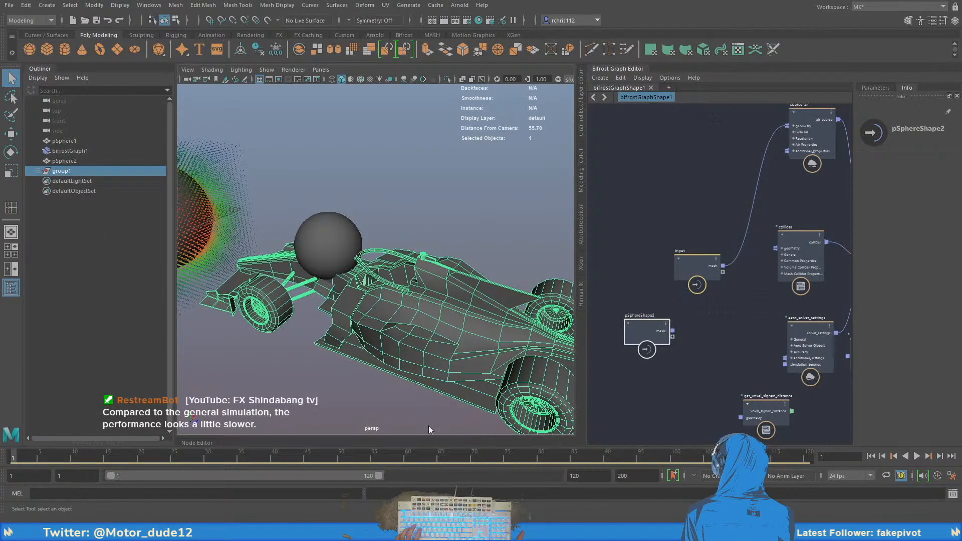
pyautogui.press('g')
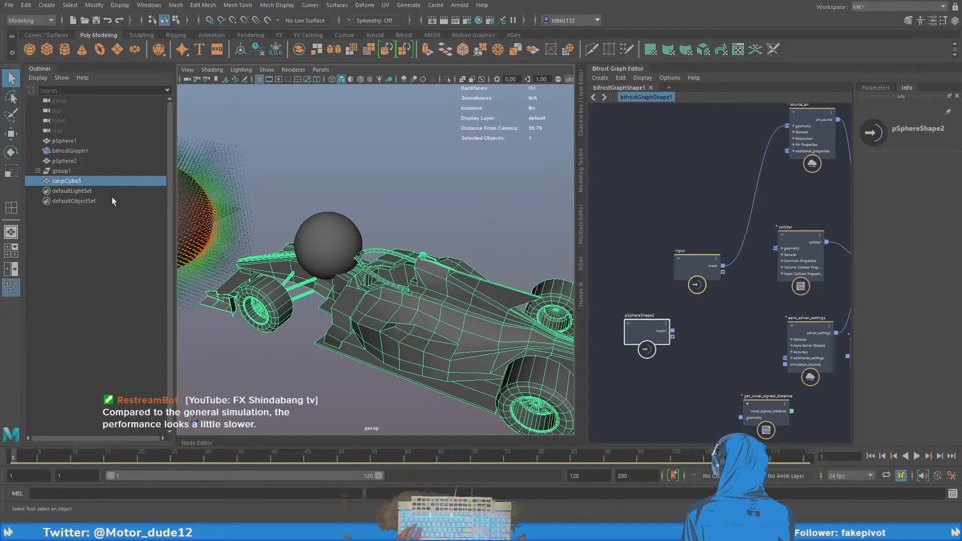
pyautogui.click(260, 50)
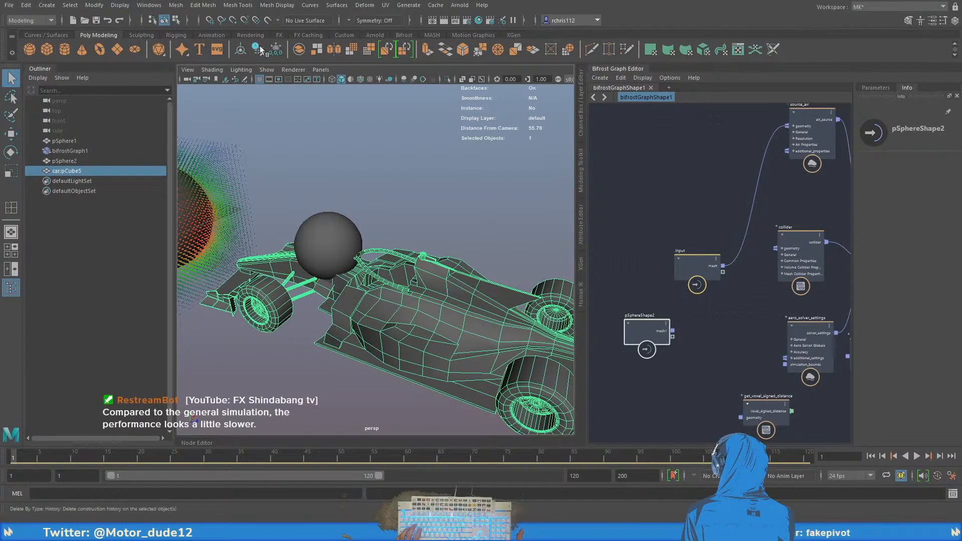
# Add the combined car mesh to the Bifrost graph as an input node and place it beside the pSphereShape2 node
pyautogui.keyDown('alt'); pyautogui.moveTo(458, 312); pyautogui.dragTo(371, 296); pyautogui.keyUp('alt')
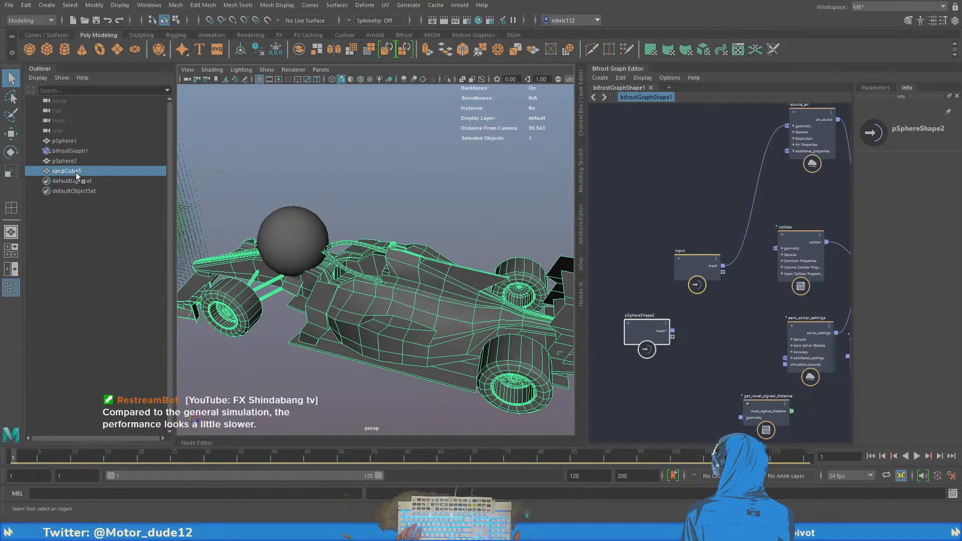
pyautogui.moveTo(77, 172); pyautogui.dragTo(615, 416)
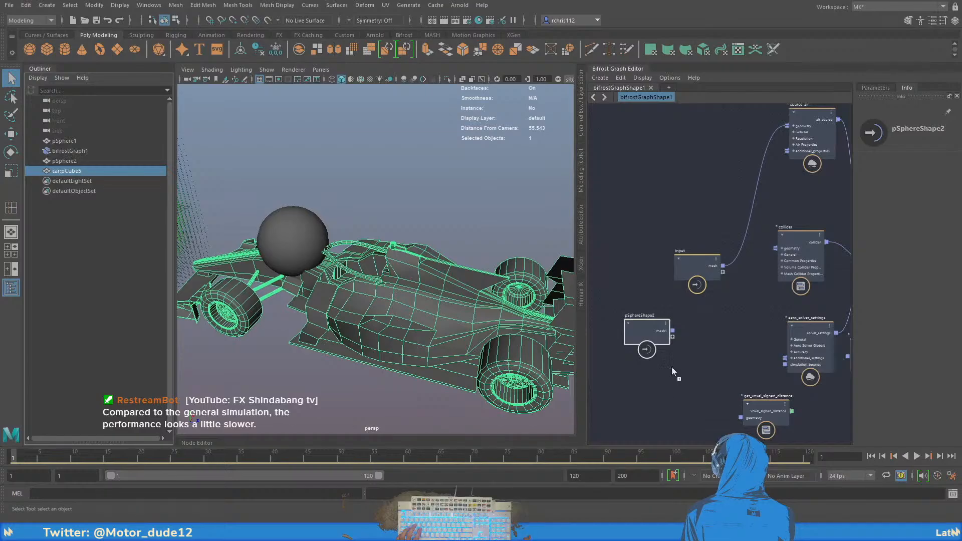
pyautogui.moveTo(648, 324); pyautogui.dragTo(645, 320)
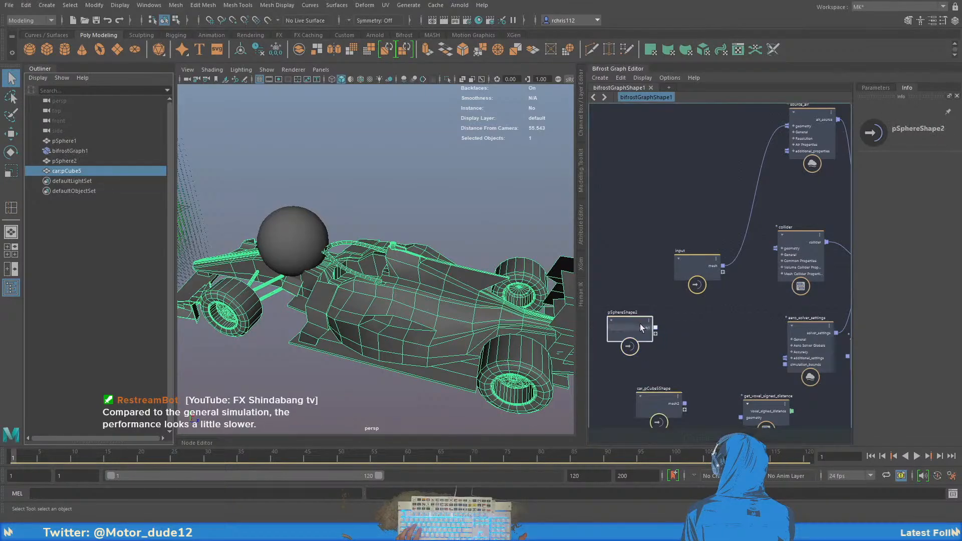
pyautogui.moveTo(672, 414); pyautogui.dragTo(673, 378)
pyautogui.keyDown('alt'); pyautogui.moveTo(729, 301); pyautogui.dragTo(695, 306, button='middle'); pyautogui.keyUp('alt')
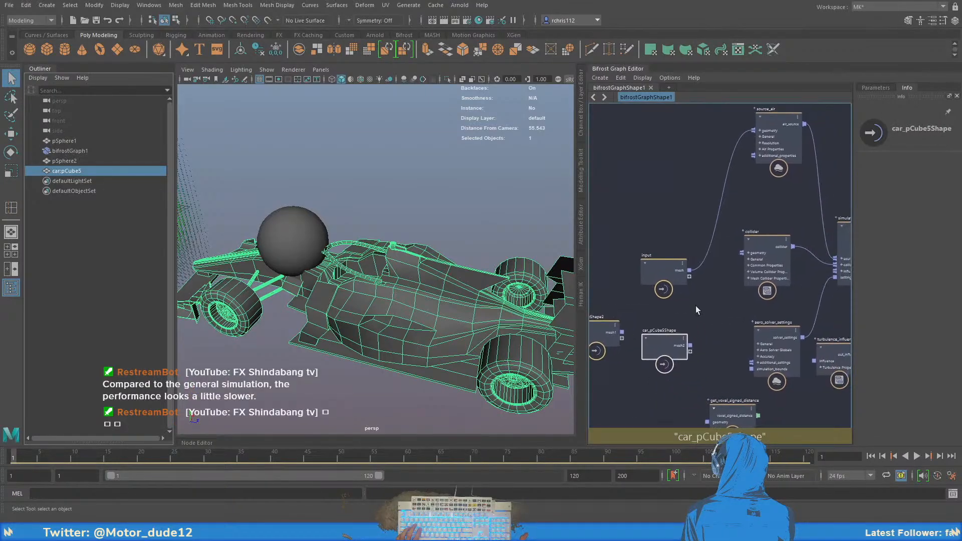
# Hide the small sphere above the car
pyautogui.scroll(-5, 310, 241)
pyautogui.click(414, 274)
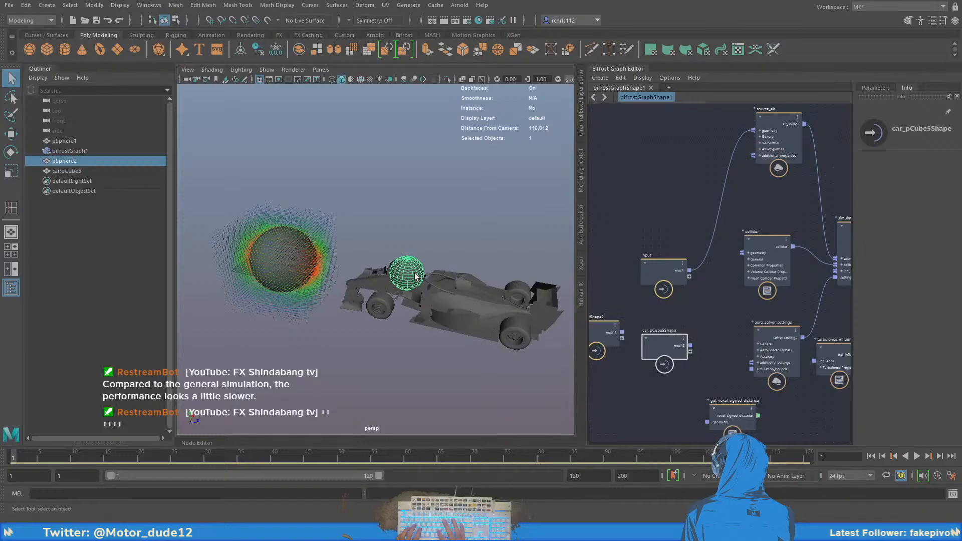
pyautogui.press('h')
pyautogui.keyDown('alt'); pyautogui.moveTo(426, 238); pyautogui.dragTo(406, 228); pyautogui.keyUp('alt')
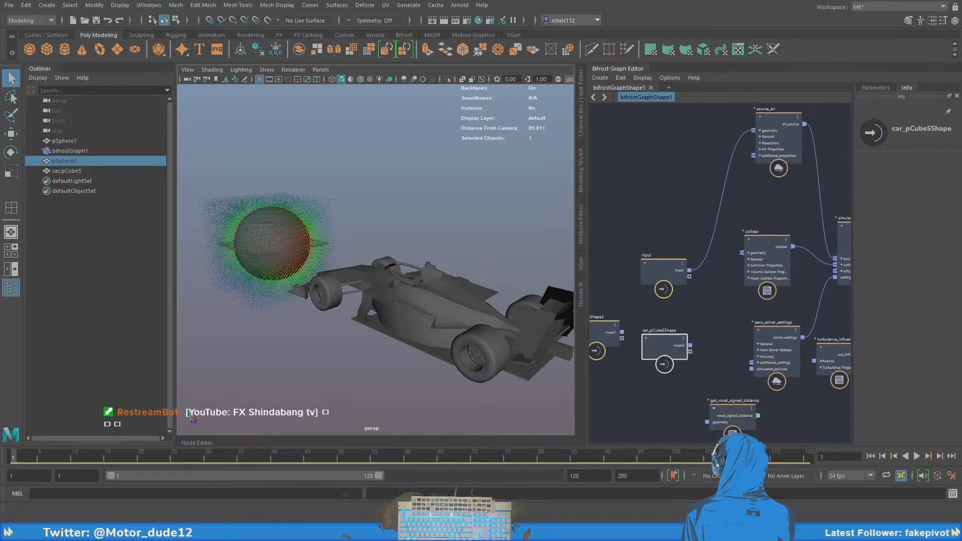
pyautogui.moveTo(397, 305)
pyautogui.keyDown('alt'); pyautogui.mouseDown(button='middle')
pyautogui.moveTo(428, 313)
pyautogui.moveTo(388, 292)
pyautogui.mouseUp(button='middle'); pyautogui.keyUp('alt')
# Collapse the Outliner and play the airflow simulation from frame 1, stopping it at frame 8
pyautogui.click(38, 67)
pyautogui.moveTo(314, 229)
pyautogui.keyDown('alt'); pyautogui.mouseDown()
pyautogui.moveTo(321, 217)
pyautogui.moveTo(319, 228)
pyautogui.mouseUp(); pyautogui.keyUp('alt')
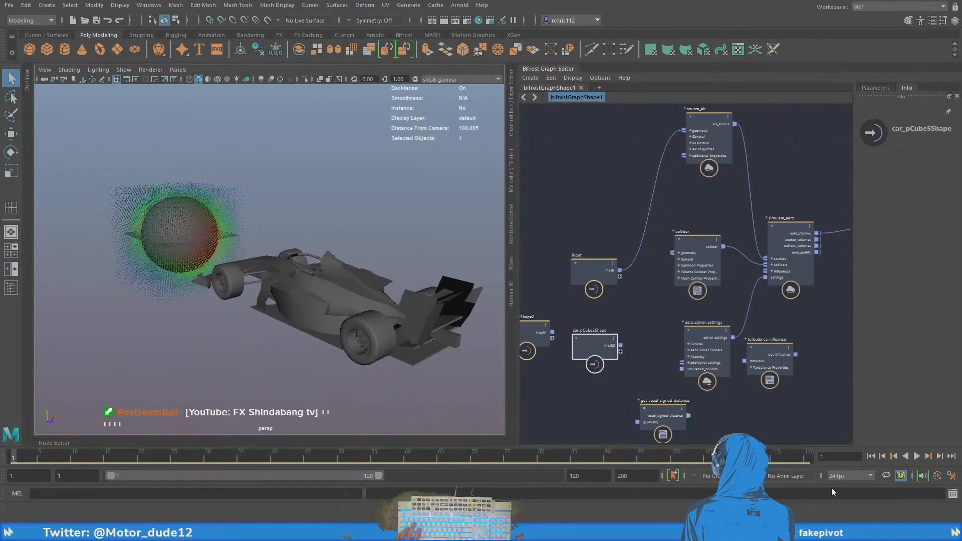
pyautogui.click(916, 456)
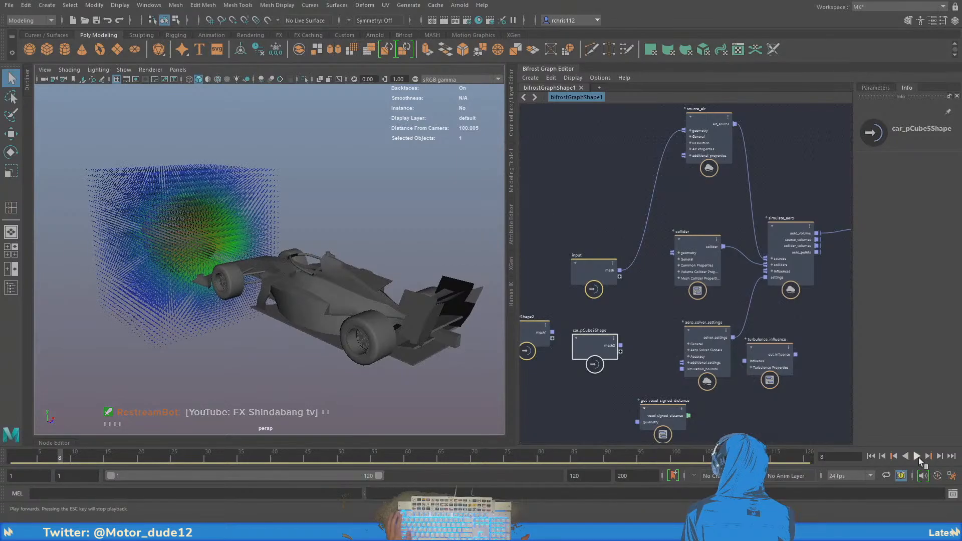
# Return to frame 1 and connect the car node's mesh2 output to the collider node's geometry input
pyautogui.click(918, 456)
pyautogui.click(870, 456)
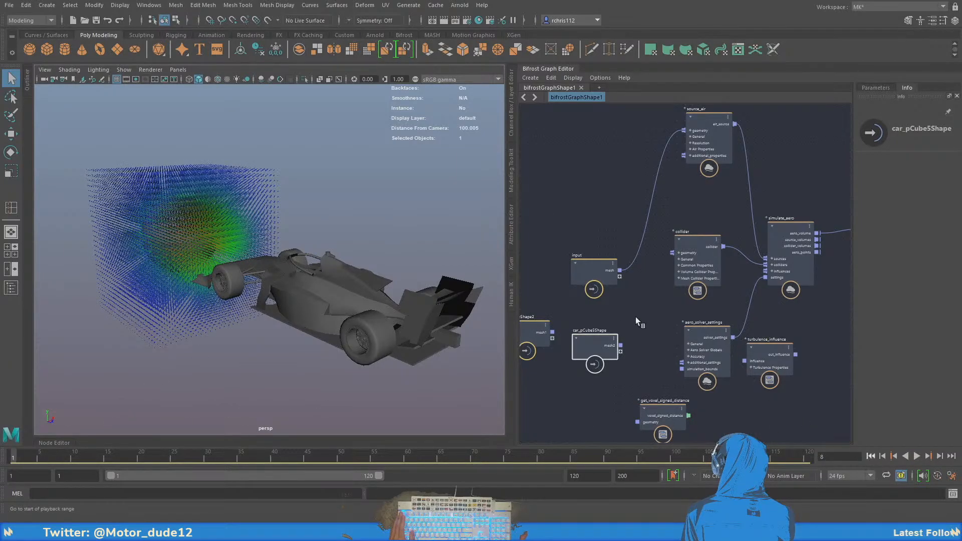
pyautogui.scroll(3, 633, 320)
pyautogui.moveTo(617, 354); pyautogui.dragTo(689, 222)
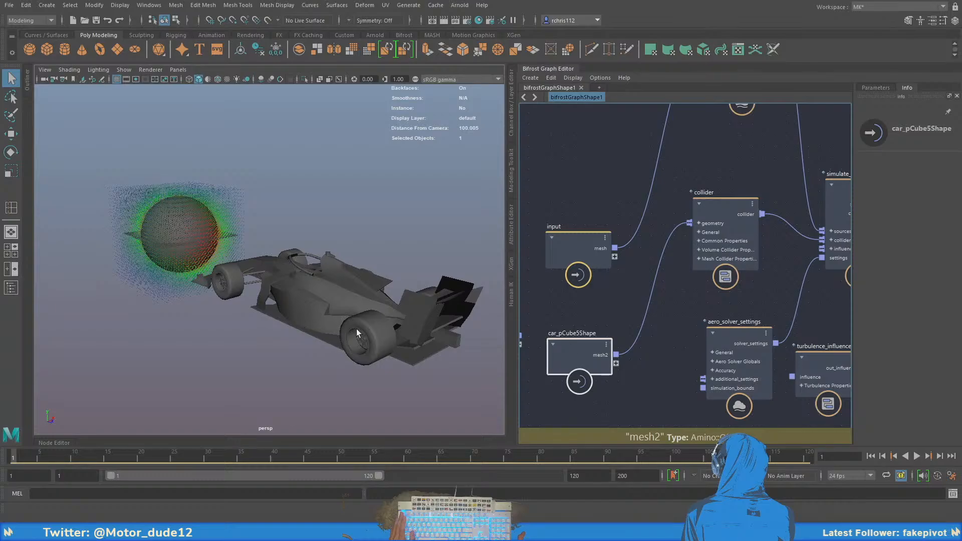
# Save the scene and play the airflow simulation from frame 1, stopping it at frame 40
pyautogui.scroll(-3, 356, 329)
pyautogui.scroll(4, 339, 326)
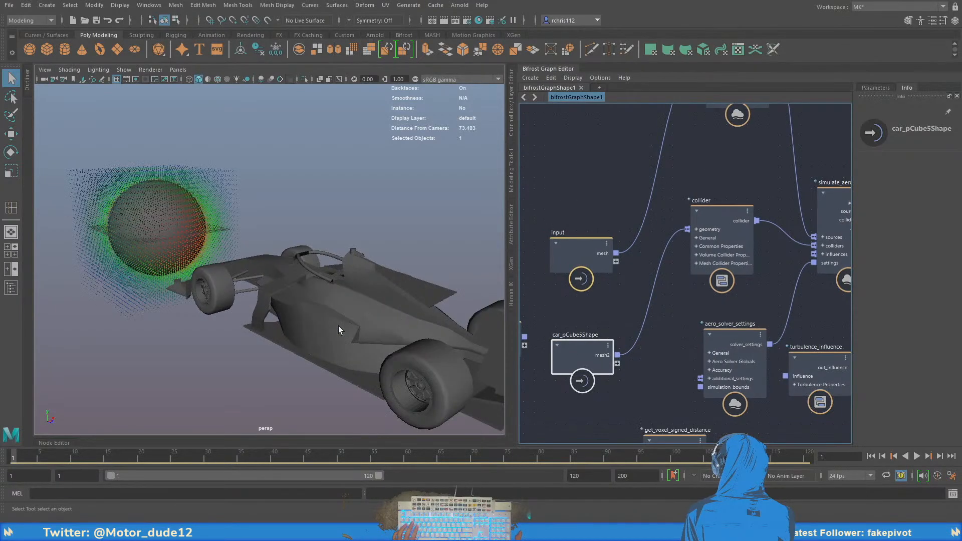
pyautogui.scroll(-4, 338, 326)
pyautogui.keyDown('alt'); pyautogui.moveTo(350, 320); pyautogui.dragTo(338, 312, button='middle'); pyautogui.keyUp('alt')
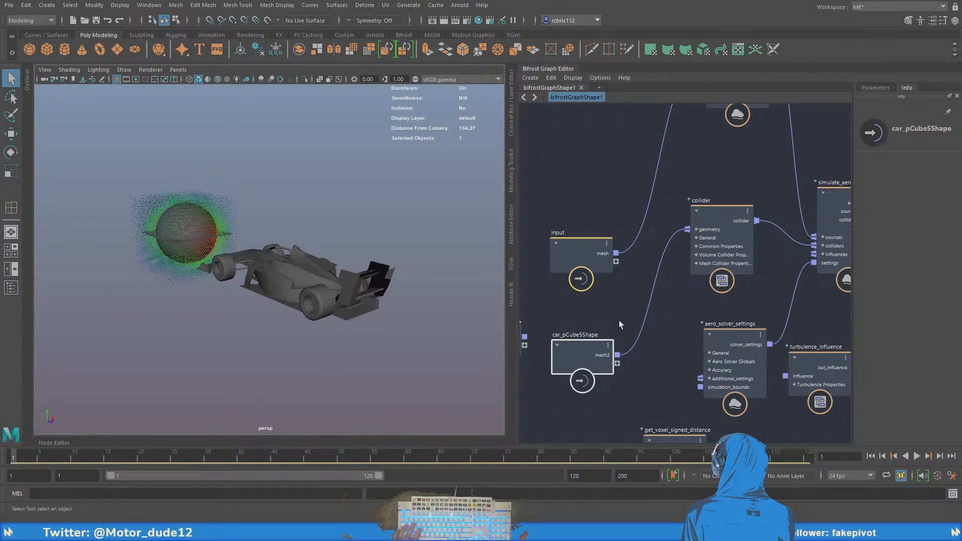
pyautogui.scroll(-1, 651, 348)
pyautogui.moveTo(657, 356)
pyautogui.keyDown('alt'); pyautogui.mouseDown(button='middle')
pyautogui.moveTo(650, 338)
pyautogui.moveTo(662, 360)
pyautogui.mouseUp(button='middle'); pyautogui.keyUp('alt')
pyautogui.scroll(1, 664, 346)
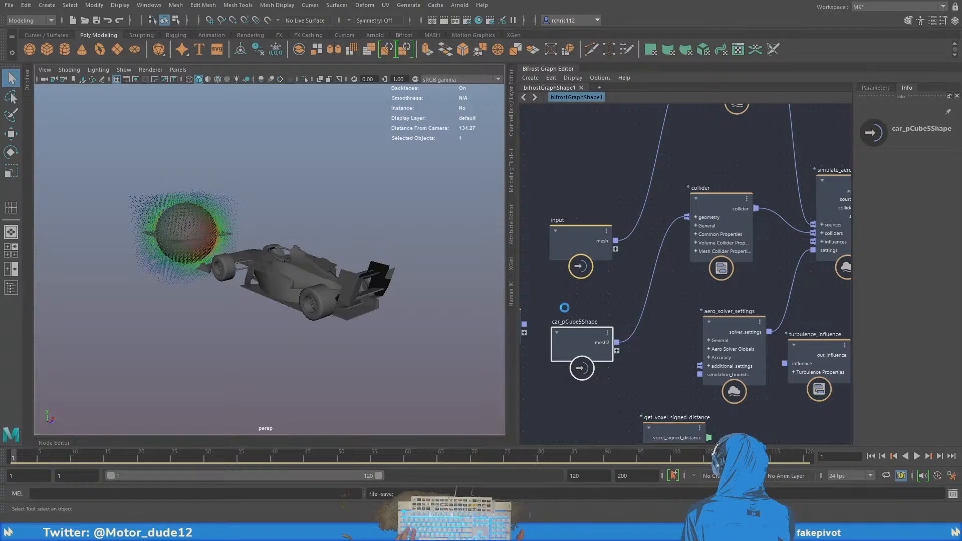
pyautogui.click(918, 456)
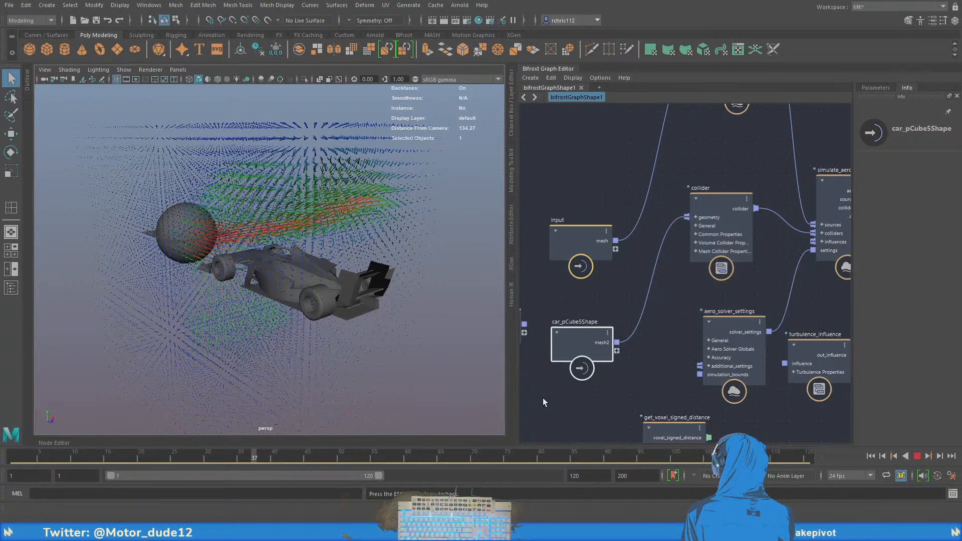
pyautogui.click(917, 457)
# Examine the airflow around the car and the emitter sphere from several angles, including a side view
pyautogui.keyDown('alt'); pyautogui.moveTo(271, 266); pyautogui.dragTo(294, 259); pyautogui.keyUp('alt')
pyautogui.keyDown('alt'); pyautogui.moveTo(295, 259); pyautogui.dragTo(326, 258, button='right'); pyautogui.keyUp('alt')
pyautogui.keyDown('alt'); pyautogui.moveTo(326, 257); pyautogui.dragTo(335, 341); pyautogui.keyUp('alt')
pyautogui.keyDown('alt'); pyautogui.moveTo(335, 342); pyautogui.dragTo(277, 341, button='right'); pyautogui.keyUp('alt')
pyautogui.keyDown('alt'); pyautogui.moveTo(276, 341); pyautogui.dragTo(346, 332); pyautogui.keyUp('alt')
pyautogui.keyDown('alt'); pyautogui.moveTo(346, 331); pyautogui.dragTo(394, 335, button='right'); pyautogui.keyUp('alt')
pyautogui.keyDown('alt'); pyautogui.moveTo(393, 334); pyautogui.dragTo(225, 318); pyautogui.keyUp('alt')
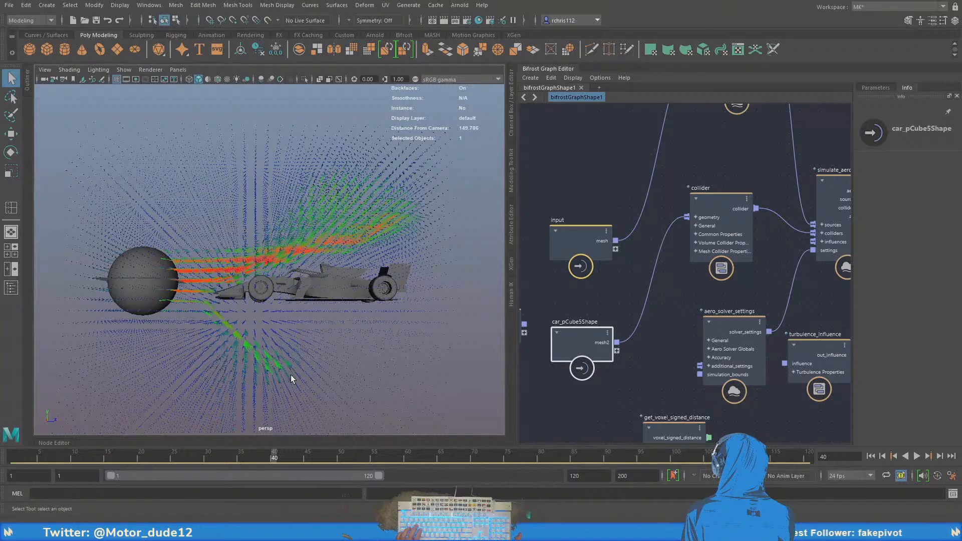
pyautogui.keyDown('alt'); pyautogui.moveTo(292, 379); pyautogui.dragTo(253, 342); pyautogui.keyUp('alt')
pyautogui.keyDown('alt'); pyautogui.moveTo(325, 285); pyautogui.dragTo(287, 341); pyautogui.keyUp('alt')
pyautogui.keyDown('alt'); pyautogui.moveTo(287, 342); pyautogui.dragTo(322, 335, button='middle'); pyautogui.keyUp('alt')
# Review the source_air node's resolution and air property parameters together with the airflow over the car
pyautogui.keyDown('alt'); pyautogui.moveTo(628, 272); pyautogui.dragTo(594, 343, button='middle'); pyautogui.keyUp('alt')
pyautogui.keyDown('alt'); pyautogui.moveTo(691, 226); pyautogui.dragTo(618, 312, button='middle'); pyautogui.keyUp('alt')
pyautogui.keyDown('alt'); pyautogui.moveTo(750, 296); pyautogui.dragTo(746, 228, button='middle'); pyautogui.keyUp('alt')
pyautogui.click(654, 281)
pyautogui.click(625, 167)
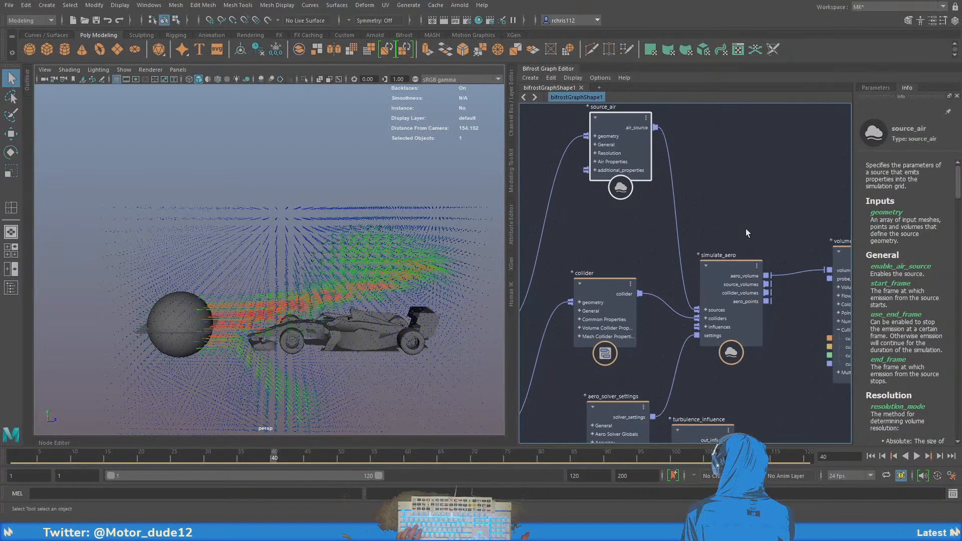
pyautogui.click(876, 89)
pyautogui.scroll(-1, 868, 320)
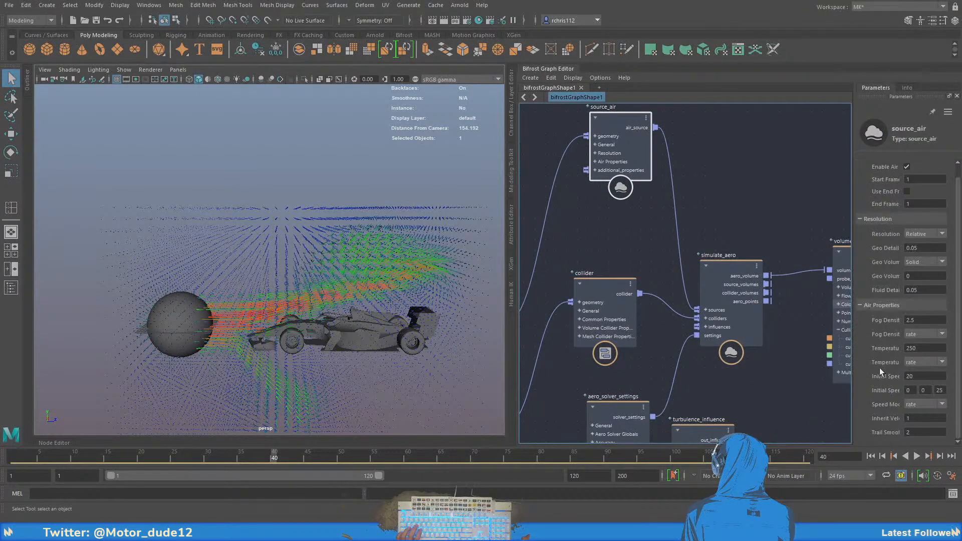
pyautogui.keyDown('alt'); pyautogui.moveTo(744, 200); pyautogui.dragTo(777, 273, button='middle'); pyautogui.keyUp('alt')
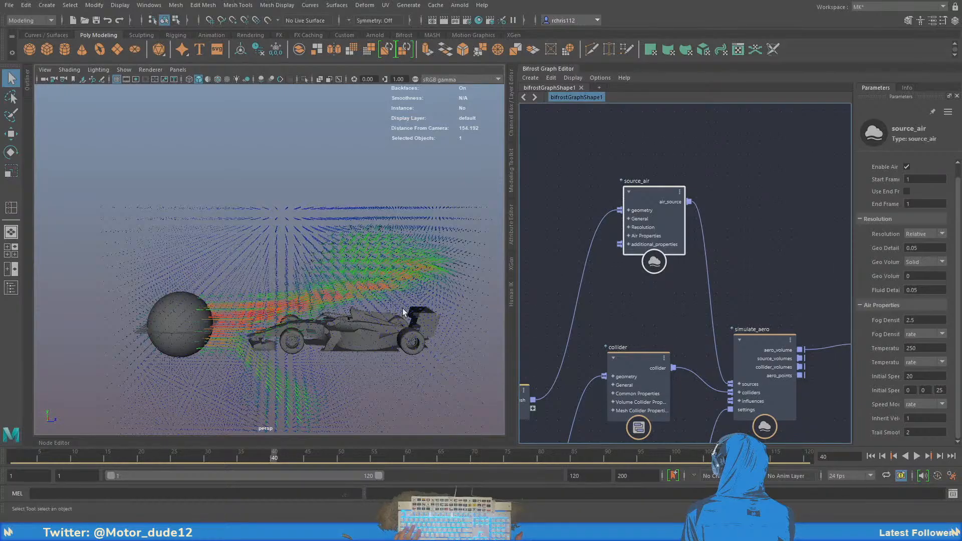
pyautogui.keyDown('alt'); pyautogui.moveTo(401, 308); pyautogui.dragTo(373, 284); pyautogui.keyUp('alt')
pyautogui.keyDown('alt'); pyautogui.moveTo(767, 260); pyautogui.dragTo(758, 252, button='middle'); pyautogui.keyUp('alt')
pyautogui.keyDown('alt'); pyautogui.moveTo(349, 312); pyautogui.dragTo(363, 297); pyautogui.keyUp('alt')
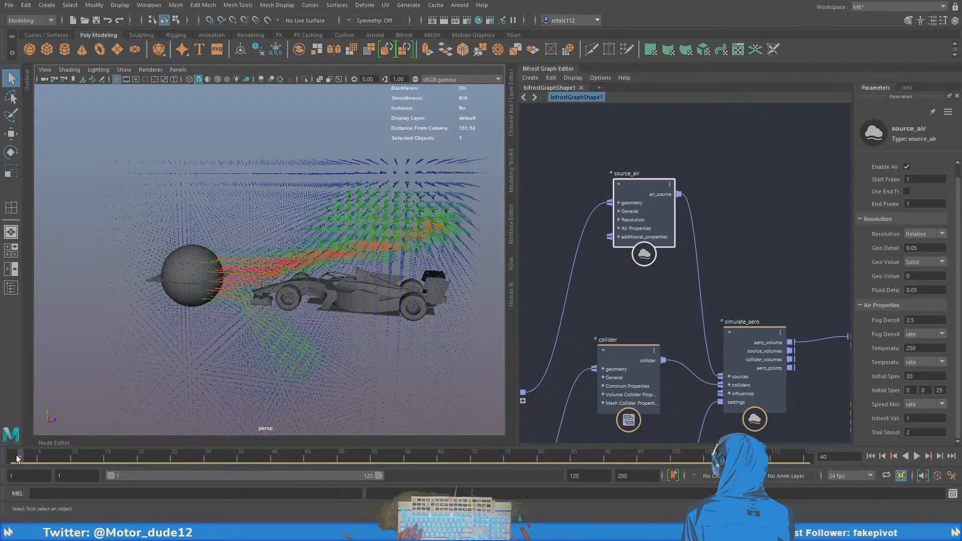
# Return to frame 1 and set the Z component of the source_air node's initial speed vector to 15
pyautogui.moveTo(15, 456); pyautogui.dragTo(13, 455)
pyautogui.keyDown('alt'); pyautogui.moveTo(301, 324); pyautogui.dragTo(281, 315, button='middle'); pyautogui.keyUp('alt')
pyautogui.keyDown('alt'); pyautogui.moveTo(281, 315); pyautogui.dragTo(320, 355, button='right'); pyautogui.keyUp('alt')
pyautogui.moveTo(653, 185); pyautogui.dragTo(646, 187)
pyautogui.keyDown('alt'); pyautogui.moveTo(726, 242); pyautogui.dragTo(703, 233, button='middle'); pyautogui.keyUp('alt')
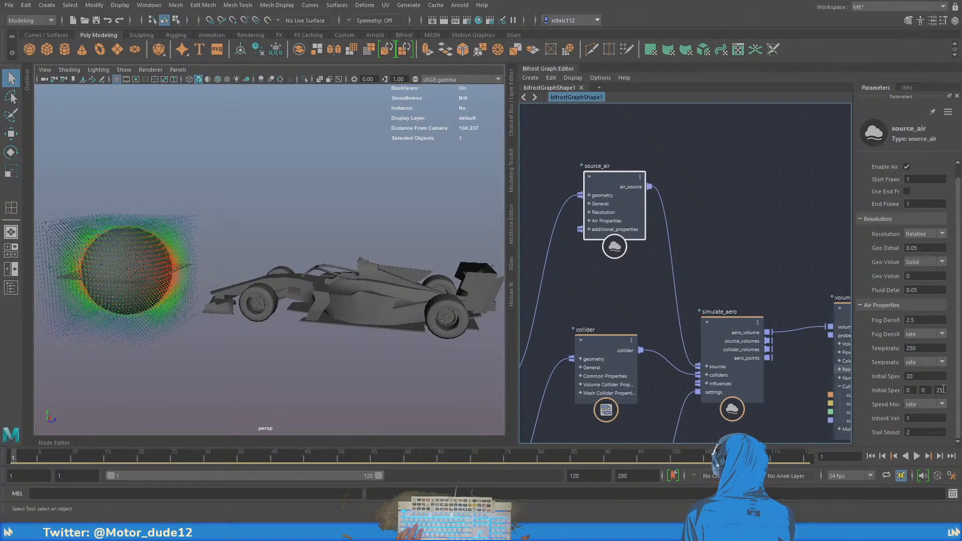
pyautogui.click(941, 390)
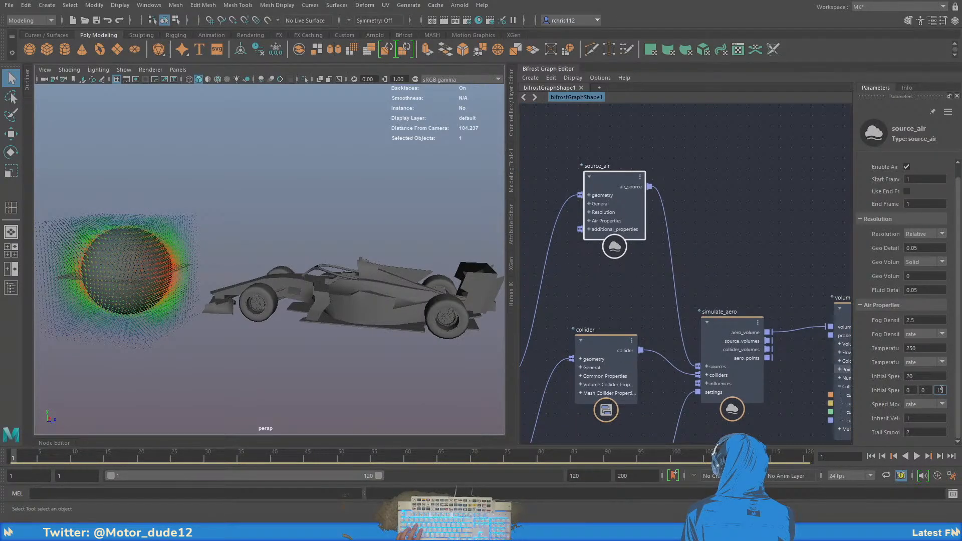
# Frame the emitter sphere in the viewport, then shift its input node slightly away from the collider node
pyautogui.moveTo(779, 266)
pyautogui.keyDown('alt'); pyautogui.mouseDown(button='middle')
pyautogui.moveTo(714, 235)
pyautogui.moveTo(728, 211)
pyautogui.moveTo(632, 199)
pyautogui.moveTo(765, 211)
pyautogui.mouseUp(button='middle'); pyautogui.keyUp('alt')
pyautogui.keyDown('alt'); pyautogui.moveTo(603, 241); pyautogui.dragTo(728, 181, button='middle'); pyautogui.keyUp('alt')
pyautogui.moveTo(638, 214)
pyautogui.keyDown('alt'); pyautogui.mouseDown(button='middle')
pyautogui.moveTo(673, 177)
pyautogui.moveTo(662, 210)
pyautogui.mouseUp(button='middle'); pyautogui.keyUp('alt')
pyautogui.press('f')
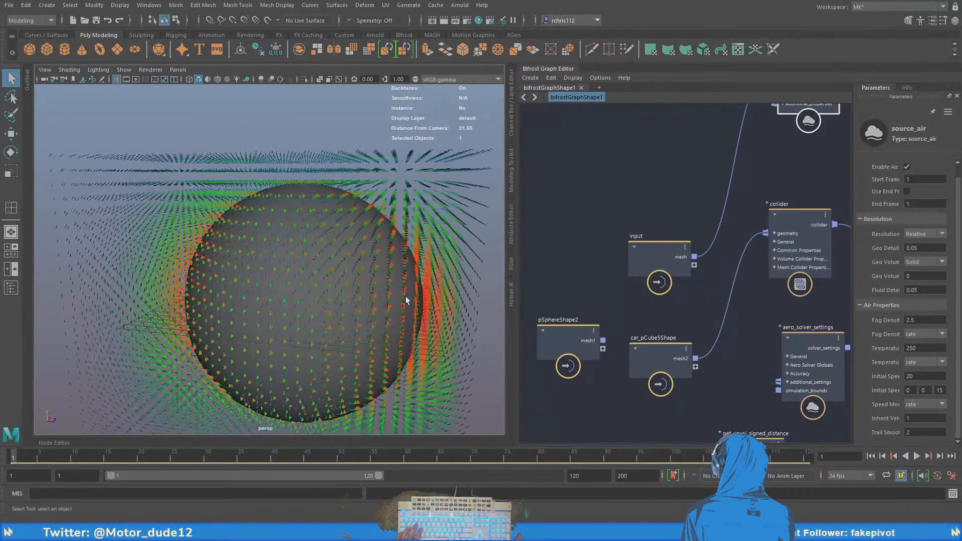
pyautogui.click(661, 244)
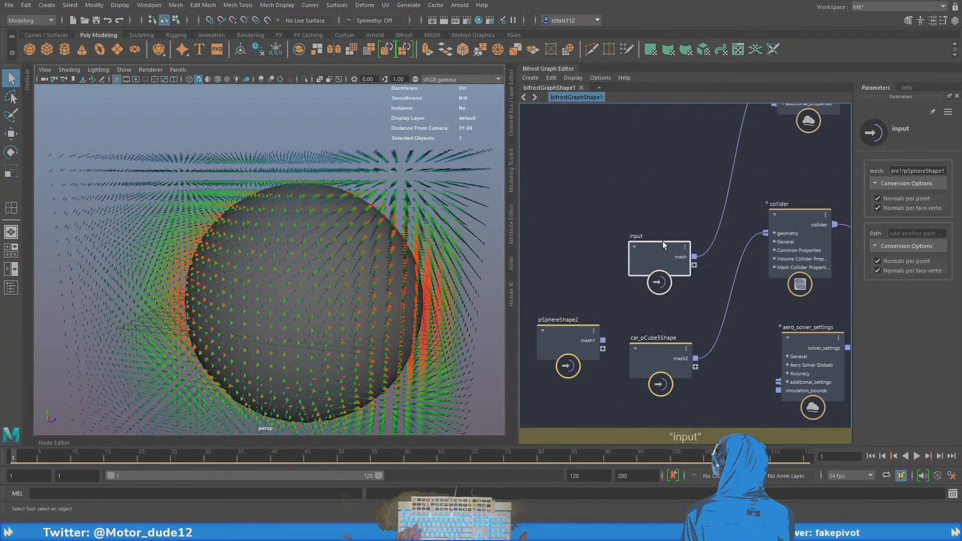
pyautogui.keyDown('alt'); pyautogui.moveTo(672, 218); pyautogui.dragTo(581, 256, button='middle'); pyautogui.keyUp('alt')
pyautogui.scroll(-1, 582, 268)
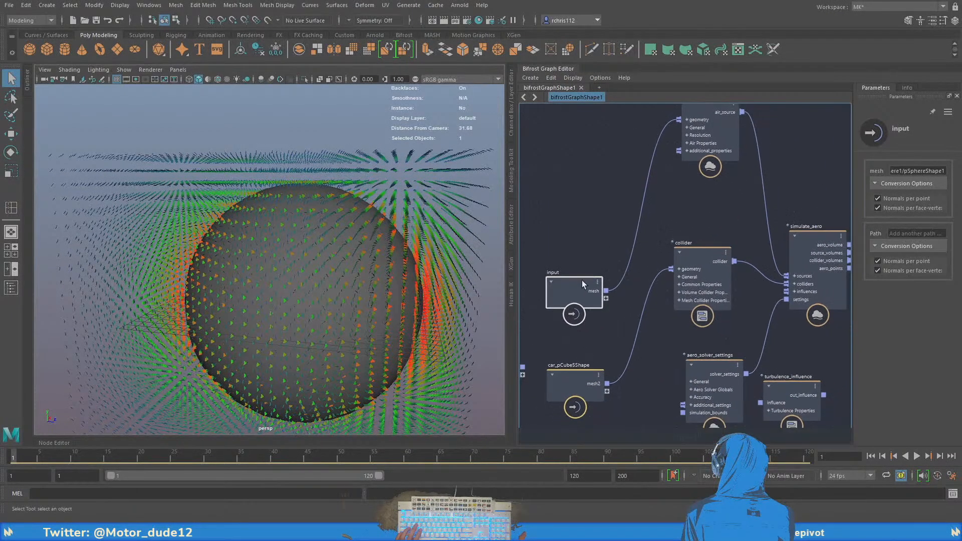
pyautogui.moveTo(576, 278); pyautogui.dragTo(560, 270)
# Add a basic_aero_graph node above the source_air node
pyautogui.keyDown('alt'); pyautogui.moveTo(604, 199); pyautogui.dragTo(590, 257, button='middle'); pyautogui.keyUp('alt')
pyautogui.moveTo(679, 270)
pyautogui.keyDown('alt'); pyautogui.mouseDown(button='middle')
pyautogui.moveTo(661, 256)
pyautogui.moveTo(656, 190)
pyautogui.moveTo(609, 276)
pyautogui.mouseUp(button='middle'); pyautogui.keyUp('alt')
pyautogui.keyDown('alt'); pyautogui.moveTo(754, 207); pyautogui.dragTo(754, 342, button='middle'); pyautogui.keyUp('alt')
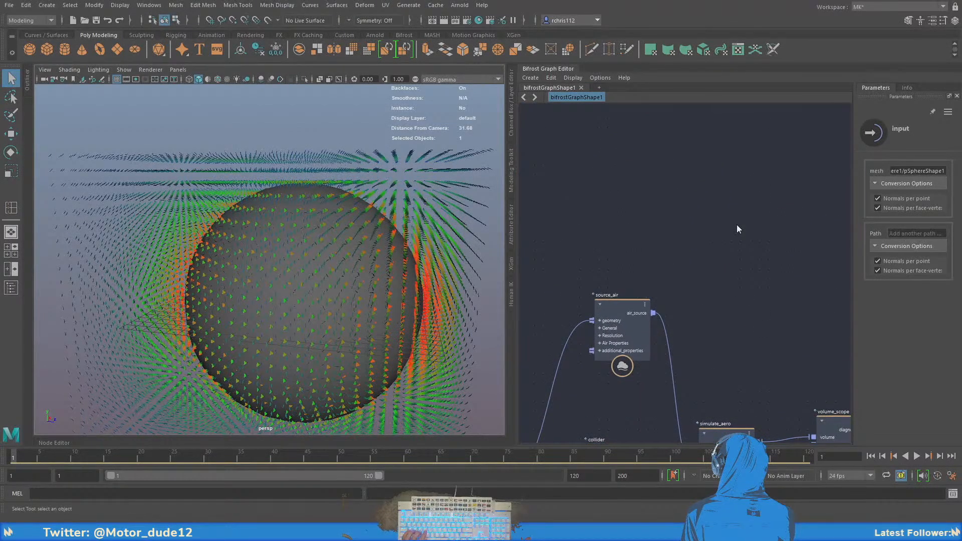
pyautogui.click(709, 231)
pyautogui.moveTo(731, 234); pyautogui.dragTo(707, 267)
pyautogui.keyDown('alt'); pyautogui.moveTo(741, 327); pyautogui.dragTo(752, 213, button='middle'); pyautogui.keyUp('alt')
pyautogui.scroll(-5, 745, 212)
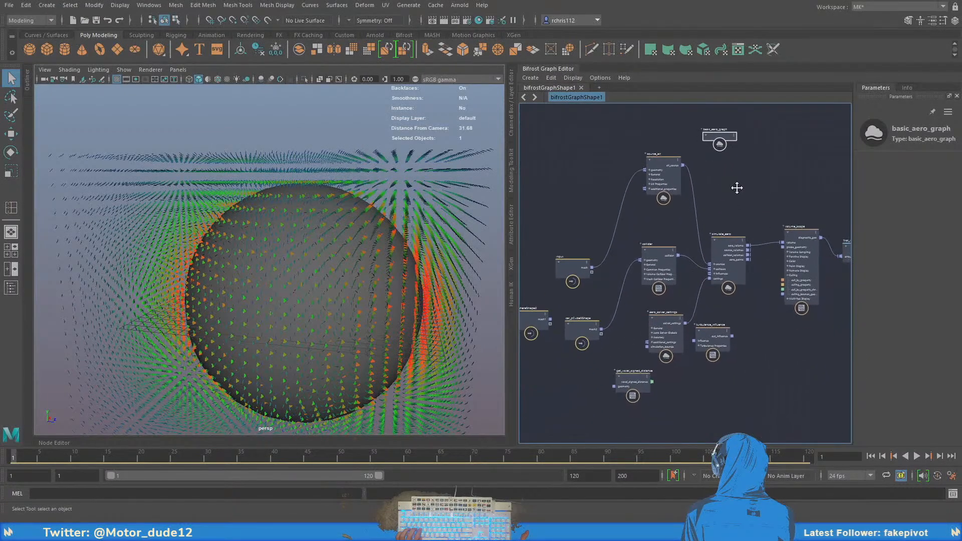
# Delete the unconnected turbulence_influence and get_voxel_signed_distance nodes
pyautogui.click(707, 338)
pyautogui.scroll(5, 702, 357)
pyautogui.moveTo(762, 355); pyautogui.dragTo(581, 283)
pyautogui.press('Delete')
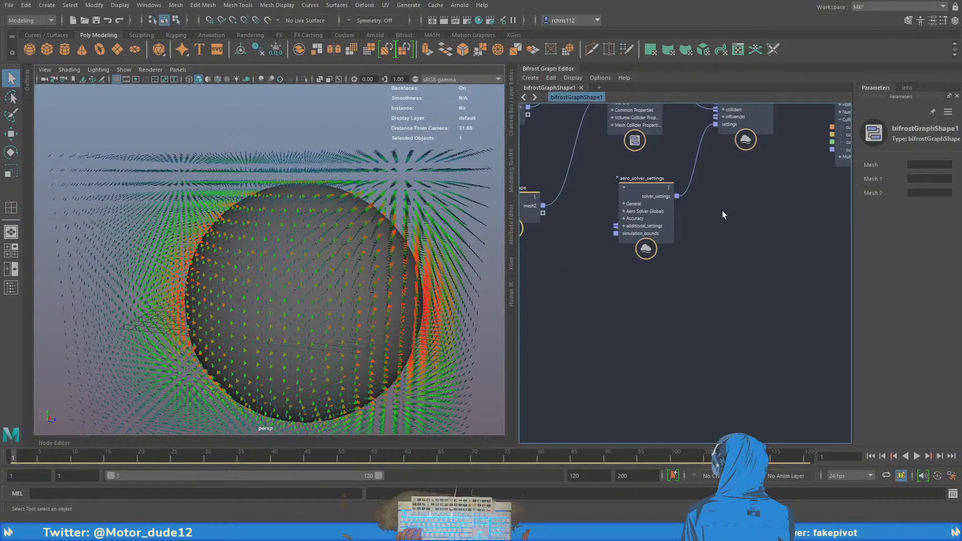
# Move the basic_aero_graph node into free space above the graph and explode it into its component nodes
pyautogui.keyDown('alt'); pyautogui.moveTo(723, 211); pyautogui.dragTo(807, 302, button='middle'); pyautogui.keyUp('alt')
pyautogui.scroll(2, 712, 257)
pyautogui.keyDown('alt'); pyautogui.moveTo(734, 118); pyautogui.dragTo(636, 382, button='middle'); pyautogui.keyUp('alt')
pyautogui.scroll(-1, 636, 382)
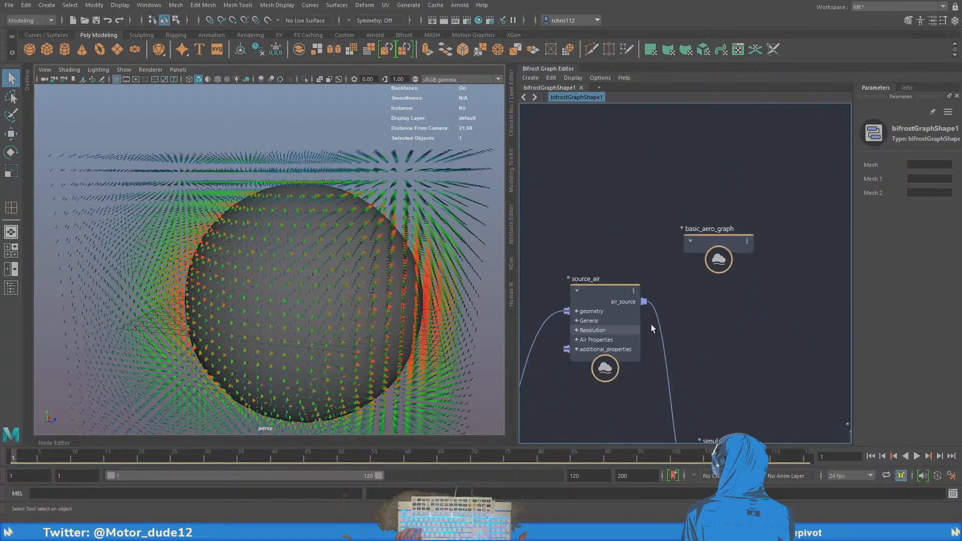
pyautogui.moveTo(727, 256); pyautogui.dragTo(762, 184)
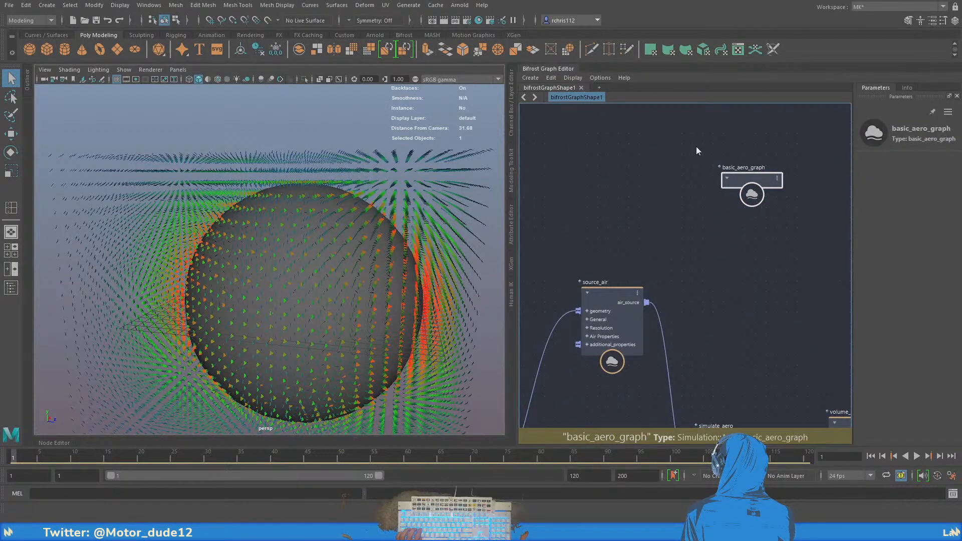
pyautogui.hotkey('ctrl', 'shift', 'g')
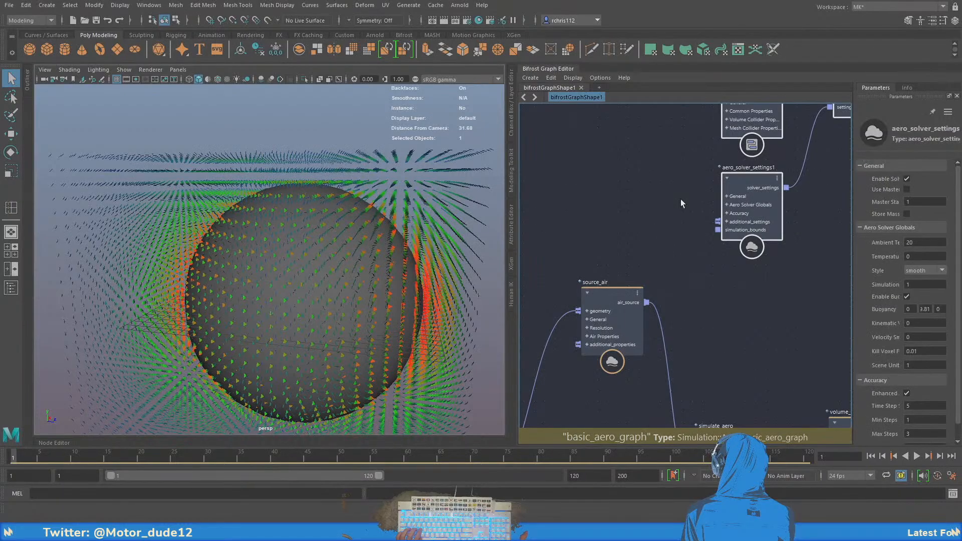
# Move the emitter sphere's input node up, closer to the source_air node
pyautogui.scroll(-1, 672, 228)
pyautogui.keyDown('alt'); pyautogui.moveTo(664, 296); pyautogui.dragTo(646, 308, button='middle'); pyautogui.keyUp('alt')
pyautogui.scroll(-4, 638, 280)
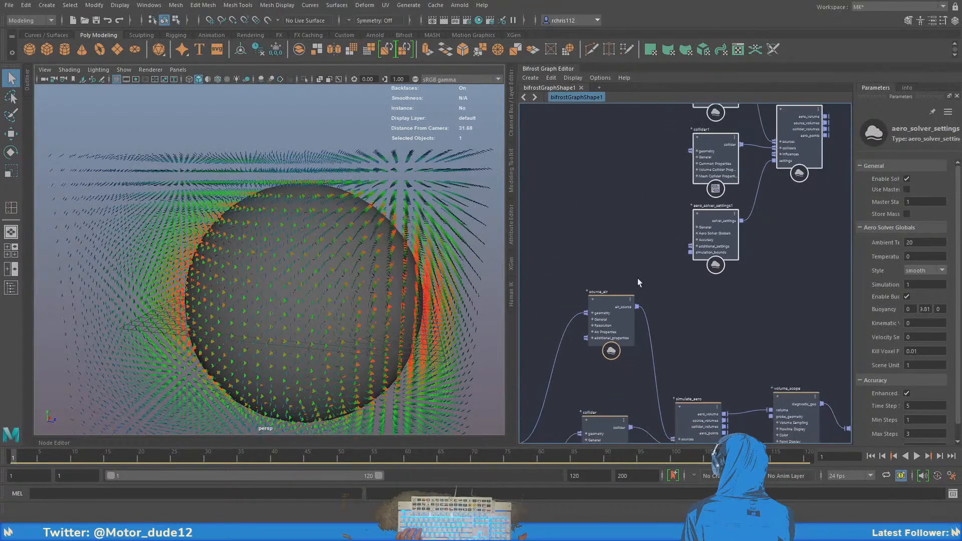
pyautogui.keyDown('alt'); pyautogui.moveTo(626, 272); pyautogui.dragTo(749, 187, button='middle'); pyautogui.keyUp('alt')
pyautogui.scroll(3, 615, 301)
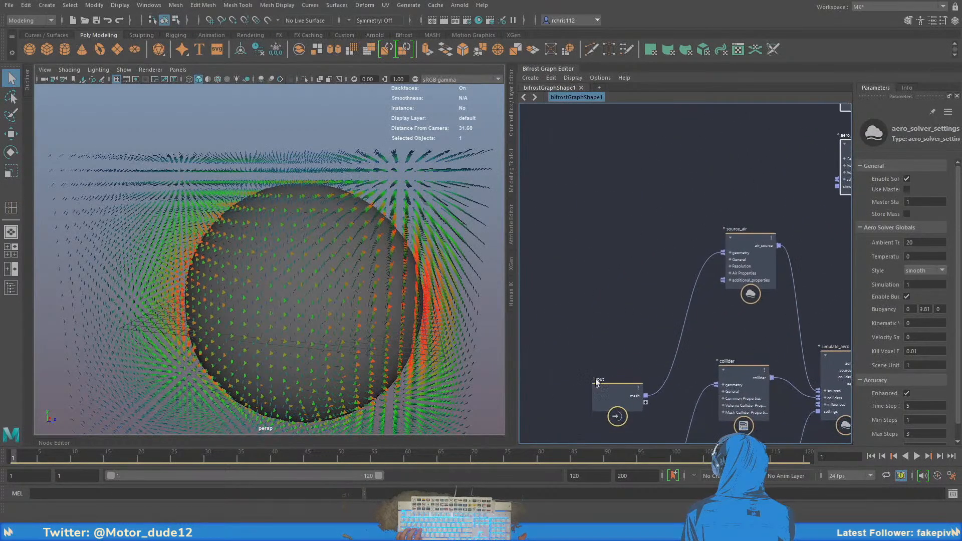
pyautogui.moveTo(609, 390); pyautogui.dragTo(631, 321)
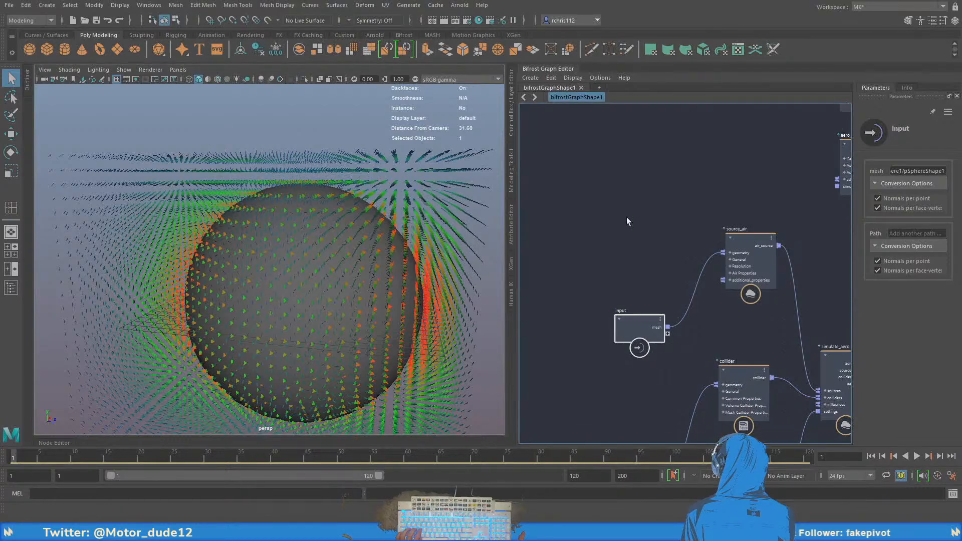
pyautogui.keyDown('alt'); pyautogui.moveTo(641, 323); pyautogui.dragTo(581, 339, button='middle'); pyautogui.keyUp('alt')
pyautogui.moveTo(572, 332); pyautogui.dragTo(561, 326)
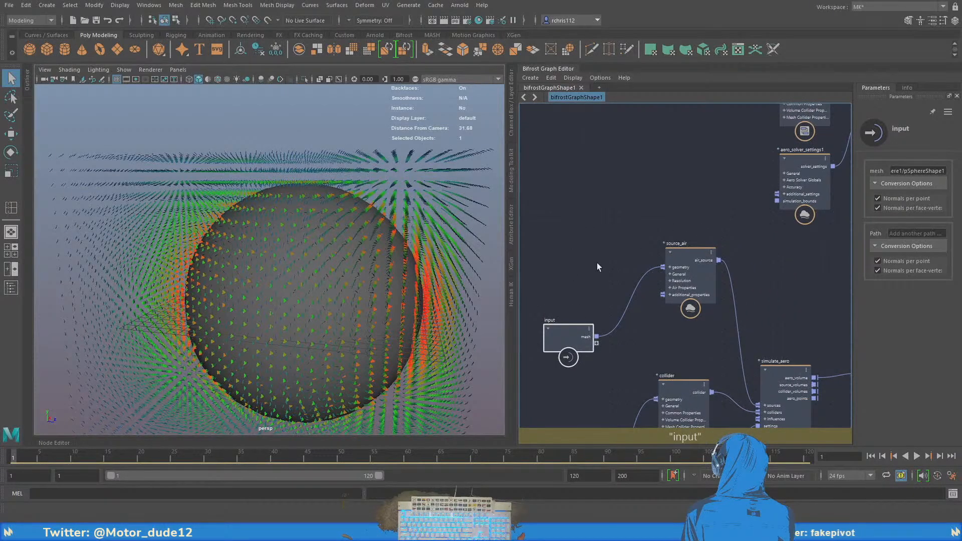
# Compare the exploded source, collider, settings and simulate nodes with the matching nodes of the existing airflow graph
pyautogui.keyDown('alt'); pyautogui.moveTo(597, 262); pyautogui.dragTo(608, 311, button='middle'); pyautogui.keyUp('alt')
pyautogui.keyDown('alt'); pyautogui.moveTo(646, 260); pyautogui.dragTo(521, 419, button='middle'); pyautogui.keyUp('alt')
pyautogui.scroll(2, 670, 224)
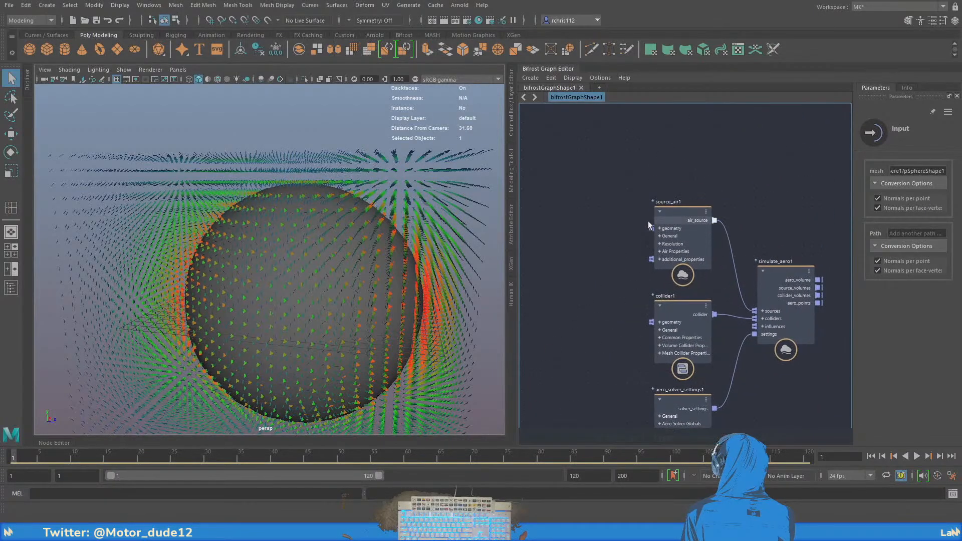
pyautogui.scroll(-4, 639, 212)
pyautogui.keyDown('alt'); pyautogui.moveTo(635, 284); pyautogui.dragTo(652, 248, button='middle'); pyautogui.keyUp('alt')
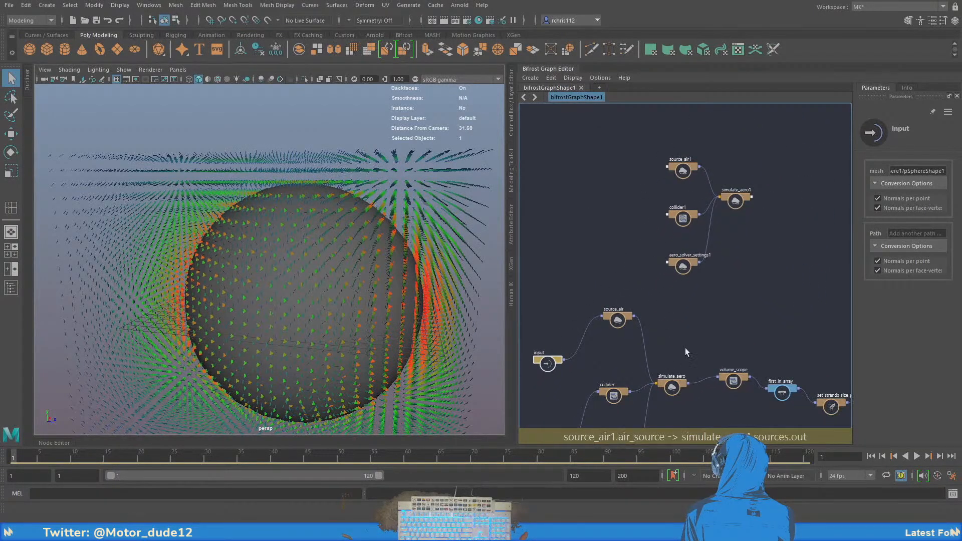
pyautogui.keyDown('alt'); pyautogui.moveTo(684, 348); pyautogui.dragTo(714, 239, button='middle'); pyautogui.keyUp('alt')
pyautogui.moveTo(725, 394); pyautogui.dragTo(728, 393)
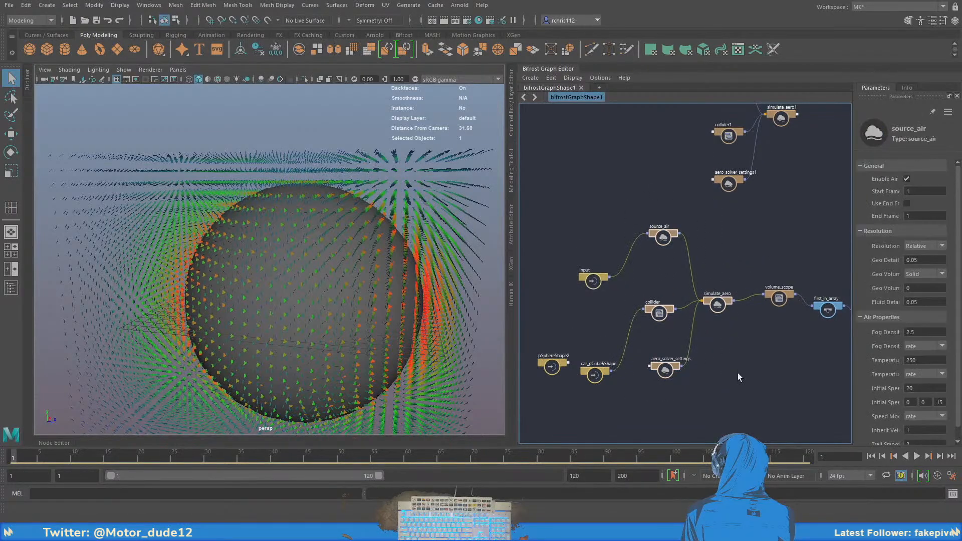
pyautogui.scroll(3, 683, 333)
pyautogui.scroll(-5, 700, 300)
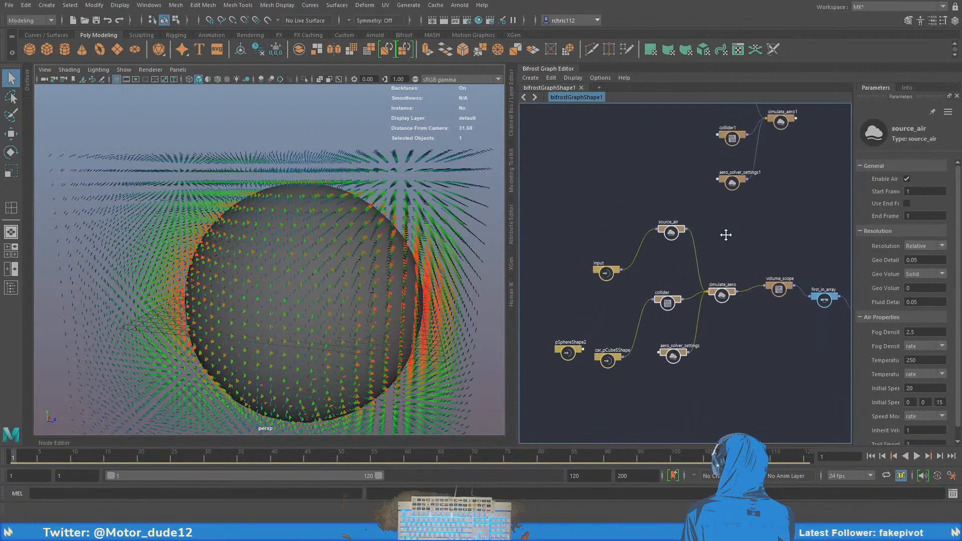
# Delete the exploded source_air1, collider1, aero_solver_settings1 and simulate_aero1 nodes
pyautogui.keyDown('alt'); pyautogui.moveTo(725, 234); pyautogui.dragTo(679, 316, button='middle'); pyautogui.keyUp('alt')
pyautogui.scroll(3, 734, 207)
pyautogui.moveTo(781, 276); pyautogui.dragTo(729, 191)
pyautogui.moveTo(630, 113); pyautogui.dragTo(631, 113)
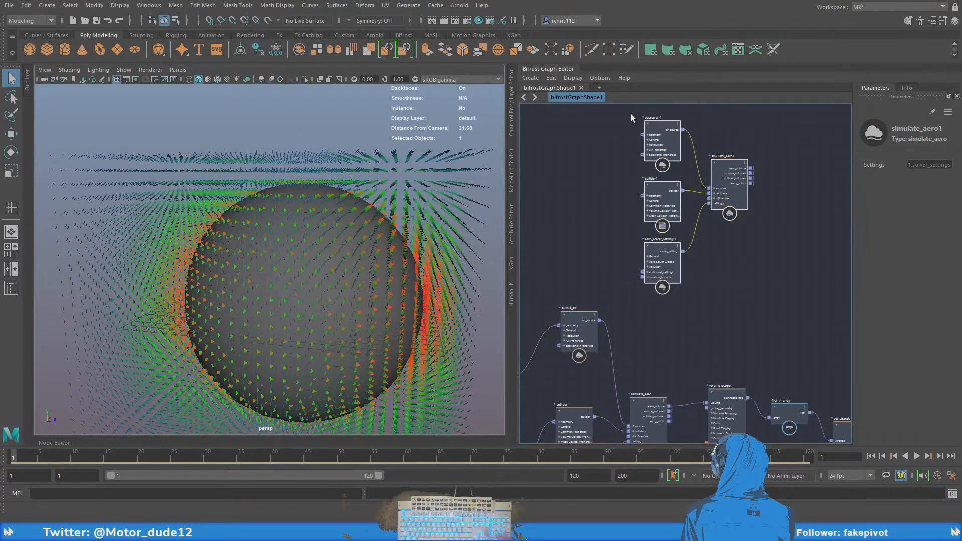
pyautogui.press('Delete')
# Paste the copied create_strands_around_strands node into the graph near the volume_scope and first_in_array nodes
pyautogui.keyDown('alt'); pyautogui.moveTo(664, 322); pyautogui.dragTo(662, 221, button='middle'); pyautogui.keyUp('alt')
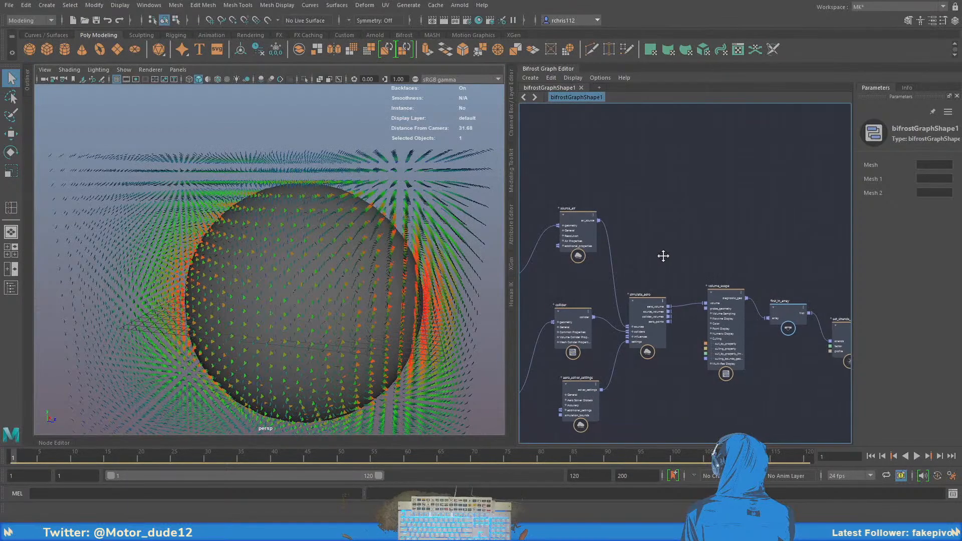
pyautogui.keyDown('alt'); pyautogui.moveTo(664, 255); pyautogui.dragTo(716, 216, button='middle'); pyautogui.keyUp('alt')
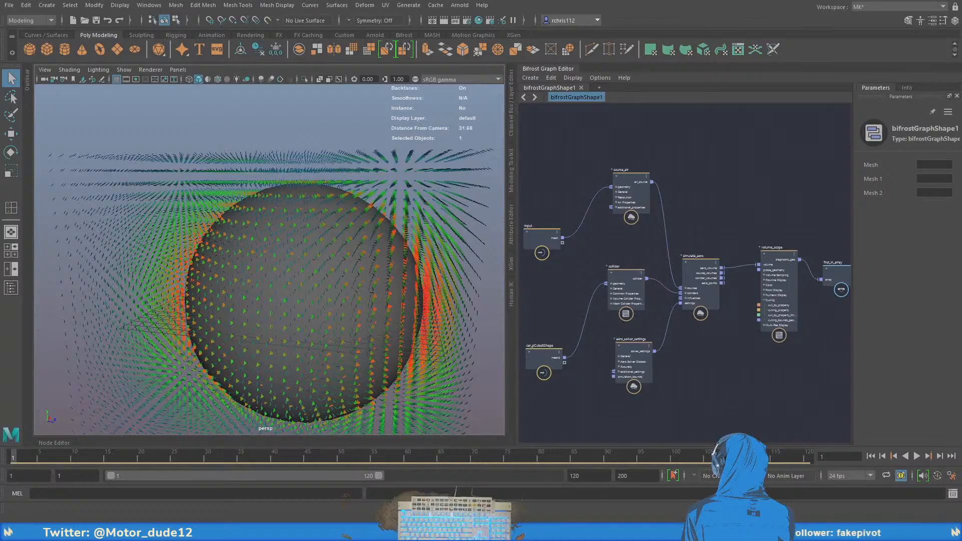
pyautogui.keyDown('alt'); pyautogui.moveTo(814, 193); pyautogui.dragTo(733, 219, button='middle'); pyautogui.keyUp('alt')
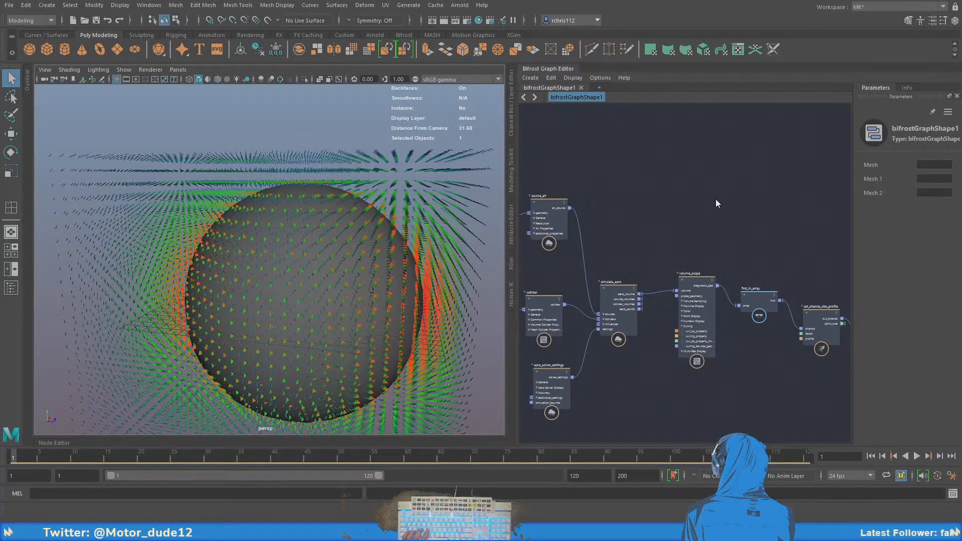
pyautogui.hotkey('ctrl', 'v')
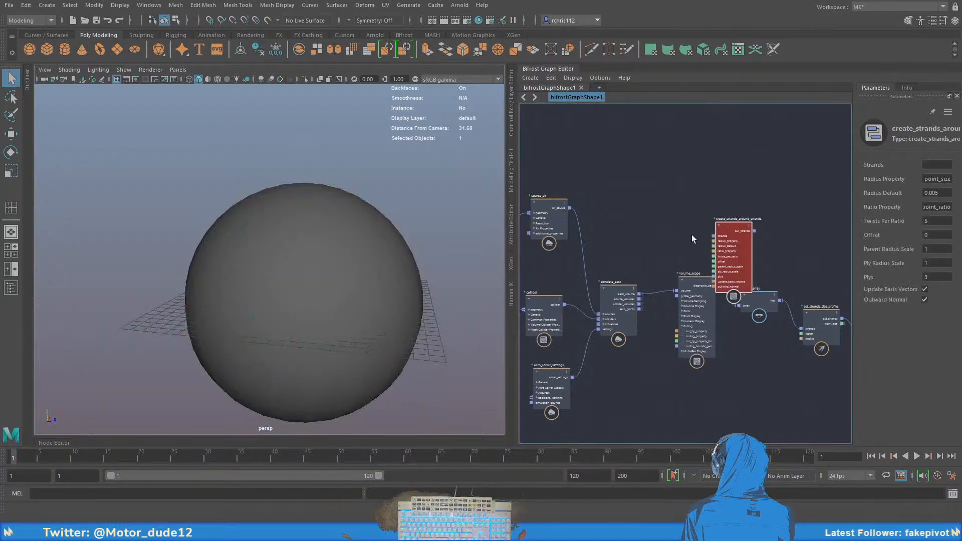
# Move the create_strands_around_strands node into the empty space above the volume_scope and first_in_array nodes
pyautogui.moveTo(737, 226); pyautogui.dragTo(730, 215)
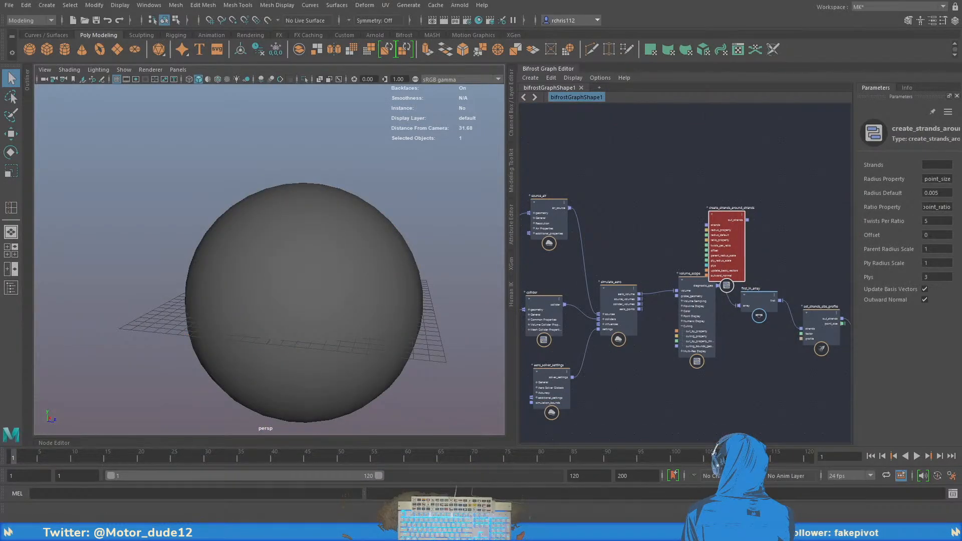
pyautogui.keyDown('alt'); pyautogui.moveTo(774, 221); pyautogui.dragTo(735, 260, button='middle'); pyautogui.keyUp('alt')
pyautogui.scroll(-3, 733, 260)
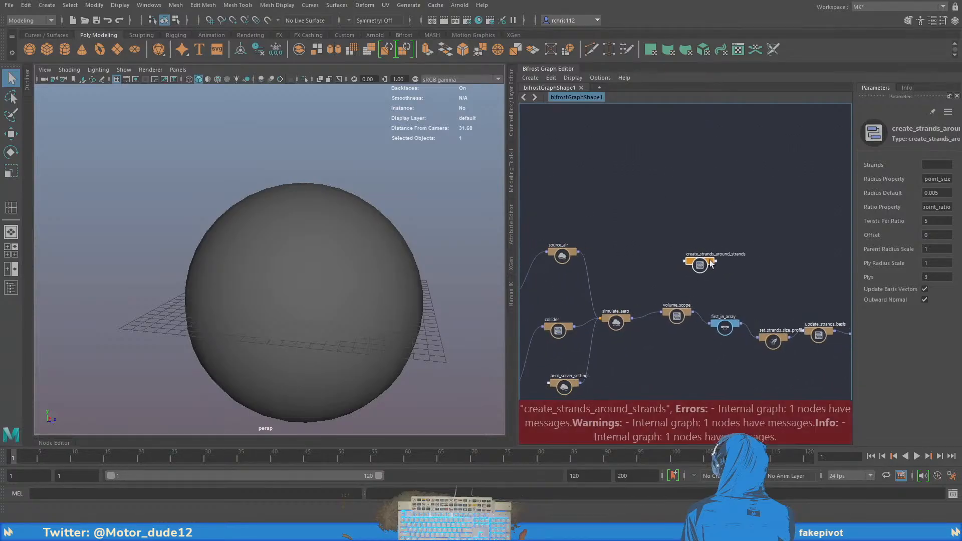
pyautogui.keyDown('alt'); pyautogui.moveTo(710, 260); pyautogui.dragTo(748, 272, button='right'); pyautogui.keyUp('alt')
pyautogui.keyDown('alt'); pyautogui.moveTo(747, 272); pyautogui.dragTo(746, 250, button='middle'); pyautogui.keyUp('alt')
pyautogui.moveTo(692, 240); pyautogui.dragTo(751, 194)
# Open the create_strands_around_strands compound and examine its internal nodes, especially get_strand_data, for the source of the error
pyautogui.doubleClick(751, 194)
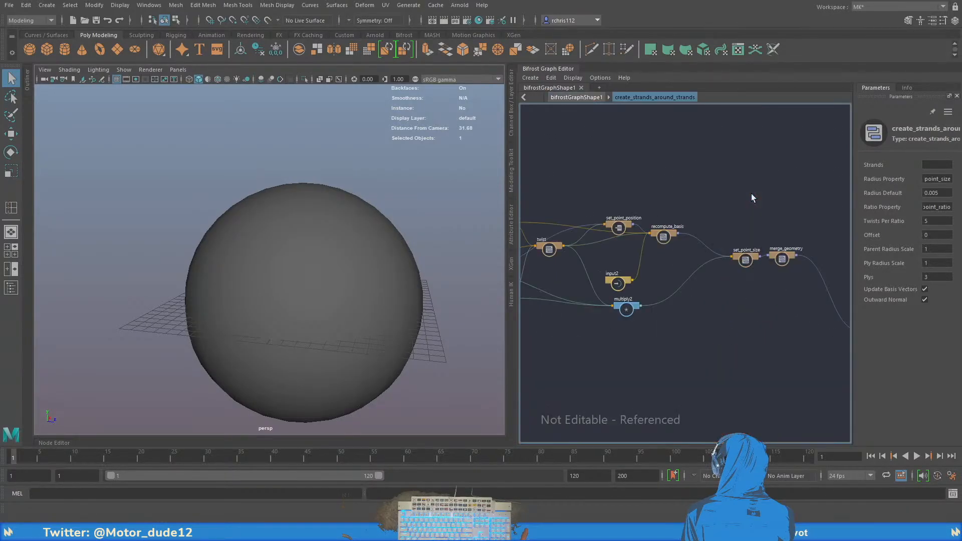
pyautogui.keyDown('alt'); pyautogui.moveTo(670, 185); pyautogui.dragTo(797, 206, button='middle'); pyautogui.keyUp('alt')
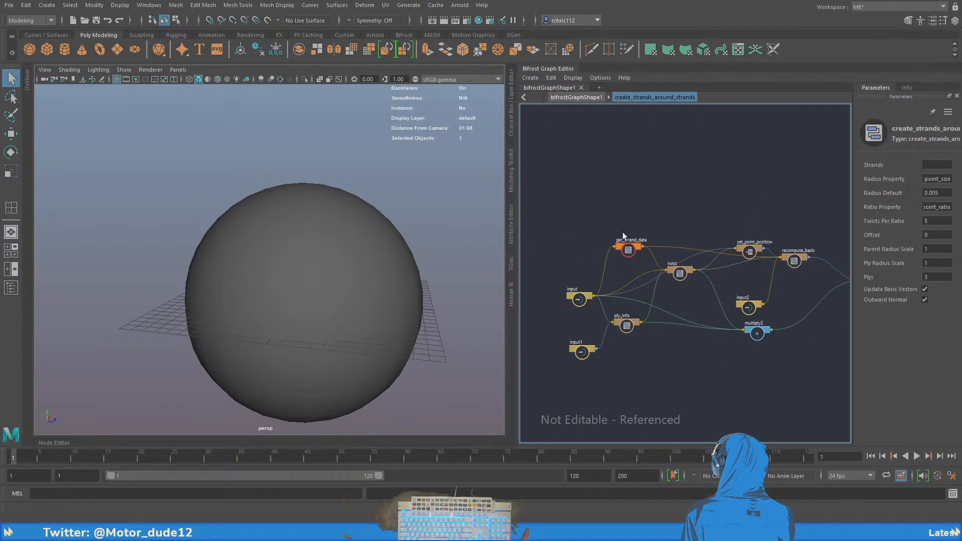
pyautogui.scroll(3, 615, 232)
pyautogui.click(626, 257)
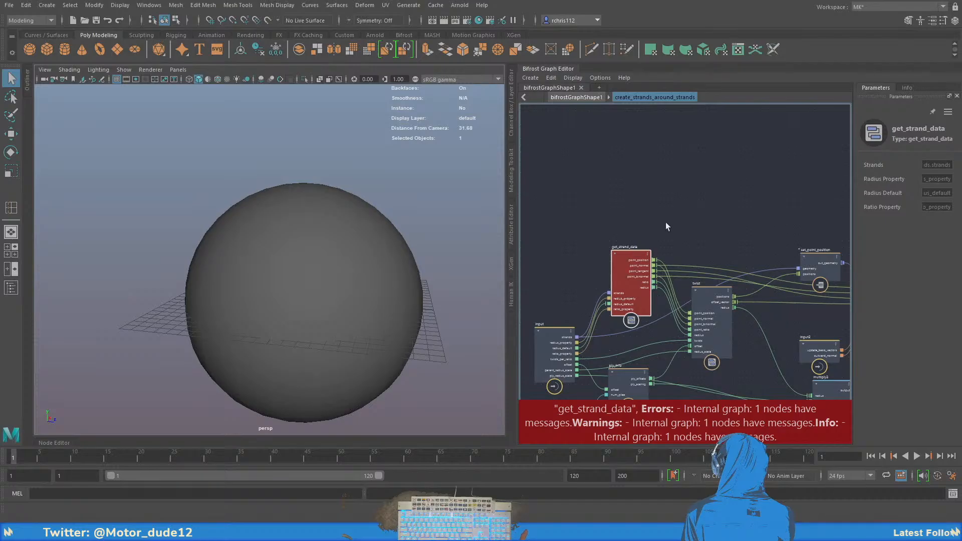
pyautogui.keyDown('alt'); pyautogui.moveTo(666, 223); pyautogui.dragTo(596, 190, button='middle'); pyautogui.keyUp('alt')
pyautogui.scroll(3, 729, 167)
pyautogui.scroll(-3, 766, 173)
pyautogui.keyDown('alt'); pyautogui.moveTo(774, 173); pyautogui.dragTo(653, 183, button='middle'); pyautogui.keyUp('alt')
pyautogui.keyDown('alt'); pyautogui.moveTo(532, 179); pyautogui.dragTo(829, 184, button='middle'); pyautogui.keyUp('alt')
pyautogui.scroll(1, 709, 200)
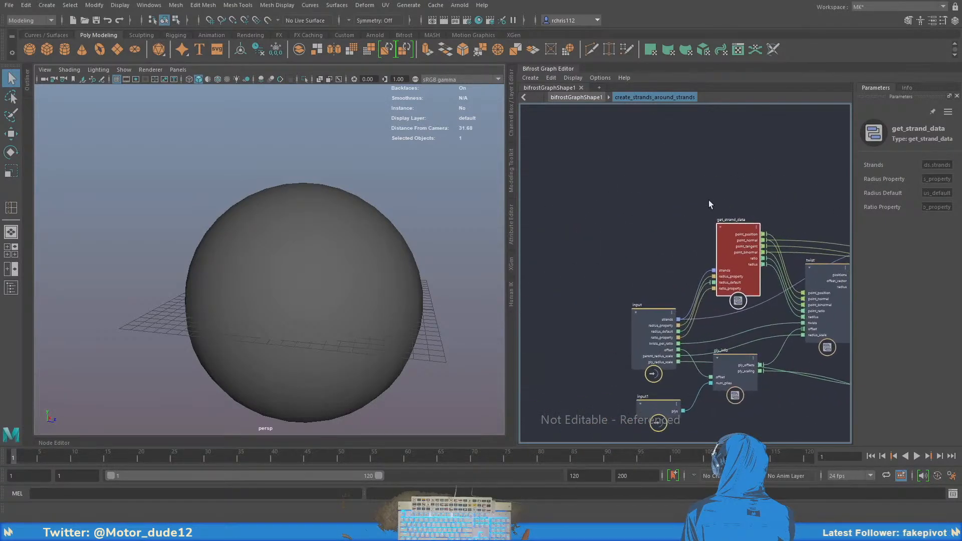
pyautogui.scroll(2, 708, 200)
pyautogui.keyDown('alt'); pyautogui.moveTo(748, 192); pyautogui.dragTo(703, 184, button='middle'); pyautogui.keyUp('alt')
# Open the get_strand_data compound and inspect the error and input connections of its Get geo property node
pyautogui.doubleClick(702, 232)
pyautogui.keyDown('alt'); pyautogui.moveTo(771, 225); pyautogui.dragTo(761, 235, button='middle'); pyautogui.keyUp('alt')
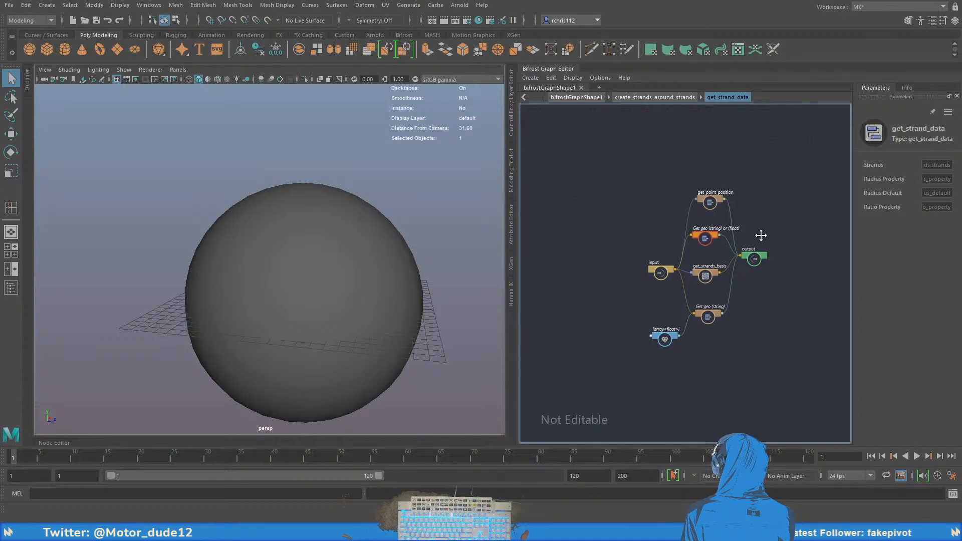
pyautogui.scroll(5, 694, 218)
pyautogui.keyDown('alt'); pyautogui.moveTo(688, 222); pyautogui.dragTo(741, 215, button='middle'); pyautogui.keyUp('alt')
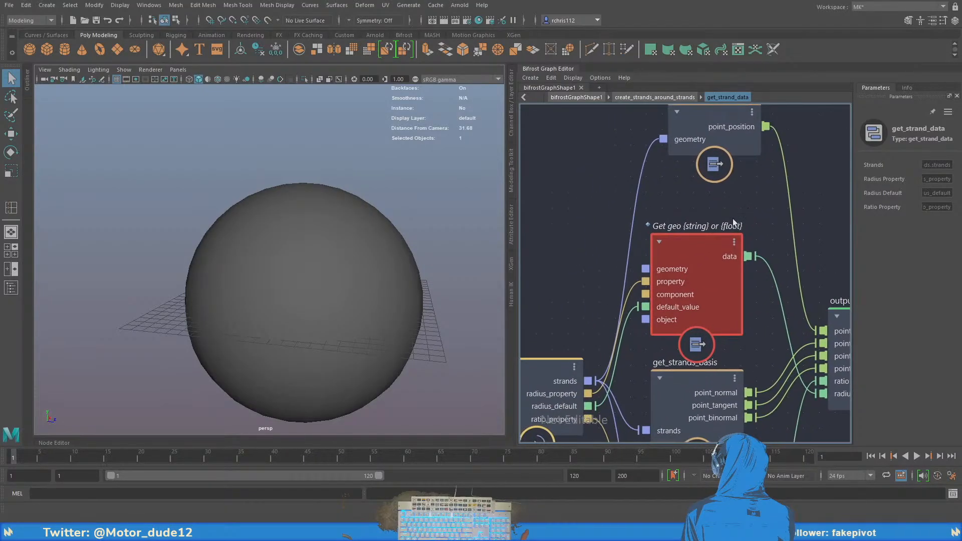
pyautogui.scroll(-2, 681, 226)
pyautogui.keyDown('alt'); pyautogui.moveTo(608, 230); pyautogui.dragTo(660, 233, button='middle'); pyautogui.keyUp('alt')
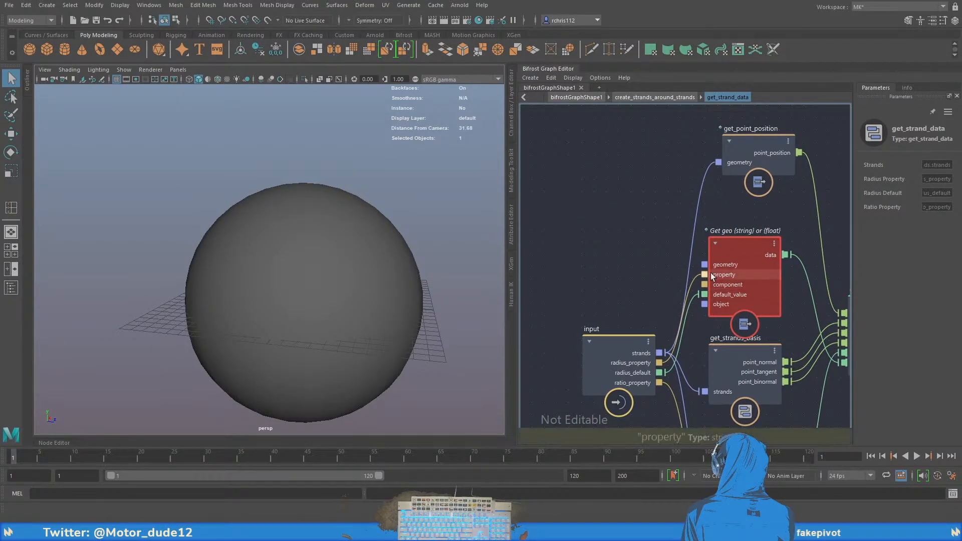
pyautogui.doubleClick(720, 254)
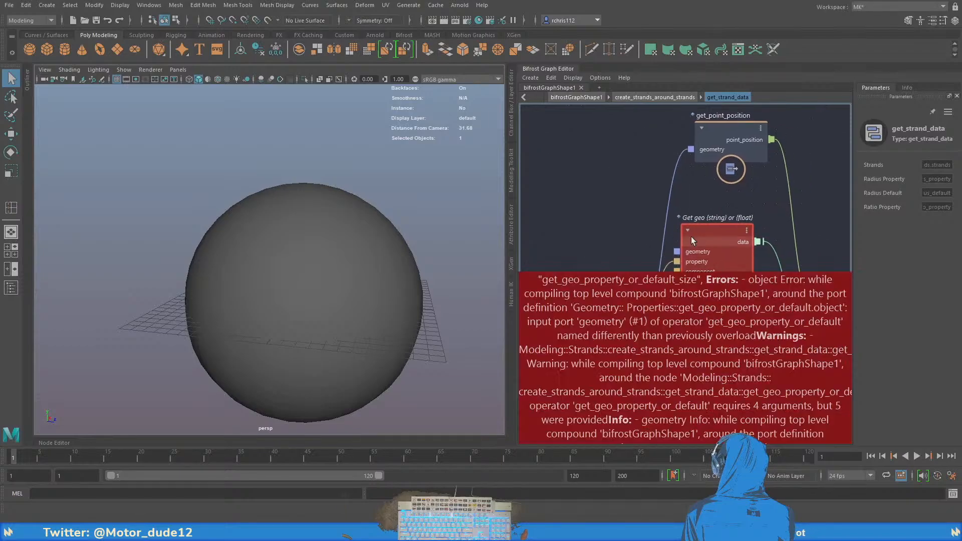
pyautogui.click(732, 97)
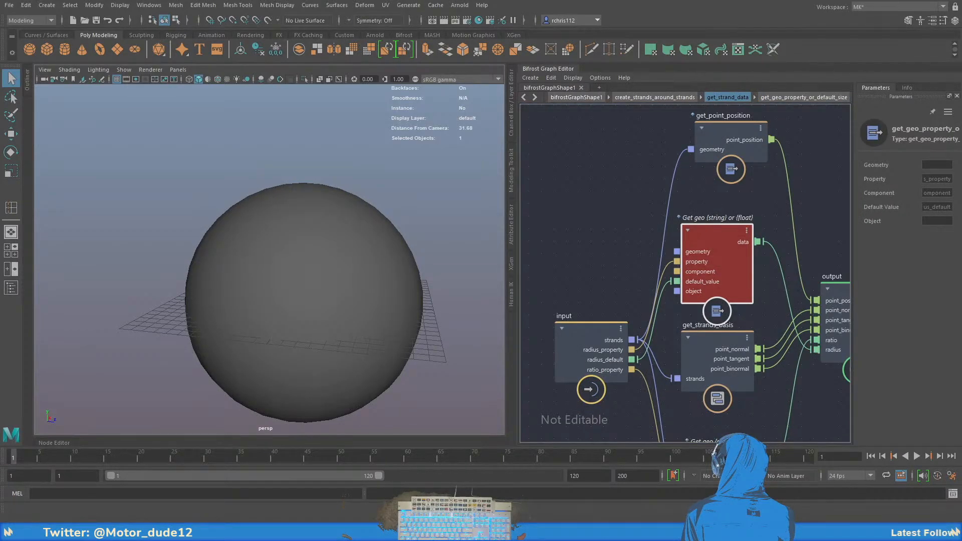
pyautogui.keyDown('alt'); pyautogui.moveTo(624, 221); pyautogui.dragTo(594, 250, button='middle'); pyautogui.keyUp('alt')
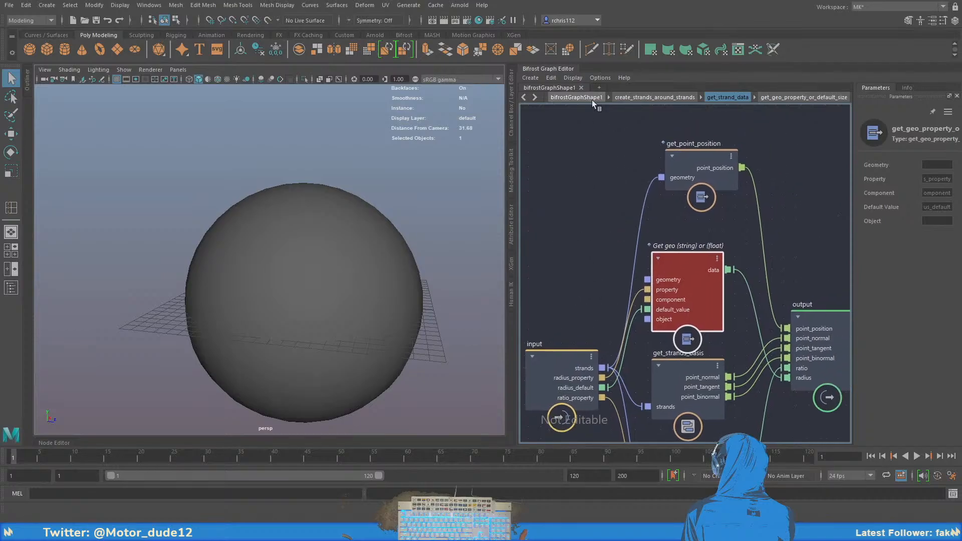
# Return to the top-level bifrostGraphShape1 graph and delete the create_strands_around_strands node
pyautogui.click(576, 95)
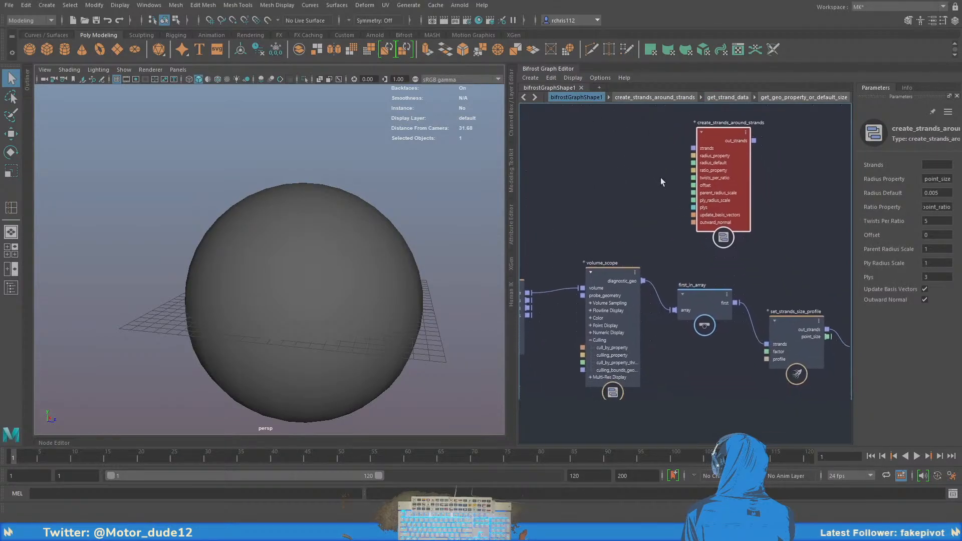
pyautogui.keyDown('alt'); pyautogui.moveTo(630, 190); pyautogui.dragTo(586, 210, button='middle'); pyautogui.keyUp('alt')
pyautogui.moveTo(651, 160); pyautogui.dragTo(665, 153)
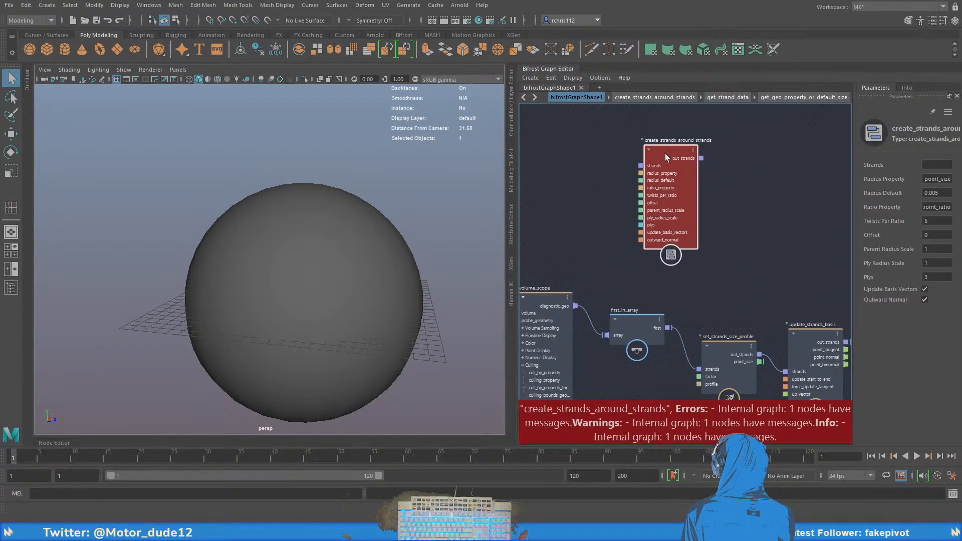
pyautogui.press('Delete')
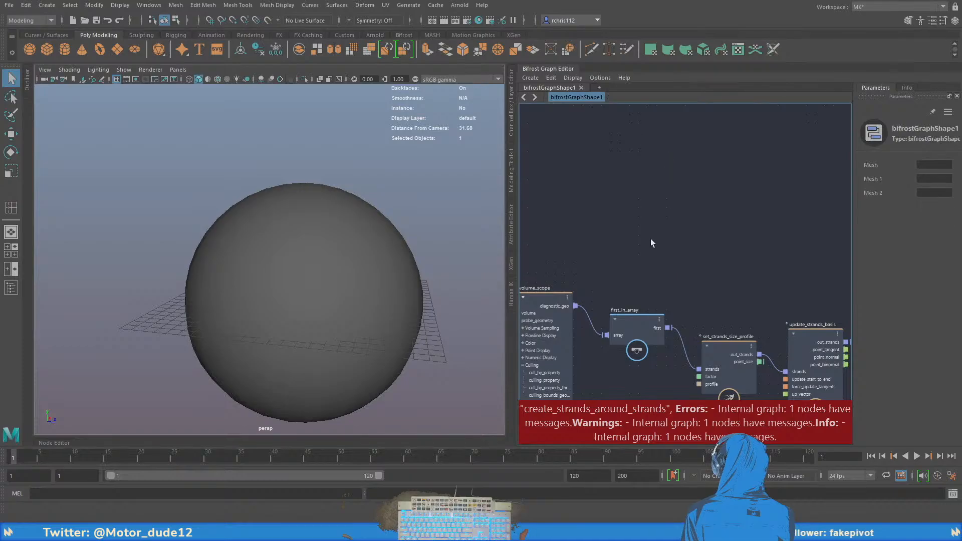
# Move the output node slightly farther away from the set_Arnold_strands_settings node
pyautogui.keyDown('alt'); pyautogui.moveTo(629, 280); pyautogui.dragTo(698, 225, button='middle'); pyautogui.keyUp('alt')
pyautogui.keyDown('alt'); pyautogui.moveTo(771, 201); pyautogui.dragTo(653, 219, button='middle'); pyautogui.keyUp('alt')
pyautogui.scroll(-2, 690, 216)
pyautogui.scroll(2, 715, 207)
pyautogui.keyDown('alt'); pyautogui.moveTo(715, 208); pyautogui.dragTo(618, 214, button='middle'); pyautogui.keyUp('alt')
pyautogui.scroll(2, 644, 218)
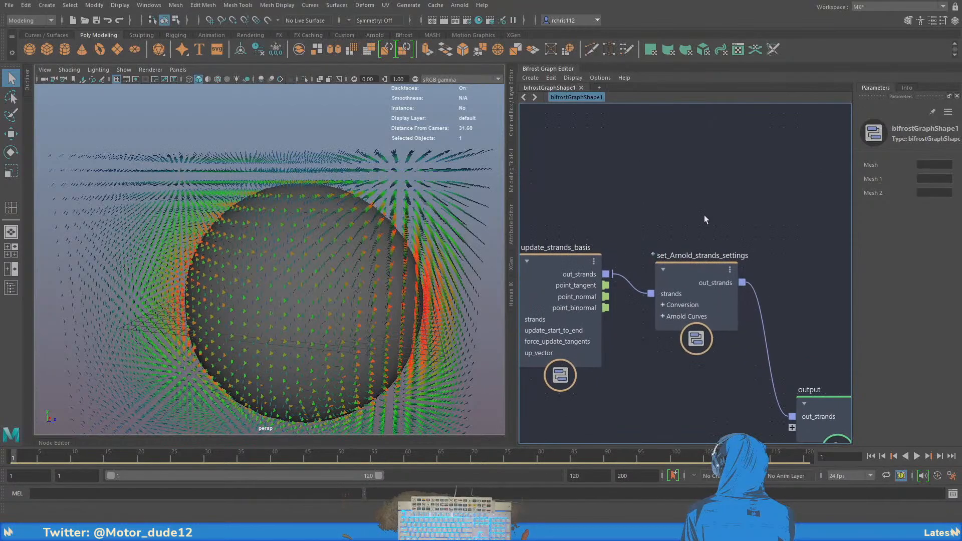
pyautogui.keyDown('alt'); pyautogui.moveTo(697, 231); pyautogui.dragTo(628, 184, button='middle'); pyautogui.keyUp('alt')
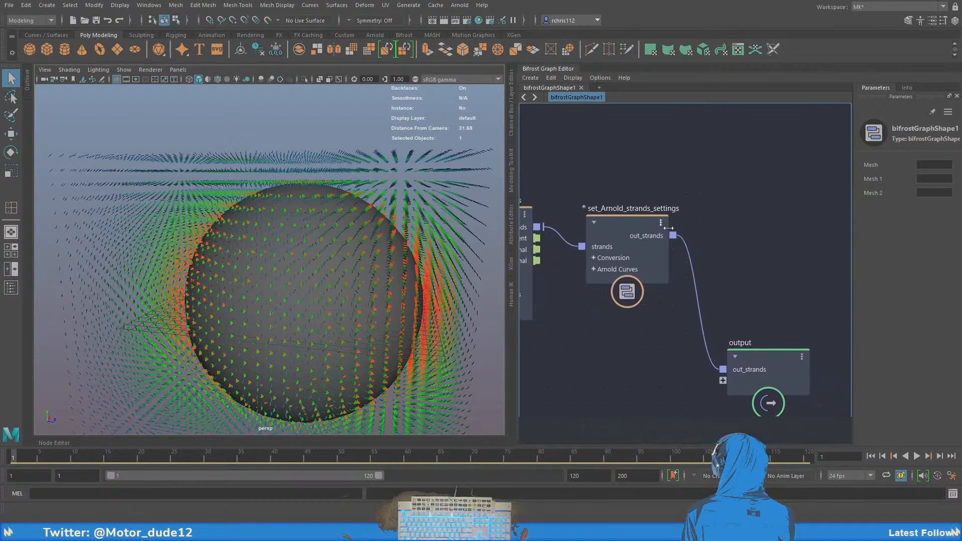
pyautogui.keyDown('alt'); pyautogui.moveTo(750, 327); pyautogui.dragTo(733, 299, button='middle'); pyautogui.keyUp('alt')
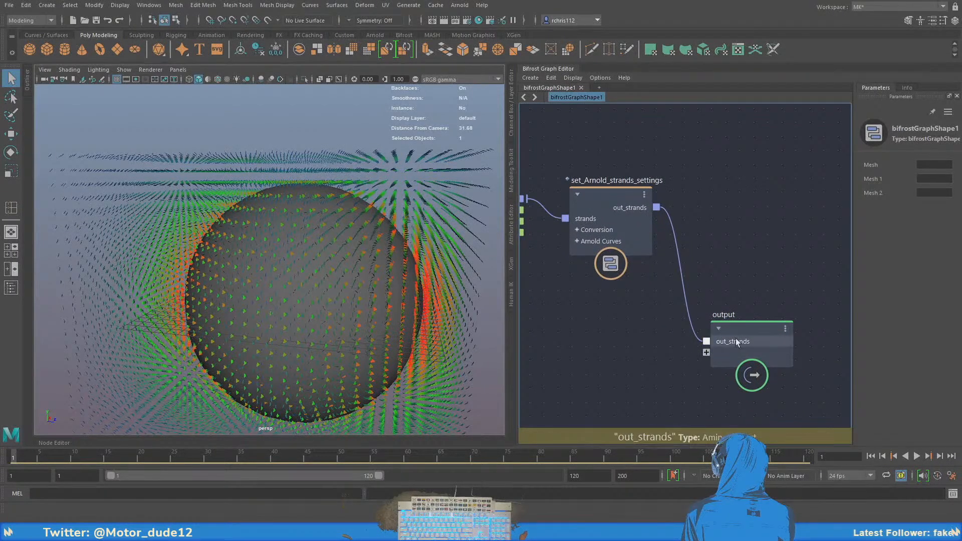
pyautogui.moveTo(746, 331); pyautogui.dragTo(771, 330)
# Select the source_air node and widen its parameter display so the full parameter names are readable
pyautogui.keyDown('alt'); pyautogui.moveTo(644, 333); pyautogui.dragTo(744, 339, button='middle'); pyautogui.keyUp('alt')
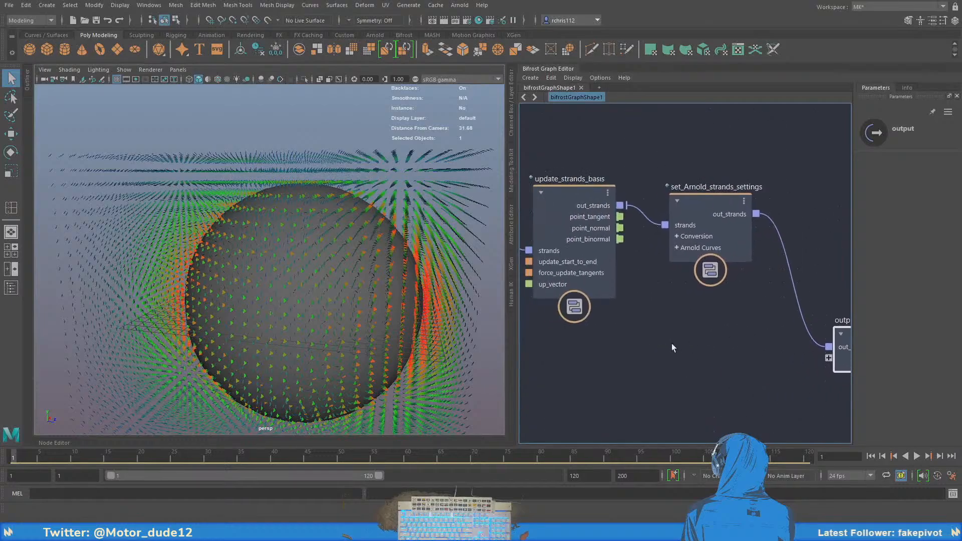
pyautogui.scroll(-4, 671, 344)
pyautogui.keyDown('alt'); pyautogui.moveTo(617, 345); pyautogui.dragTo(742, 444, button='middle'); pyautogui.keyUp('alt')
pyautogui.scroll(1, 699, 217)
pyautogui.scroll(-2, 698, 217)
pyautogui.scroll(4, 723, 224)
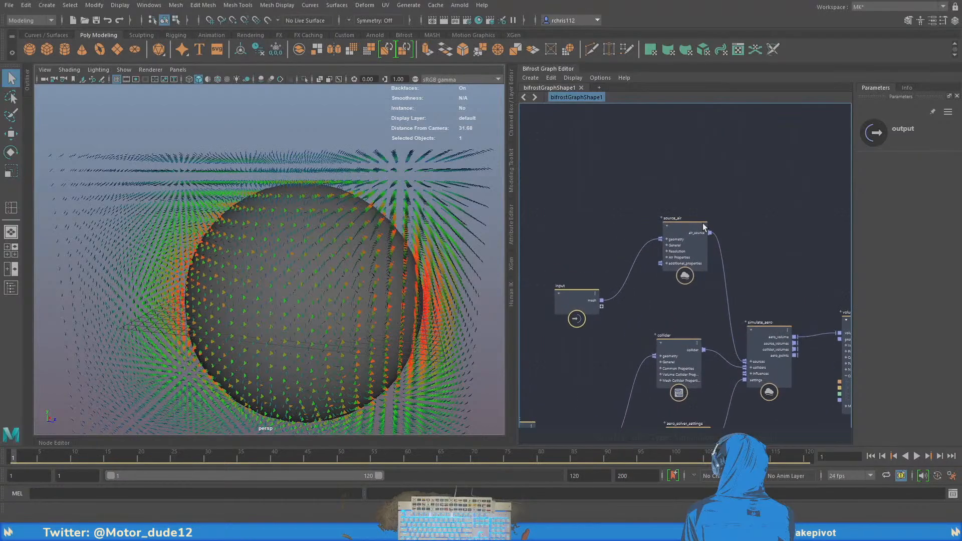
pyautogui.click(675, 224)
pyautogui.scroll(-1, 864, 259)
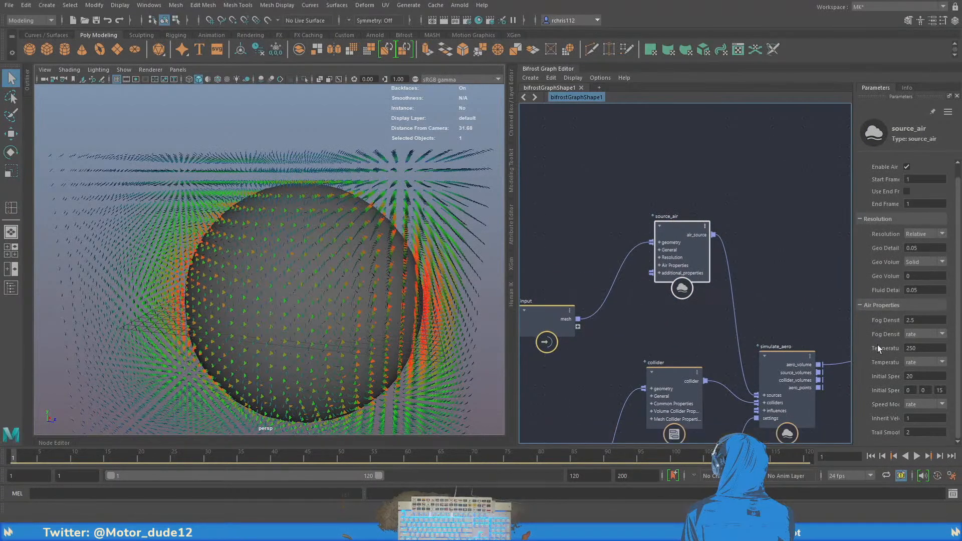
pyautogui.click(907, 87)
pyautogui.click(877, 88)
pyautogui.moveTo(853, 366); pyautogui.dragTo(781, 372)
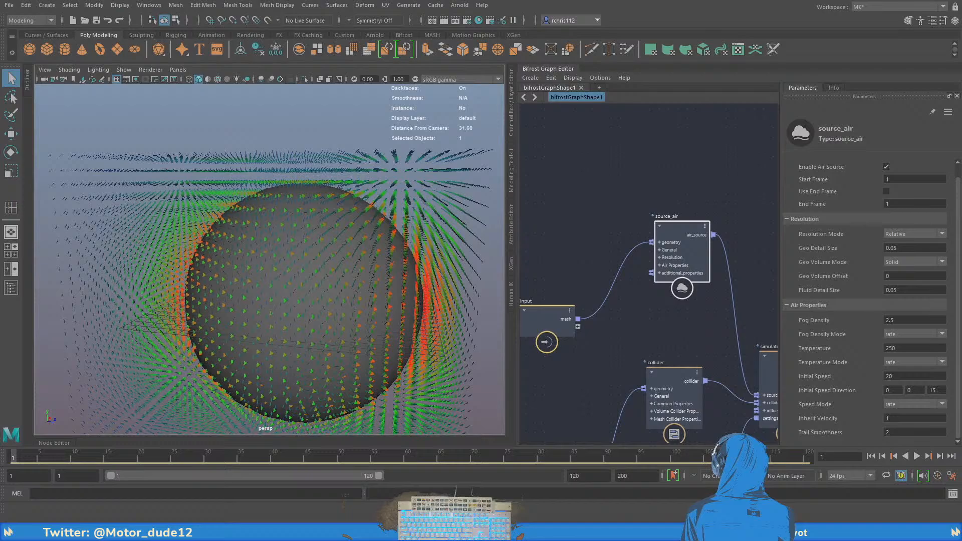
# Examine the airflow strands around the sphere beside the race car, along with the graph's input, source_air, collider and solver nodes
pyautogui.scroll(-5, 369, 195)
pyautogui.scroll(2, 367, 254)
pyautogui.keyDown('alt'); pyautogui.moveTo(393, 257); pyautogui.dragTo(296, 235, button='middle'); pyautogui.keyUp('alt')
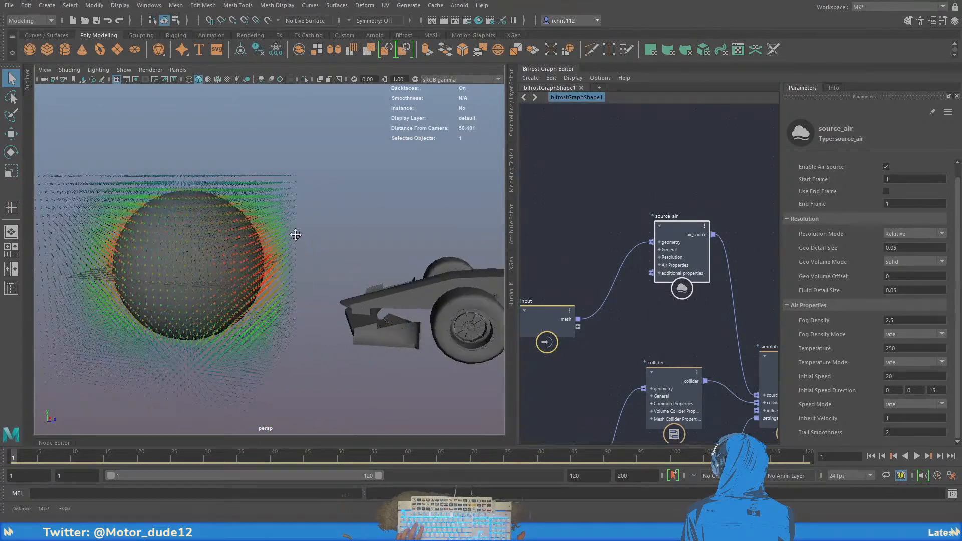
pyautogui.scroll(-5, 296, 235)
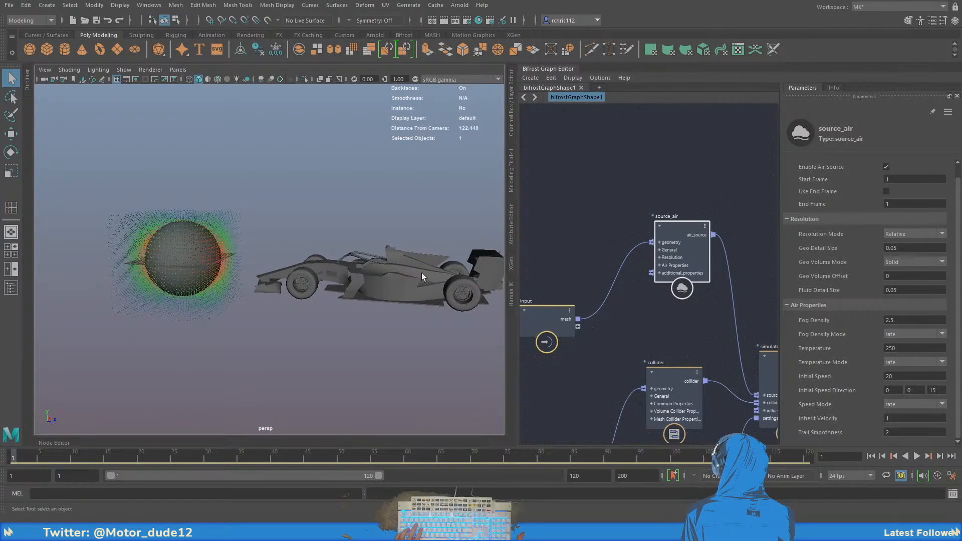
pyautogui.keyDown('alt'); pyautogui.moveTo(308, 263); pyautogui.dragTo(360, 266); pyautogui.keyUp('alt')
pyautogui.keyDown('alt'); pyautogui.moveTo(330, 236); pyautogui.dragTo(323, 246, button='middle'); pyautogui.keyUp('alt')
pyautogui.keyDown('alt'); pyautogui.moveTo(707, 325); pyautogui.dragTo(660, 287, button='middle'); pyautogui.keyUp('alt')
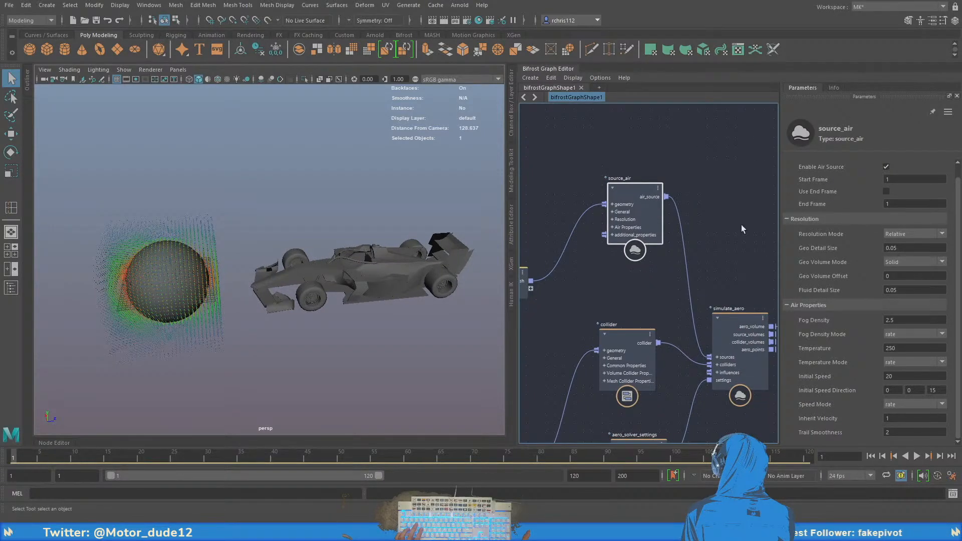
pyautogui.keyDown('alt'); pyautogui.moveTo(741, 225); pyautogui.dragTo(723, 178, button='middle'); pyautogui.keyUp('alt')
pyautogui.scroll(-3, 669, 210)
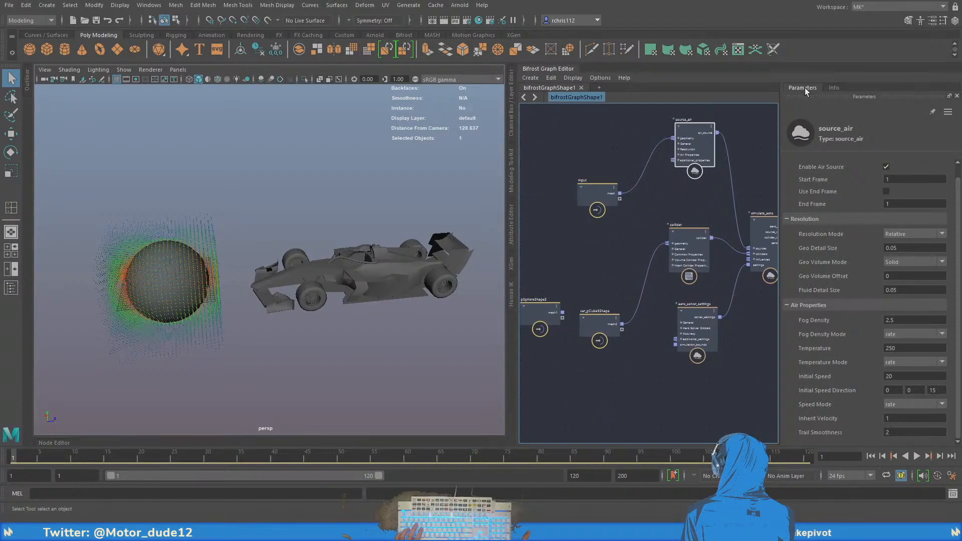
pyautogui.keyDown('alt'); pyautogui.moveTo(642, 217); pyautogui.dragTo(542, 233, button='middle'); pyautogui.keyUp('alt')
pyautogui.keyDown('alt'); pyautogui.moveTo(685, 211); pyautogui.dragTo(722, 197, button='middle'); pyautogui.keyUp('alt')
pyautogui.scroll(1, 830, 212)
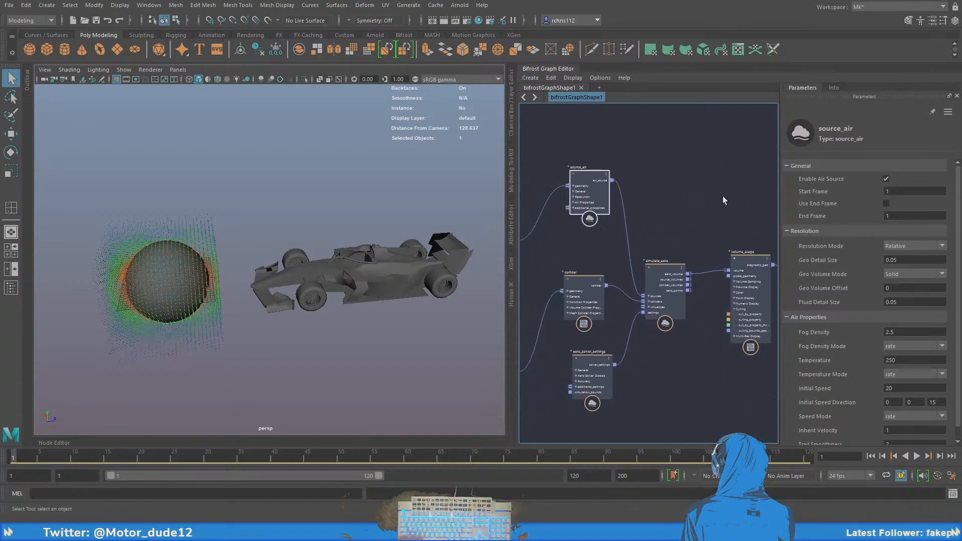
pyautogui.keyDown('alt'); pyautogui.moveTo(675, 215); pyautogui.dragTo(745, 206, button='middle'); pyautogui.keyUp('alt')
pyautogui.keyDown('alt'); pyautogui.moveTo(634, 260); pyautogui.dragTo(671, 249, button='middle'); pyautogui.keyUp('alt')
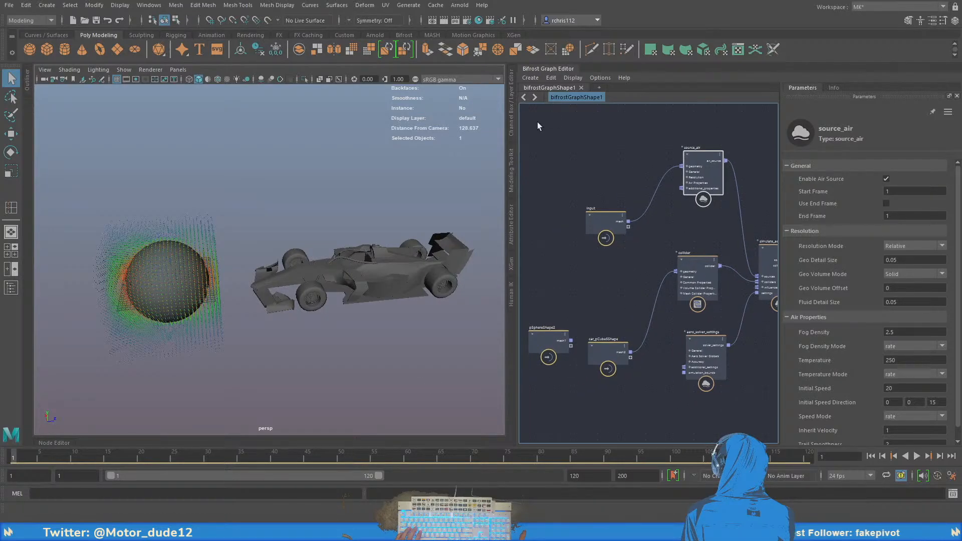
pyautogui.keyDown('alt'); pyautogui.moveTo(581, 265); pyautogui.dragTo(635, 267, button='middle'); pyautogui.keyUp('alt')
pyautogui.moveTo(372, 274)
pyautogui.keyDown('alt'); pyautogui.mouseDown()
pyautogui.moveTo(345, 256)
pyautogui.moveTo(362, 252)
pyautogui.moveTo(350, 248)
pyautogui.moveTo(365, 268)
pyautogui.mouseUp(); pyautogui.keyUp('alt')
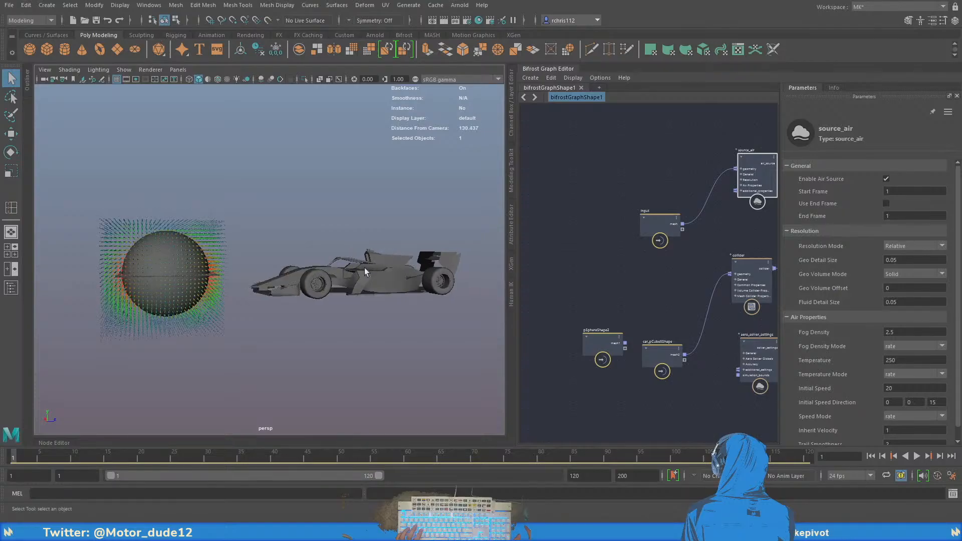
# Reposition the output node farther along the graph to leave more room after set_Arnold_strands_settings
pyautogui.keyDown('alt'); pyautogui.moveTo(601, 303); pyautogui.dragTo(527, 278, button='middle'); pyautogui.keyUp('alt')
pyautogui.keyDown('alt'); pyautogui.moveTo(643, 299); pyautogui.dragTo(592, 308, button='middle'); pyautogui.keyUp('alt')
pyautogui.moveTo(685, 317)
pyautogui.keyDown('alt'); pyautogui.mouseDown(button='middle')
pyautogui.moveTo(630, 326)
pyautogui.moveTo(669, 326)
pyautogui.mouseUp(button='middle'); pyautogui.keyUp('alt')
pyautogui.keyDown('alt'); pyautogui.moveTo(771, 358); pyautogui.dragTo(586, 366, button='middle'); pyautogui.keyUp('alt')
pyautogui.keyDown('alt'); pyautogui.moveTo(700, 384); pyautogui.dragTo(592, 365, button='middle'); pyautogui.keyUp('alt')
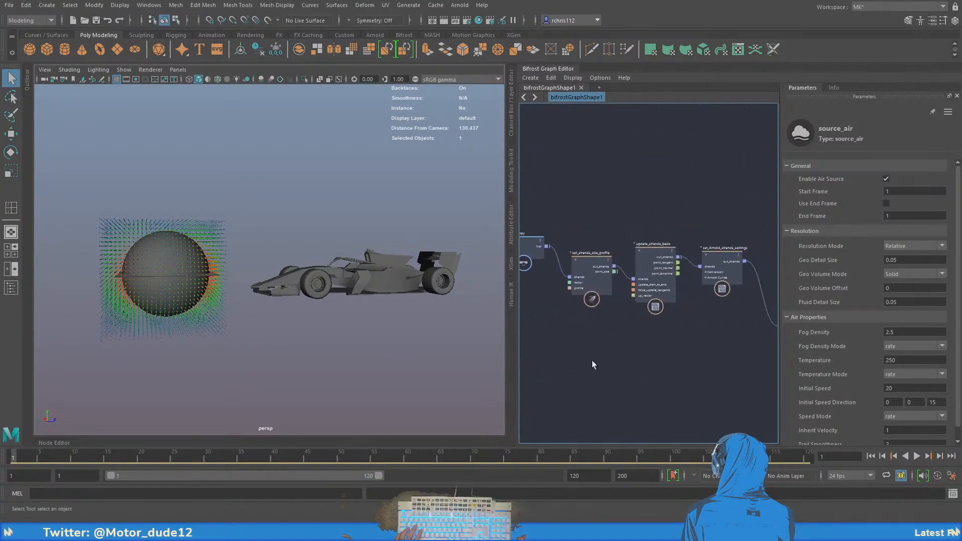
pyautogui.keyDown('alt'); pyautogui.moveTo(703, 364); pyautogui.dragTo(618, 362, button='middle'); pyautogui.keyUp('alt')
pyautogui.moveTo(680, 316); pyautogui.dragTo(701, 305)
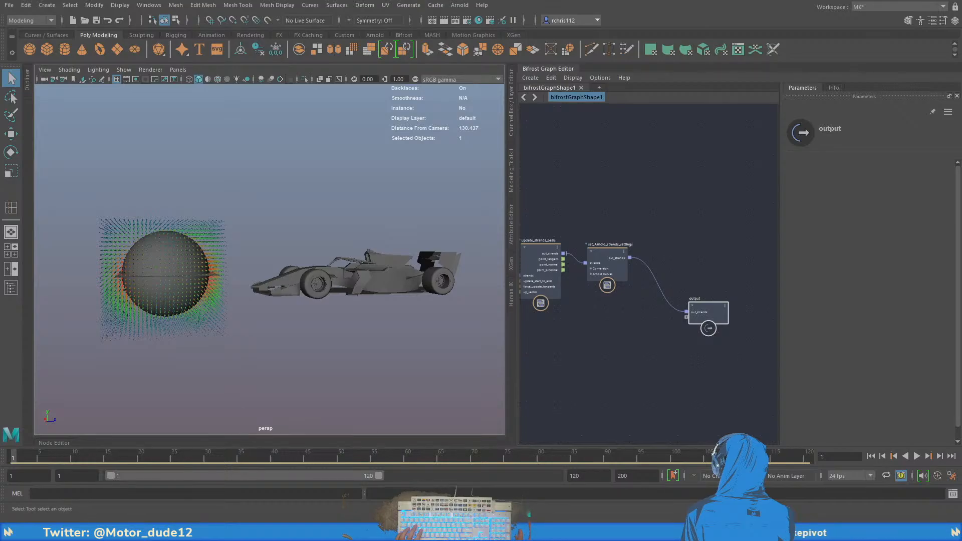
pyautogui.keyDown('alt'); pyautogui.moveTo(653, 223); pyautogui.dragTo(618, 208, button='middle'); pyautogui.keyUp('alt')
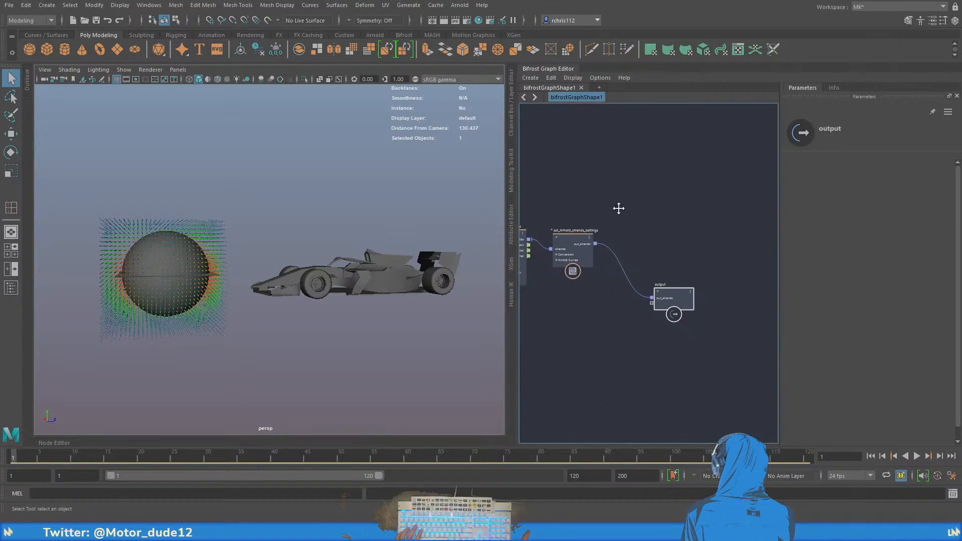
pyautogui.keyDown('alt'); pyautogui.moveTo(634, 241); pyautogui.dragTo(663, 265, button='middle'); pyautogui.keyUp('alt')
pyautogui.scroll(2, 625, 251)
pyautogui.moveTo(703, 297); pyautogui.dragTo(741, 302)
pyautogui.keyDown('alt'); pyautogui.moveTo(699, 243); pyautogui.dragTo(679, 240, button='middle'); pyautogui.keyUp('alt')
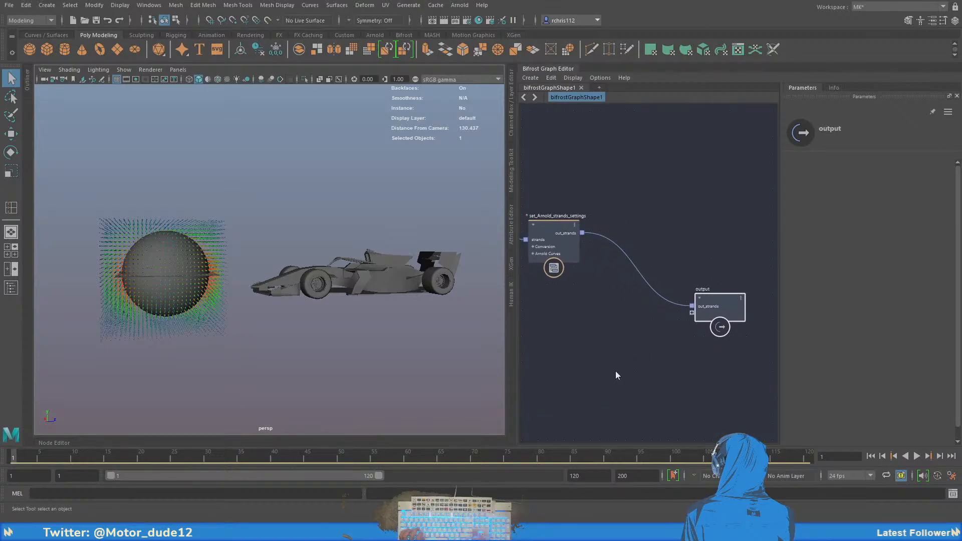
# Add an assign_material node and place it below the connection between set_Arnold_strands_settings and output
pyautogui.click(613, 350)
pyautogui.keyDown('alt'); pyautogui.moveTo(614, 350); pyautogui.dragTo(658, 332, button='middle'); pyautogui.keyUp('alt')
pyautogui.moveTo(650, 359); pyautogui.dragTo(672, 337)
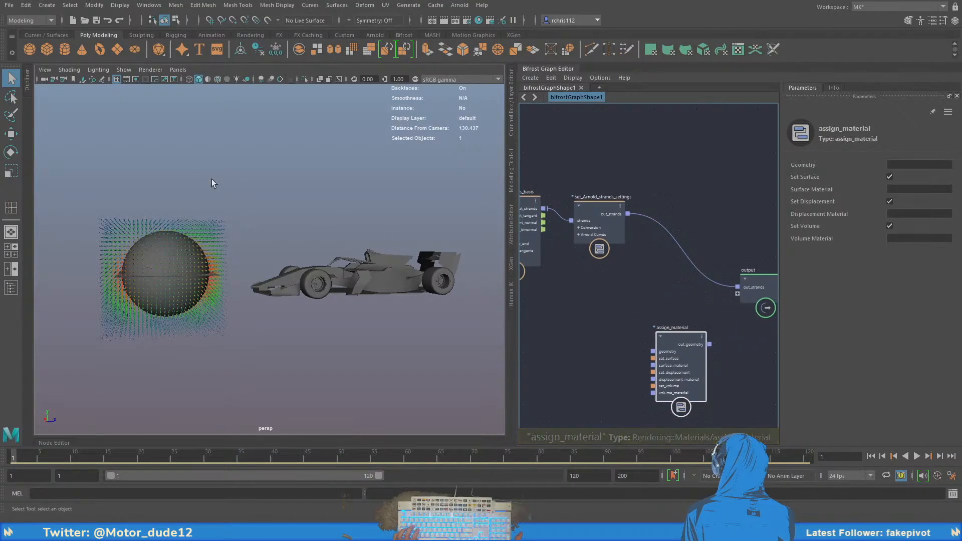
pyautogui.keyDown('alt'); pyautogui.moveTo(360, 211); pyautogui.dragTo(384, 221, button='middle'); pyautogui.keyUp('alt')
pyautogui.keyDown('alt'); pyautogui.moveTo(385, 221); pyautogui.dragTo(353, 250); pyautogui.keyUp('alt')
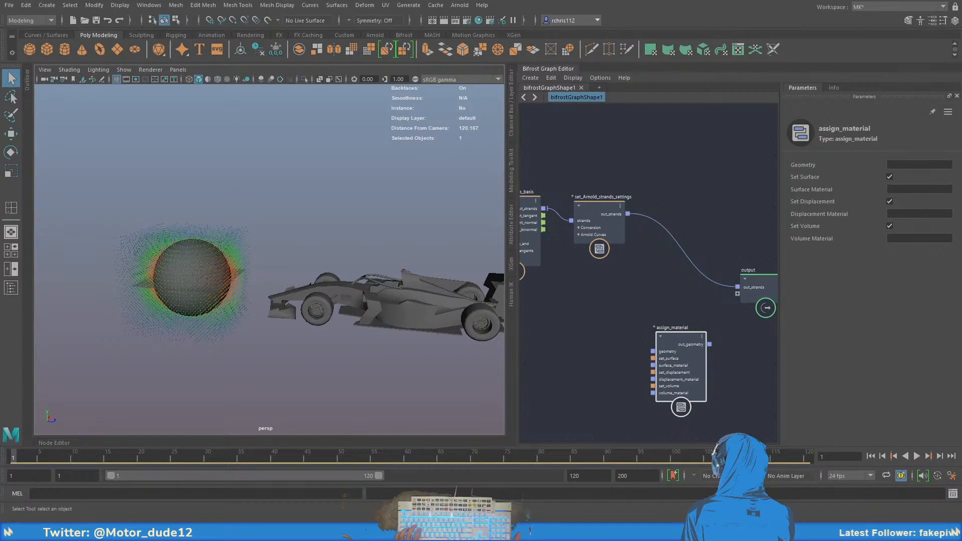
# Bring the aiStandardSurface1 material into the Bifrost graph as an input node beside assign_material
pyautogui.keyDown('alt'); pyautogui.moveTo(621, 286); pyautogui.dragTo(649, 288, button='middle'); pyautogui.keyUp('alt')
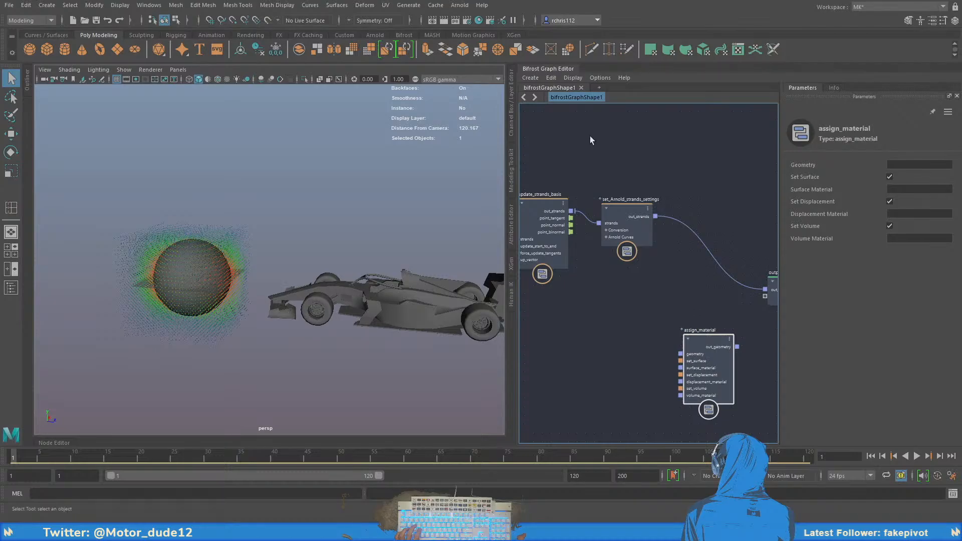
pyautogui.keyDown('alt'); pyautogui.moveTo(289, 257); pyautogui.dragTo(332, 222, button='middle'); pyautogui.keyUp('alt')
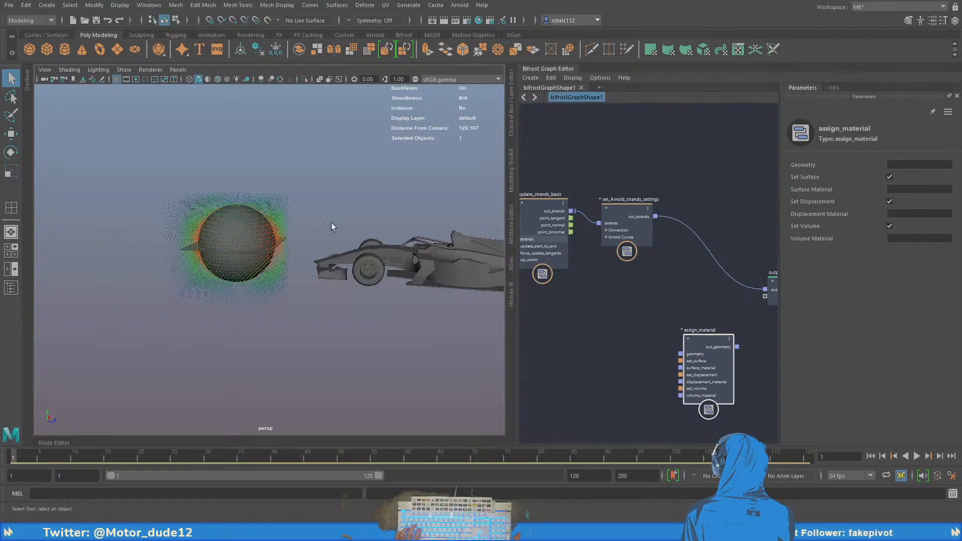
pyautogui.scroll(4, 256, 239)
pyautogui.keyDown('alt'); pyautogui.moveTo(392, 228); pyautogui.dragTo(349, 264); pyautogui.keyUp('alt')
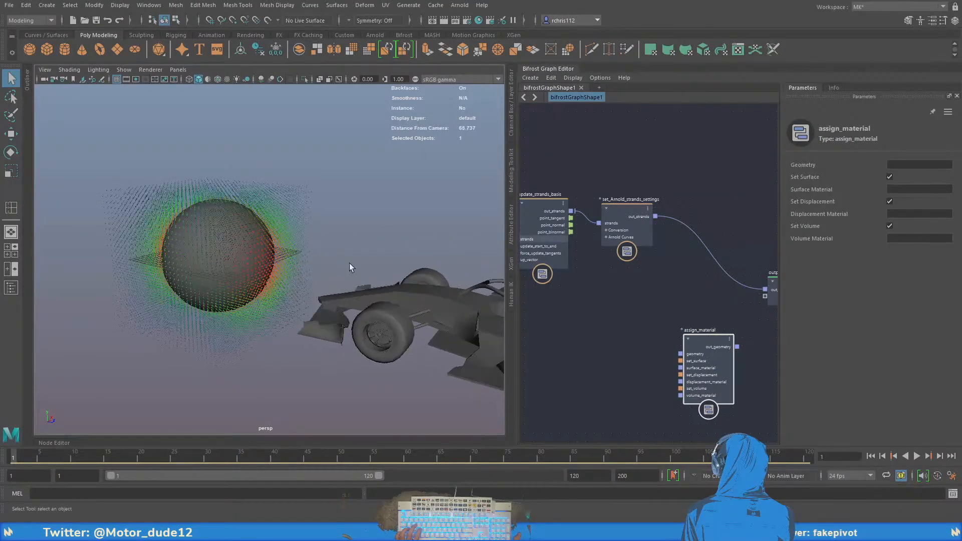
pyautogui.click(479, 22)
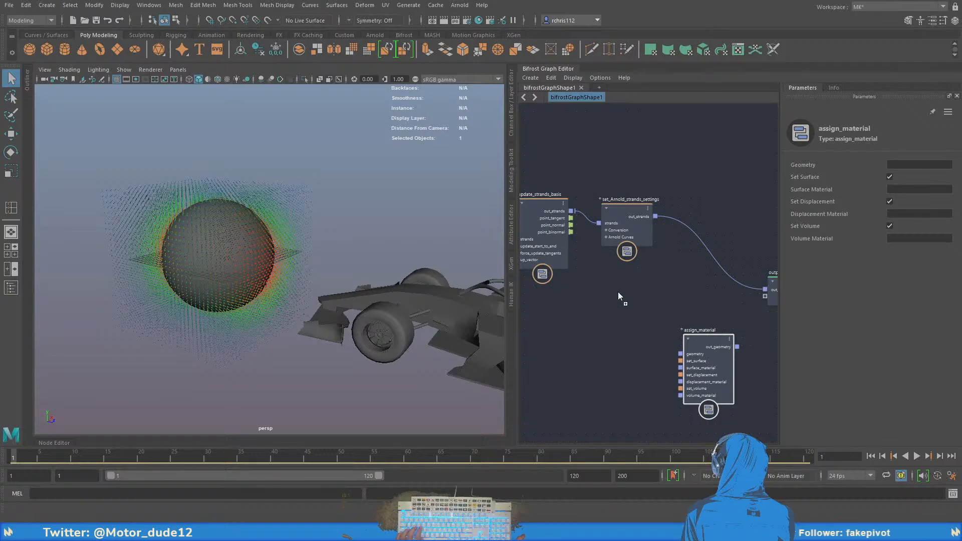
pyautogui.moveTo(618, 292); pyautogui.dragTo(576, 352, button='middle')
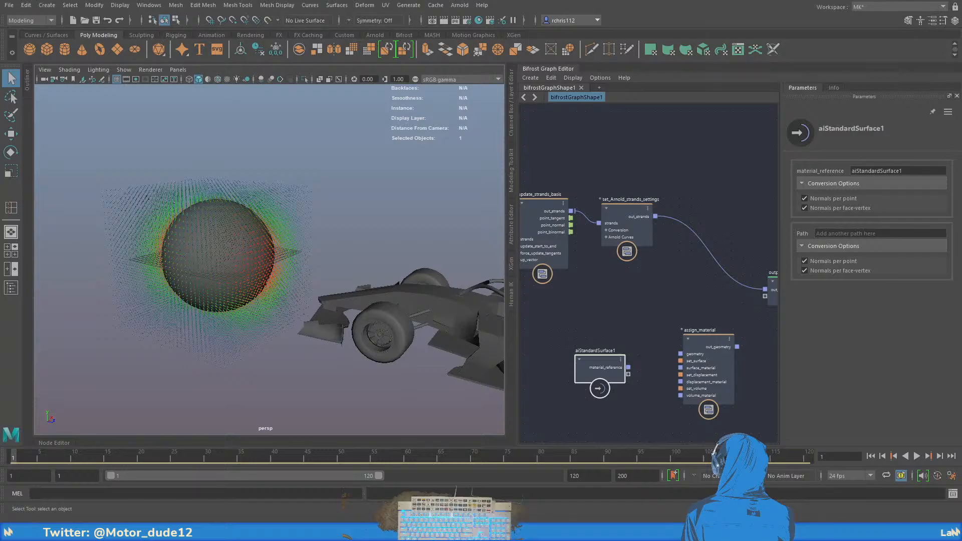
# Connect aiStandardSurface1's material_reference to the surface_material input of assign_material
pyautogui.keyDown('alt'); pyautogui.moveTo(641, 351); pyautogui.dragTo(625, 345, button='middle'); pyautogui.keyUp('alt')
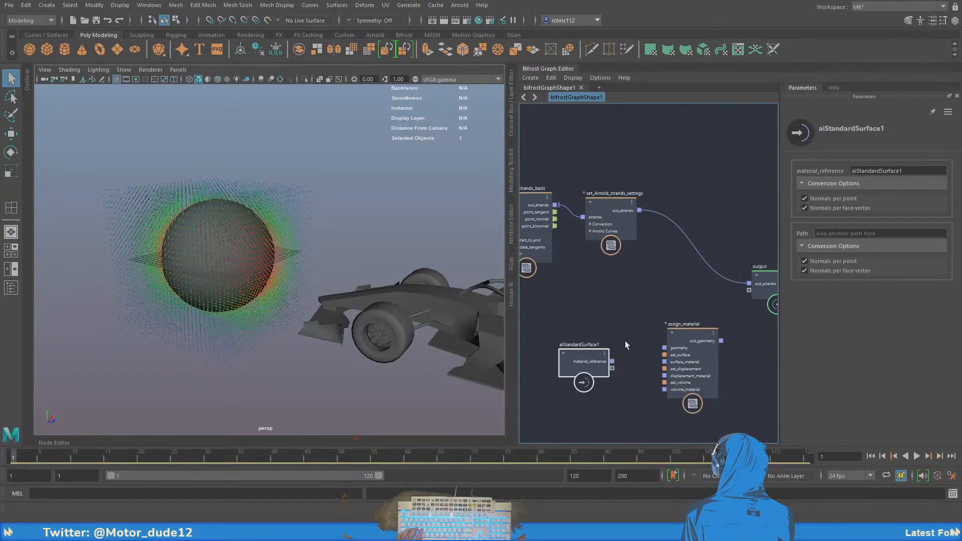
pyautogui.scroll(2, 626, 345)
pyautogui.moveTo(608, 366); pyautogui.dragTo(671, 366)
# Route the strands through assign_material by connecting out_strands of set_Arnold_strands_settings to geometry, and out_geometry to the output node
pyautogui.keyDown('alt'); pyautogui.moveTo(681, 284); pyautogui.dragTo(628, 290, button='middle'); pyautogui.keyUp('alt')
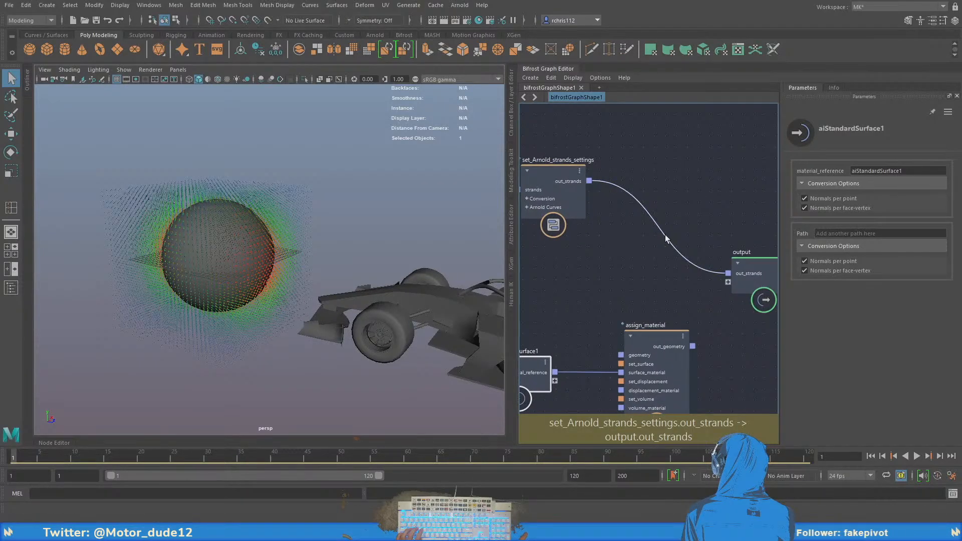
pyautogui.moveTo(666, 234); pyautogui.dragTo(622, 354)
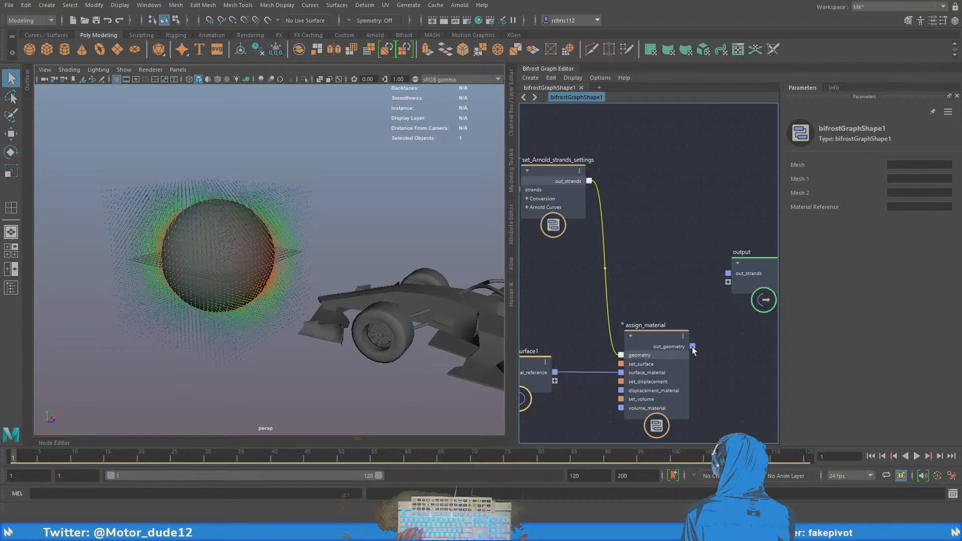
pyautogui.moveTo(695, 347); pyautogui.dragTo(725, 273)
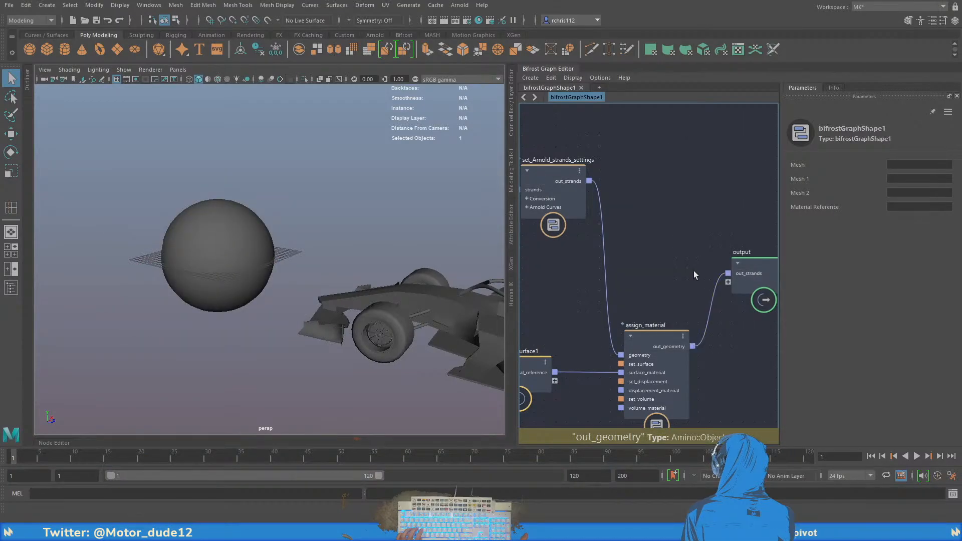
# Examine the shaded airflow strands around the sphere and the race car from several angles
pyautogui.scroll(-4, 306, 251)
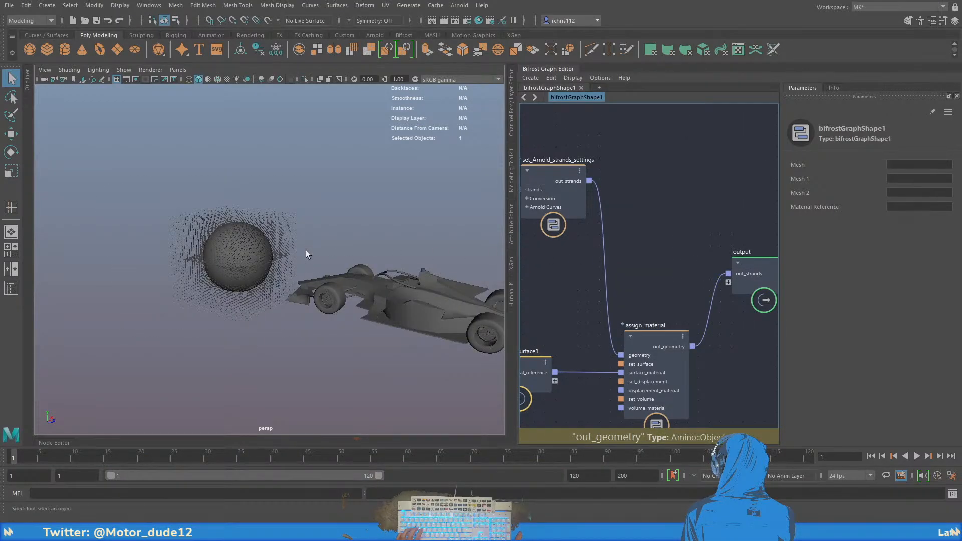
pyautogui.scroll(5, 303, 249)
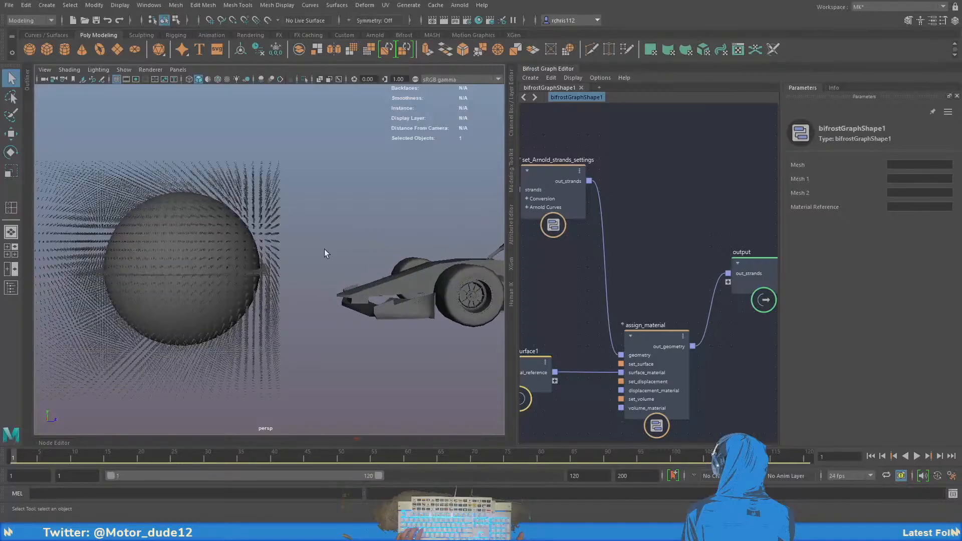
pyautogui.keyDown('alt'); pyautogui.moveTo(323, 248); pyautogui.dragTo(280, 265); pyautogui.keyUp('alt')
pyautogui.scroll(3, 414, 320)
pyautogui.scroll(-3, 391, 315)
pyautogui.keyDown('alt'); pyautogui.moveTo(366, 310); pyautogui.dragTo(343, 321); pyautogui.keyUp('alt')
pyautogui.keyDown('alt'); pyautogui.moveTo(343, 320); pyautogui.dragTo(360, 302, button='middle'); pyautogui.keyUp('alt')
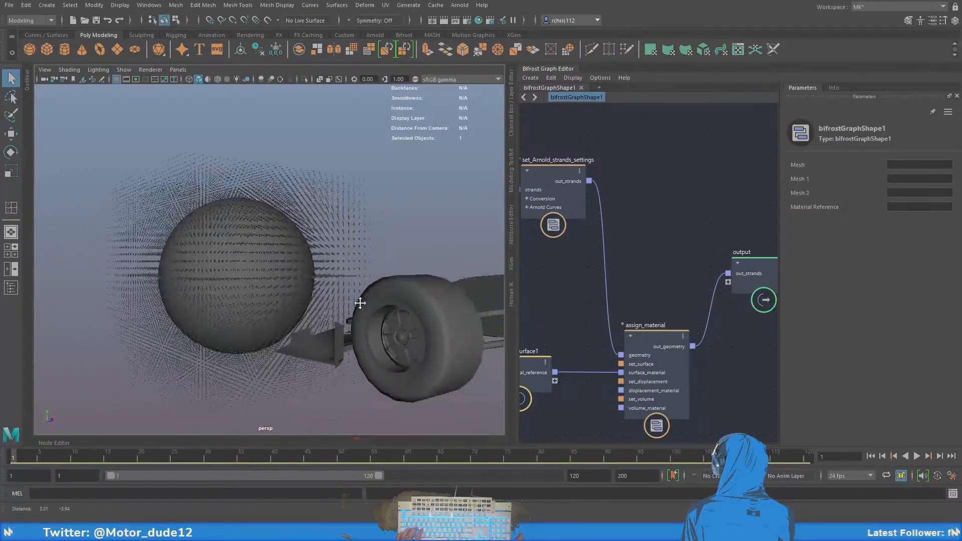
pyautogui.keyDown('alt'); pyautogui.moveTo(360, 303); pyautogui.dragTo(281, 311); pyautogui.keyUp('alt')
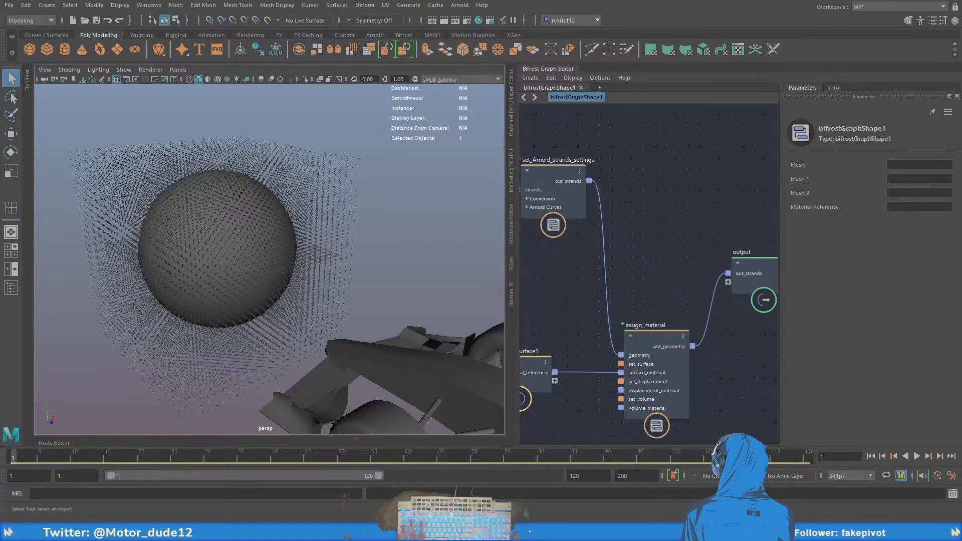
pyautogui.scroll(-4, 215, 310)
pyautogui.keyDown('alt'); pyautogui.moveTo(215, 310); pyautogui.dragTo(269, 293); pyautogui.keyUp('alt')
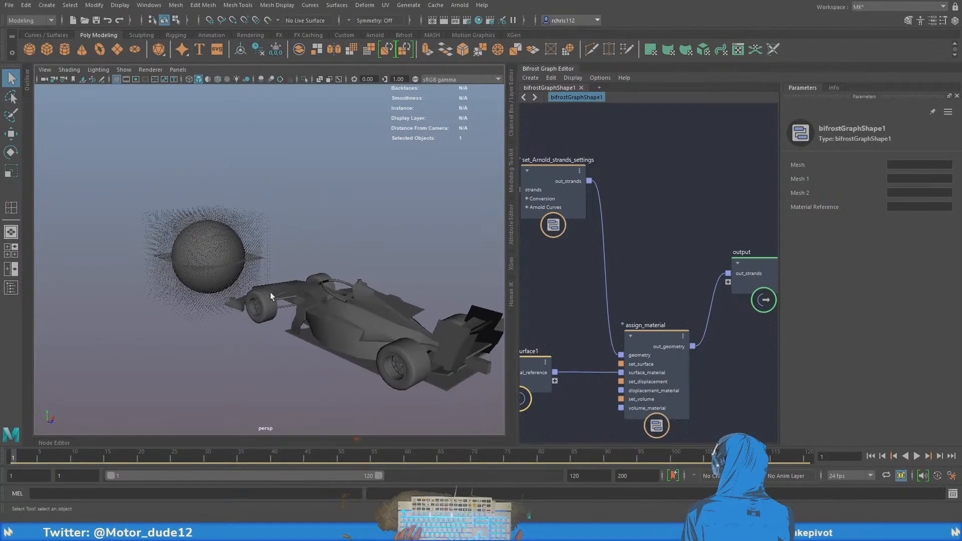
# Play the airflow simulation, stop it at frame 46, and inspect how the strands flow past the sphere and car
pyautogui.click(917, 457)
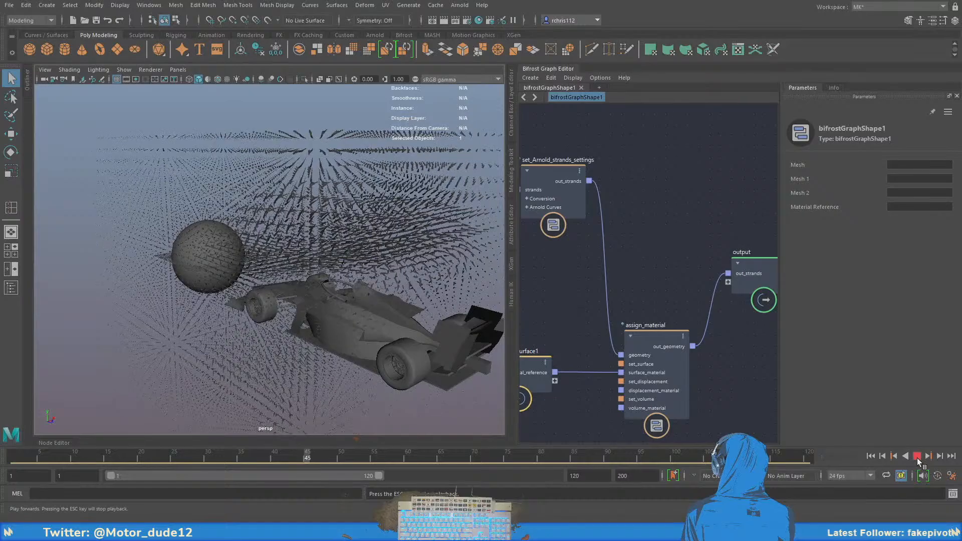
pyautogui.click(917, 457)
pyautogui.keyDown('alt'); pyautogui.moveTo(264, 286); pyautogui.dragTo(335, 301); pyautogui.keyUp('alt')
pyautogui.keyDown('alt'); pyautogui.moveTo(275, 295); pyautogui.dragTo(328, 298, button='middle'); pyautogui.keyUp('alt')
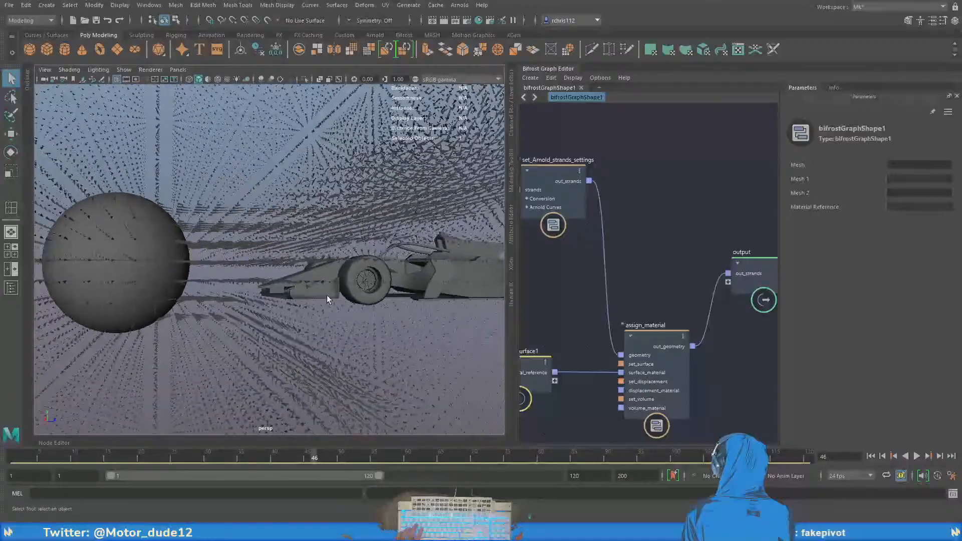
pyautogui.keyDown('alt'); pyautogui.moveTo(328, 298); pyautogui.dragTo(270, 309); pyautogui.keyUp('alt')
pyautogui.keyDown('alt'); pyautogui.moveTo(270, 309); pyautogui.dragTo(374, 313, button='middle'); pyautogui.keyUp('alt')
pyautogui.keyDown('alt'); pyautogui.moveTo(375, 313); pyautogui.dragTo(369, 313, button='right'); pyautogui.keyUp('alt')
pyautogui.keyDown('alt'); pyautogui.moveTo(368, 312); pyautogui.dragTo(293, 317); pyautogui.keyUp('alt')
pyautogui.keyDown('alt'); pyautogui.moveTo(293, 316); pyautogui.dragTo(333, 309, button='middle'); pyautogui.keyUp('alt')
pyautogui.keyDown('alt'); pyautogui.moveTo(333, 310); pyautogui.dragTo(300, 306, button='right'); pyautogui.keyUp('alt')
# Create a polygon plane, scale it up into a large ground surface, and lower it beneath the race car
pyautogui.press('r')
pyautogui.click(94, 269)
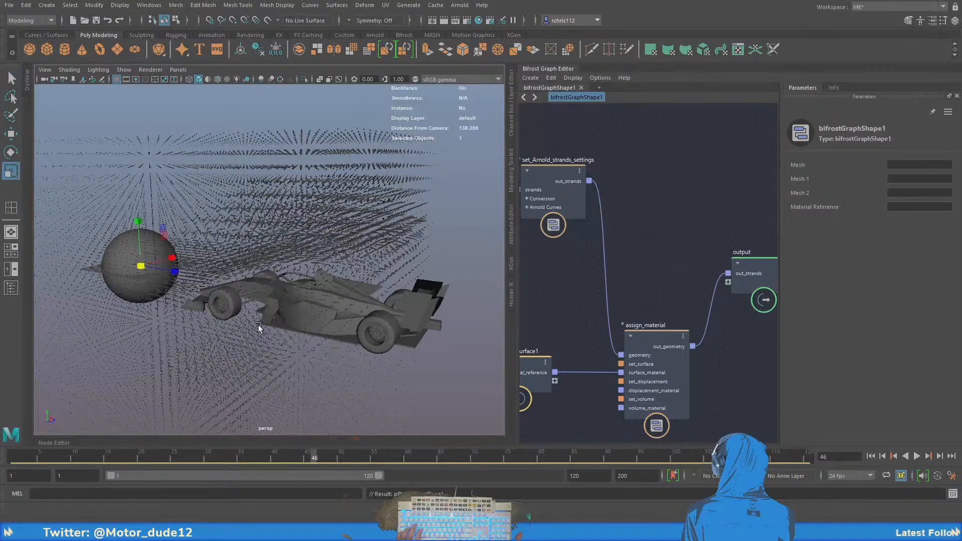
pyautogui.moveTo(141, 266); pyautogui.dragTo(343, 309)
pyautogui.keyDown('alt'); pyautogui.moveTo(343, 309); pyautogui.dragTo(296, 304, button='right'); pyautogui.keyUp('alt')
pyautogui.keyDown('alt'); pyautogui.moveTo(296, 304); pyautogui.dragTo(343, 311, button='middle'); pyautogui.keyUp('alt')
pyautogui.moveTo(238, 269); pyautogui.dragTo(394, 313)
pyautogui.keyDown('alt'); pyautogui.moveTo(393, 313); pyautogui.dragTo(377, 303, button='middle'); pyautogui.keyUp('alt')
pyautogui.keyDown('alt'); pyautogui.moveTo(378, 303); pyautogui.dragTo(416, 303, button='right'); pyautogui.keyUp('alt')
pyautogui.press('w')
pyautogui.moveTo(159, 221); pyautogui.dragTo(180, 252)
# Add an Arnold skydome light to the scene
pyautogui.keyDown('alt'); pyautogui.moveTo(315, 266); pyautogui.dragTo(272, 267, button='right'); pyautogui.keyUp('alt')
pyautogui.keyDown('alt'); pyautogui.moveTo(272, 267); pyautogui.dragTo(228, 269); pyautogui.keyUp('alt')
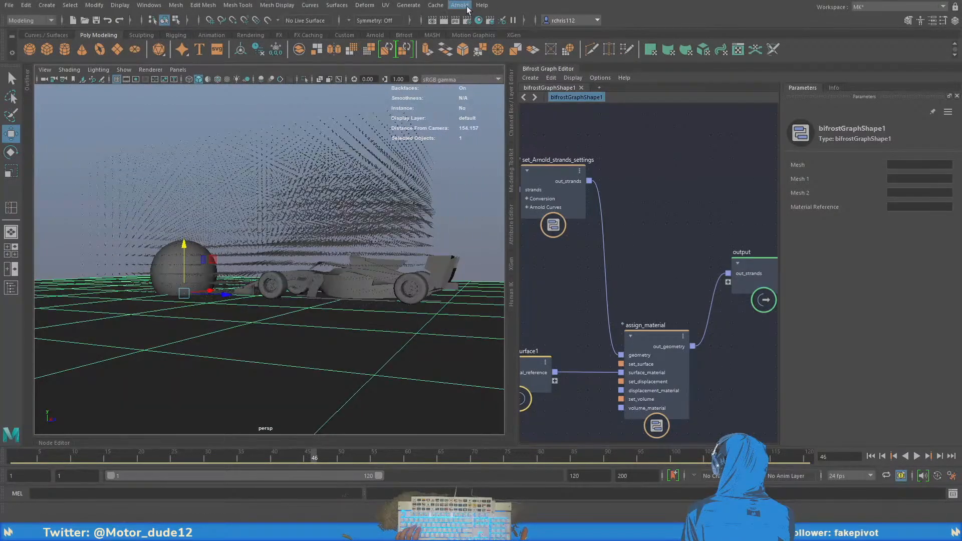
pyautogui.click(414, 227)
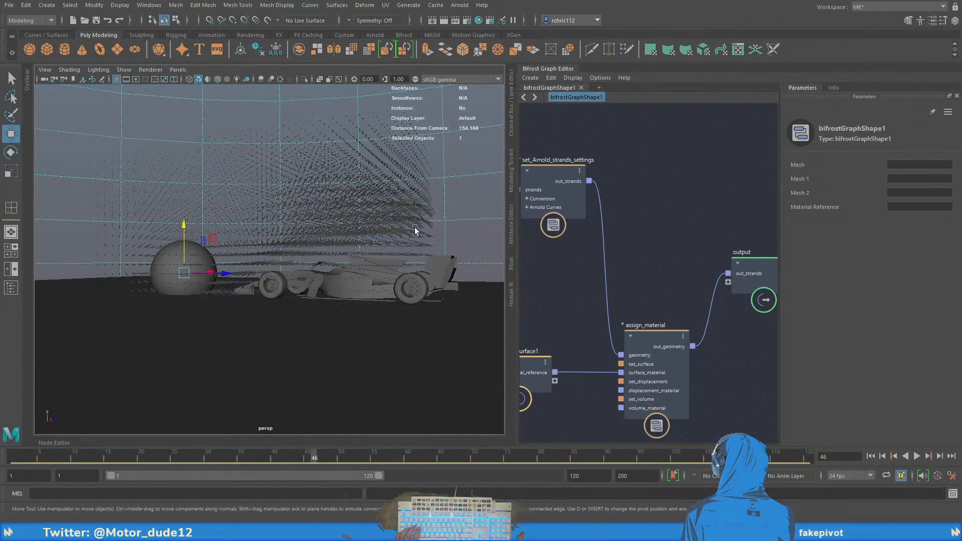
# Frame the race car with its airflow strands and open the Arnold render view
pyautogui.keyDown('alt'); pyautogui.moveTo(386, 244); pyautogui.dragTo(352, 258, button='middle'); pyautogui.keyUp('alt')
pyautogui.keyDown('alt'); pyautogui.moveTo(352, 257); pyautogui.dragTo(396, 281, button='right'); pyautogui.keyUp('alt')
pyautogui.keyDown('alt'); pyautogui.moveTo(395, 282); pyautogui.dragTo(390, 292); pyautogui.keyUp('alt')
pyautogui.click(460, 5)
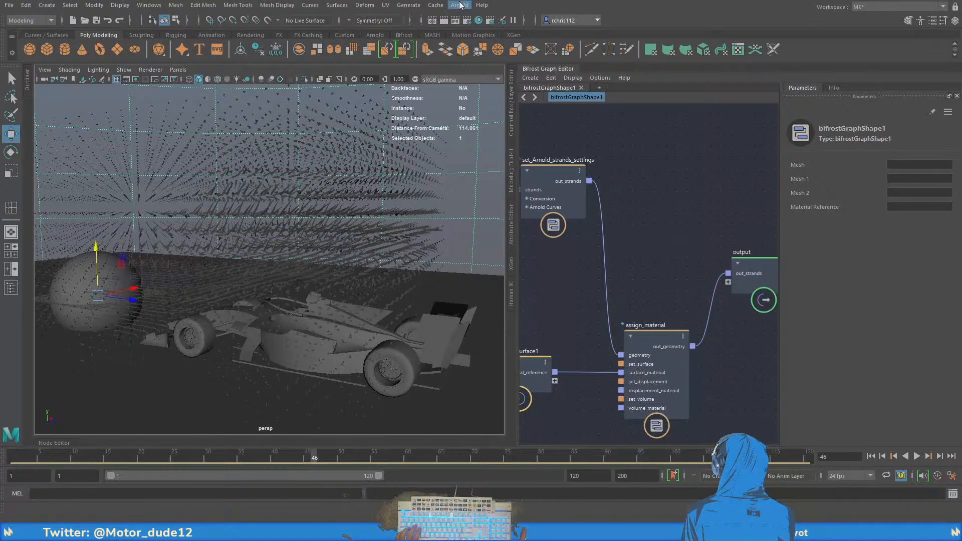
pyautogui.click(475, 31)
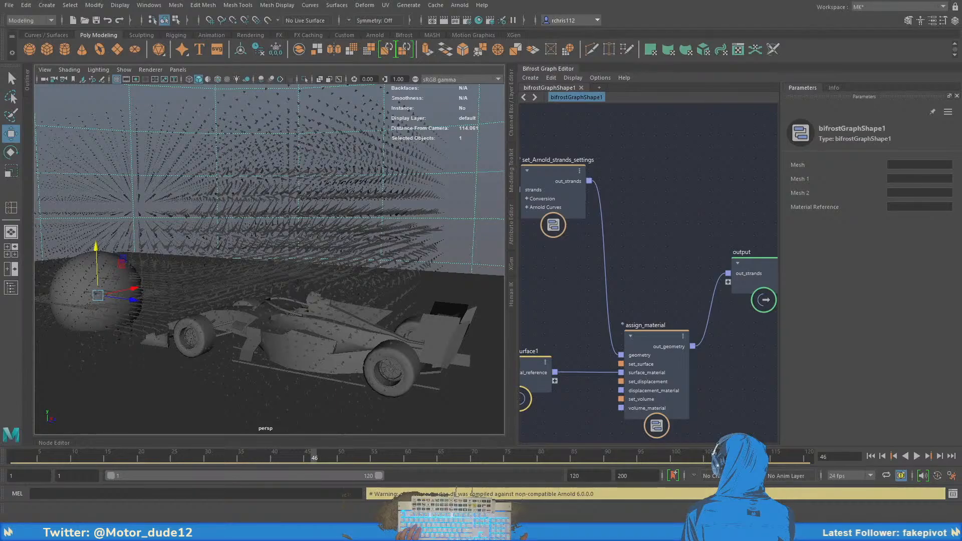
# Resize the Arnold render window and place it over the lower part of the viewport, keeping the strands in view
pyautogui.moveTo(131, 540); pyautogui.dragTo(169, 227)
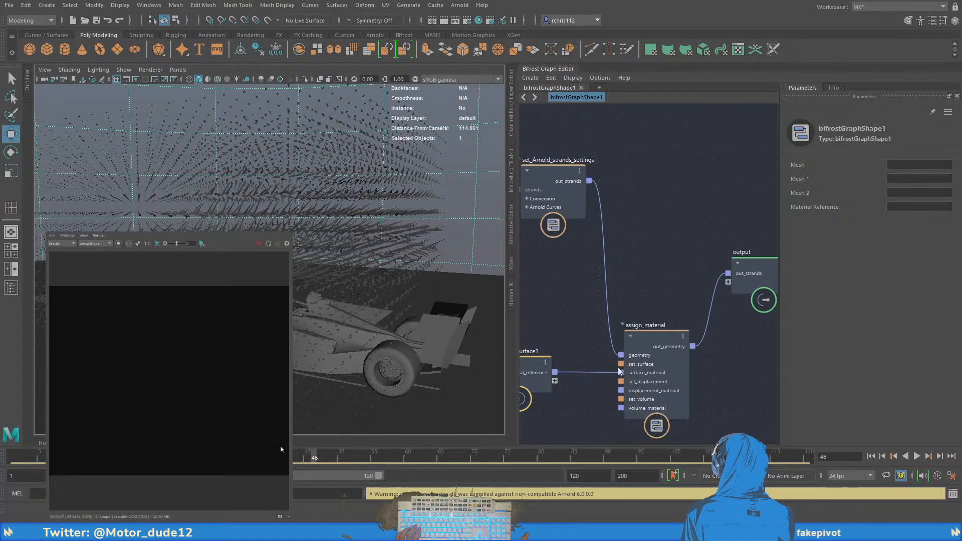
pyautogui.scroll(-3, 166, 352)
pyautogui.moveTo(525, 26); pyautogui.dragTo(525, 0)
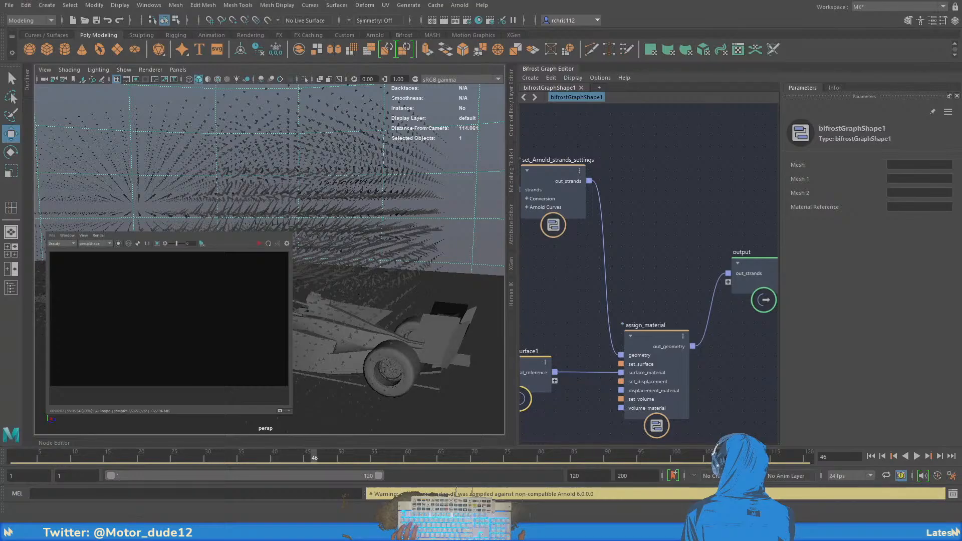
pyautogui.moveTo(169, 228); pyautogui.dragTo(183, 335)
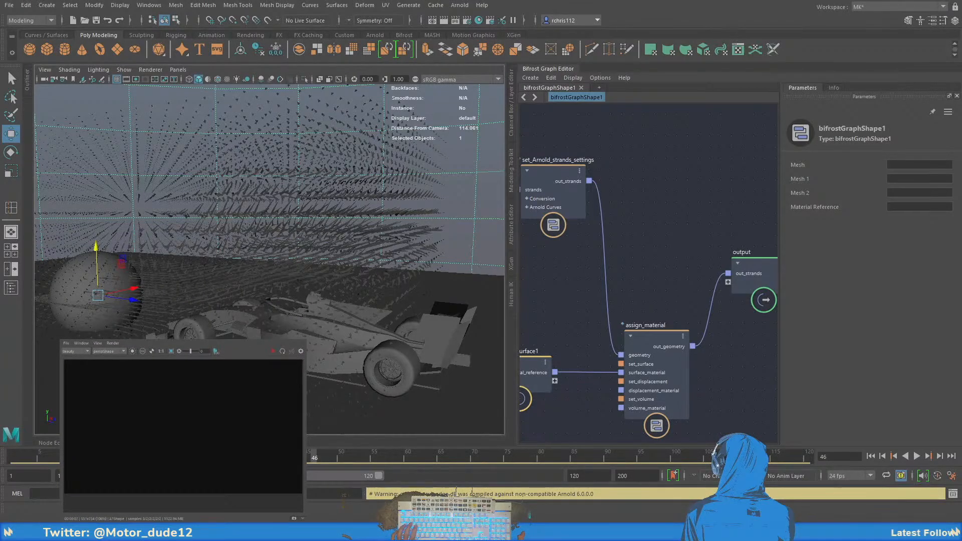
pyautogui.moveTo(457, 121); pyautogui.dragTo(457, 122, button='middle')
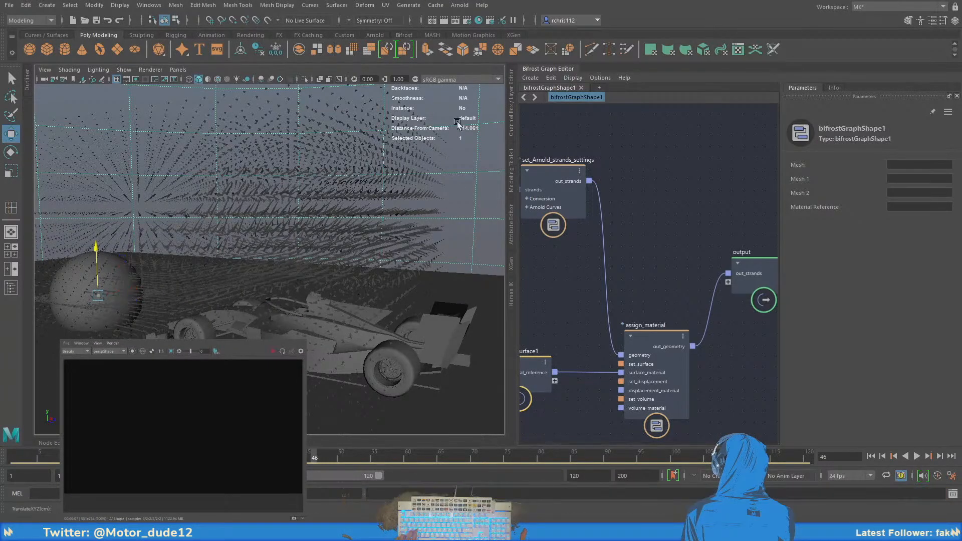
# Save the scene and start an Arnold render of the race car and strands, viewing them from another angle
pyautogui.hotkey('ctrl', 's')
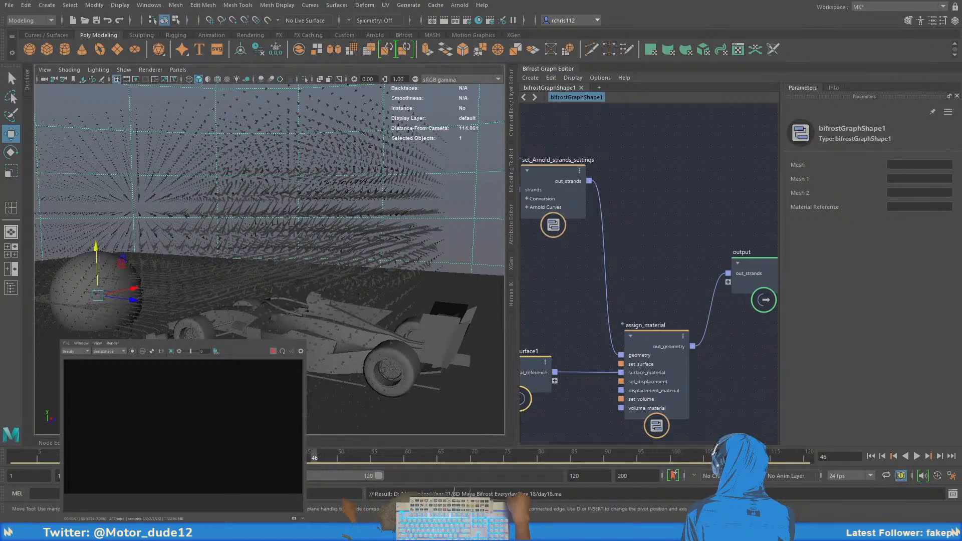
pyautogui.click(273, 351)
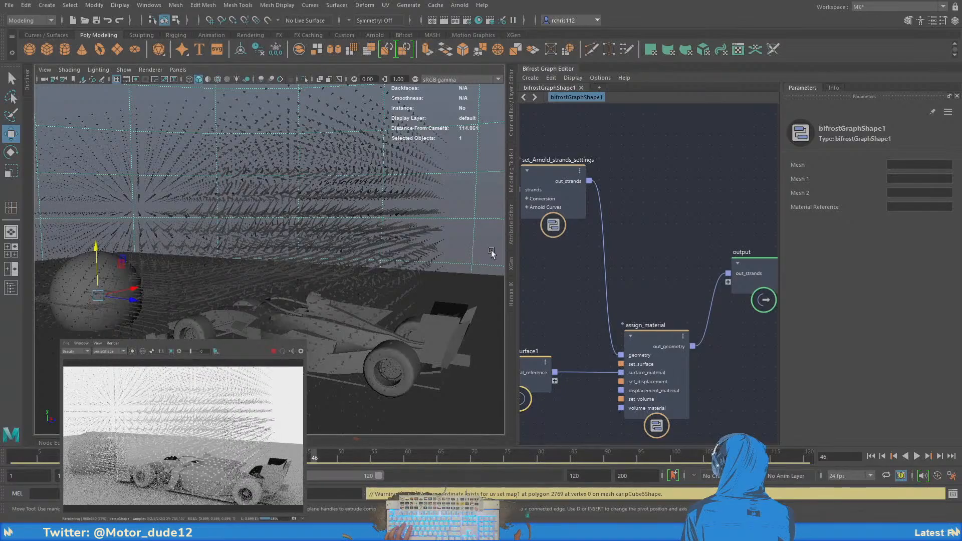
pyautogui.keyDown('alt'); pyautogui.moveTo(505, 249); pyautogui.dragTo(495, 249); pyautogui.keyUp('alt')
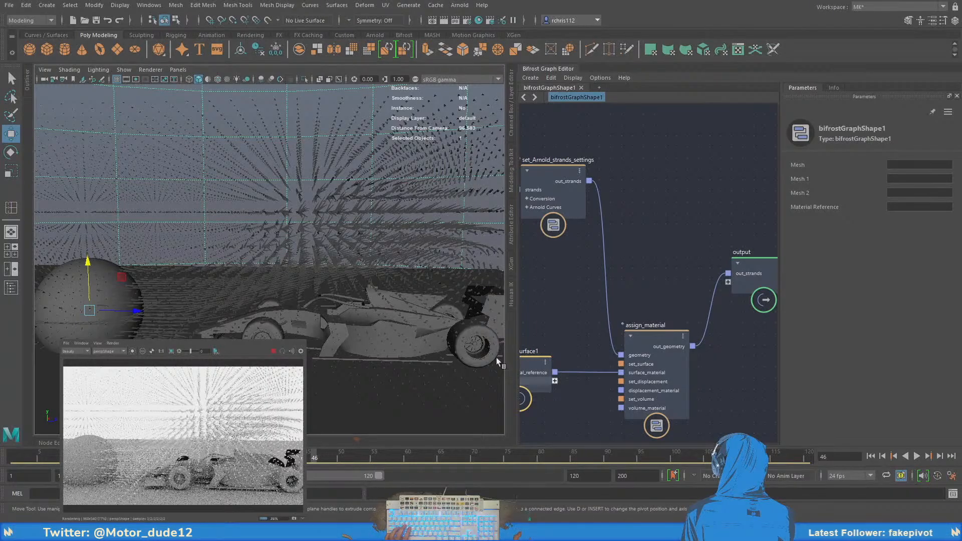
# Dismiss the render window and enable the viewport's sRGB gamma view transform to brighten the scene display
pyautogui.click(378, 156)
pyautogui.click(412, 131)
pyautogui.keyDown('alt'); pyautogui.moveTo(340, 251); pyautogui.dragTo(360, 258); pyautogui.keyUp('alt')
pyautogui.moveTo(588, 277); pyautogui.dragTo(670, 292, button='middle')
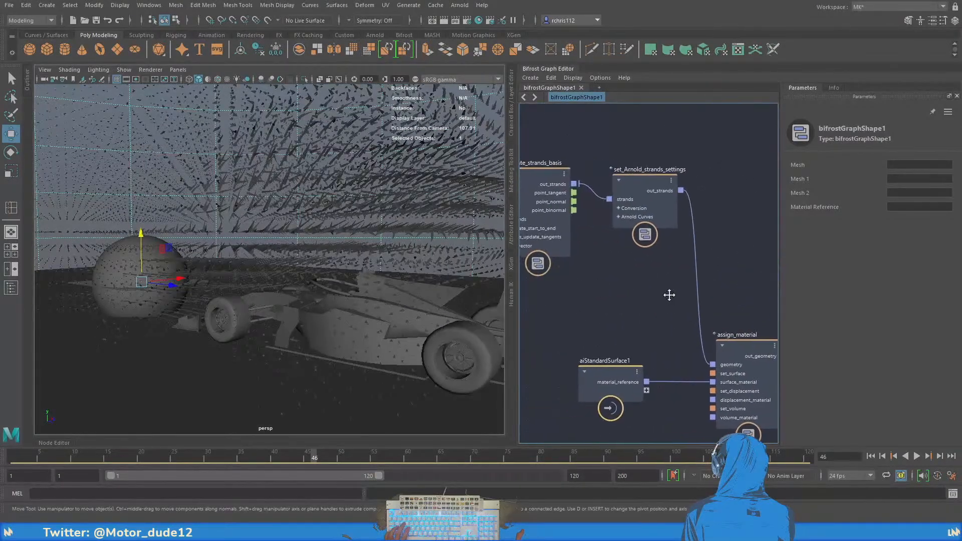
pyautogui.click(415, 79)
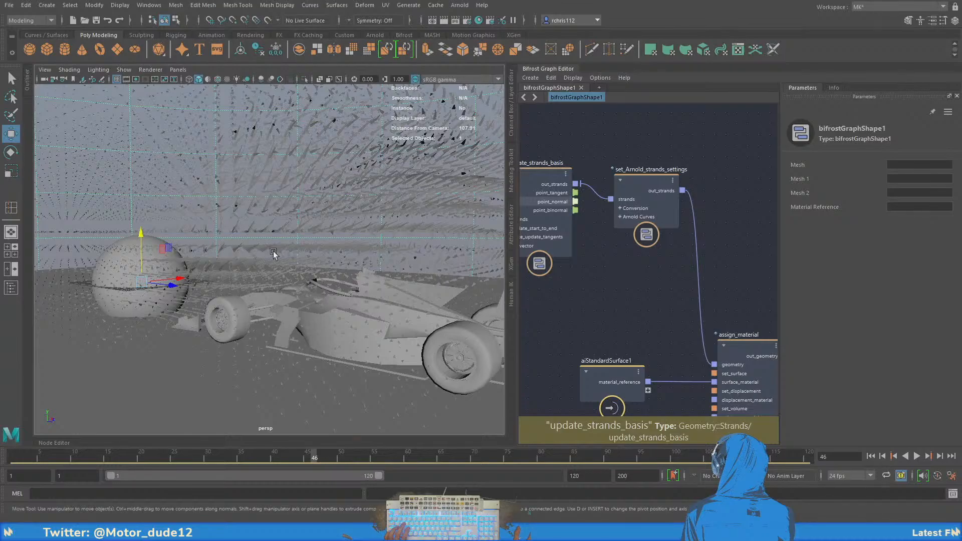
pyautogui.keyDown('alt'); pyautogui.moveTo(274, 251); pyautogui.dragTo(317, 290); pyautogui.keyUp('alt')
pyautogui.keyDown('alt'); pyautogui.moveTo(317, 290); pyautogui.dragTo(281, 289, button='right'); pyautogui.keyUp('alt')
# Show the Outliner and select bifrostGraph1 to highlight its strands close up beside the race car
pyautogui.click(27, 86)
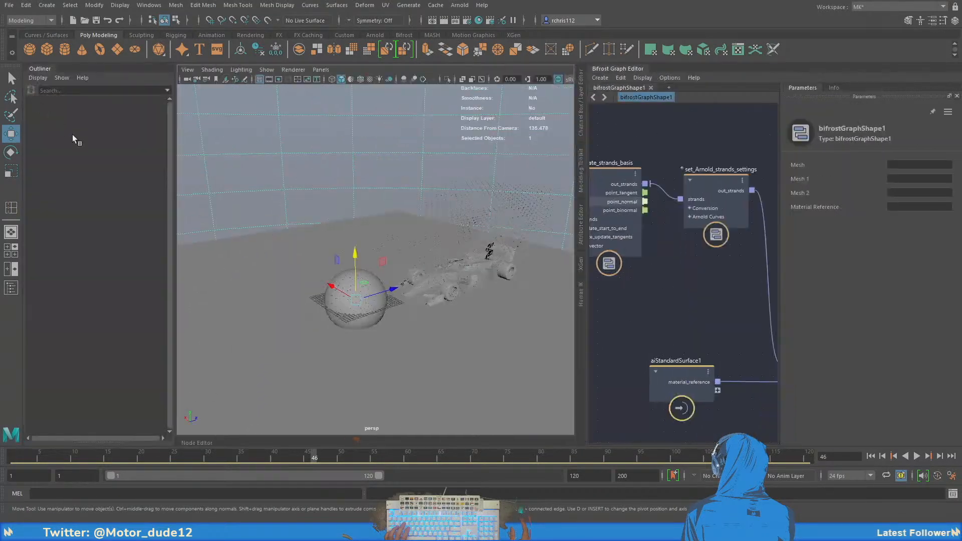
pyautogui.click(71, 149)
pyautogui.keyDown('alt'); pyautogui.moveTo(400, 278); pyautogui.dragTo(372, 264); pyautogui.keyUp('alt')
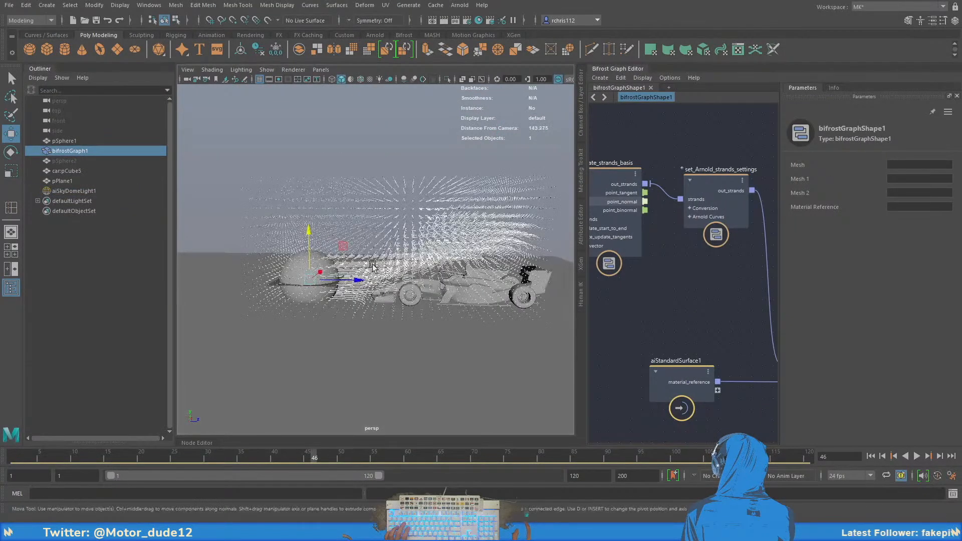
pyautogui.scroll(10, 391, 280)
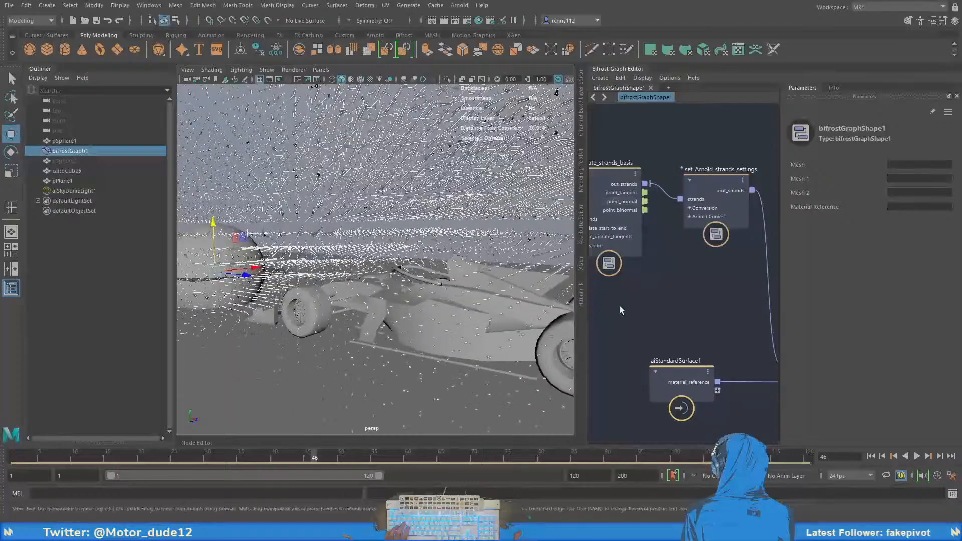
# Inspect the settings of the update_strands_basis and set_strands_size_profile nodes in the Bifrost graph
pyautogui.keyDown('alt'); pyautogui.moveTo(621, 305); pyautogui.dragTo(699, 315, button='middle'); pyautogui.keyUp('alt')
pyautogui.click(693, 182)
pyautogui.keyDown('alt'); pyautogui.moveTo(672, 144); pyautogui.dragTo(778, 156, button='middle'); pyautogui.keyUp('alt')
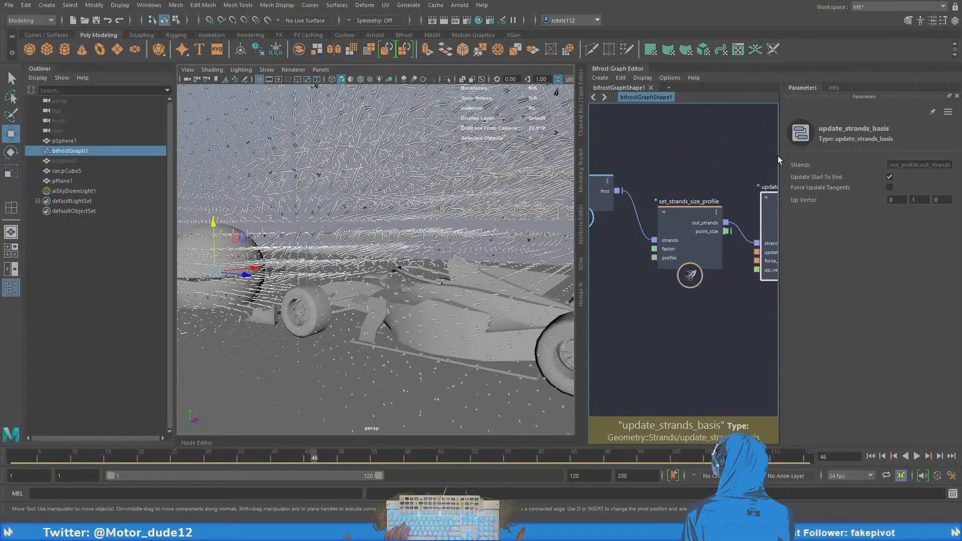
pyautogui.click(712, 225)
pyautogui.keyDown('alt'); pyautogui.moveTo(688, 179); pyautogui.dragTo(745, 194, button='middle'); pyautogui.keyUp('alt')
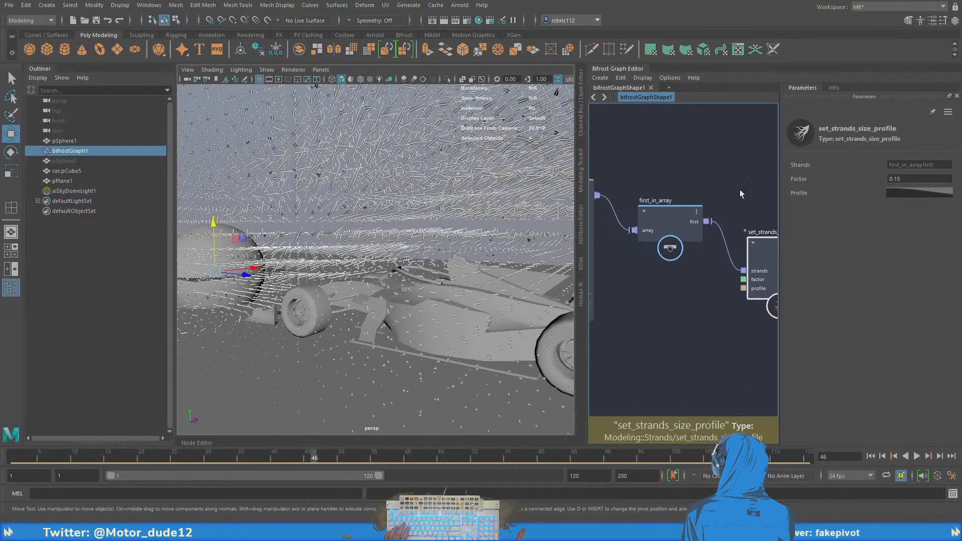
pyautogui.keyDown('alt'); pyautogui.moveTo(665, 167); pyautogui.dragTo(721, 181, button='middle'); pyautogui.keyUp('alt')
# Return to frame 1 and set the volume_scope node's Flowline Length In Seconds to 0.08
pyautogui.scroll(-1, 739, 194)
pyautogui.scroll(-1, 720, 180)
pyautogui.click(712, 216)
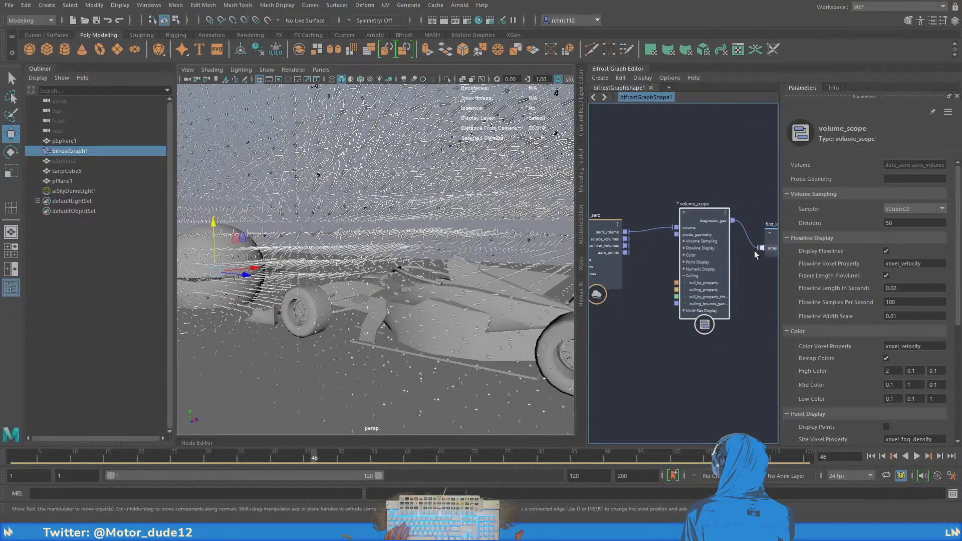
pyautogui.keyDown('alt'); pyautogui.moveTo(675, 175); pyautogui.dragTo(665, 202, button='middle'); pyautogui.keyUp('alt')
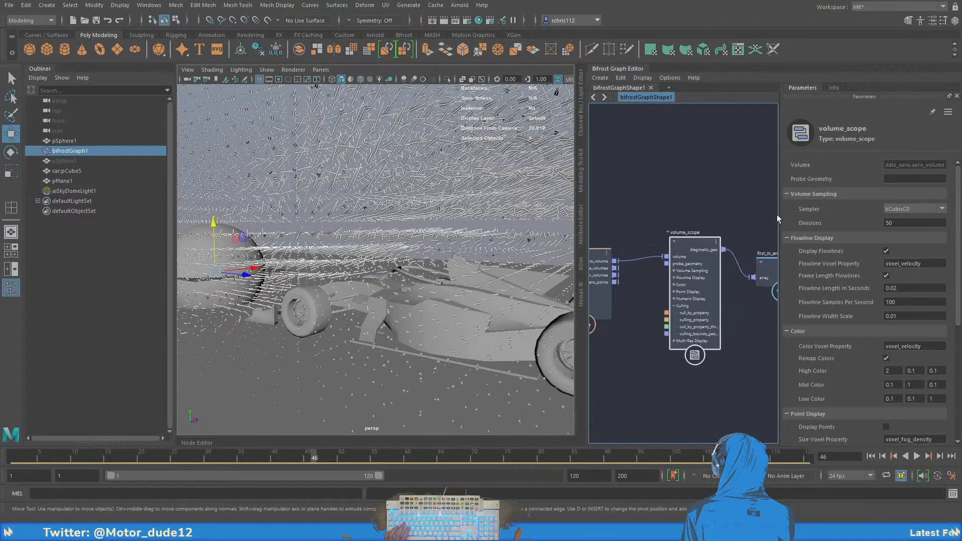
pyautogui.scroll(3, 756, 209)
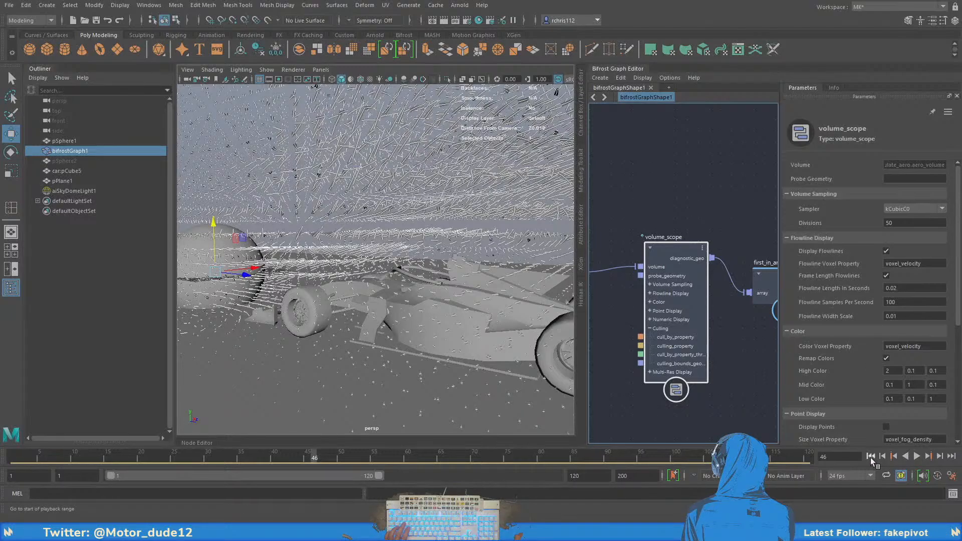
pyautogui.click(897, 288)
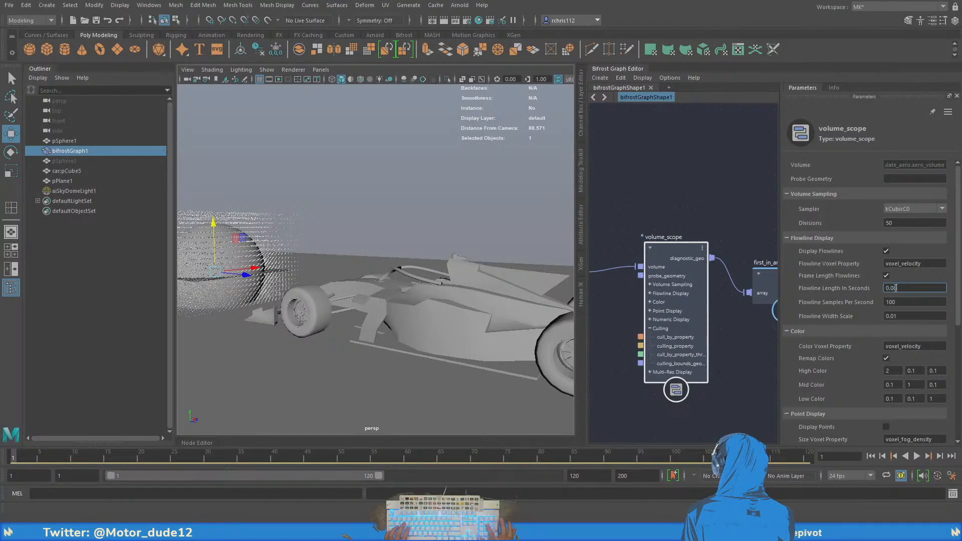
pyautogui.write('8')
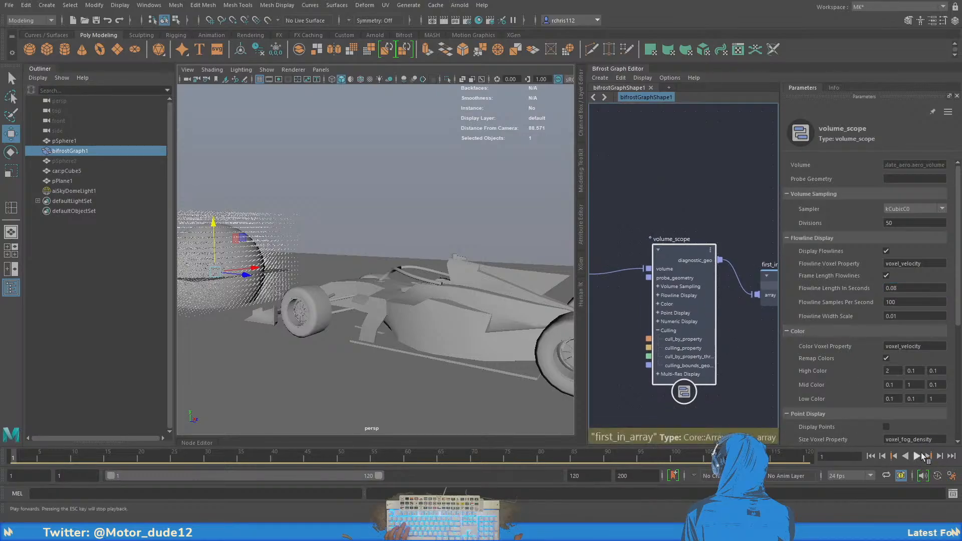
# Play the simulation to about frame 37 and examine the strands close up around the car
pyautogui.click(918, 456)
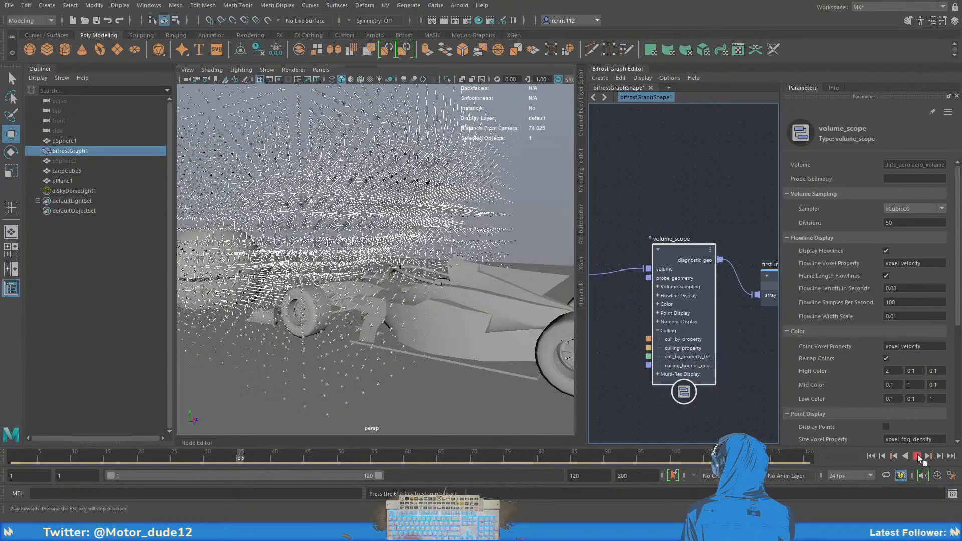
pyautogui.click(919, 459)
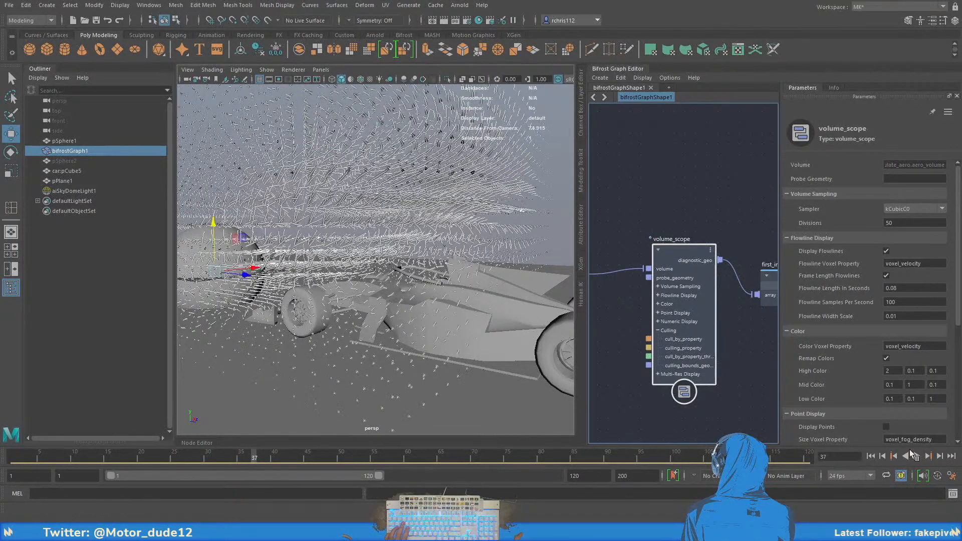
pyautogui.keyDown('alt'); pyautogui.moveTo(381, 325); pyautogui.dragTo(444, 362); pyautogui.keyUp('alt')
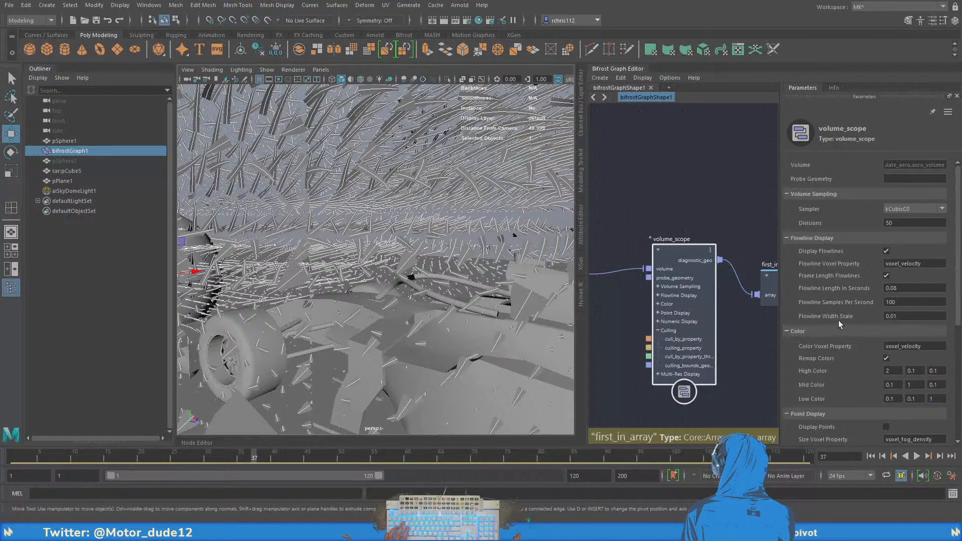
# Review volume_scope's color, point, numeric, culling and multi-res display settings, and view the strands around the whole car
pyautogui.scroll(-2, 819, 341)
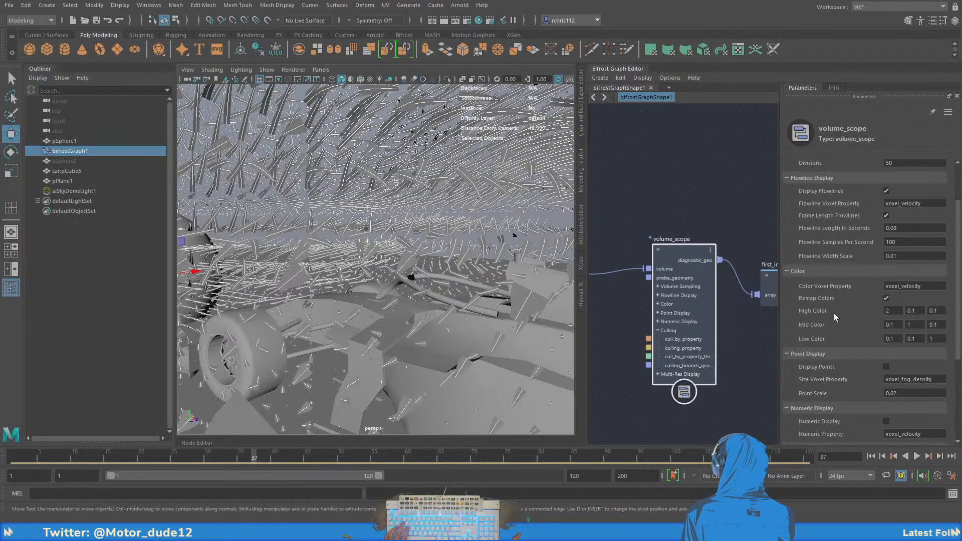
pyautogui.scroll(-1, 834, 317)
pyautogui.scroll(-2, 834, 315)
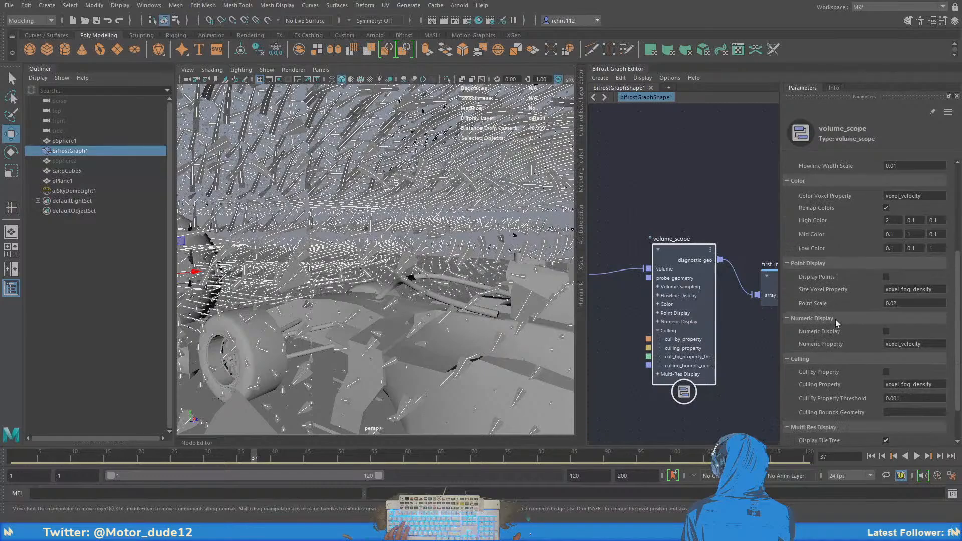
pyautogui.scroll(-1, 855, 309)
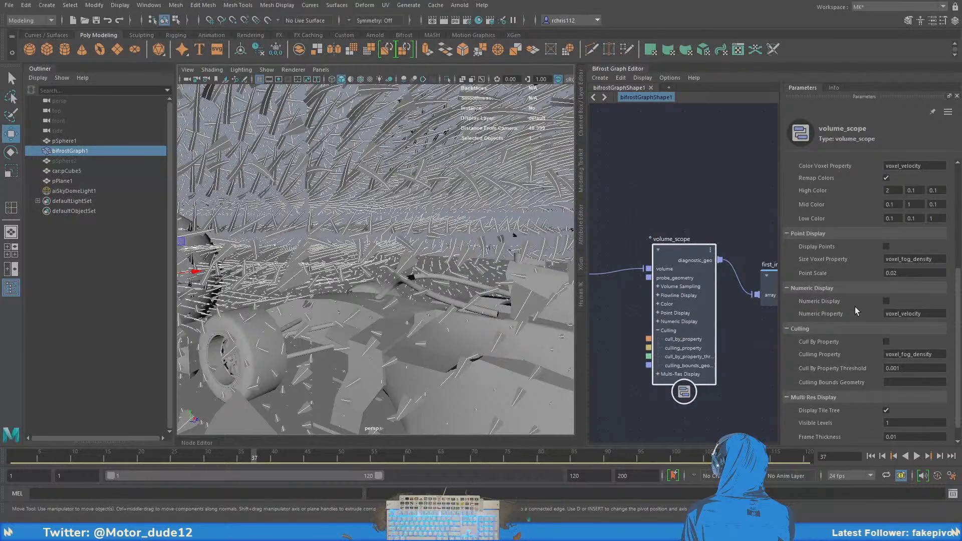
pyautogui.scroll(-1, 855, 306)
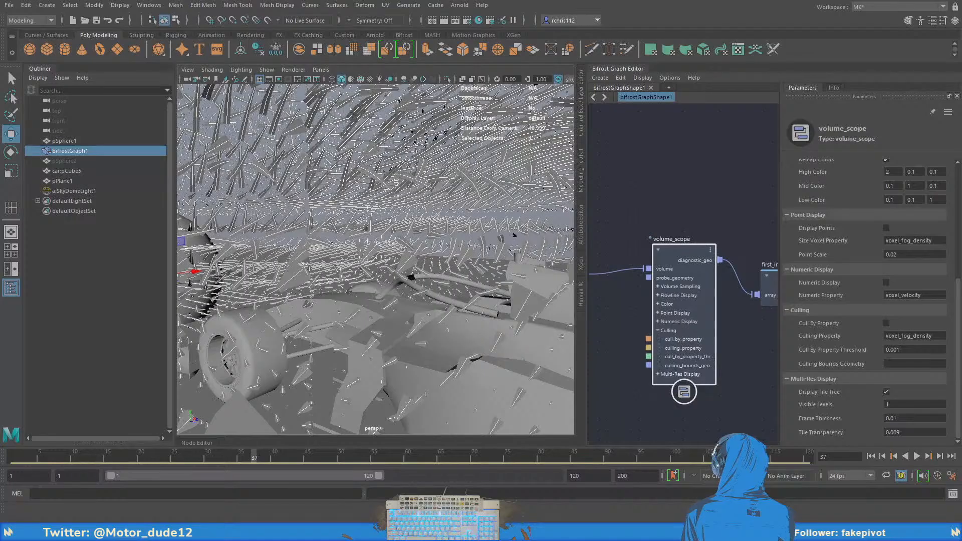
pyautogui.scroll(-5, 377, 221)
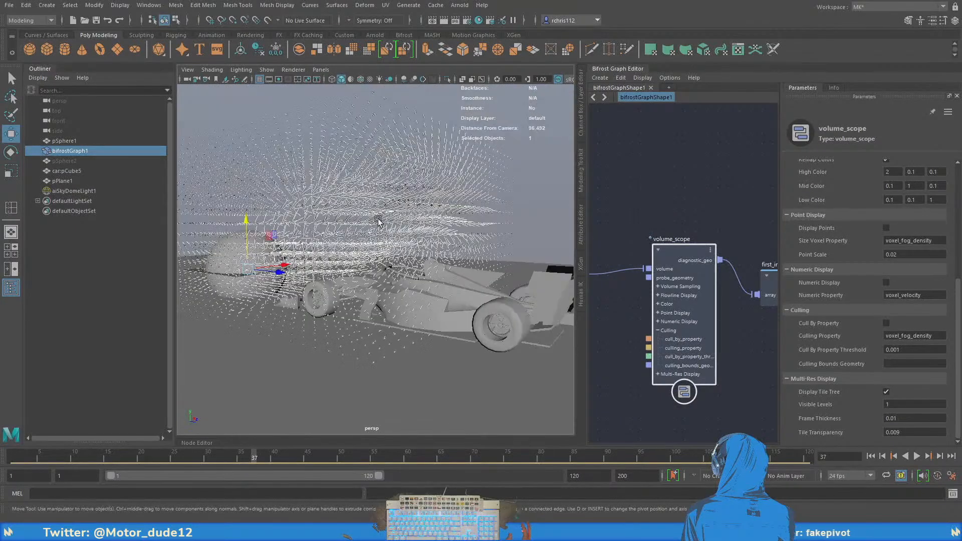
pyautogui.keyDown('alt'); pyautogui.moveTo(379, 225); pyautogui.dragTo(415, 280); pyautogui.keyUp('alt')
# Find the collider's inputs in the Bifrost graph and move the car_pCube5Shape node up to make room beneath it
pyautogui.scroll(-2, 673, 182)
pyautogui.keyDown('alt'); pyautogui.moveTo(641, 180); pyautogui.dragTo(698, 182, button='middle'); pyautogui.keyUp('alt')
pyautogui.scroll(-4, 699, 183)
pyautogui.keyDown('alt'); pyautogui.moveTo(621, 205); pyautogui.dragTo(696, 212, button='middle'); pyautogui.keyUp('alt')
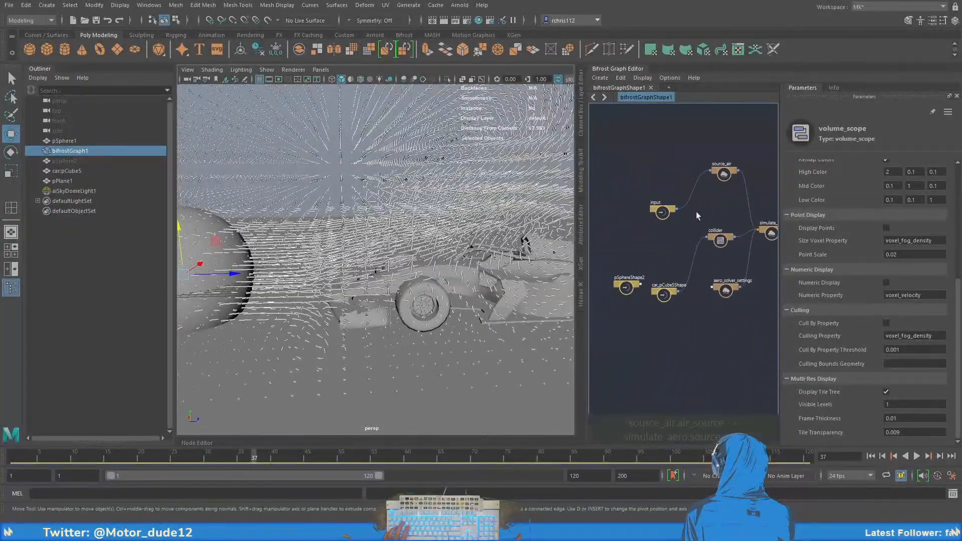
pyautogui.scroll(3, 653, 226)
pyautogui.scroll(2, 655, 258)
pyautogui.keyDown('alt'); pyautogui.moveTo(654, 257); pyautogui.dragTo(605, 249, button='middle'); pyautogui.keyUp('alt')
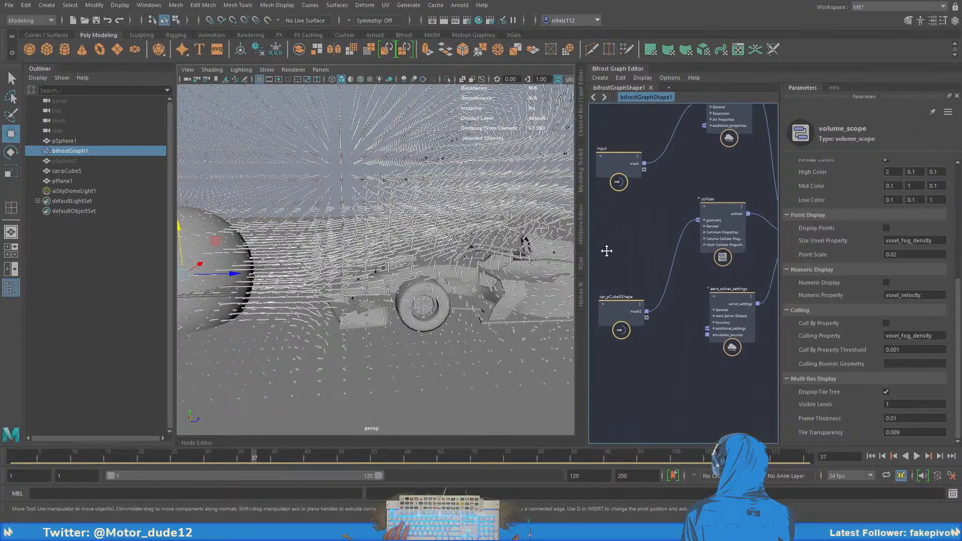
pyautogui.scroll(1, 606, 252)
pyautogui.moveTo(624, 313); pyautogui.dragTo(630, 284)
pyautogui.scroll(1, 629, 285)
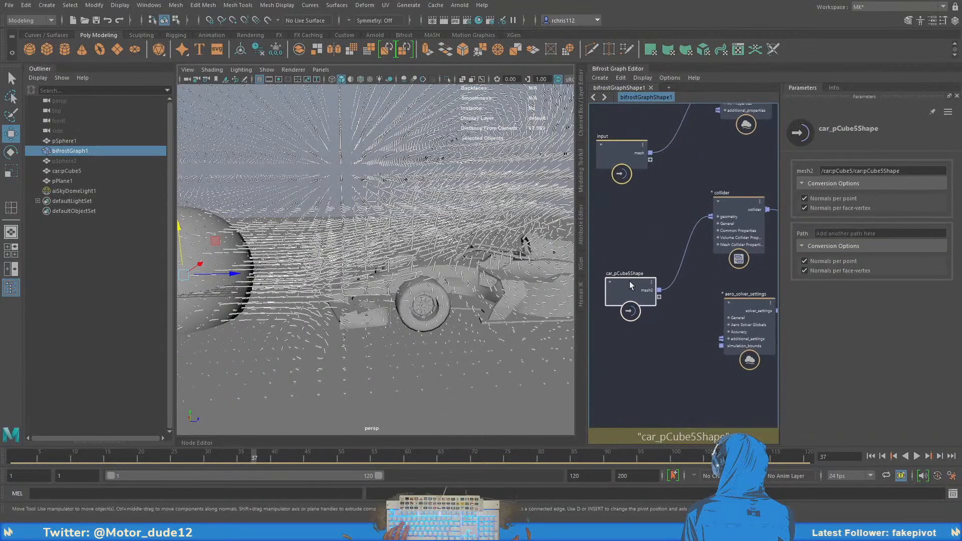
# Add pPlane1 to the Bifrost graph and connect its mesh3 output to the collider's geometry input
pyautogui.click(68, 181)
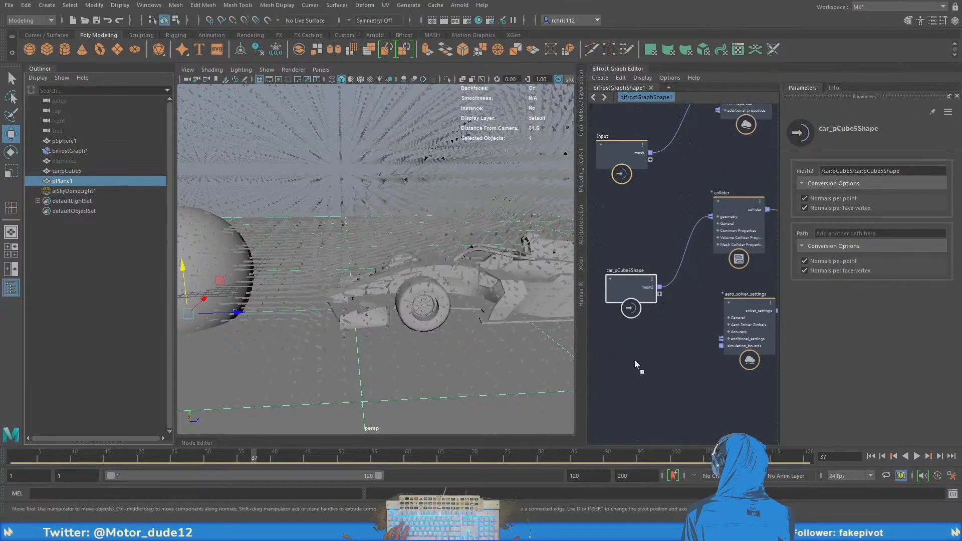
pyautogui.moveTo(645, 353); pyautogui.dragTo(648, 352)
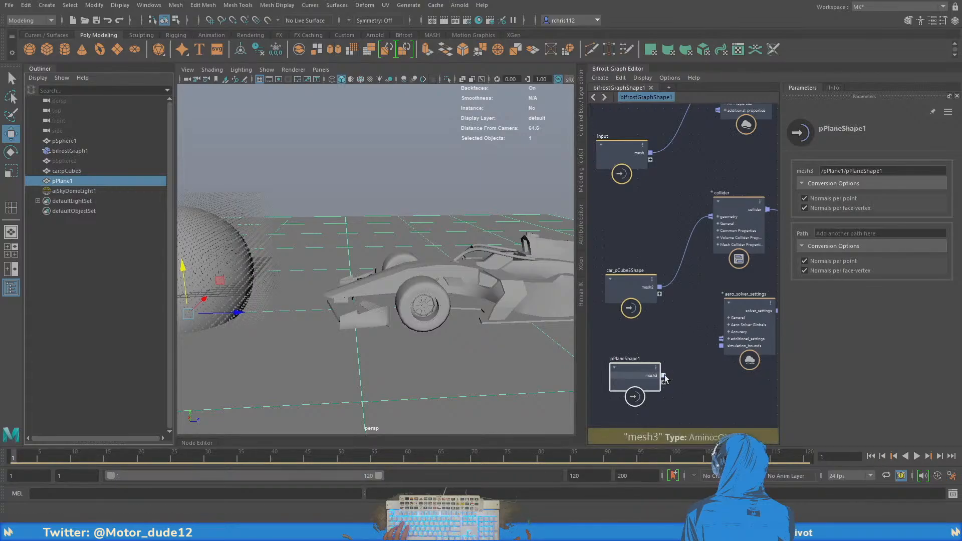
pyautogui.moveTo(664, 376); pyautogui.dragTo(709, 216)
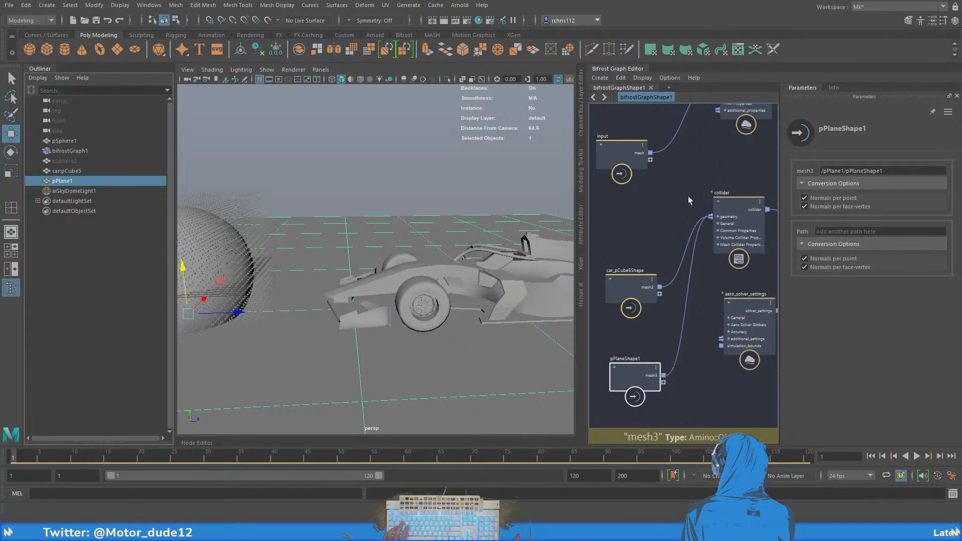
# Check the collider connections in the graph, play a few frames of the simulation, and return to frame 1
pyautogui.keyDown('alt'); pyautogui.moveTo(762, 154); pyautogui.dragTo(643, 190, button='middle'); pyautogui.keyUp('alt')
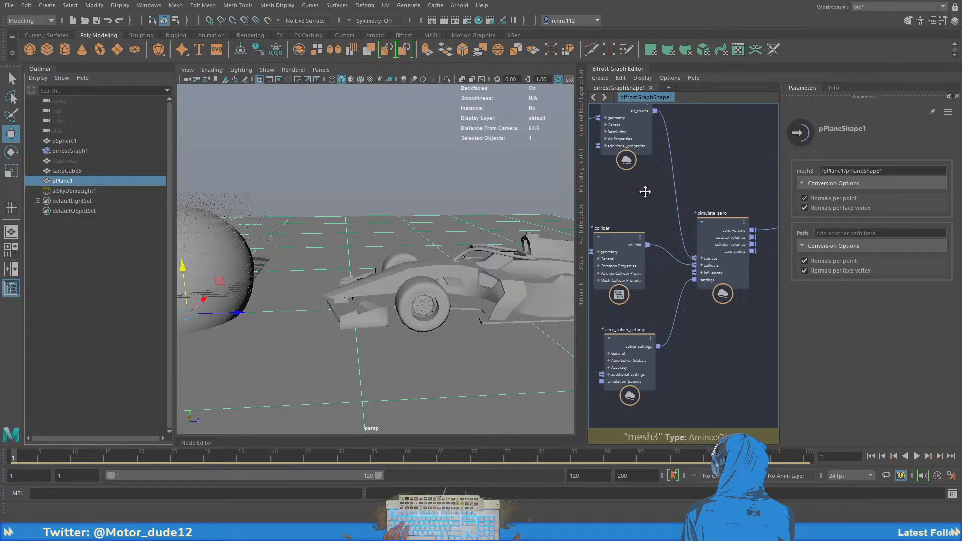
pyautogui.moveTo(754, 177)
pyautogui.keyDown('alt'); pyautogui.mouseDown(button='middle')
pyautogui.moveTo(687, 198)
pyautogui.moveTo(802, 193)
pyautogui.mouseUp(button='middle'); pyautogui.keyUp('alt')
pyautogui.keyDown('alt'); pyautogui.moveTo(652, 215); pyautogui.dragTo(711, 197, button='middle'); pyautogui.keyUp('alt')
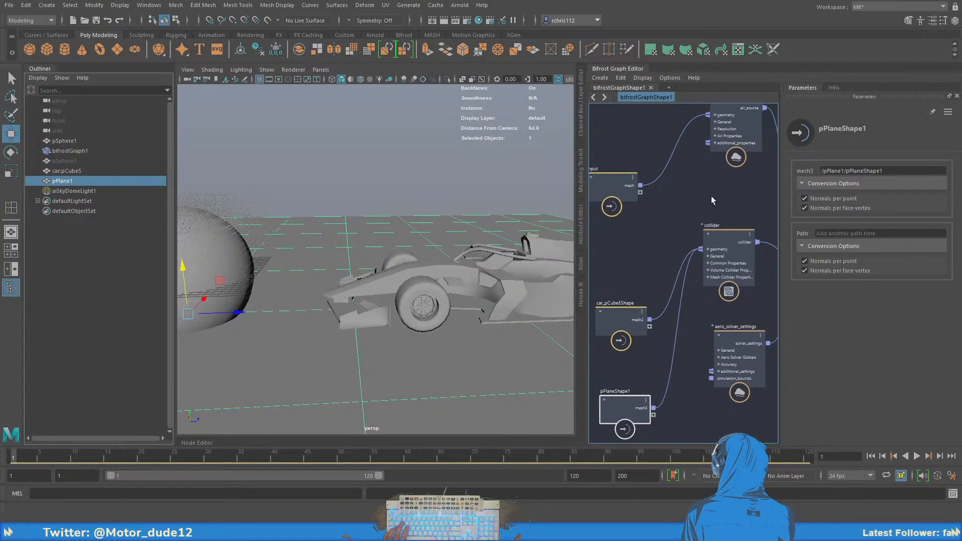
pyautogui.click(620, 313)
pyautogui.keyDown('alt'); pyautogui.moveTo(636, 288); pyautogui.dragTo(610, 297, button='middle'); pyautogui.keyUp('alt')
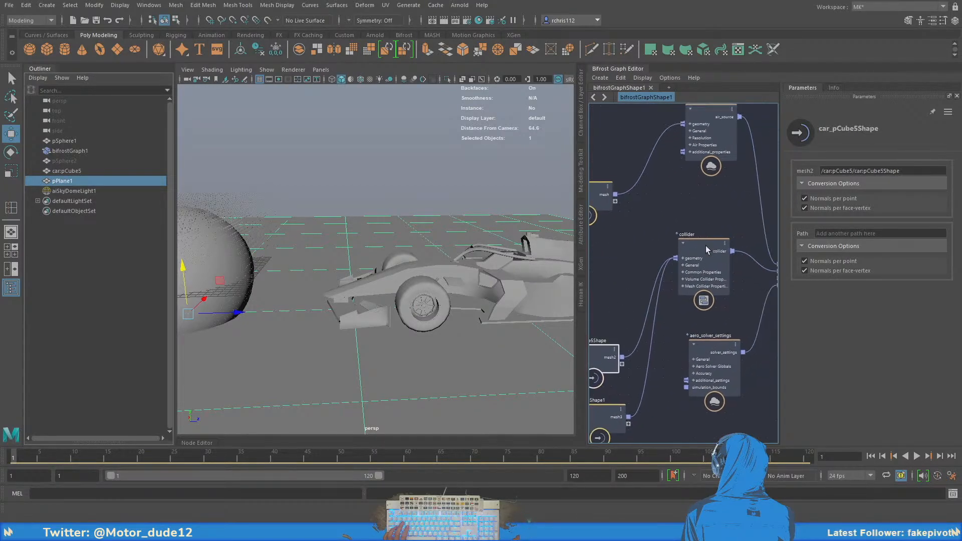
pyautogui.click(916, 456)
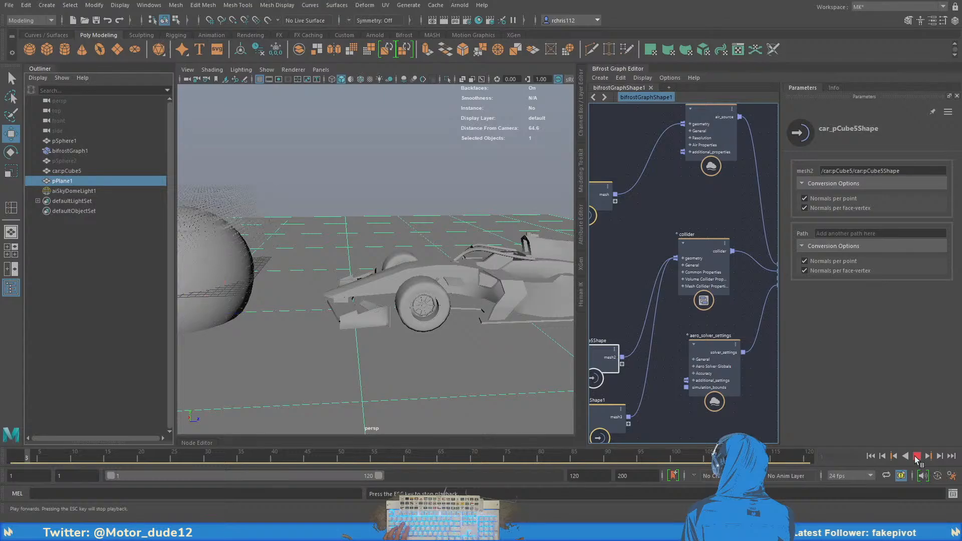
pyautogui.click(917, 456)
pyautogui.click(870, 456)
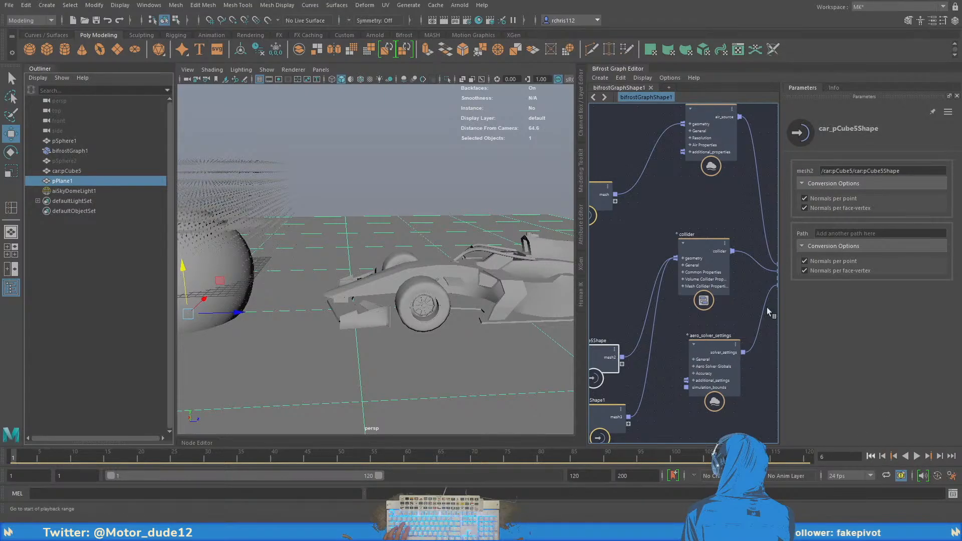
# Set the Z value of source_air's Initial Speed Direction to 25
pyautogui.keyDown('alt'); pyautogui.moveTo(670, 242); pyautogui.dragTo(595, 373, button='middle'); pyautogui.keyUp('alt')
pyautogui.click(622, 245)
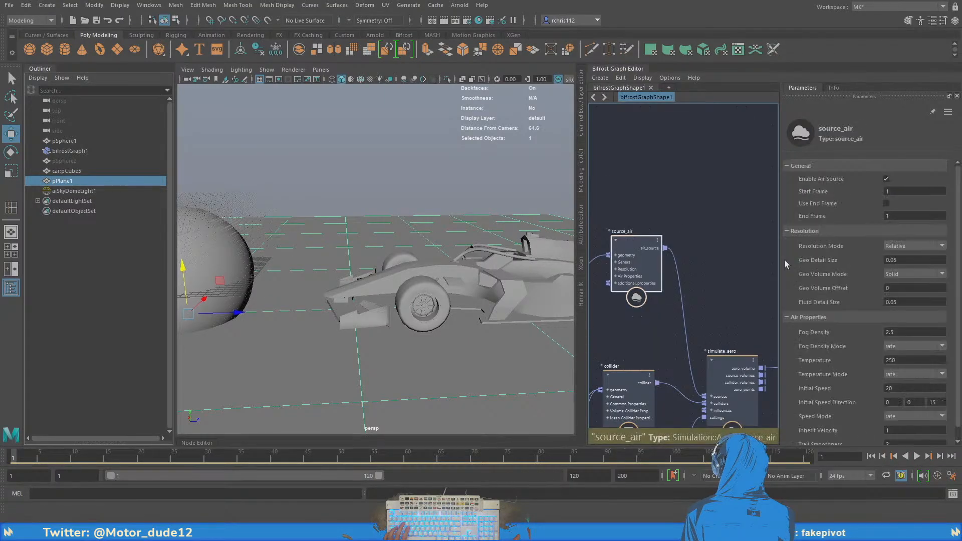
pyautogui.scroll(-1, 802, 300)
pyautogui.doubleClick(932, 390)
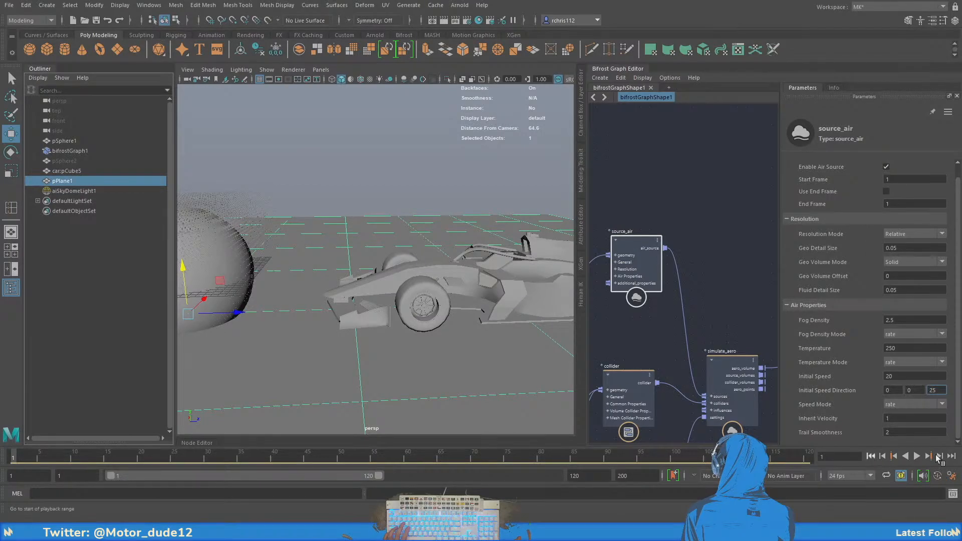
# Play the simulation to about frame 33 with bifrostGraph1 selected and examine the airflow from the side
pyautogui.click(917, 457)
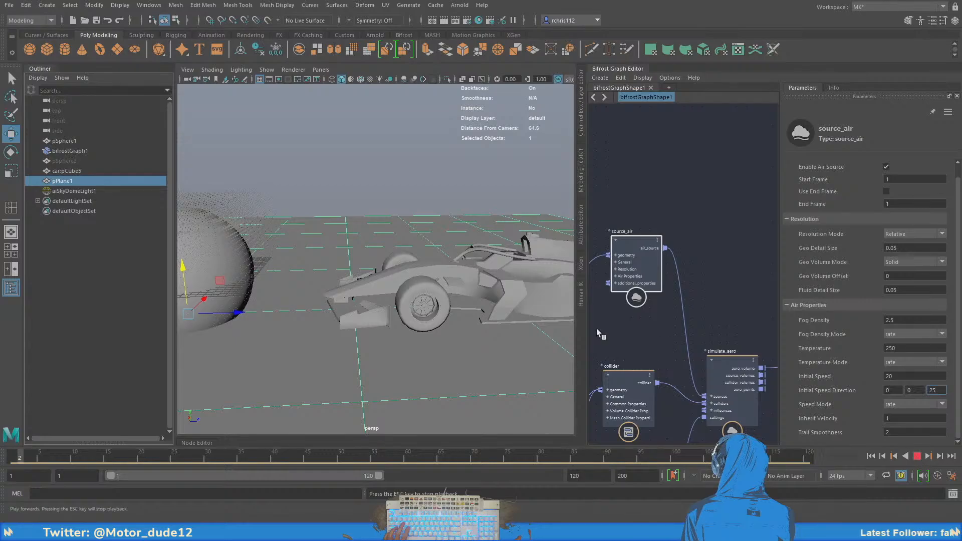
pyautogui.click(73, 150)
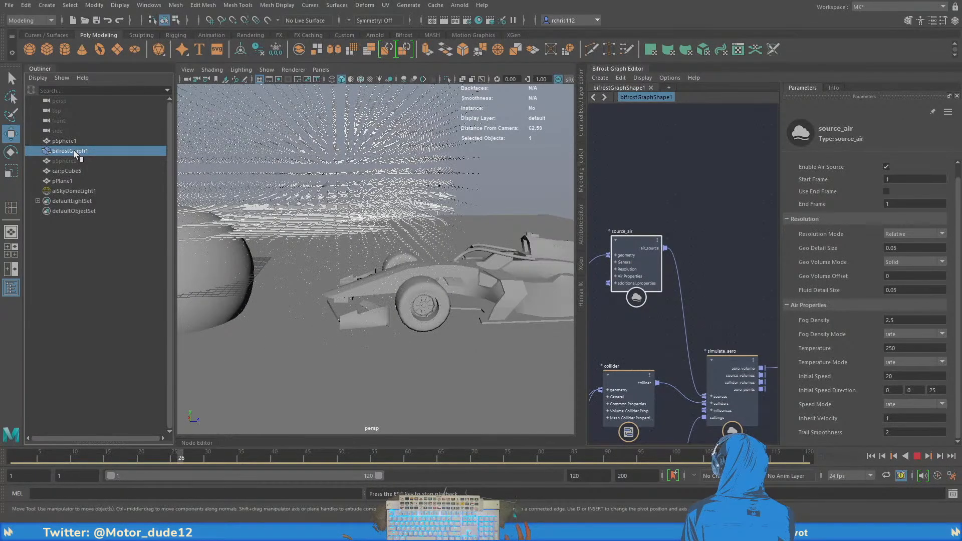
pyautogui.click(917, 456)
pyautogui.keyDown('alt'); pyautogui.moveTo(430, 233); pyautogui.dragTo(460, 308); pyautogui.keyUp('alt')
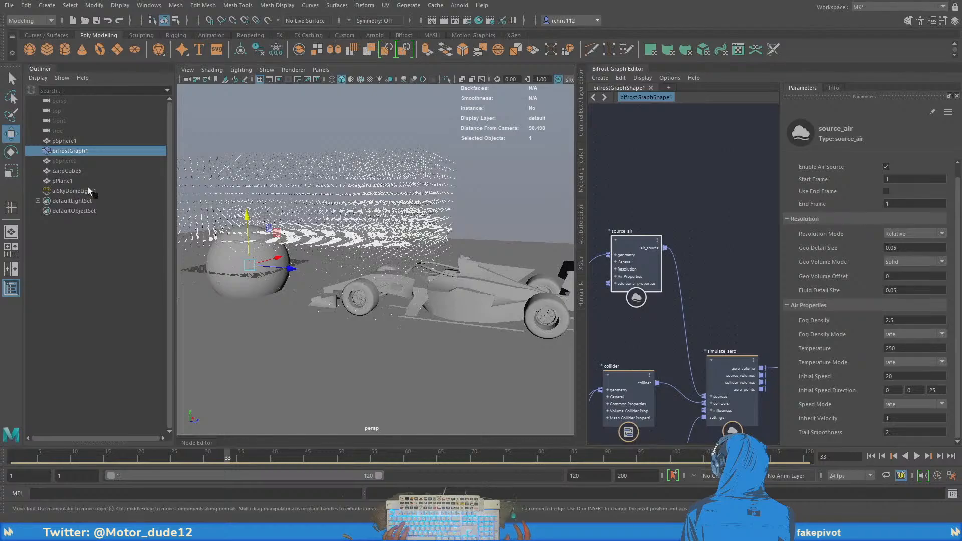
pyautogui.keyDown('alt'); pyautogui.moveTo(386, 219); pyautogui.dragTo(439, 213); pyautogui.keyUp('alt')
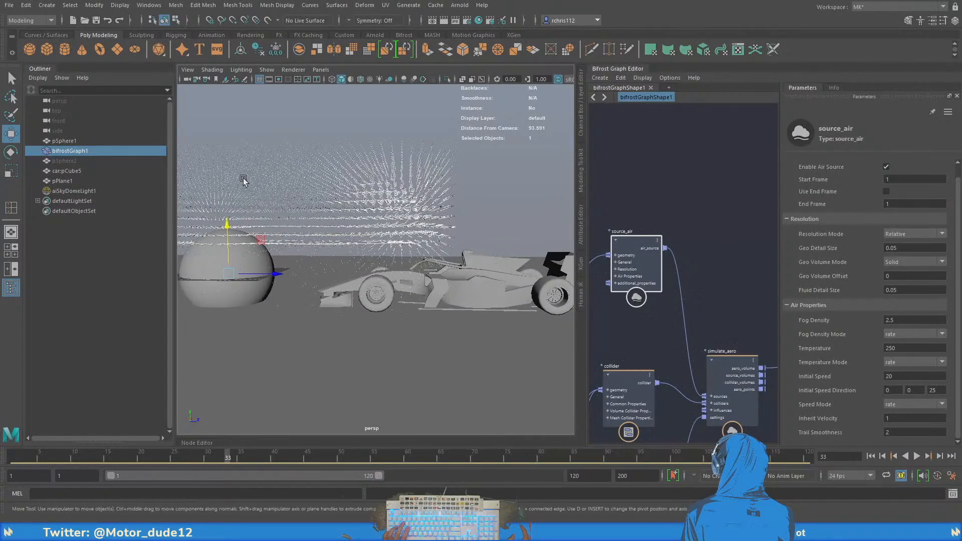
# Return to frame 1 and raise the race car about 13 units above the ground plane
pyautogui.click(70, 182)
pyautogui.click(68, 172)
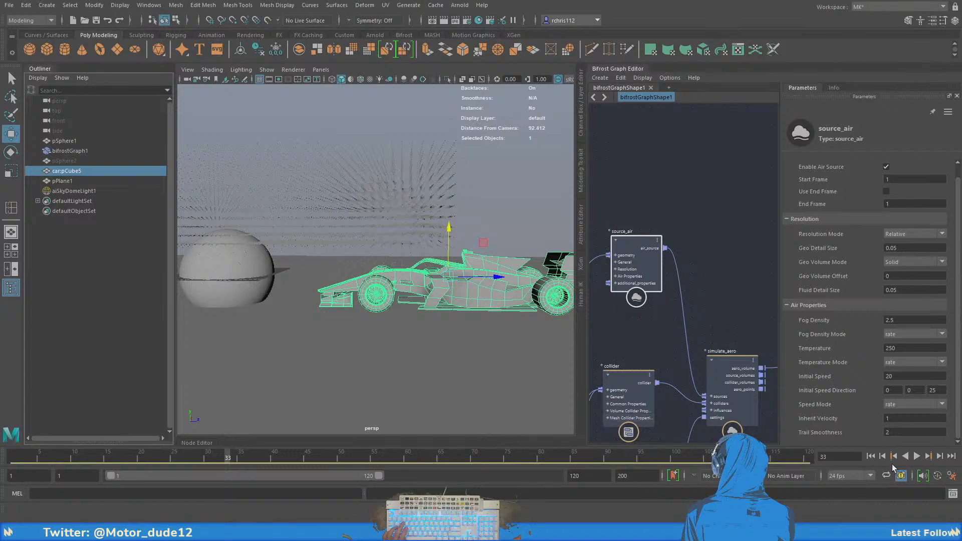
pyautogui.click(870, 456)
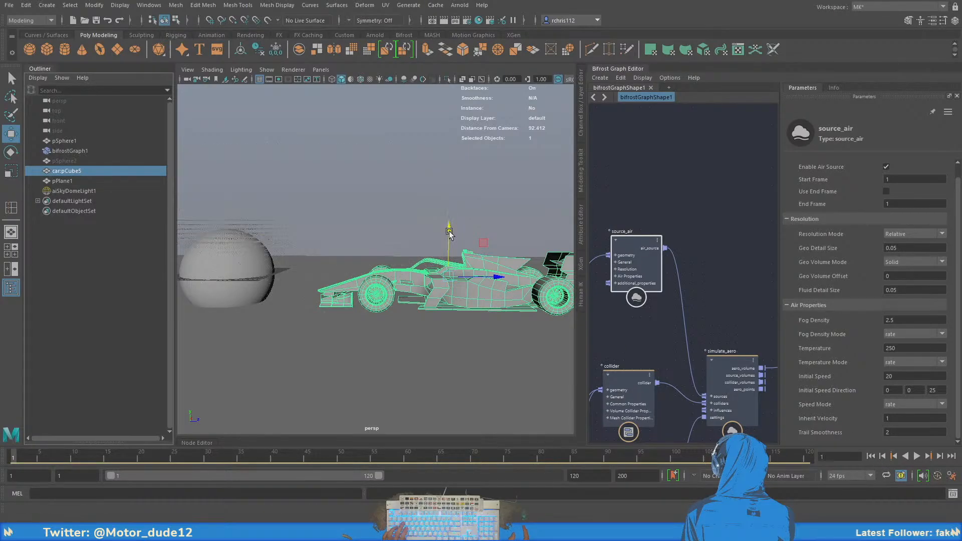
pyautogui.moveTo(447, 222); pyautogui.dragTo(451, 190)
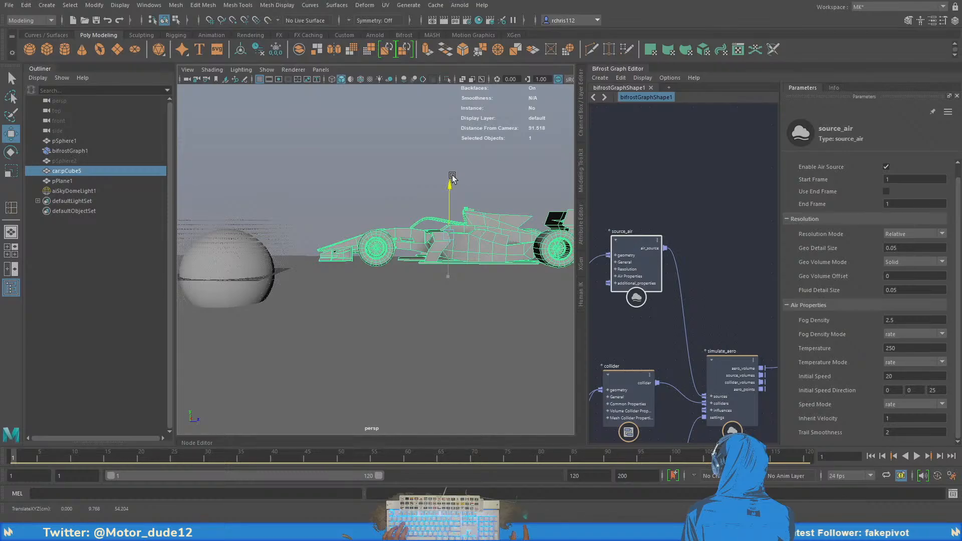
pyautogui.moveTo(452, 178); pyautogui.dragTo(453, 177)
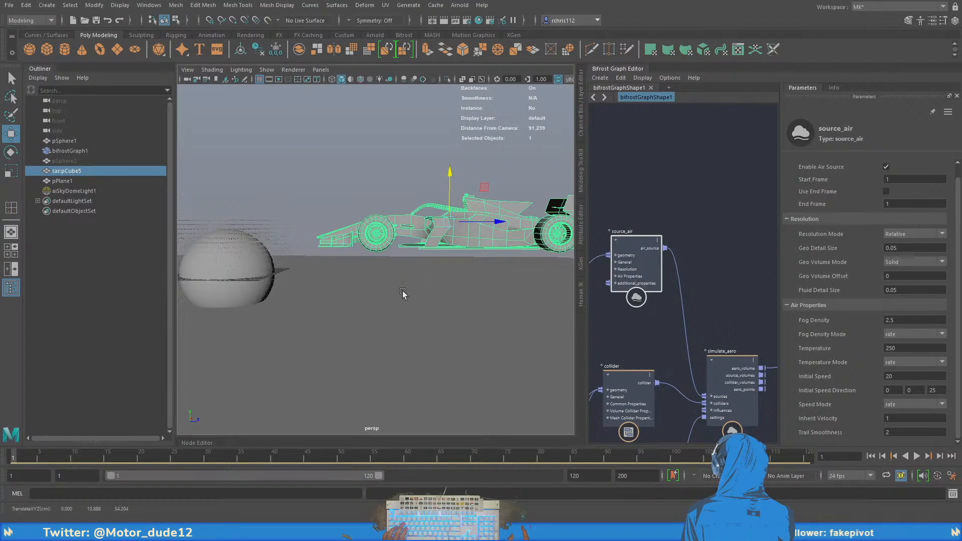
# Play the airflow simulation with the current plane collider to about frame 53 and return to frame 1
pyautogui.click(341, 315)
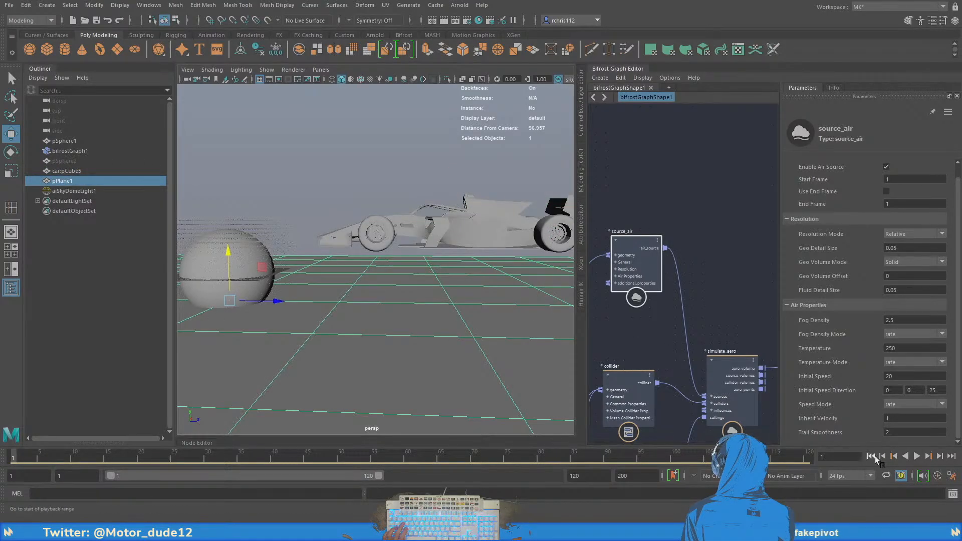
pyautogui.click(918, 457)
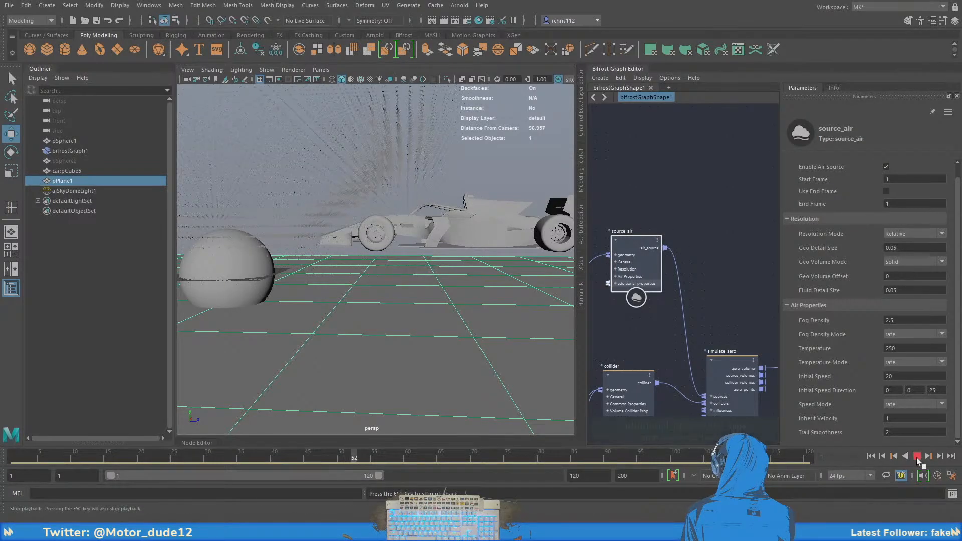
pyautogui.scroll(-5, 473, 232)
pyautogui.keyDown('alt'); pyautogui.moveTo(473, 232); pyautogui.dragTo(436, 281); pyautogui.keyUp('alt')
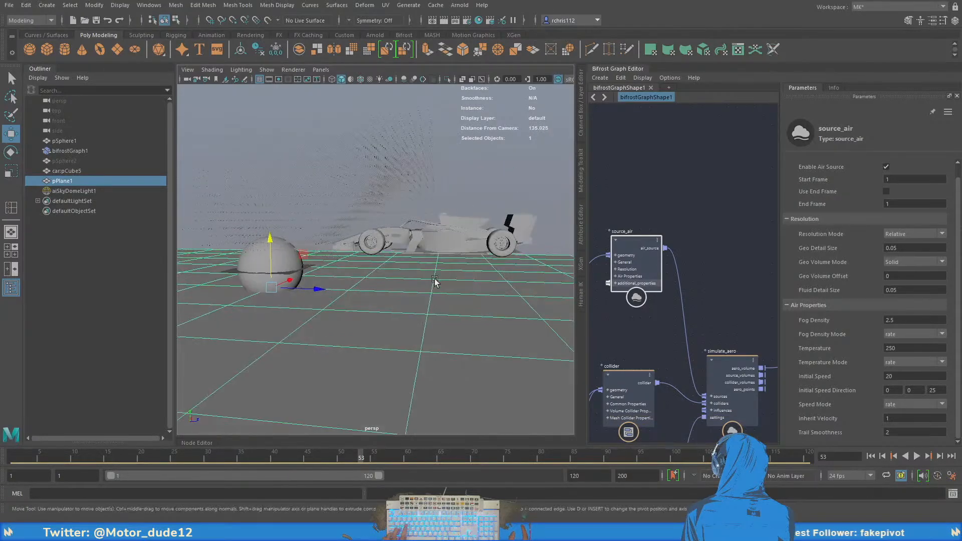
pyautogui.click(870, 457)
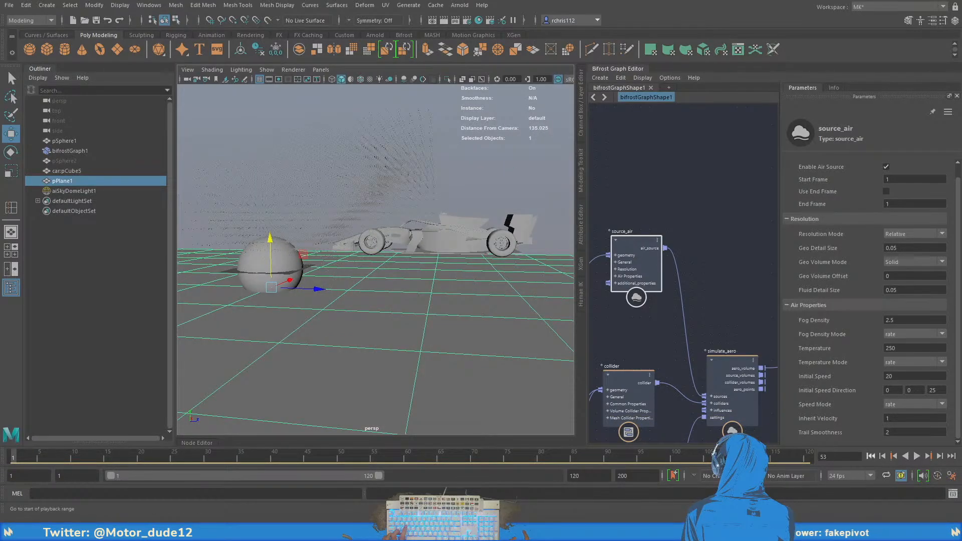
pyautogui.keyDown('alt'); pyautogui.moveTo(395, 230); pyautogui.dragTo(415, 242, button='middle'); pyautogui.keyUp('alt')
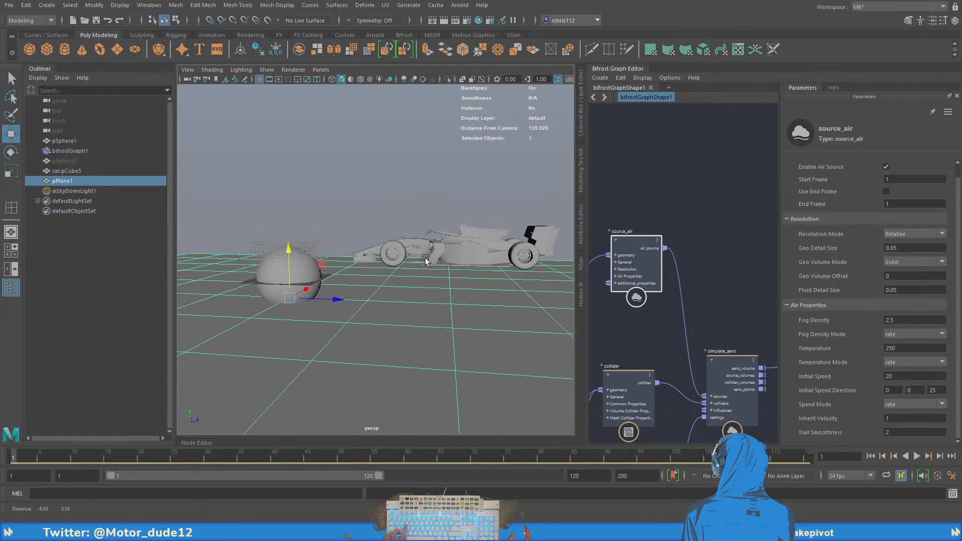
# Disconnect the mesh3 output of pPlaneShape1 from the collider node's geometry input
pyautogui.keyDown('alt'); pyautogui.moveTo(623, 343); pyautogui.dragTo(698, 270, button='middle'); pyautogui.keyUp('alt')
pyautogui.keyDown('alt'); pyautogui.moveTo(672, 369); pyautogui.dragTo(704, 262, button='middle'); pyautogui.keyUp('alt')
pyautogui.scroll(-1, 678, 294)
pyautogui.scroll(1, 677, 294)
pyautogui.moveTo(678, 296); pyautogui.dragTo(682, 317)
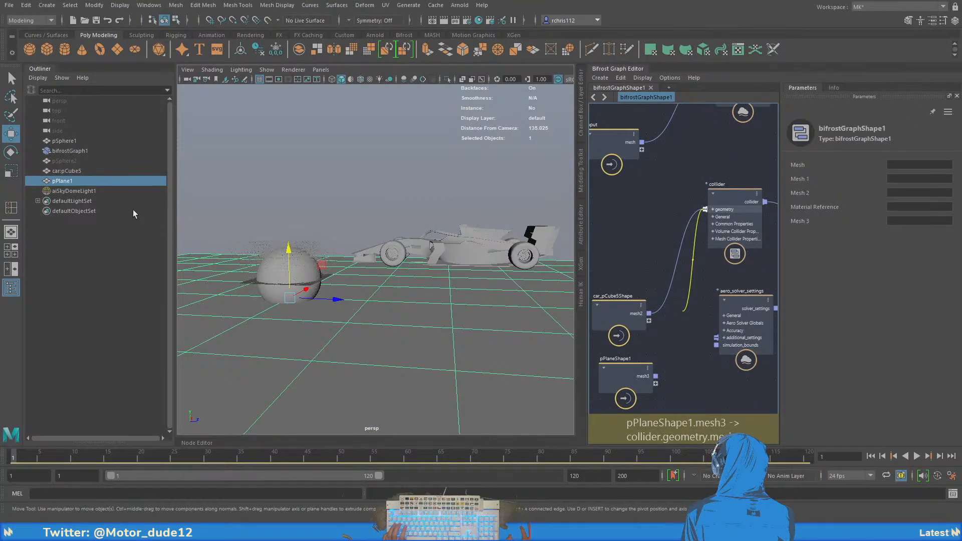
# Lower the race car model vertically until it sits roughly level with the source sphere
pyautogui.click(461, 236)
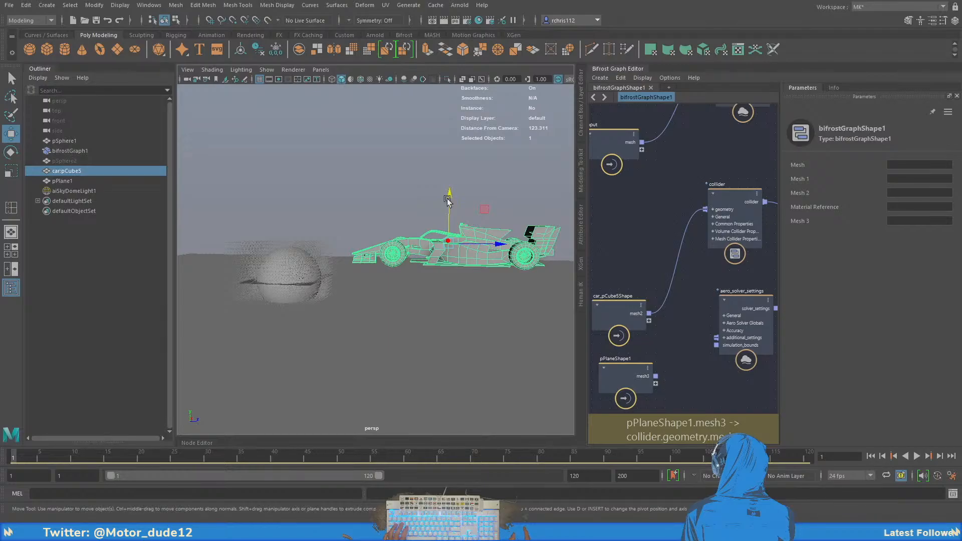
pyautogui.moveTo(447, 200); pyautogui.dragTo(449, 247)
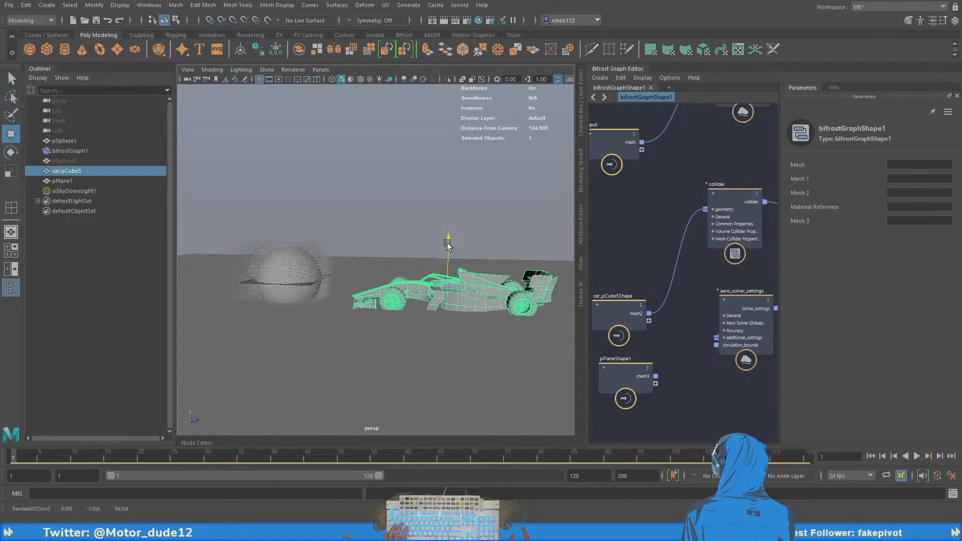
pyautogui.moveTo(448, 244); pyautogui.dragTo(425, 220)
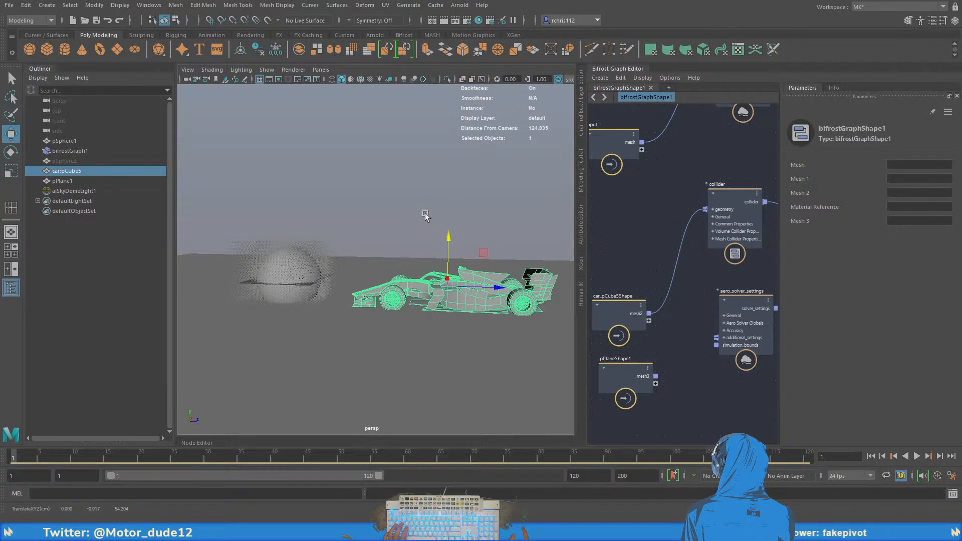
pyautogui.scroll(6, 425, 215)
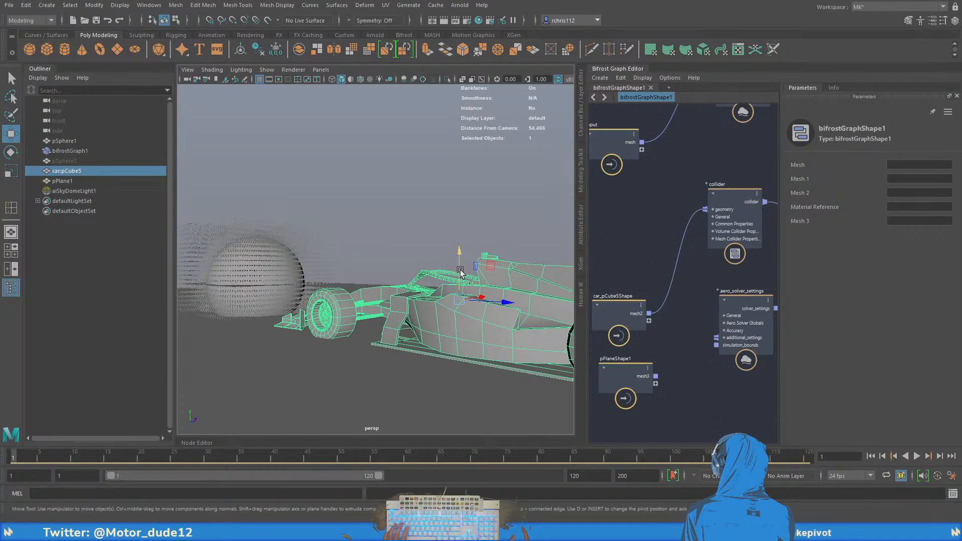
pyautogui.moveTo(458, 271); pyautogui.dragTo(453, 266)
pyautogui.scroll(-6, 381, 225)
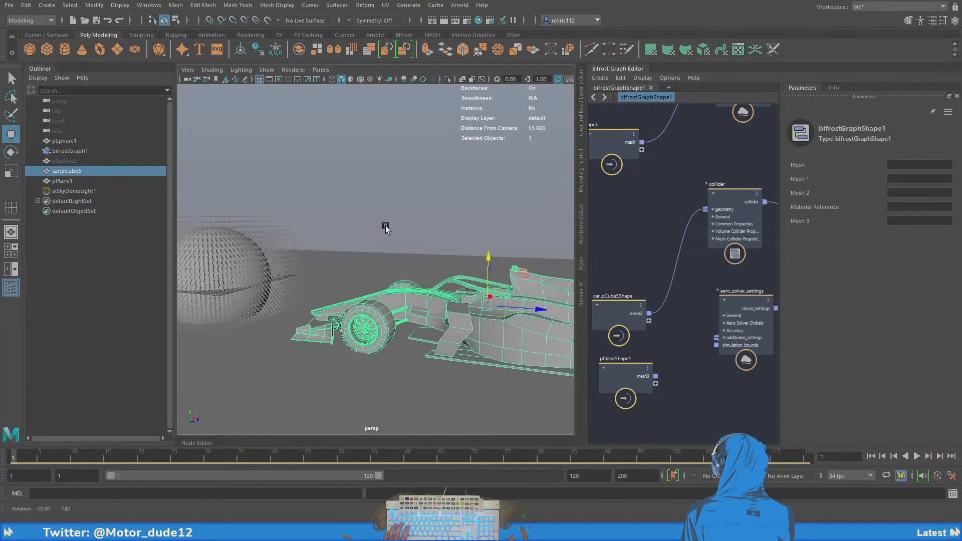
# Collapse the Outliner and play the simulation to about frame 23 to view the airflow reaching the lowered car
pyautogui.click(52, 71)
pyautogui.keyDown('alt'); pyautogui.moveTo(352, 202); pyautogui.dragTo(317, 207); pyautogui.keyUp('alt')
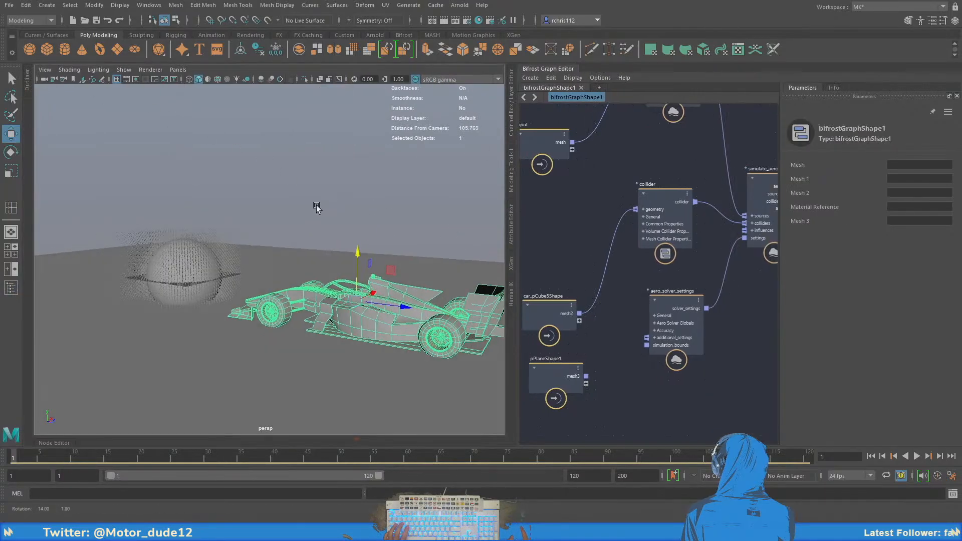
pyautogui.click(917, 456)
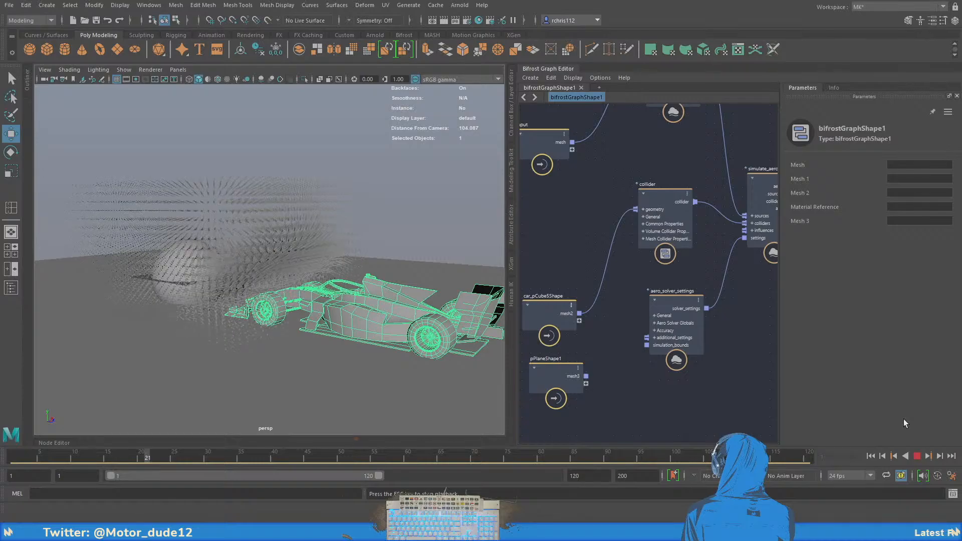
pyautogui.click(920, 457)
pyautogui.keyDown('alt'); pyautogui.moveTo(381, 321); pyautogui.dragTo(399, 333); pyautogui.keyUp('alt')
# Set the volume_scope node's Flowline Length In Seconds to 0.1
pyautogui.moveTo(696, 196); pyautogui.dragTo(551, 273, button='middle')
pyautogui.click(751, 242)
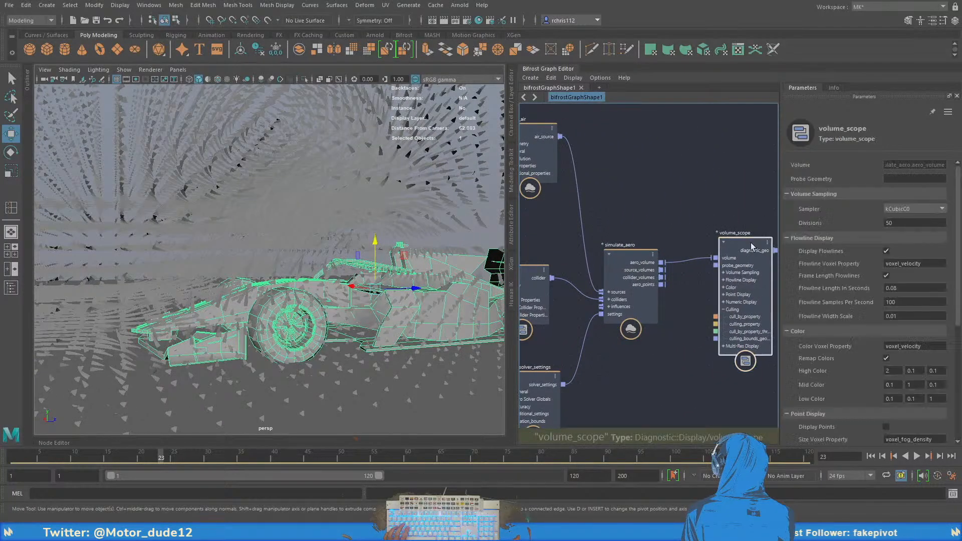
pyautogui.click(896, 288)
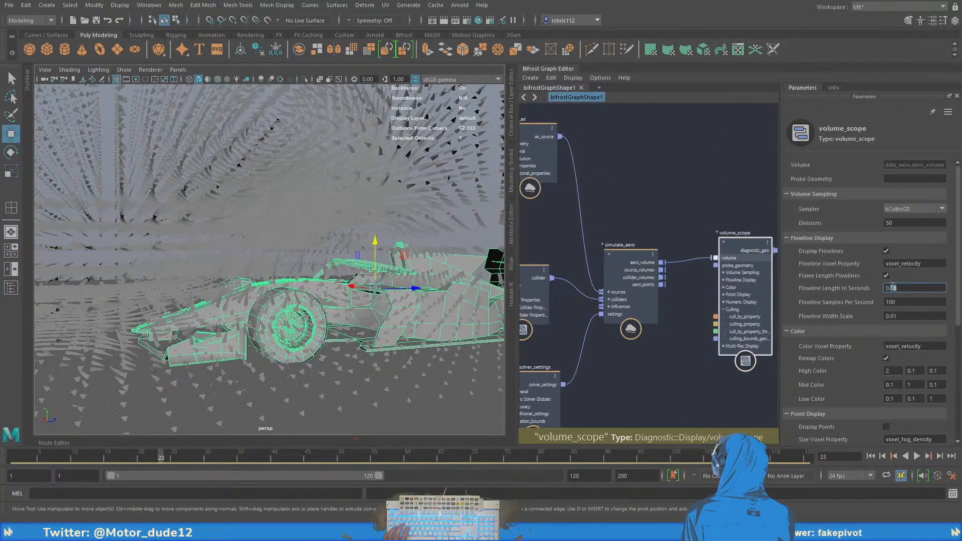
pyautogui.press('Return')
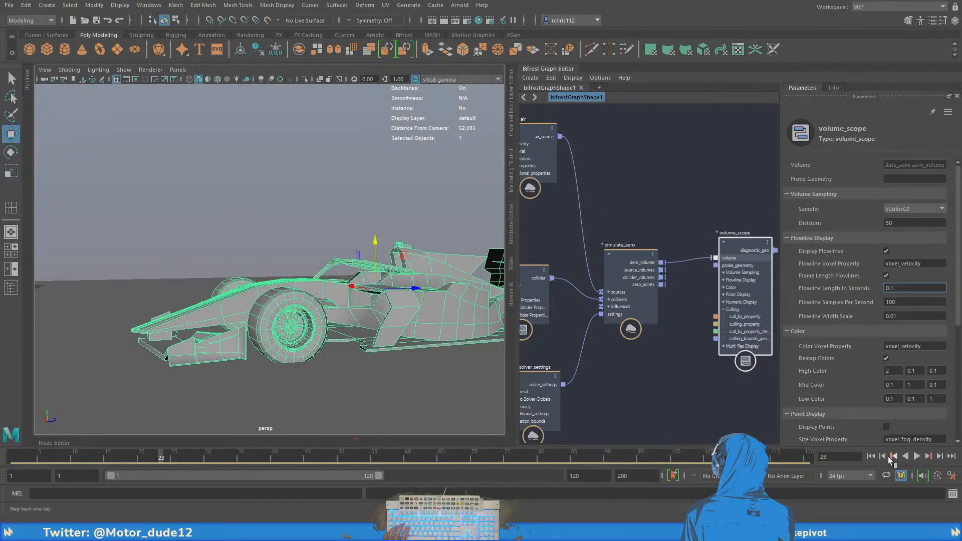
# Play the simulation to about frame 34 and inspect the flowlines around the car from several angles
pyautogui.click(916, 456)
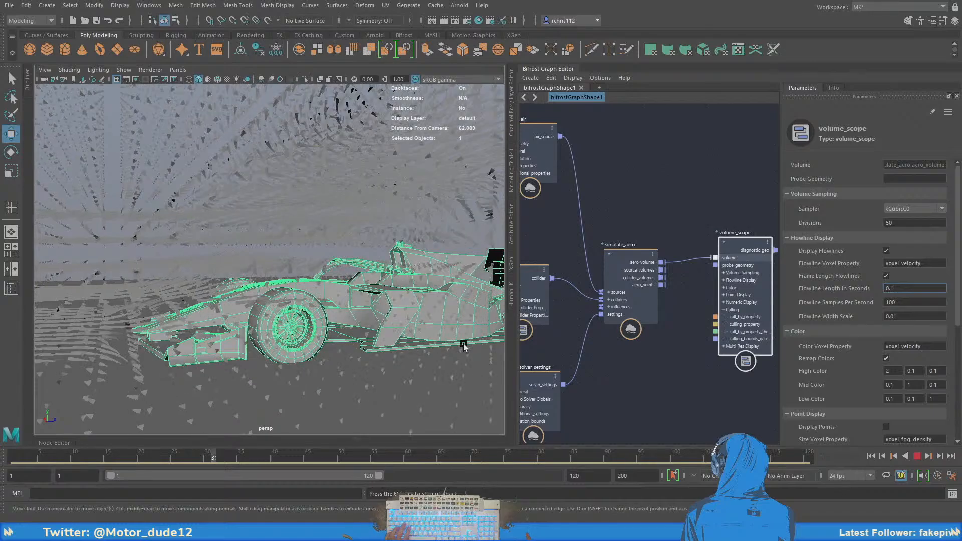
pyautogui.click(918, 458)
pyautogui.keyDown('alt'); pyautogui.moveTo(481, 312); pyautogui.dragTo(166, 282); pyautogui.keyUp('alt')
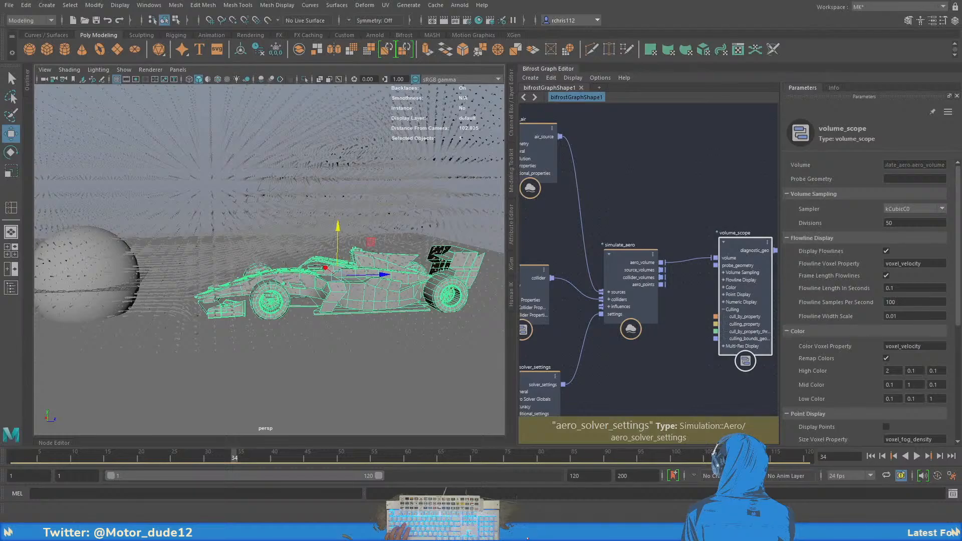
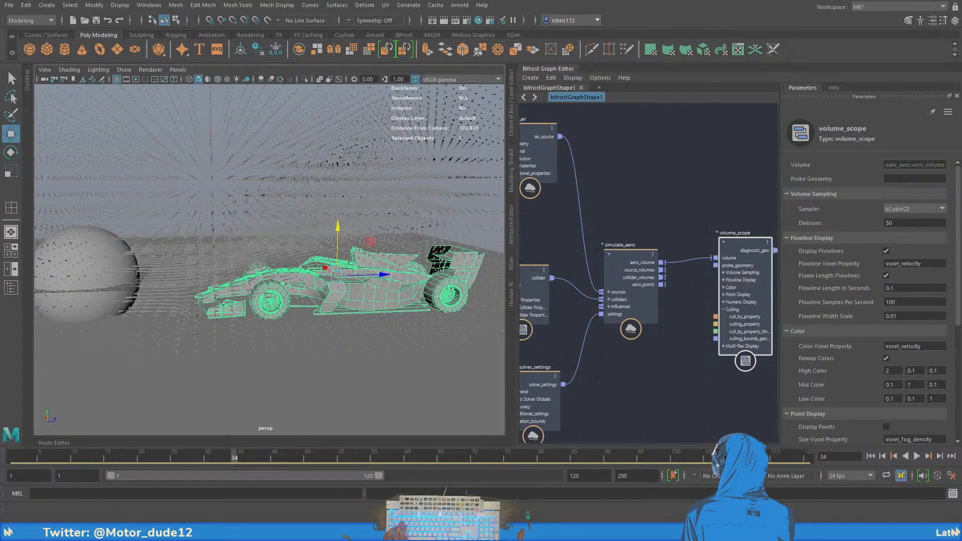
pyautogui.keyDown('alt'); pyautogui.moveTo(431, 280); pyautogui.dragTo(311, 333); pyautogui.keyUp('alt')
pyautogui.keyDown('alt'); pyautogui.moveTo(310, 333); pyautogui.dragTo(457, 350, button='right'); pyautogui.keyUp('alt')
pyautogui.keyDown('alt'); pyautogui.moveTo(357, 322); pyautogui.dragTo(271, 320); pyautogui.keyUp('alt')
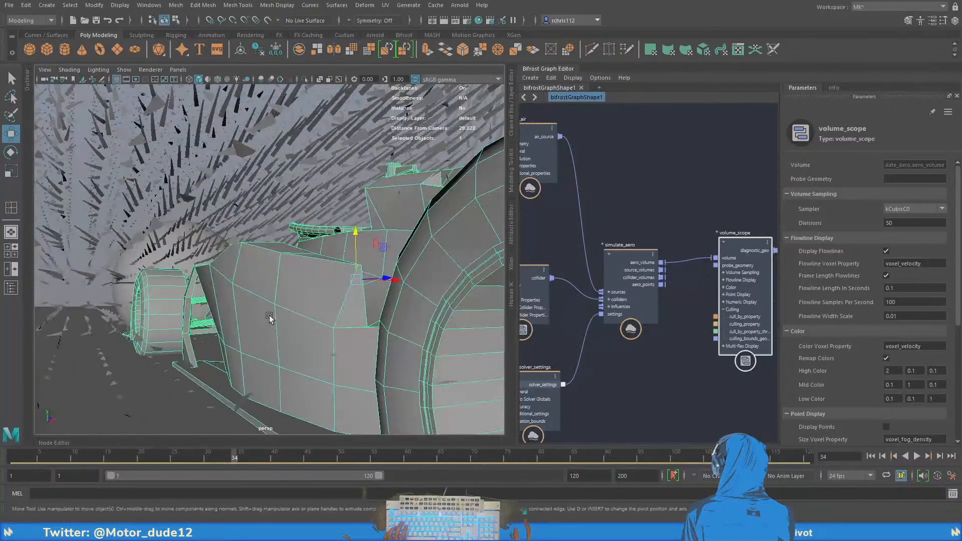
pyautogui.keyDown('alt'); pyautogui.moveTo(271, 319); pyautogui.dragTo(238, 303, button='right'); pyautogui.keyUp('alt')
pyautogui.keyDown('alt'); pyautogui.moveTo(238, 304); pyautogui.dragTo(242, 325, button='middle'); pyautogui.keyUp('alt')
pyautogui.keyDown('alt'); pyautogui.moveTo(242, 326); pyautogui.dragTo(354, 322); pyautogui.keyUp('alt')
# Examine the Bifrost graph's source, collider, solver and output nodes along with the flowlines around the car
pyautogui.keyDown('alt'); pyautogui.moveTo(626, 191); pyautogui.dragTo(729, 205, button='middle'); pyautogui.keyUp('alt')
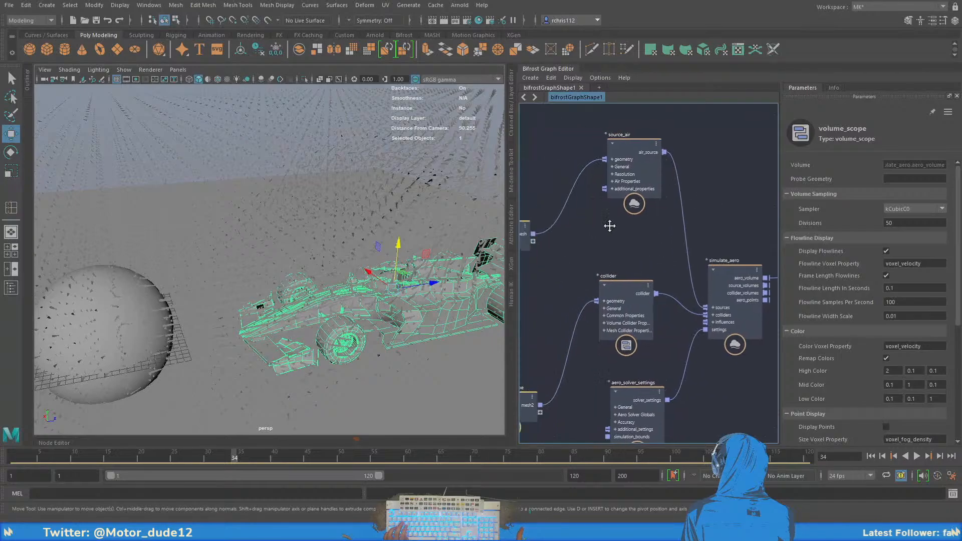
pyautogui.keyDown('alt'); pyautogui.moveTo(588, 245); pyautogui.dragTo(653, 256, button='middle'); pyautogui.keyUp('alt')
pyautogui.keyDown('alt'); pyautogui.moveTo(330, 285); pyautogui.dragTo(330, 317); pyautogui.keyUp('alt')
pyautogui.scroll(4, 292, 285)
pyautogui.keyDown('alt'); pyautogui.moveTo(565, 328); pyautogui.dragTo(521, 312, button='middle'); pyautogui.keyUp('alt')
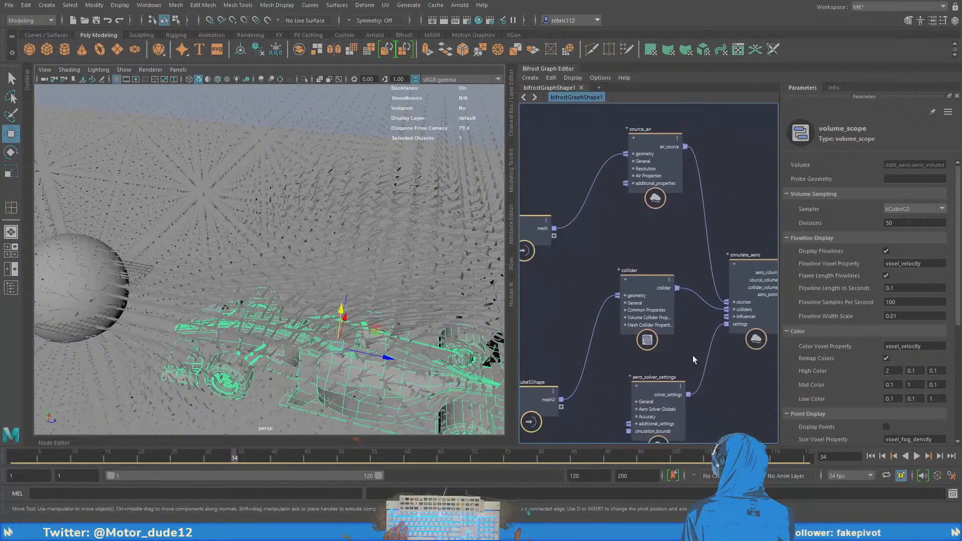
pyautogui.keyDown('alt'); pyautogui.moveTo(724, 369); pyautogui.dragTo(521, 304, button='middle'); pyautogui.keyUp('alt')
pyautogui.keyDown('alt'); pyautogui.moveTo(675, 344); pyautogui.dragTo(637, 379, button='middle'); pyautogui.keyUp('alt')
pyautogui.click(609, 292)
pyautogui.keyDown('alt'); pyautogui.moveTo(694, 343); pyautogui.dragTo(513, 358, button='middle'); pyautogui.keyUp('alt')
pyautogui.keyDown('alt'); pyautogui.moveTo(666, 391); pyautogui.dragTo(549, 368, button='middle'); pyautogui.keyUp('alt')
pyautogui.scroll(-1, 587, 366)
pyautogui.scroll(-3, 618, 364)
pyautogui.keyDown('alt'); pyautogui.moveTo(629, 362); pyautogui.dragTo(617, 344, button='middle'); pyautogui.keyUp('alt')
pyautogui.scroll(2, 592, 337)
pyautogui.keyDown('alt'); pyautogui.moveTo(681, 382); pyautogui.dragTo(746, 386, button='middle'); pyautogui.keyUp('alt')
pyautogui.keyDown('alt'); pyautogui.moveTo(581, 375); pyautogui.dragTo(721, 382, button='middle'); pyautogui.keyUp('alt')
pyautogui.keyDown('alt'); pyautogui.moveTo(620, 382); pyautogui.dragTo(716, 393, button='middle'); pyautogui.keyUp('alt')
pyautogui.moveTo(592, 320)
pyautogui.keyDown('alt'); pyautogui.mouseDown(button='middle')
pyautogui.moveTo(636, 295)
pyautogui.moveTo(552, 296)
pyautogui.mouseUp(button='middle'); pyautogui.keyUp('alt')
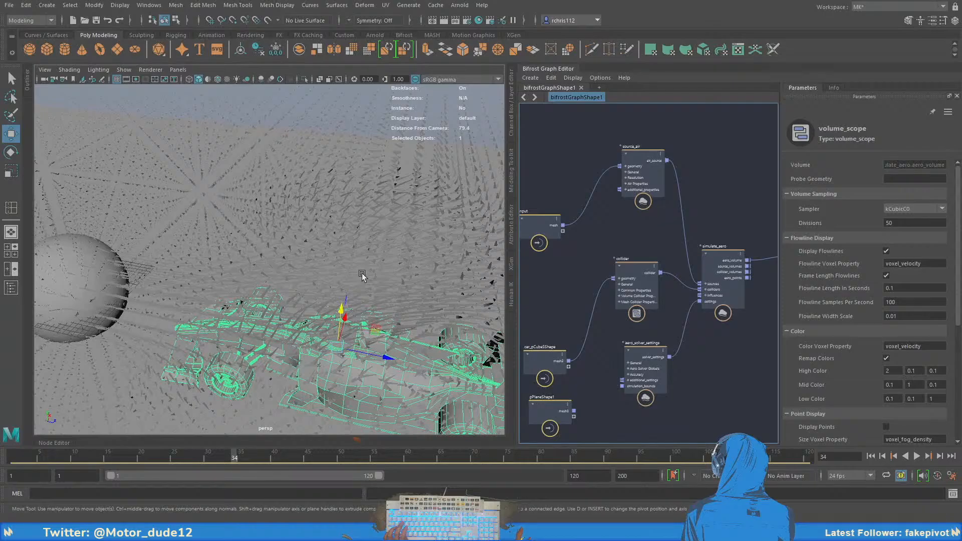
pyautogui.keyDown('alt'); pyautogui.moveTo(359, 271); pyautogui.dragTo(249, 246); pyautogui.keyUp('alt')
pyautogui.keyDown('alt'); pyautogui.moveTo(249, 246); pyautogui.dragTo(289, 244, button='right'); pyautogui.keyUp('alt')
pyautogui.keyDown('alt'); pyautogui.moveTo(289, 246); pyautogui.dragTo(372, 270); pyautogui.keyUp('alt')
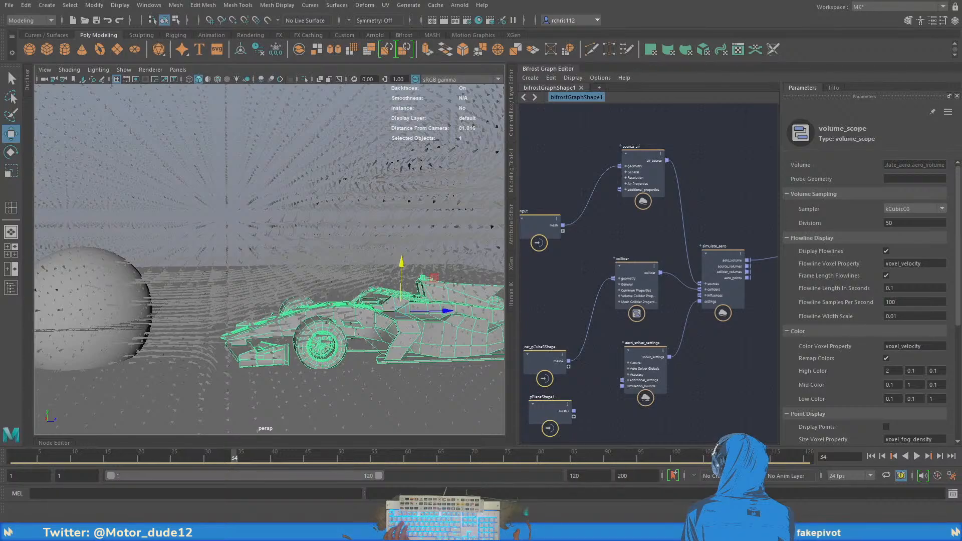
pyautogui.press('f')
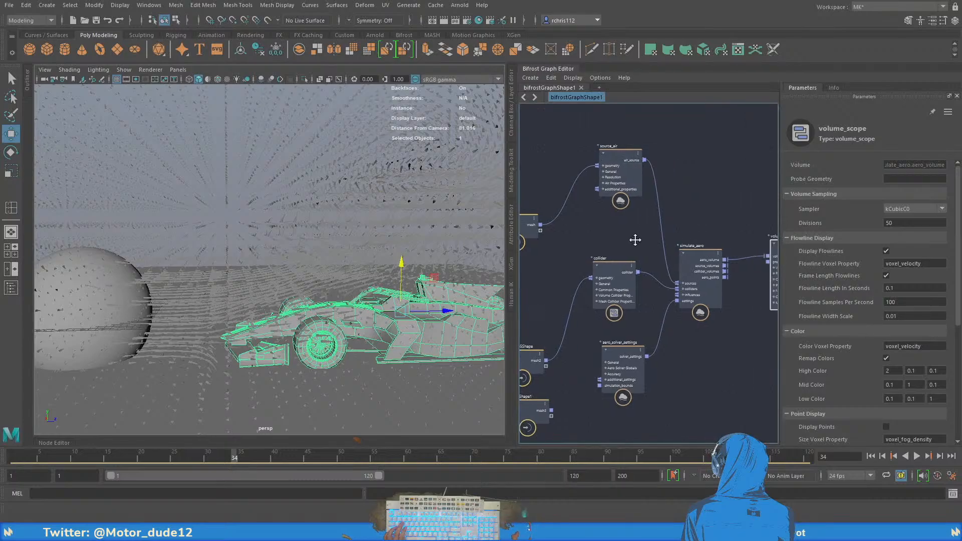
pyautogui.keyDown('alt'); pyautogui.moveTo(655, 195); pyautogui.dragTo(705, 208, button='middle'); pyautogui.keyUp('alt')
pyautogui.keyDown('alt'); pyautogui.moveTo(666, 361); pyautogui.dragTo(740, 341, button='middle'); pyautogui.keyUp('alt')
# Rotate the ground plane 90 degrees about Z so that it stands upright
pyautogui.scroll(-4, 293, 267)
pyautogui.keyDown('alt'); pyautogui.moveTo(240, 258); pyautogui.dragTo(283, 327); pyautogui.keyUp('alt')
pyautogui.click(418, 359)
pyautogui.scroll(-5, 411, 353)
pyautogui.press('e')
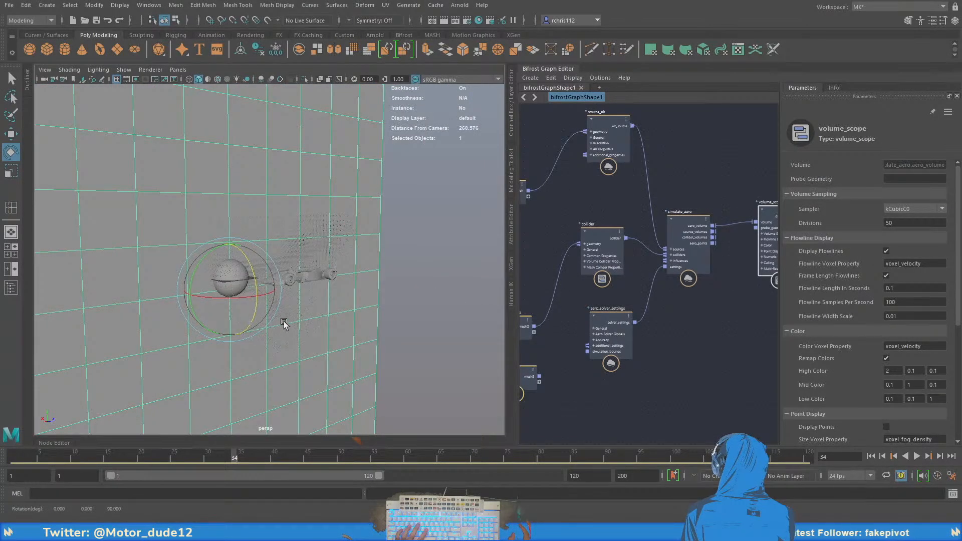
# Scale the upright plane down and move it so that it spans the sphere and the front of the car
pyautogui.press('r')
pyautogui.keyDown('alt'); pyautogui.moveTo(251, 287); pyautogui.dragTo(22, 299); pyautogui.keyUp('alt')
pyautogui.moveTo(307, 276)
pyautogui.keyDown('alt'); pyautogui.mouseDown()
pyautogui.moveTo(262, 281)
pyautogui.moveTo(298, 284)
pyautogui.mouseUp(); pyautogui.keyUp('alt')
pyautogui.press('w')
pyautogui.keyDown('alt'); pyautogui.moveTo(285, 277); pyautogui.dragTo(390, 308, button='right'); pyautogui.keyUp('alt')
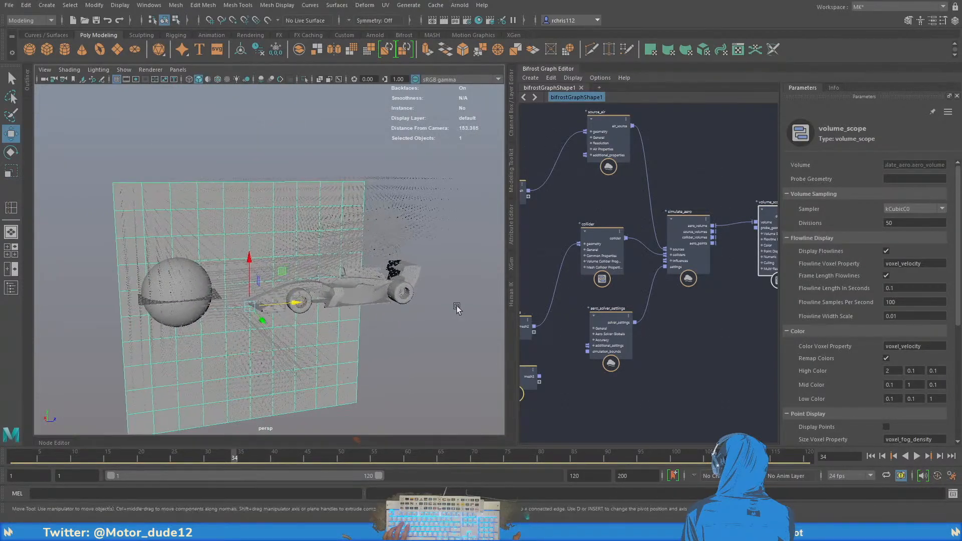
# Bypass assign_material by connecting out_strands of set_Arnold_strands_settings directly to the graph output, and return to frame 1
pyautogui.keyDown('alt'); pyautogui.moveTo(747, 360); pyautogui.dragTo(522, 356, button='middle'); pyautogui.keyUp('alt')
pyautogui.moveTo(745, 357)
pyautogui.keyDown('alt'); pyautogui.mouseDown(button='middle')
pyautogui.moveTo(639, 369)
pyautogui.moveTo(540, 348)
pyautogui.mouseUp(button='middle'); pyautogui.keyUp('alt')
pyautogui.keyDown('alt'); pyautogui.moveTo(715, 289); pyautogui.dragTo(655, 288, button='middle'); pyautogui.keyUp('alt')
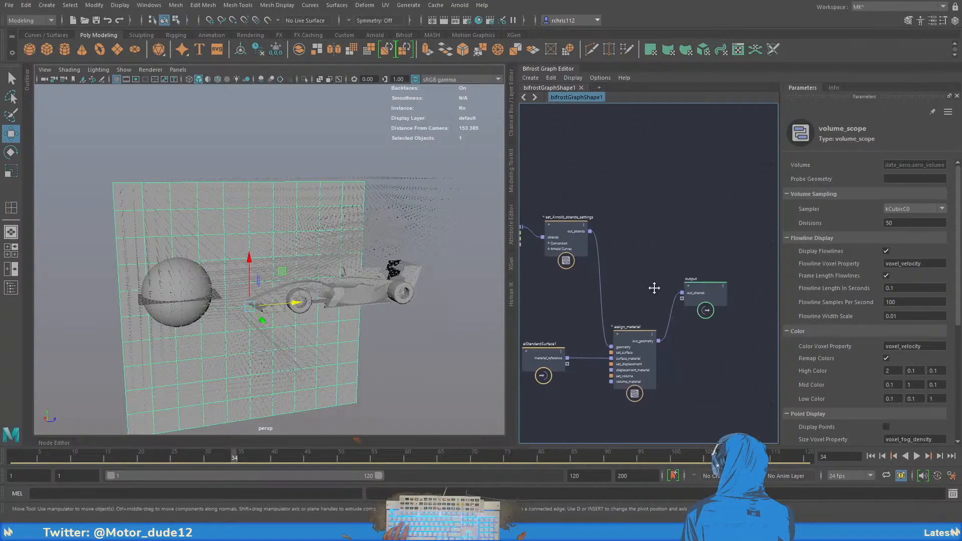
pyautogui.moveTo(600, 301); pyautogui.dragTo(644, 264)
pyautogui.moveTo(671, 310); pyautogui.dragTo(670, 335)
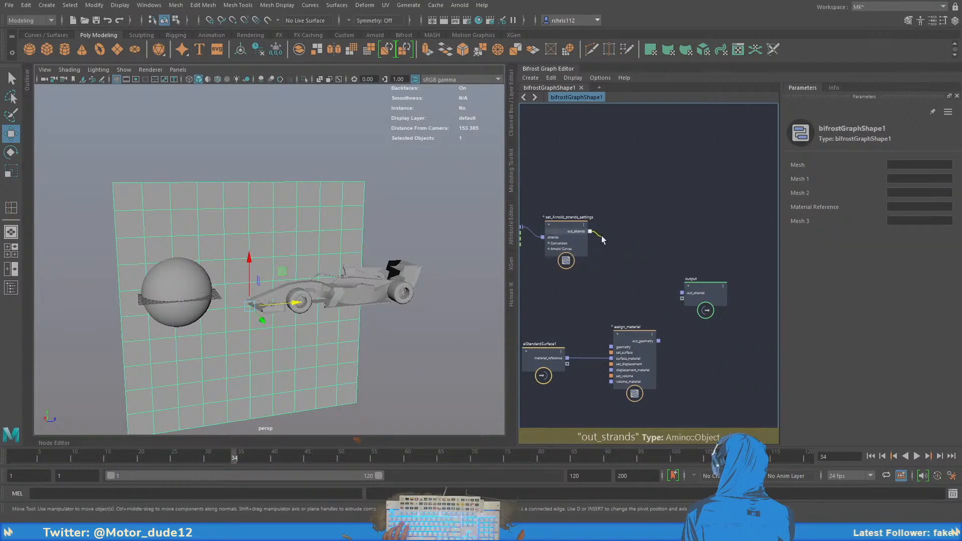
pyautogui.moveTo(590, 231); pyautogui.dragTo(682, 293)
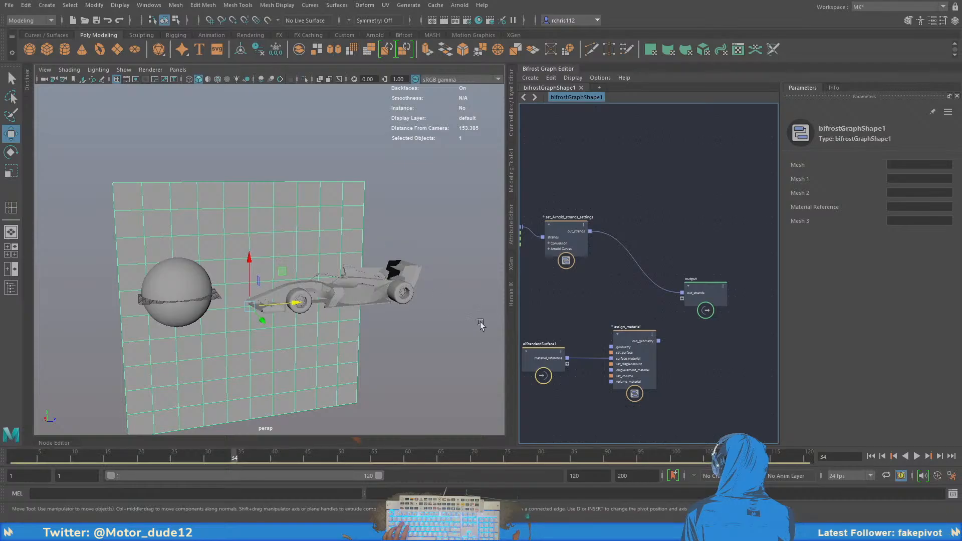
pyautogui.click(13, 458)
# Move the pPlaneShape1 node beside volume_scope and connect its mesh3 output to the probe_geometry input
pyautogui.keyDown('alt'); pyautogui.moveTo(644, 236); pyautogui.dragTo(733, 258, button='middle'); pyautogui.keyUp('alt')
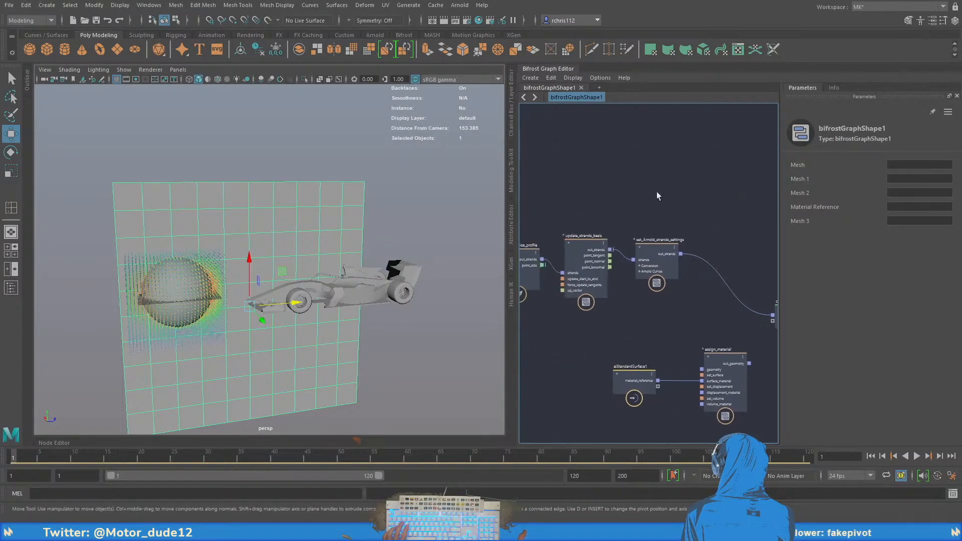
pyautogui.keyDown('alt'); pyautogui.moveTo(528, 192); pyautogui.dragTo(763, 214, button='middle'); pyautogui.keyUp('alt')
pyautogui.keyDown('alt'); pyautogui.moveTo(700, 344); pyautogui.dragTo(771, 332, button='middle'); pyautogui.keyUp('alt')
pyautogui.keyDown('alt'); pyautogui.moveTo(632, 369); pyautogui.dragTo(757, 344, button='middle'); pyautogui.keyUp('alt')
pyautogui.moveTo(564, 353); pyautogui.dragTo(695, 361)
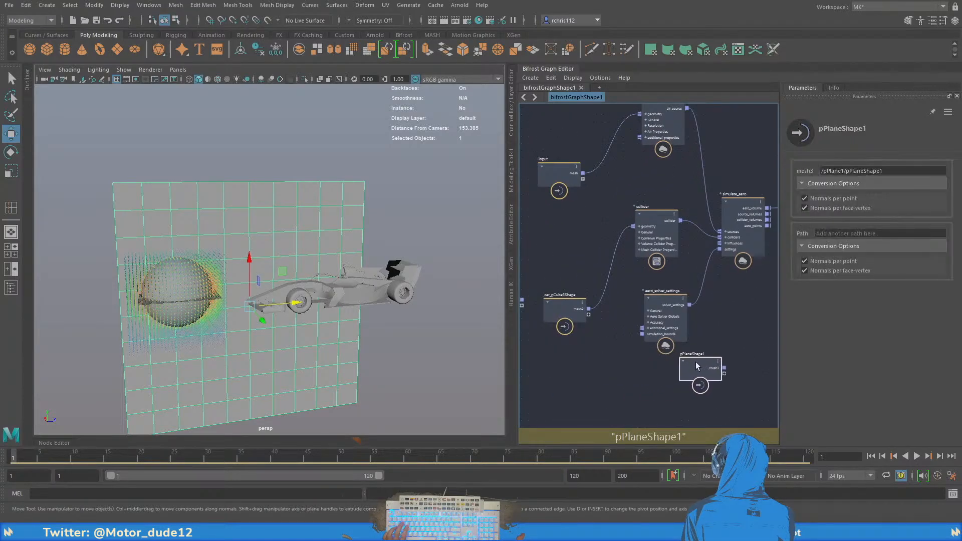
pyautogui.keyDown('alt'); pyautogui.moveTo(722, 321); pyautogui.dragTo(570, 341, button='middle'); pyautogui.keyUp('alt')
pyautogui.moveTo(546, 383); pyautogui.dragTo(604, 339)
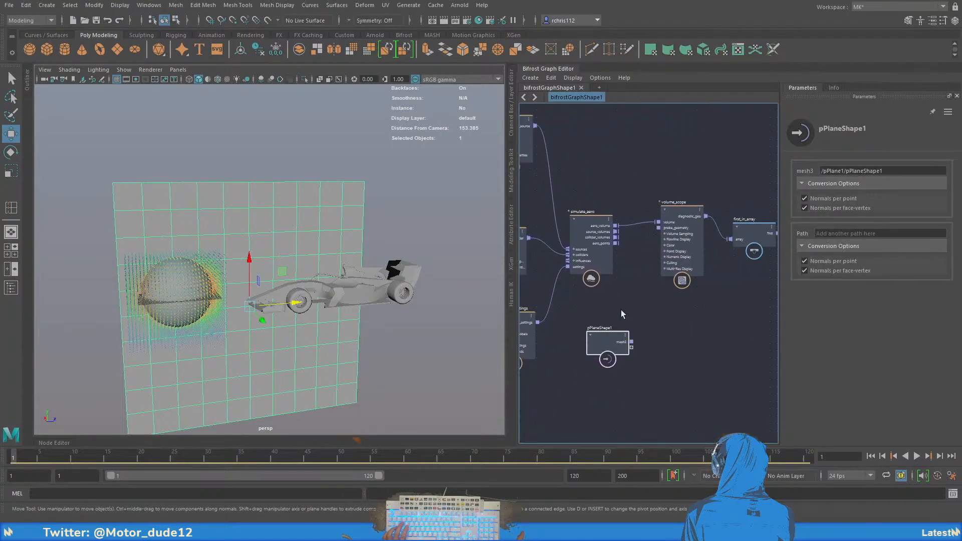
pyautogui.keyDown('alt'); pyautogui.moveTo(621, 310); pyautogui.dragTo(632, 307, button='right'); pyautogui.keyUp('alt')
pyautogui.keyDown('alt'); pyautogui.moveTo(632, 307); pyautogui.dragTo(622, 320, button='middle'); pyautogui.keyUp('alt')
pyautogui.moveTo(619, 363); pyautogui.dragTo(649, 237)
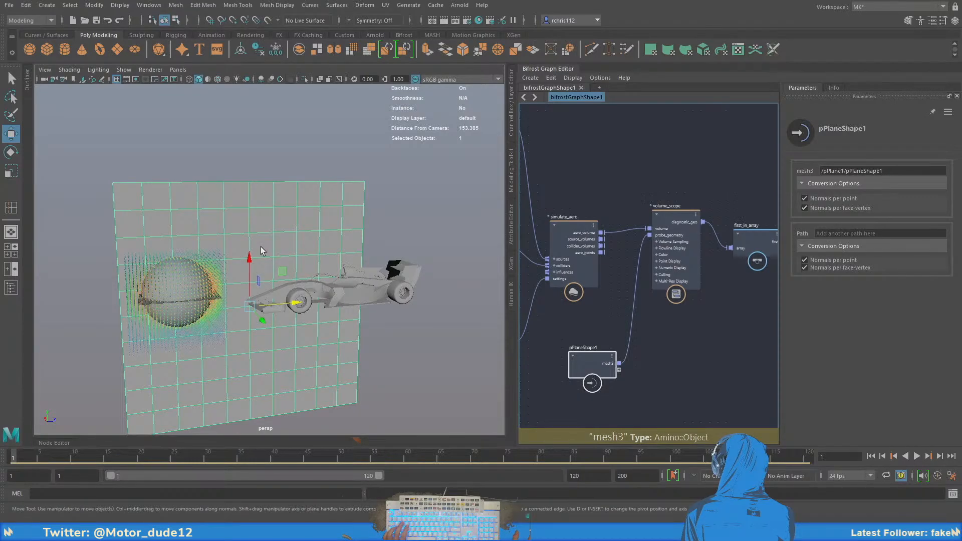
# Play the simulation to about frame 22 and temporarily hide the probe plane to examine the flowlines around the sphere and car
pyautogui.scroll(3, 261, 247)
pyautogui.keyDown('alt'); pyautogui.moveTo(264, 264); pyautogui.dragTo(321, 273); pyautogui.keyUp('alt')
pyautogui.click(917, 456)
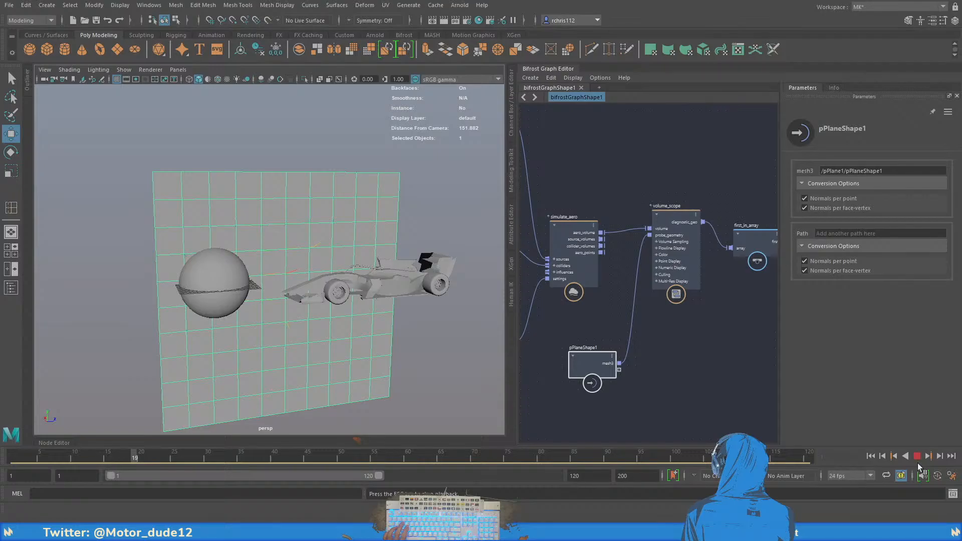
pyautogui.click(916, 457)
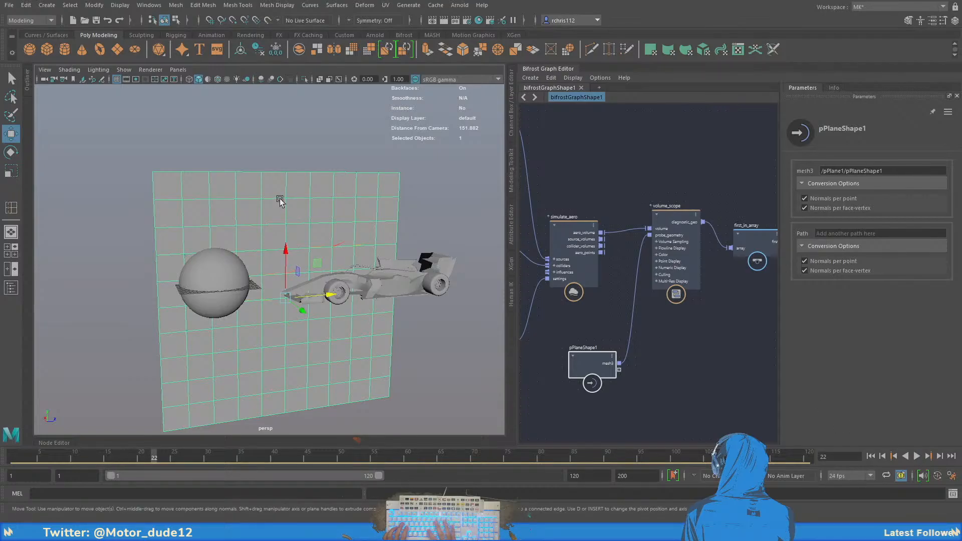
pyautogui.hotkey('ctrl', 'h')
pyautogui.keyDown('alt'); pyautogui.moveTo(333, 208); pyautogui.dragTo(336, 258); pyautogui.keyUp('alt')
pyautogui.scroll(4, 307, 251)
pyautogui.hotkey('ctrl', 'h')
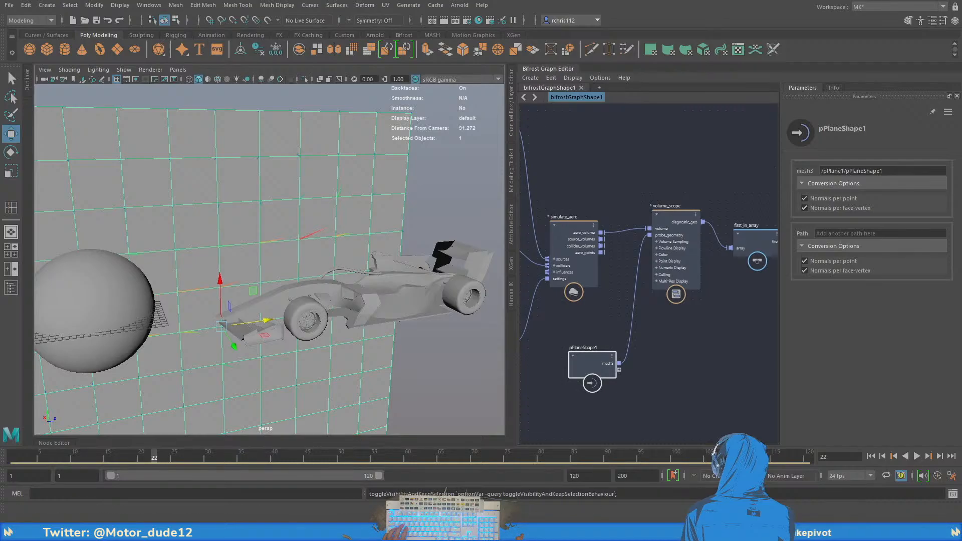
pyautogui.keyDown('alt'); pyautogui.moveTo(373, 232); pyautogui.dragTo(403, 269, button='middle'); pyautogui.keyUp('alt')
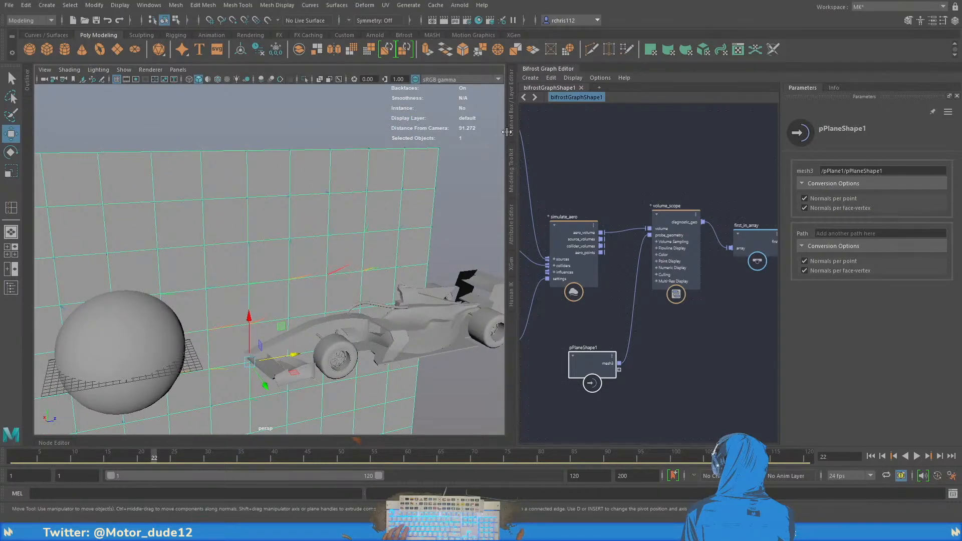
# Return to frame 1 and set the probe plane's Subdivisions Width and Subdivisions Height to 30
pyautogui.click(870, 456)
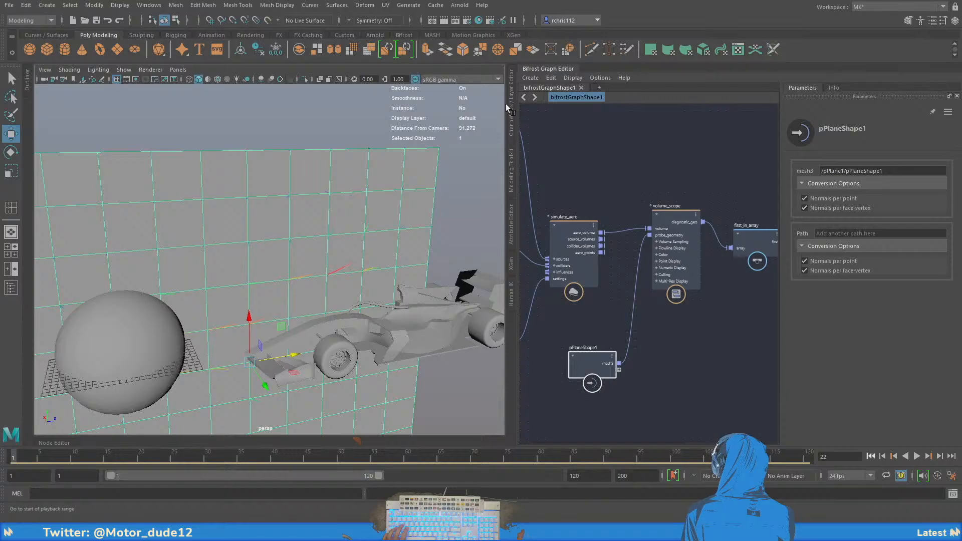
pyautogui.keyDown('alt'); pyautogui.moveTo(401, 240); pyautogui.dragTo(378, 220); pyautogui.keyUp('alt')
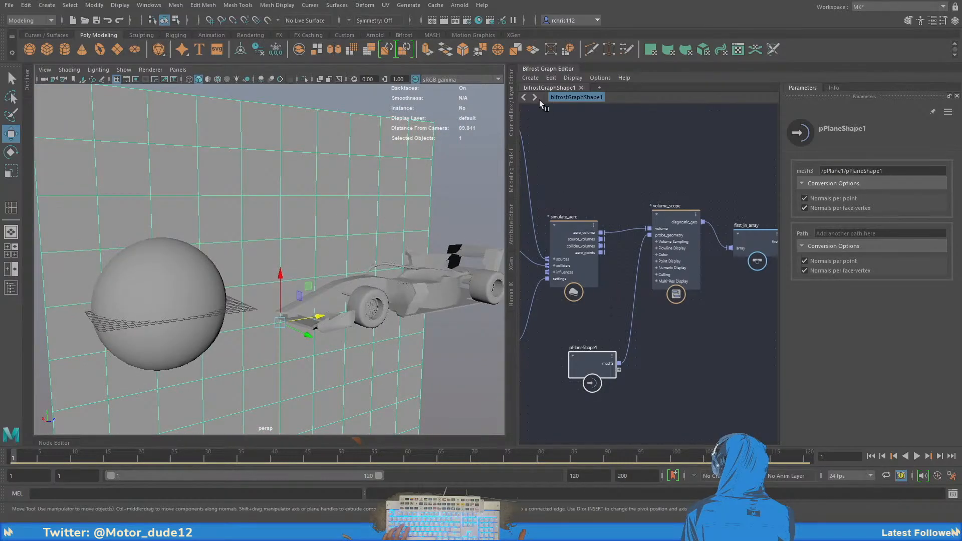
pyautogui.click(508, 110)
pyautogui.click(391, 202)
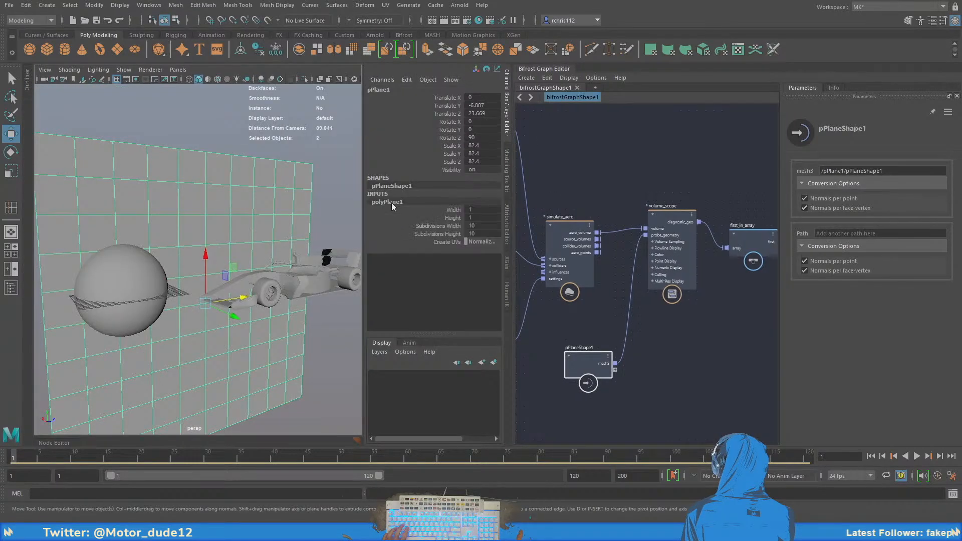
pyautogui.moveTo(484, 226); pyautogui.dragTo(485, 233)
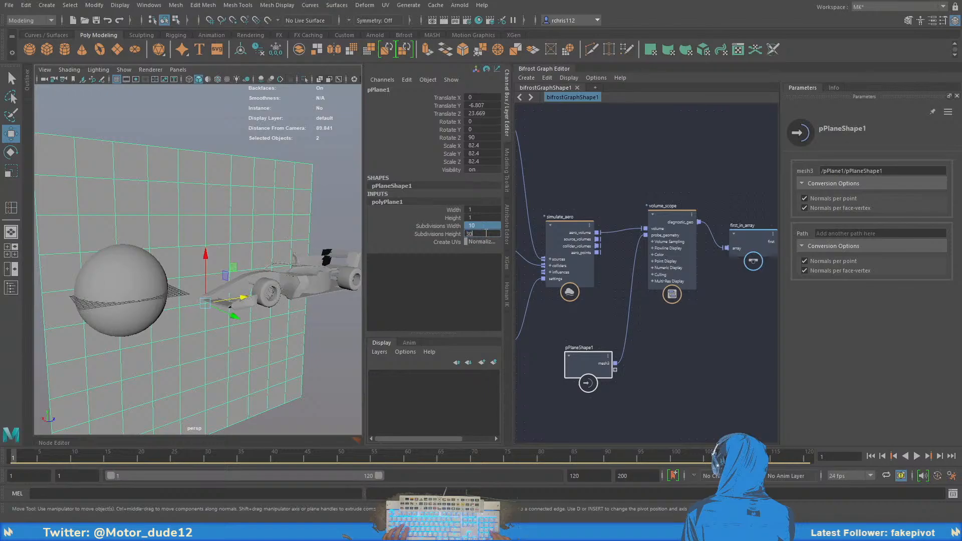
pyautogui.write('30')
pyautogui.press('Return')
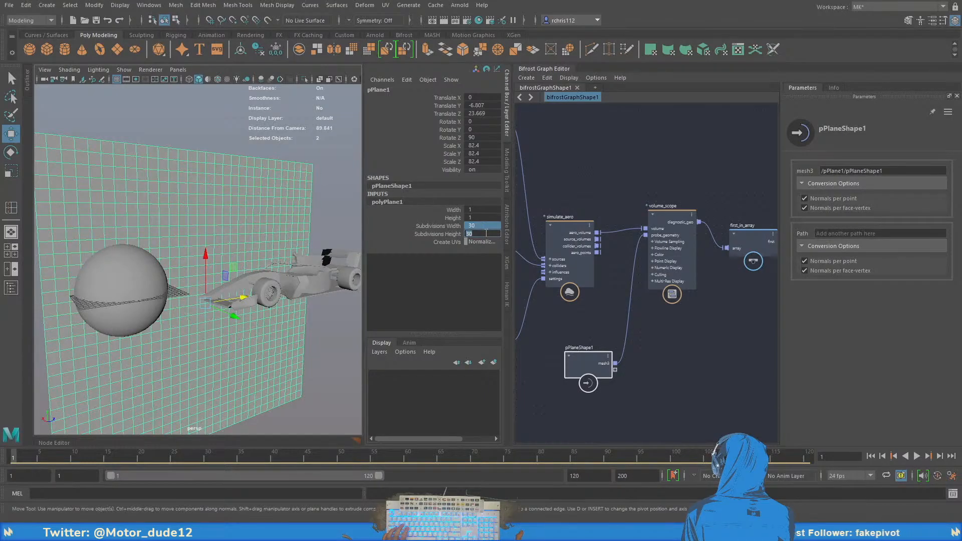
pyautogui.click(507, 103)
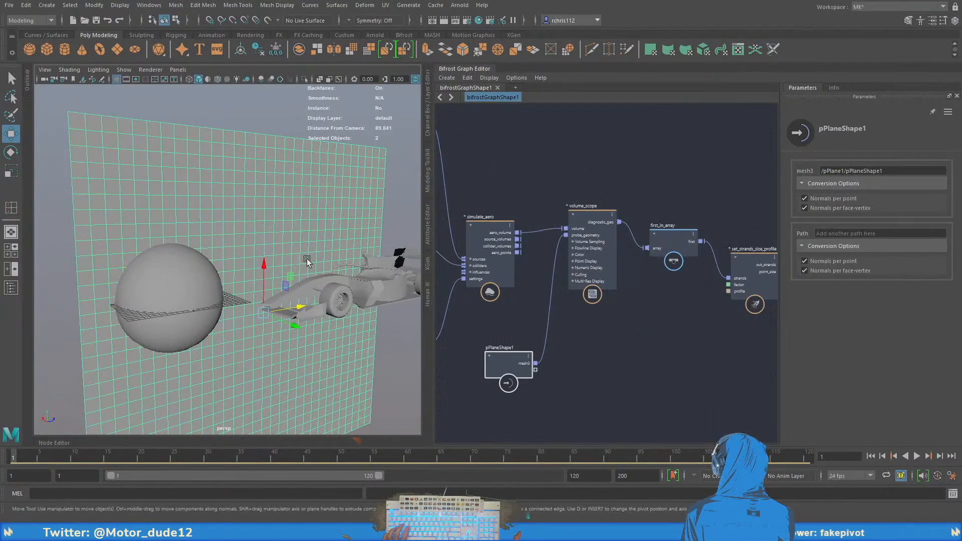
# Reselect the upright probe plane and hide it in the viewport
pyautogui.keyDown('alt'); pyautogui.moveTo(307, 260); pyautogui.dragTo(294, 296); pyautogui.keyUp('alt')
pyautogui.click(362, 126)
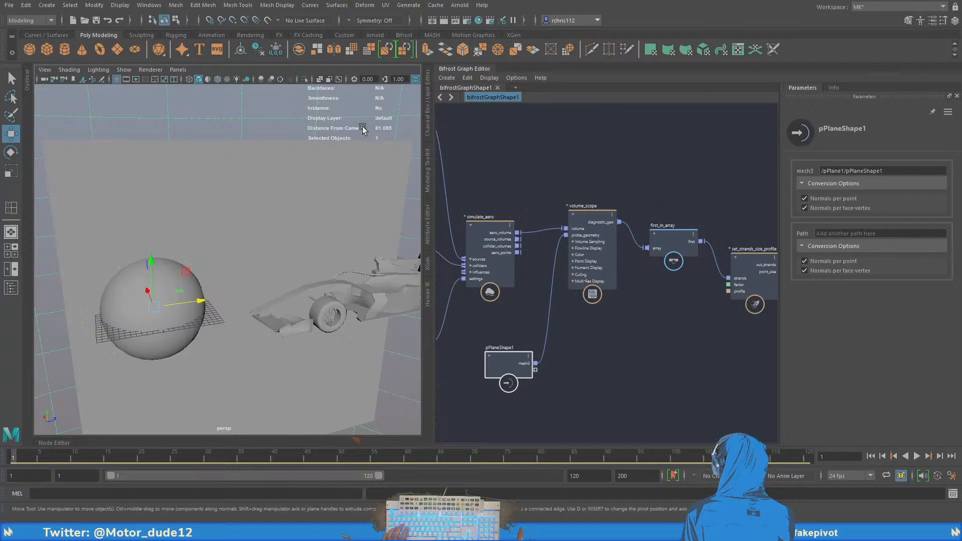
pyautogui.click(355, 266)
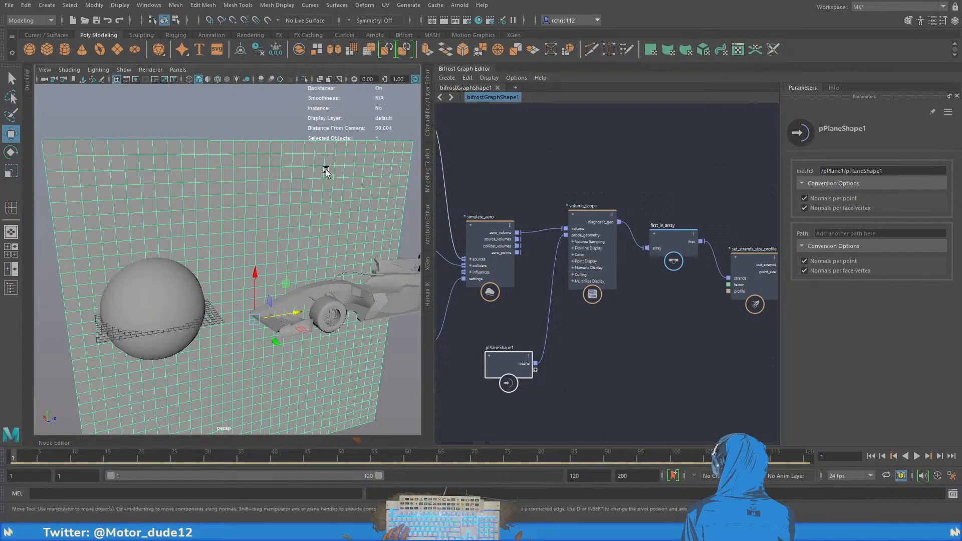
pyautogui.hotkey('ctrl', 'h')
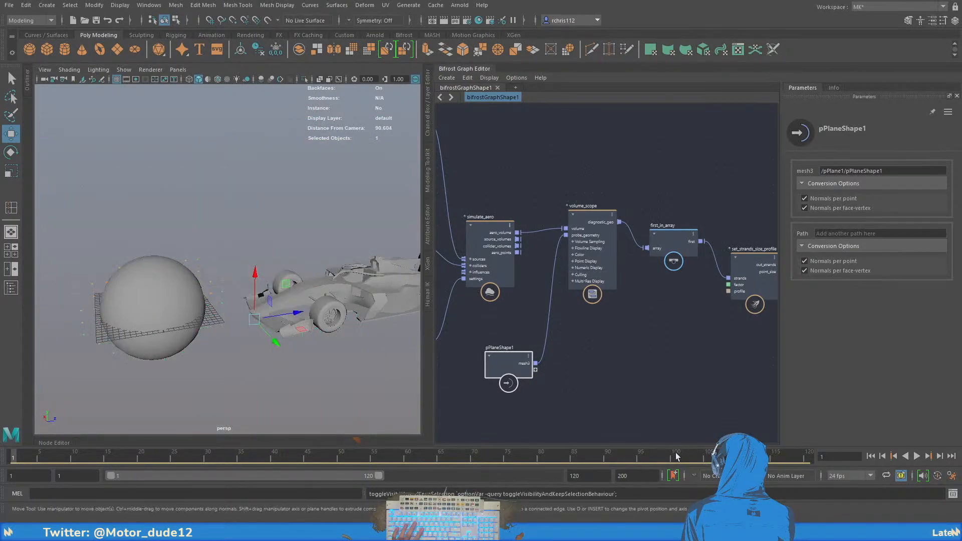
# Play the simulation to about frame 34 and examine the flowlines between the sphere and the front of the car
pyautogui.click(917, 456)
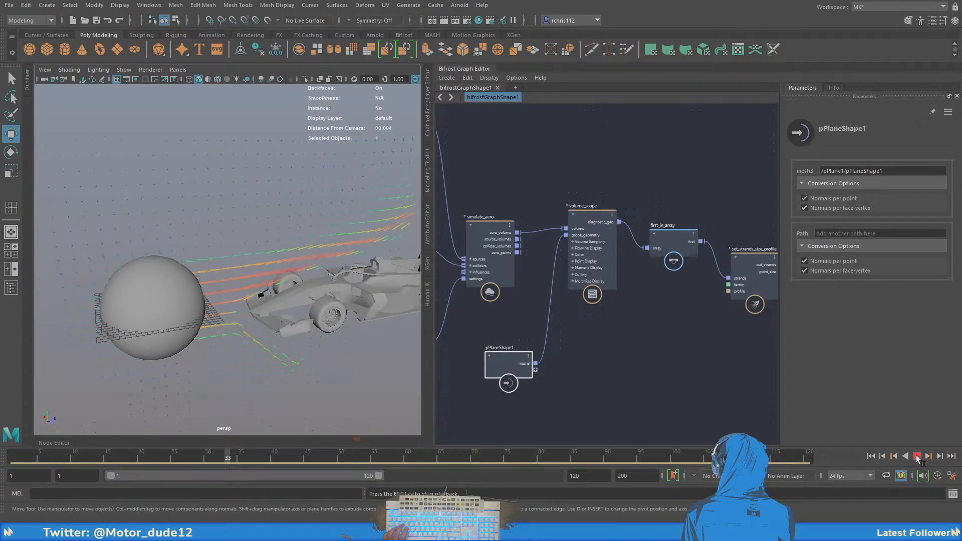
pyautogui.press('Escape')
pyautogui.keyDown('alt'); pyautogui.moveTo(341, 288); pyautogui.dragTo(302, 286); pyautogui.keyUp('alt')
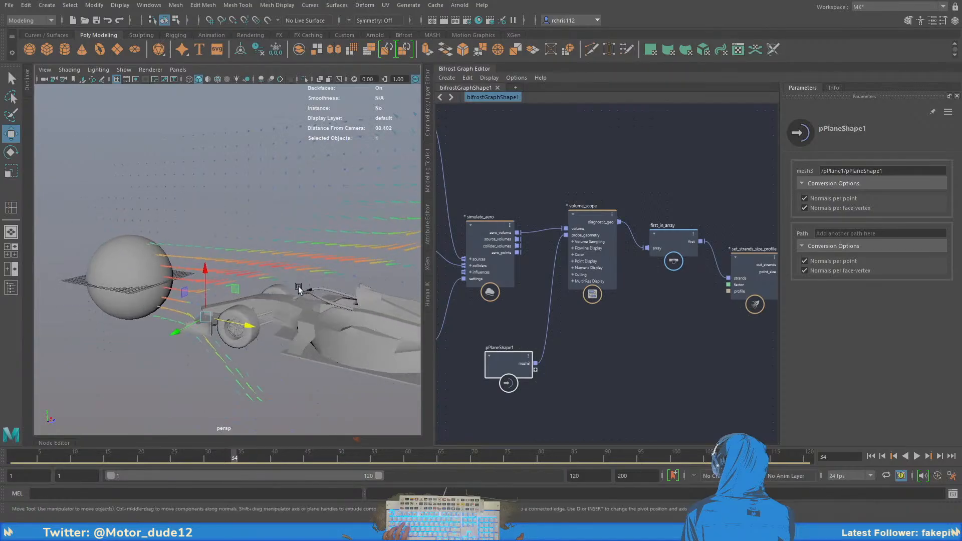
pyautogui.keyDown('alt'); pyautogui.moveTo(302, 285); pyautogui.dragTo(318, 311, button='right'); pyautogui.keyUp('alt')
pyautogui.keyDown('alt'); pyautogui.moveTo(317, 311); pyautogui.dragTo(306, 311); pyautogui.keyUp('alt')
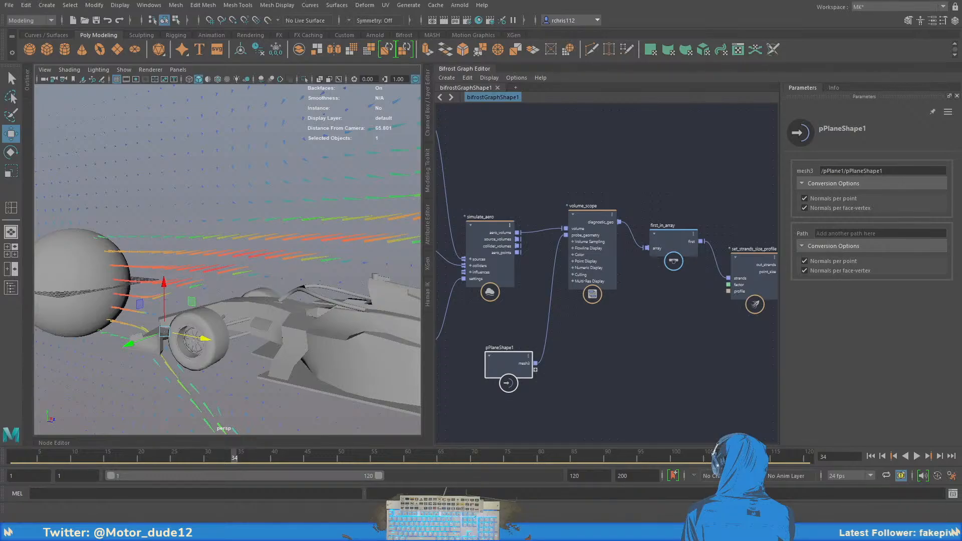
# Set the Flowline Width Scale of volume_scope to 0.2
pyautogui.moveTo(632, 381); pyautogui.dragTo(604, 386, button='middle')
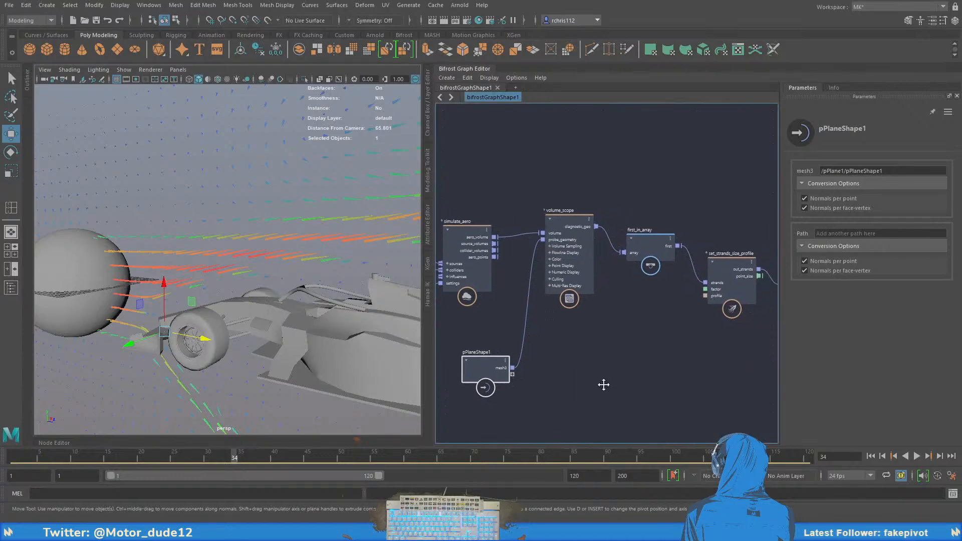
pyautogui.click(563, 231)
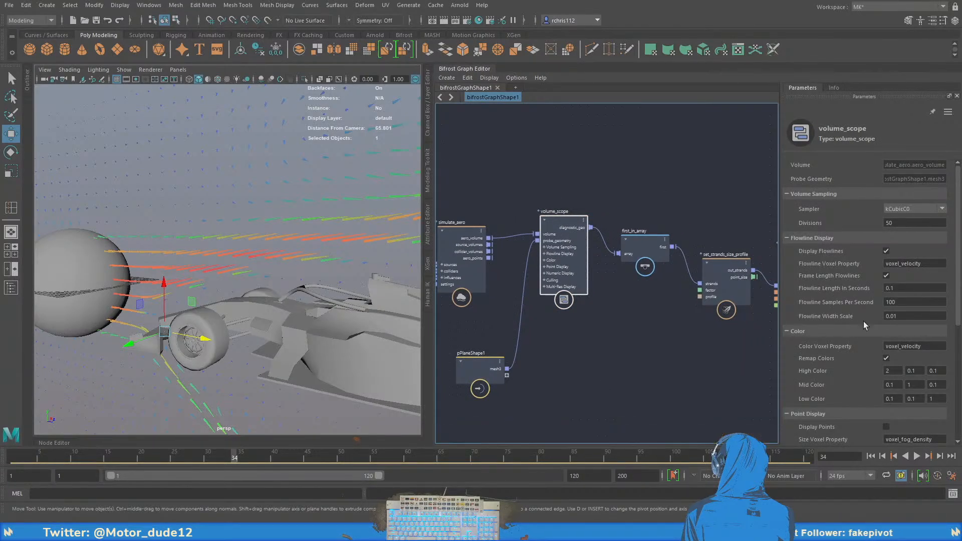
pyautogui.click(892, 316)
pyautogui.write('2')
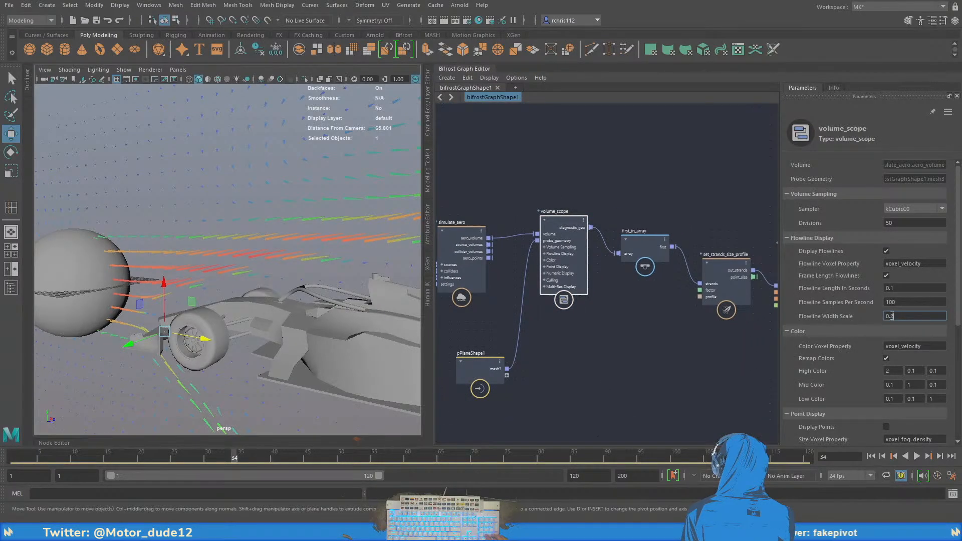
# Replay the simulation from frame 1 to about frame 25 and look over the nodes feeding simulate_aero
pyautogui.click(871, 456)
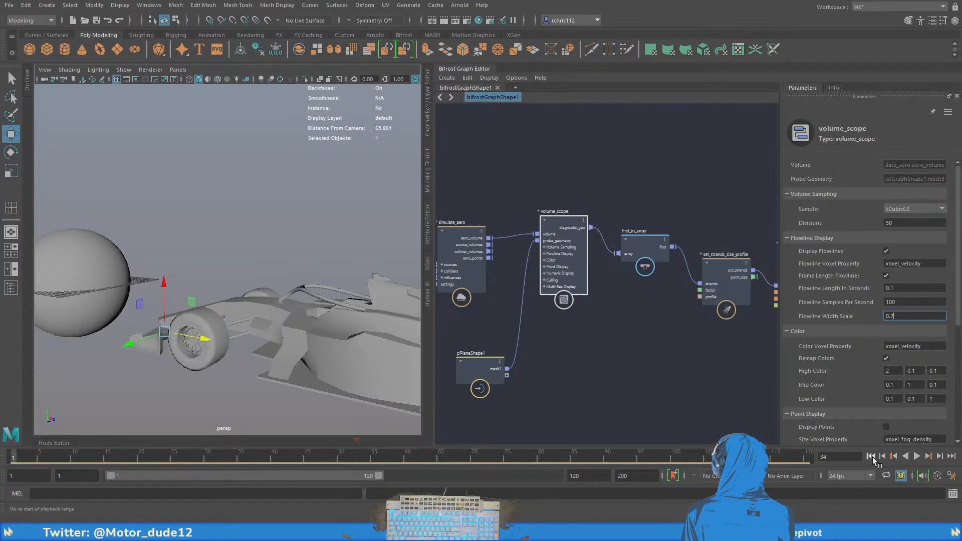
pyautogui.click(917, 456)
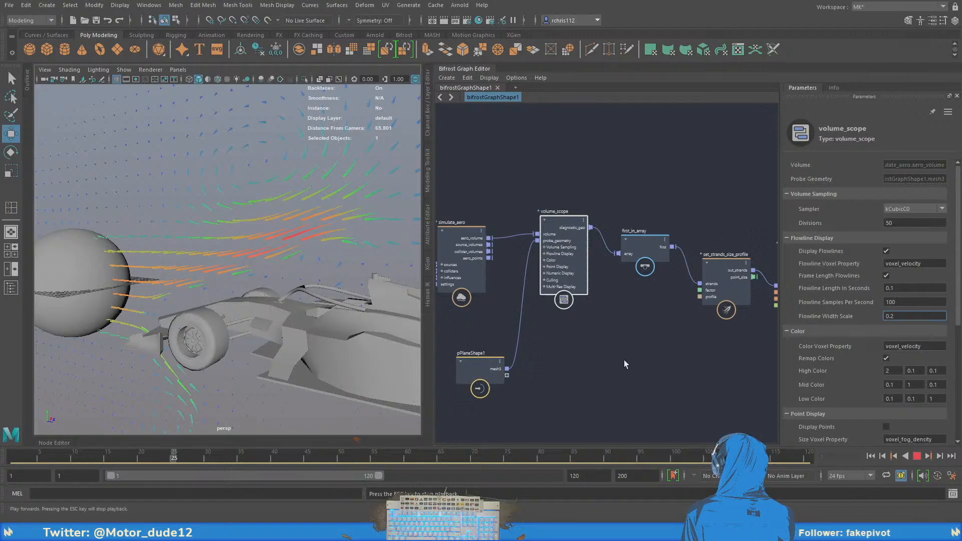
pyautogui.moveTo(624, 364); pyautogui.dragTo(667, 365, button='middle')
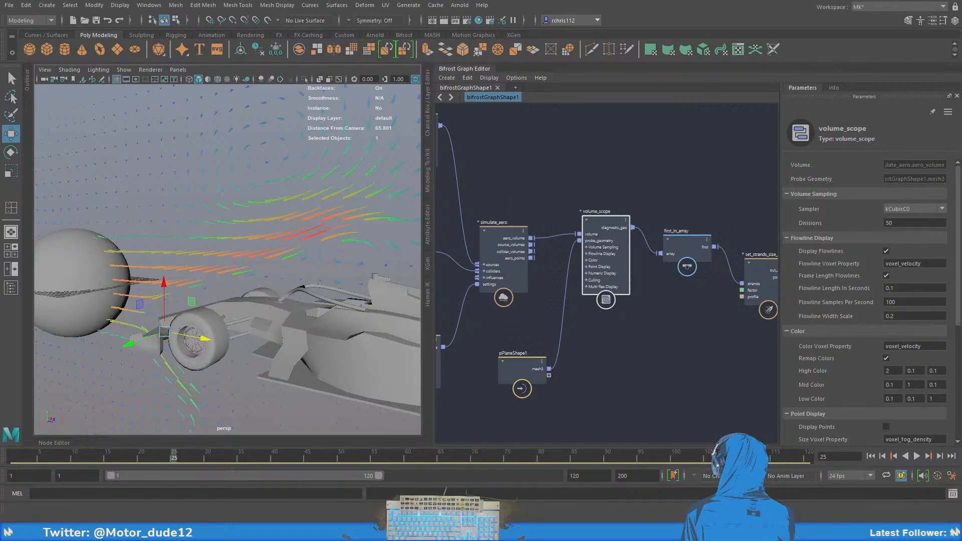
pyautogui.keyDown('alt'); pyautogui.moveTo(669, 371); pyautogui.dragTo(774, 378, button='middle'); pyautogui.keyUp('alt')
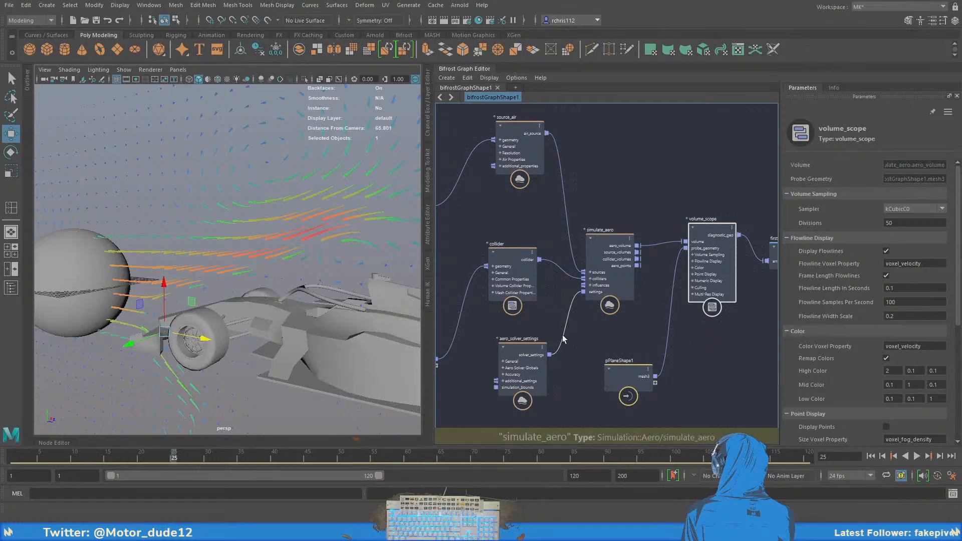
pyautogui.keyDown('alt'); pyautogui.moveTo(599, 334); pyautogui.dragTo(645, 346, button='middle'); pyautogui.keyUp('alt')
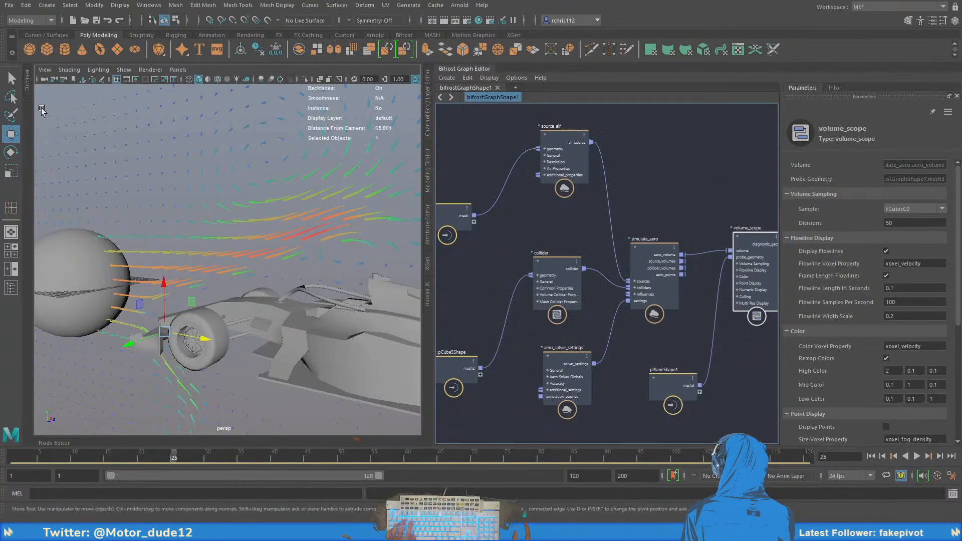
# Collapse the Bifrost Graph Editor, open the Outliner and unhide pPlane1
pyautogui.click(426, 100)
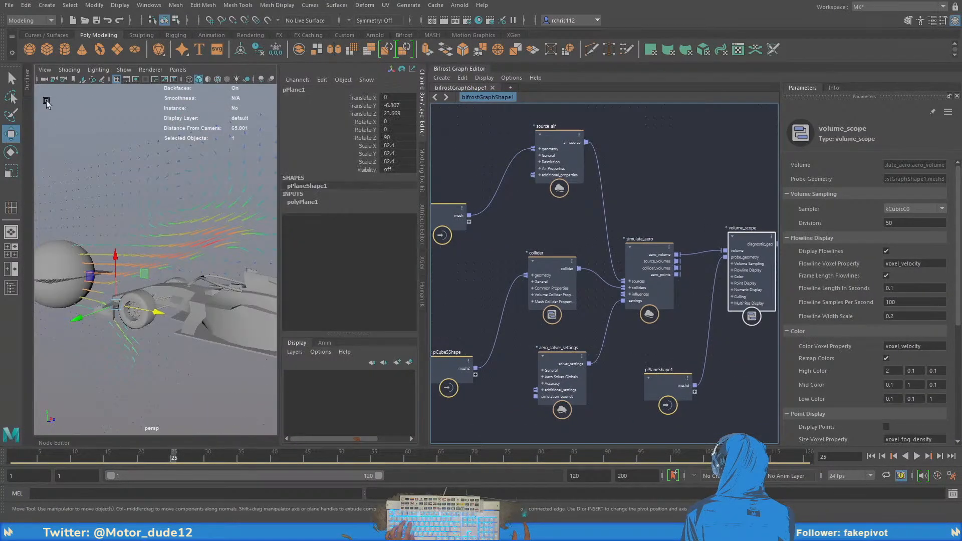
pyautogui.click(420, 100)
pyautogui.click(387, 67)
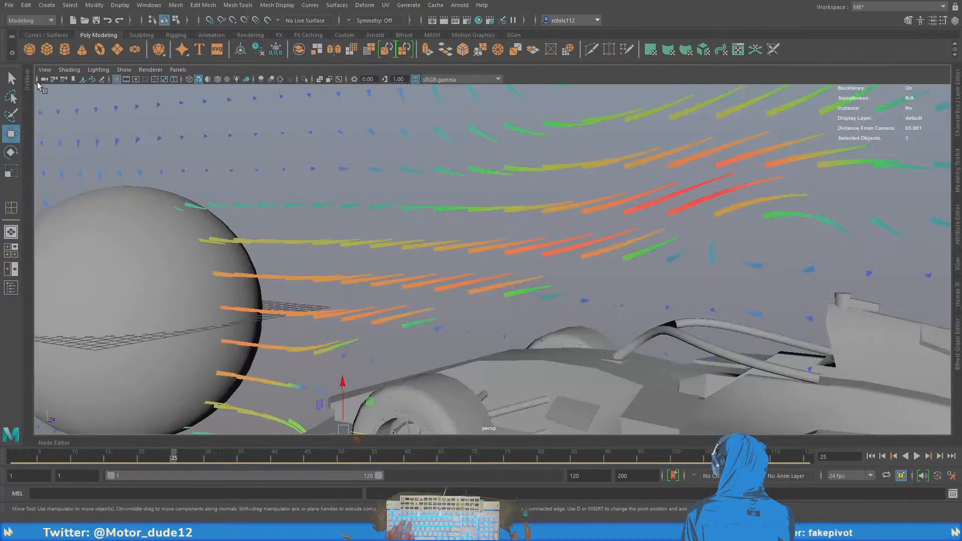
pyautogui.click(28, 79)
pyautogui.click(28, 79)
pyautogui.click(65, 161)
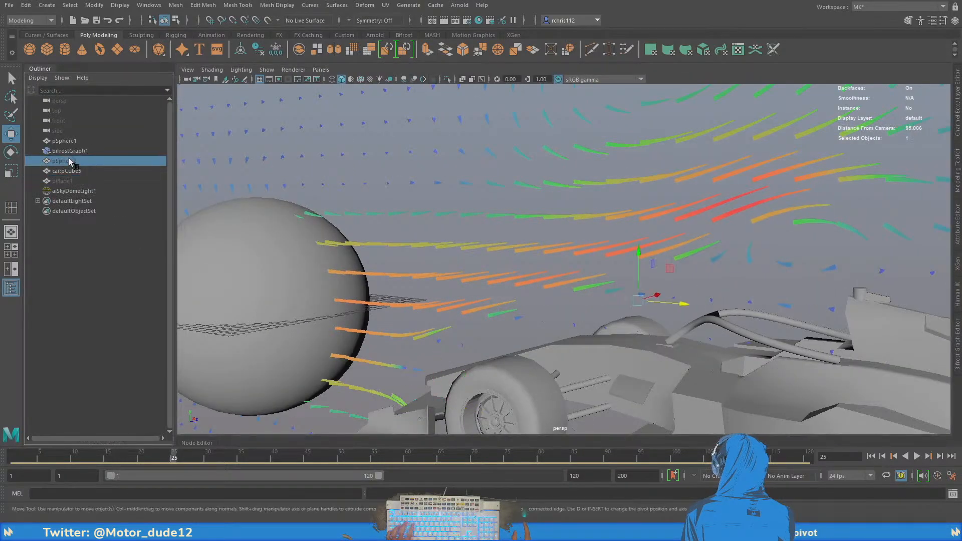
pyautogui.click(71, 179)
pyautogui.press('f')
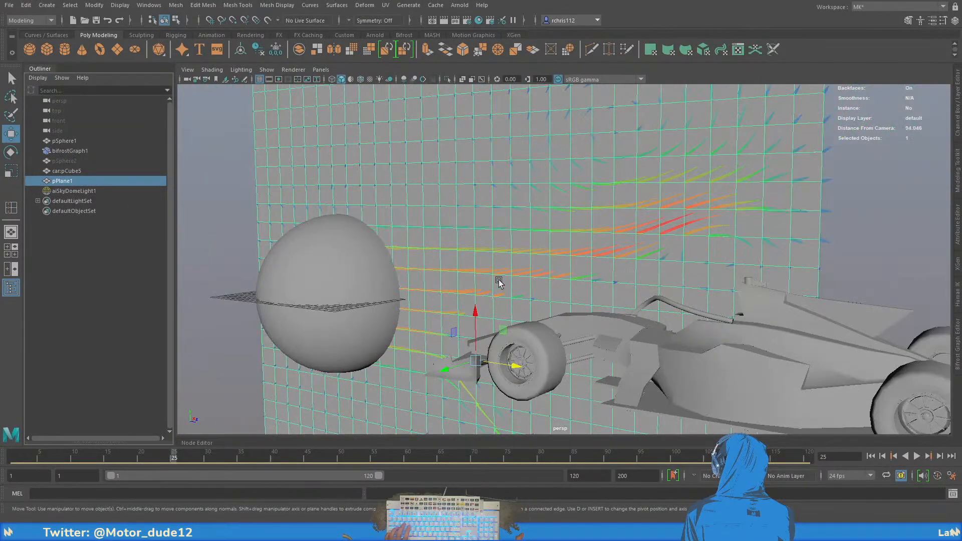
# Set the Subdivisions Width and Subdivisions Height of pPlane1 to 60
pyautogui.click(956, 132)
pyautogui.click(828, 201)
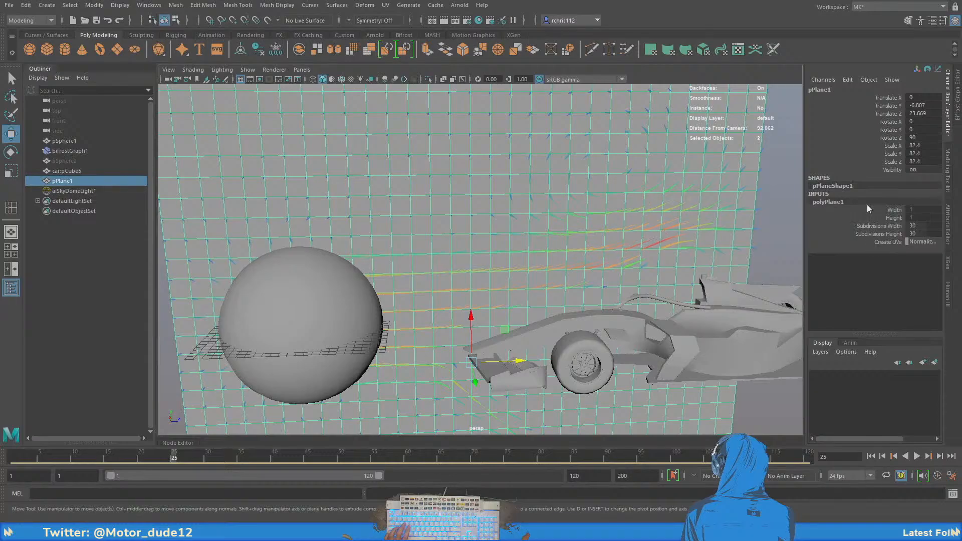
pyautogui.moveTo(924, 226); pyautogui.dragTo(927, 230)
pyautogui.click(927, 234)
pyautogui.write('60')
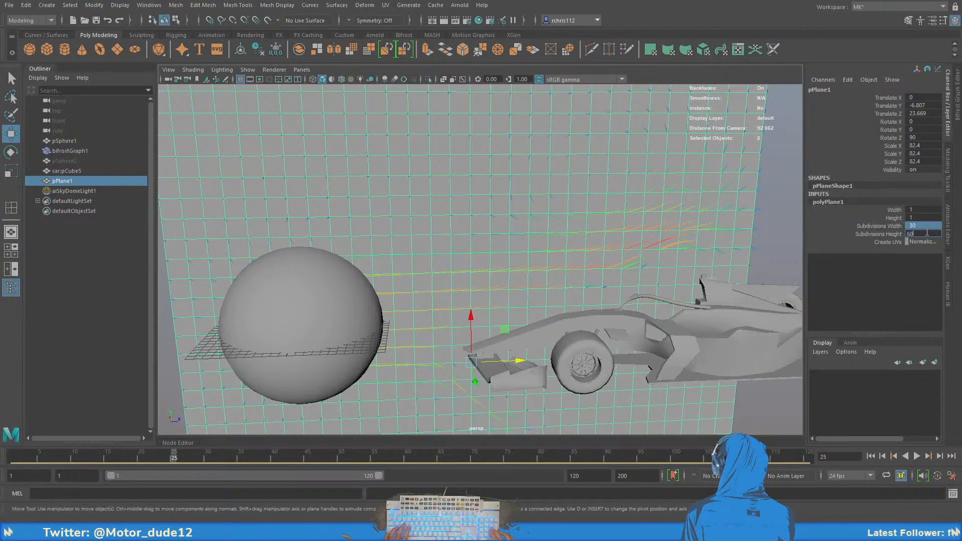
pyautogui.press('Return')
# Hide the densely subdivided probe plane so that only the flowlines, sphere and car are displayed
pyautogui.moveTo(606, 260)
pyautogui.keyDown('alt'); pyautogui.mouseDown()
pyautogui.moveTo(579, 215)
pyautogui.moveTo(635, 255)
pyautogui.moveTo(622, 263)
pyautogui.mouseUp(); pyautogui.keyUp('alt')
pyautogui.press('h')
pyautogui.scroll(-5, 622, 263)
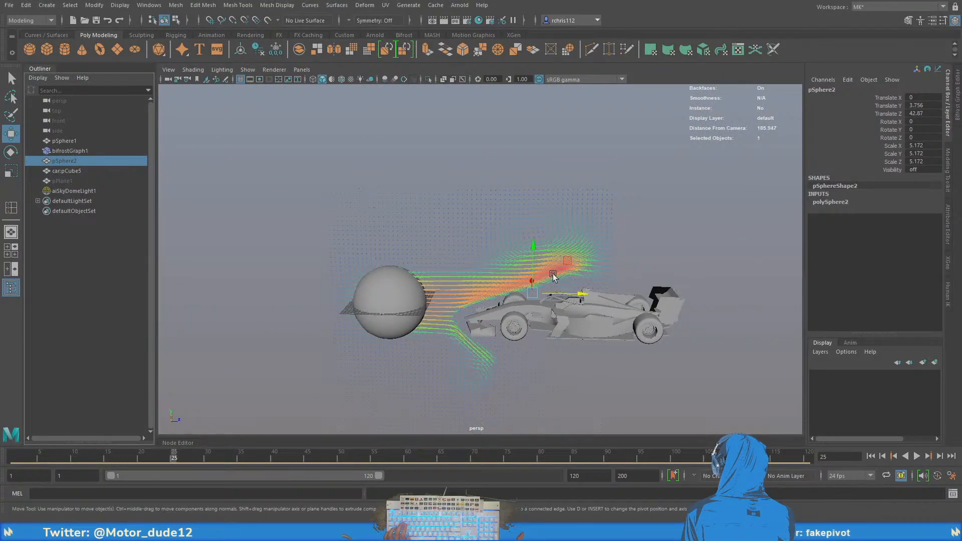
# Move pPlane1 to about 55.14 in Translate Z and stretch its Scale Z to about 124.34 so it spans the whole car
pyautogui.moveTo(583, 294); pyautogui.dragTo(616, 299)
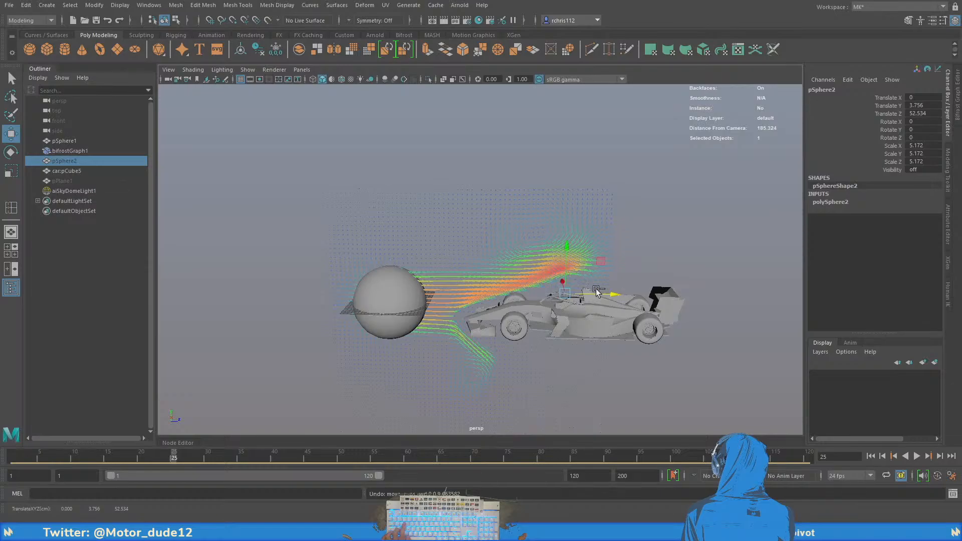
pyautogui.hotkey('ctrl', 'z')
pyautogui.click(68, 181)
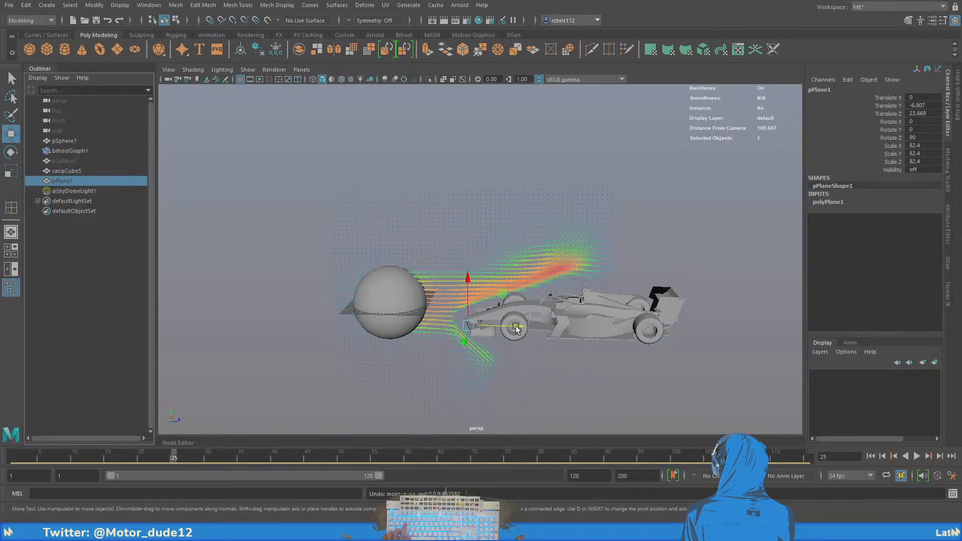
pyautogui.moveTo(528, 321); pyautogui.dragTo(623, 331)
pyautogui.press('r')
pyautogui.press('w')
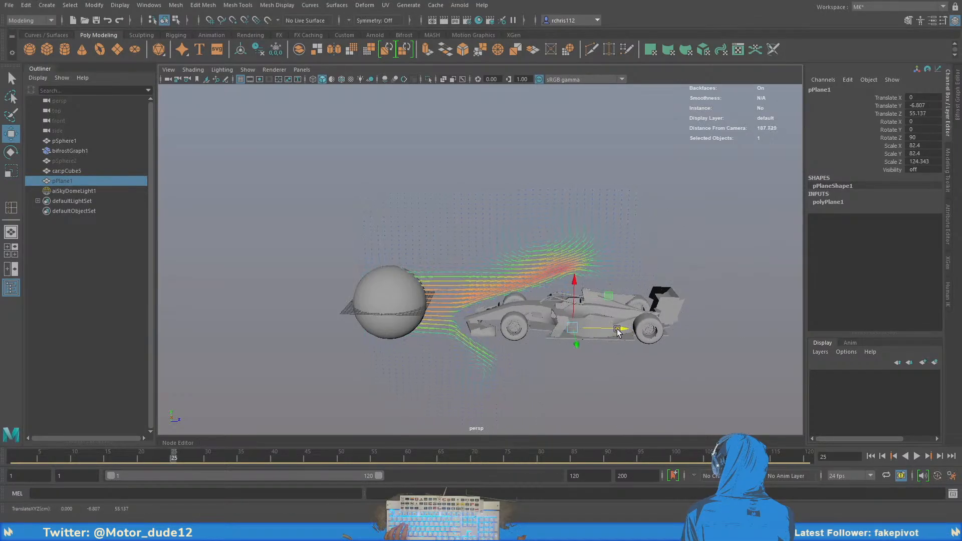
# Set pPlane1's Subdivisions Width and Subdivisions Height to 70
pyautogui.click(832, 202)
pyautogui.moveTo(917, 226); pyautogui.dragTo(918, 230)
pyautogui.write('70')
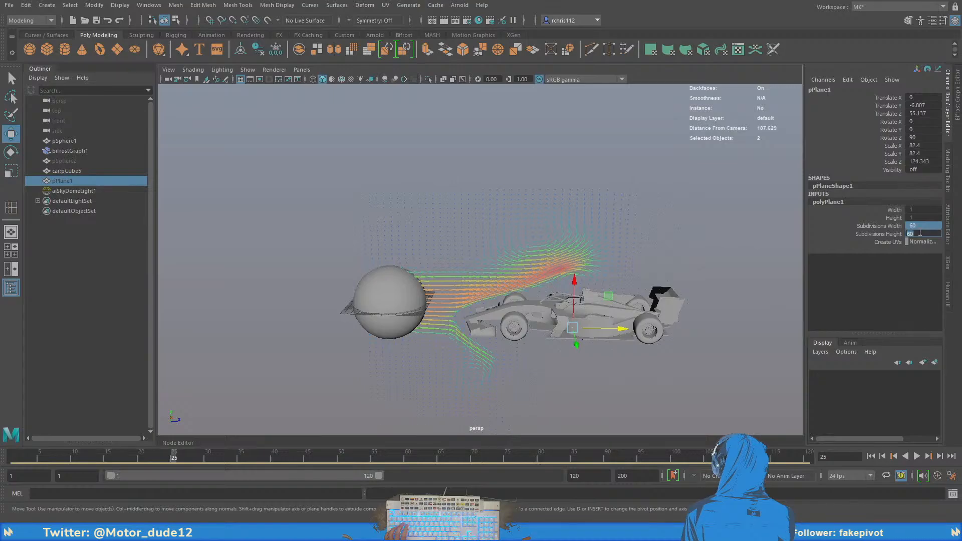
pyautogui.press('Return')
# Rewind to frame 1, play the aero simulation with the denser probe plane and stop playback at frame 49
pyautogui.keyDown('alt'); pyautogui.moveTo(475, 256); pyautogui.dragTo(653, 295, button='right'); pyautogui.keyUp('alt')
pyautogui.keyDown('alt'); pyautogui.moveTo(653, 295); pyautogui.dragTo(632, 290); pyautogui.keyUp('alt')
pyautogui.keyDown('alt'); pyautogui.moveTo(631, 290); pyautogui.dragTo(612, 282, button='middle'); pyautogui.keyUp('alt')
pyautogui.click(13, 458)
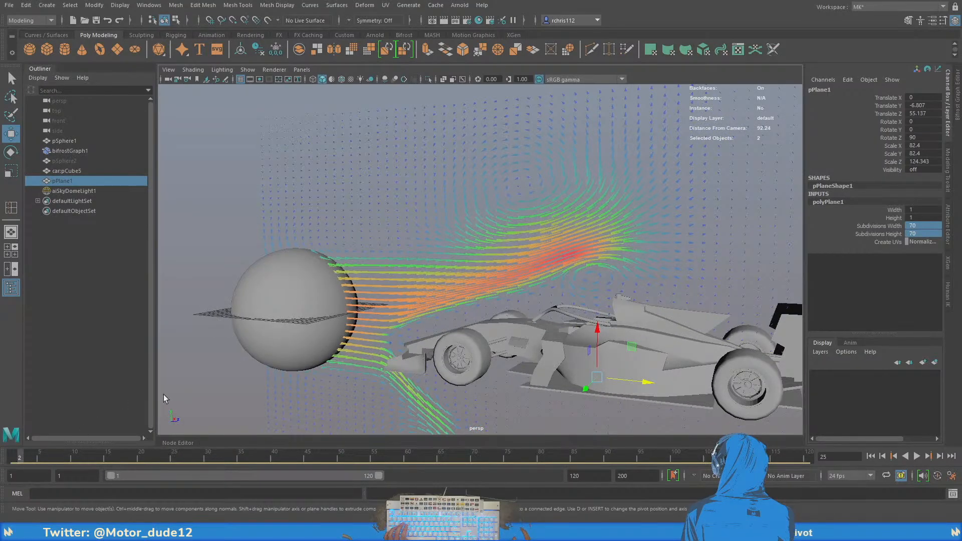
pyautogui.keyDown('alt'); pyautogui.moveTo(548, 304); pyautogui.dragTo(479, 294, button='right'); pyautogui.keyUp('alt')
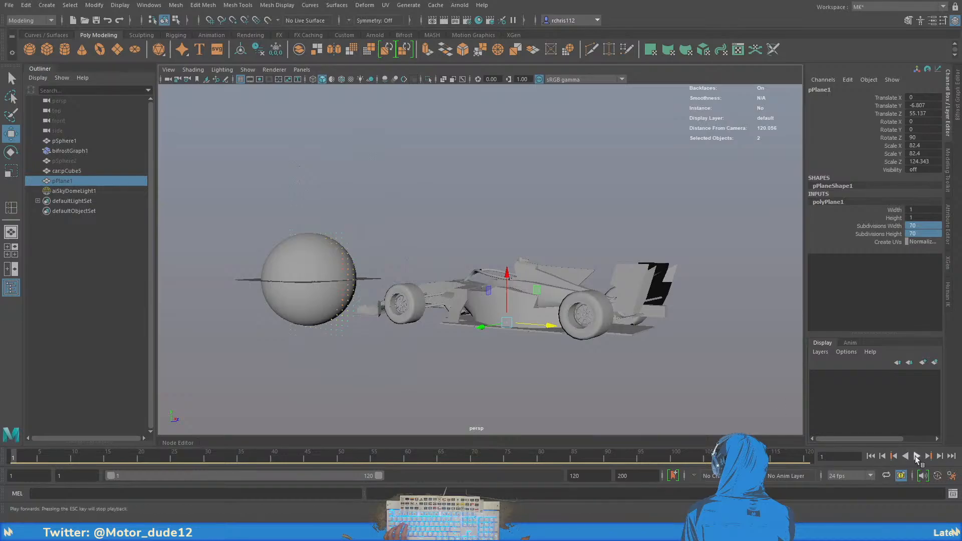
pyautogui.click(917, 456)
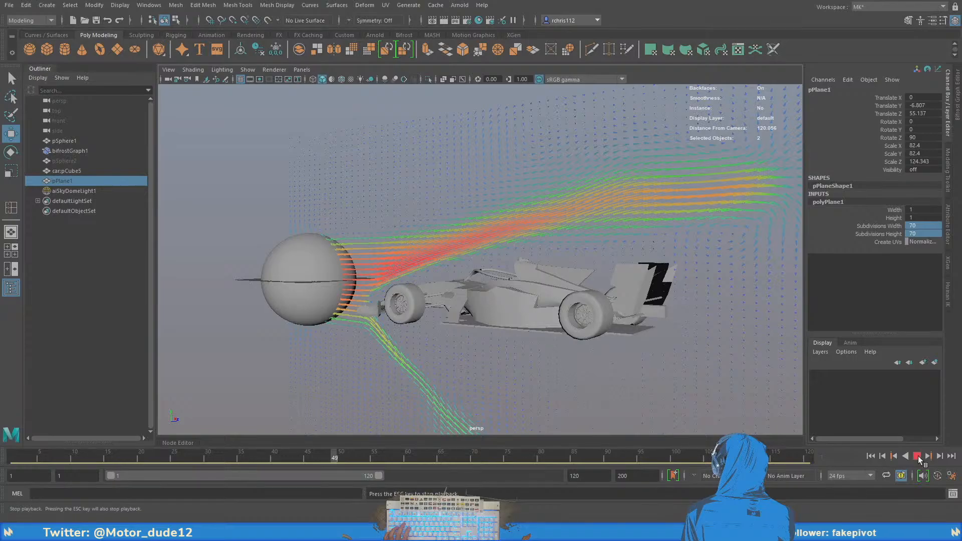
pyautogui.click(918, 456)
# Try rotating pPlane1 to about -84.97 in Rotate X and sliding it along the car to view cross-sections of the flow
pyautogui.keyDown('alt'); pyautogui.moveTo(551, 326); pyautogui.dragTo(460, 372); pyautogui.keyUp('alt')
pyautogui.press('e')
pyautogui.keyDown('alt'); pyautogui.moveTo(467, 319); pyautogui.dragTo(502, 288); pyautogui.keyUp('alt')
pyautogui.press('w')
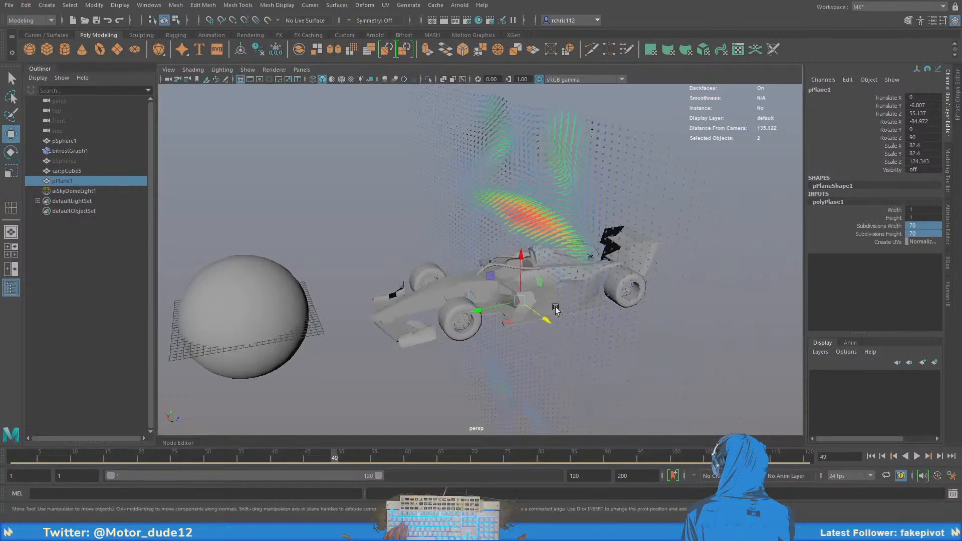
pyautogui.moveTo(555, 308); pyautogui.dragTo(372, 330)
pyautogui.keyDown('alt'); pyautogui.moveTo(476, 305); pyautogui.dragTo(588, 350); pyautogui.keyUp('alt')
# Undo the trial rotation and moves of pPlane1
pyautogui.hotkey('ctrl', 'z')
pyautogui.hotkey('ctrl', 'z')
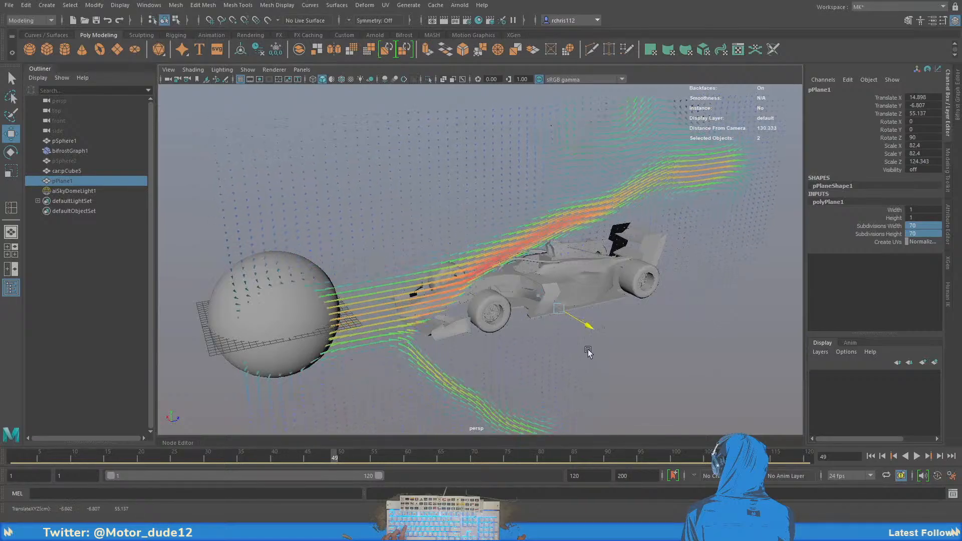
pyautogui.hotkey('ctrl', 'z')
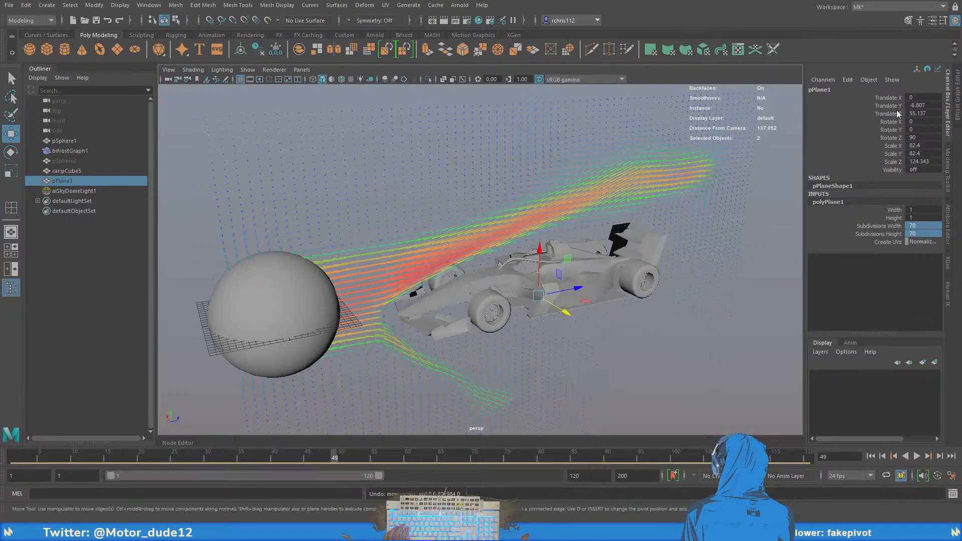
# Reopen the Bifrost Graph Editor beside the viewport and collapse the Channel Box to make room for the node graph
pyautogui.click(957, 103)
pyautogui.keyDown('alt'); pyautogui.moveTo(716, 236); pyautogui.dragTo(766, 241, button='middle'); pyautogui.keyUp('alt')
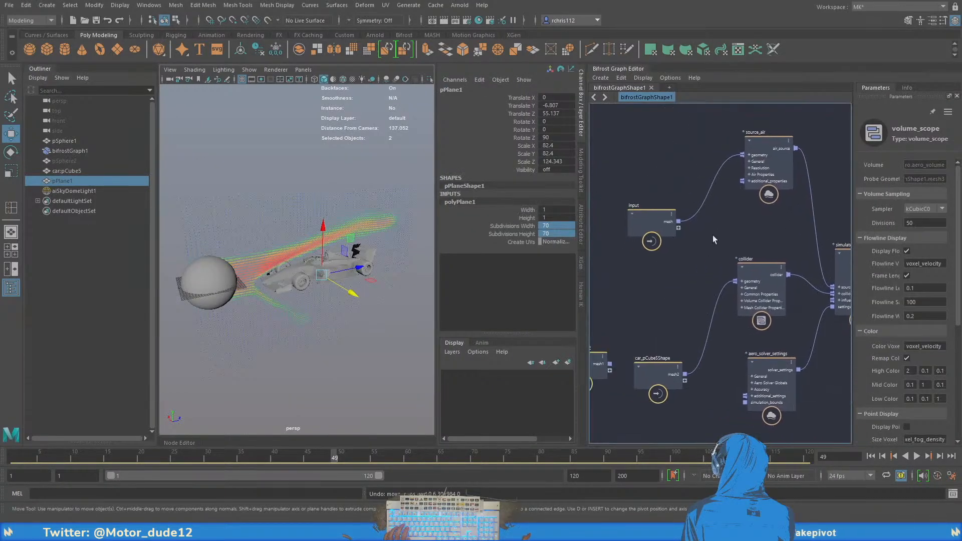
pyautogui.scroll(-2, 699, 273)
pyautogui.keyDown('alt'); pyautogui.moveTo(698, 272); pyautogui.dragTo(651, 277, button='middle'); pyautogui.keyUp('alt')
pyautogui.keyDown('alt'); pyautogui.moveTo(765, 341); pyautogui.dragTo(736, 351, button='middle'); pyautogui.keyUp('alt')
pyautogui.scroll(-4, 729, 335)
pyautogui.keyDown('alt'); pyautogui.moveTo(702, 236); pyautogui.dragTo(777, 242, button='middle'); pyautogui.keyUp('alt')
pyautogui.scroll(2, 661, 186)
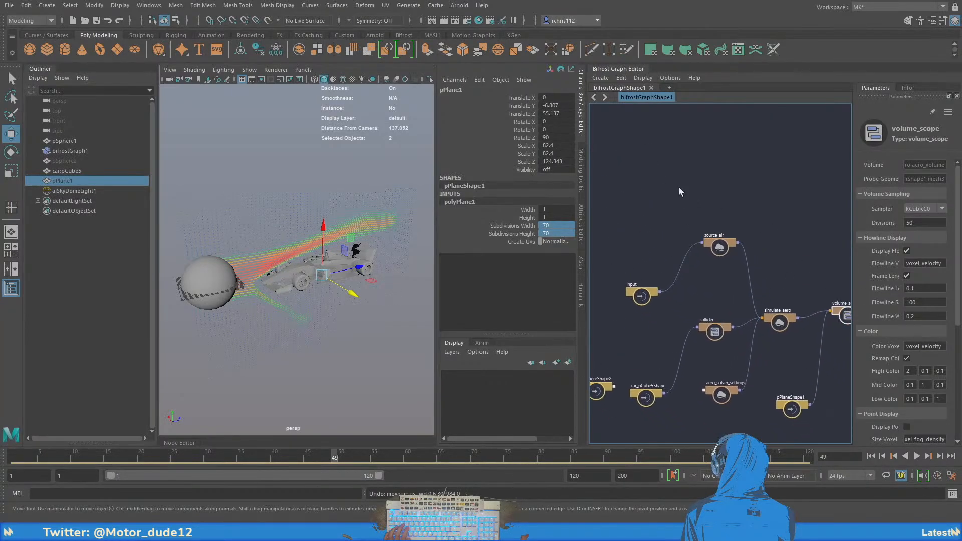
pyautogui.click(581, 107)
# Review the volume_scope node's parameters from the flowline and color settings down to the multi-res display settings
pyautogui.scroll(3, 671, 269)
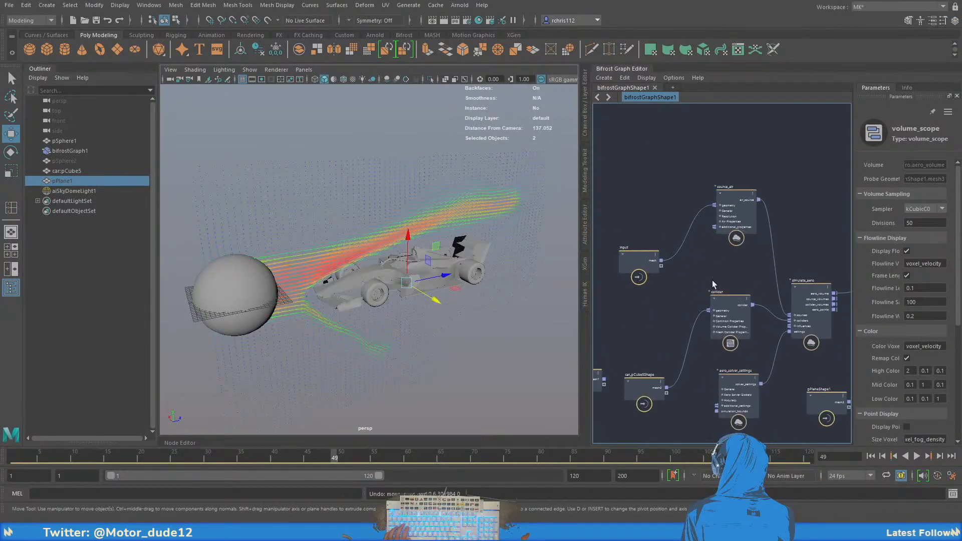
pyautogui.keyDown('alt'); pyautogui.moveTo(744, 255); pyautogui.dragTo(679, 251, button='middle'); pyautogui.keyUp('alt')
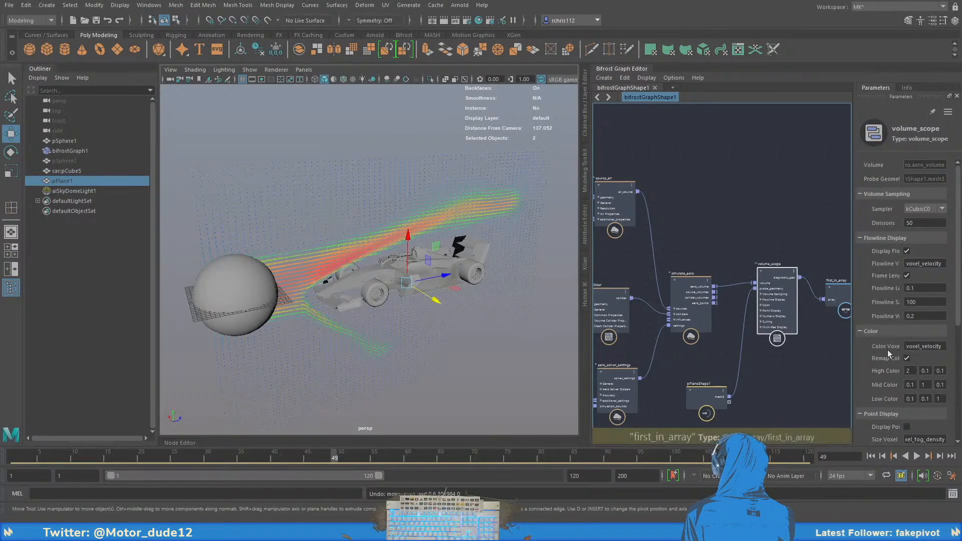
pyautogui.scroll(-5, 870, 364)
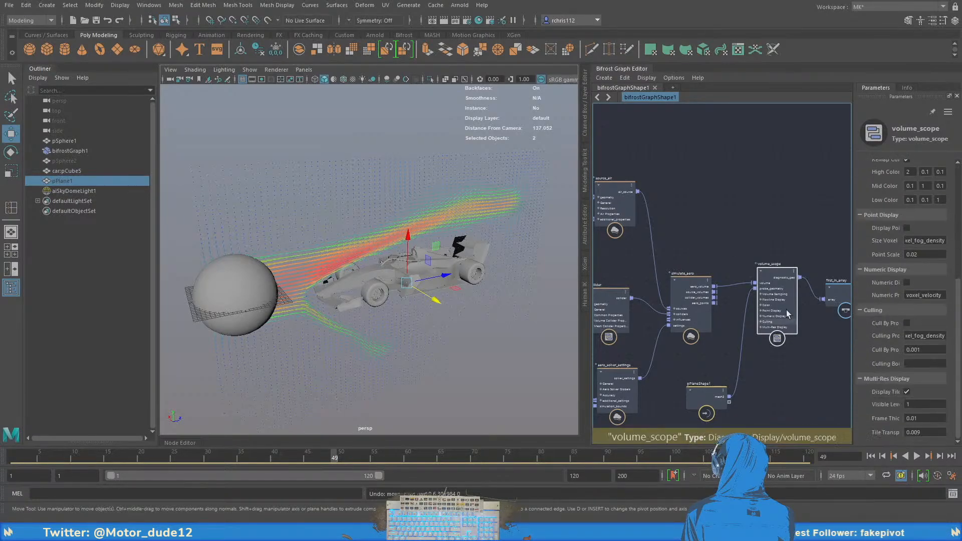
# Select the source_air node and read its documentation on geometry detail, fluid detail and fog density, returning to its parameters
pyautogui.keyDown('alt'); pyautogui.moveTo(697, 250); pyautogui.dragTo(794, 239, button='middle'); pyautogui.keyUp('alt')
pyautogui.click(661, 190)
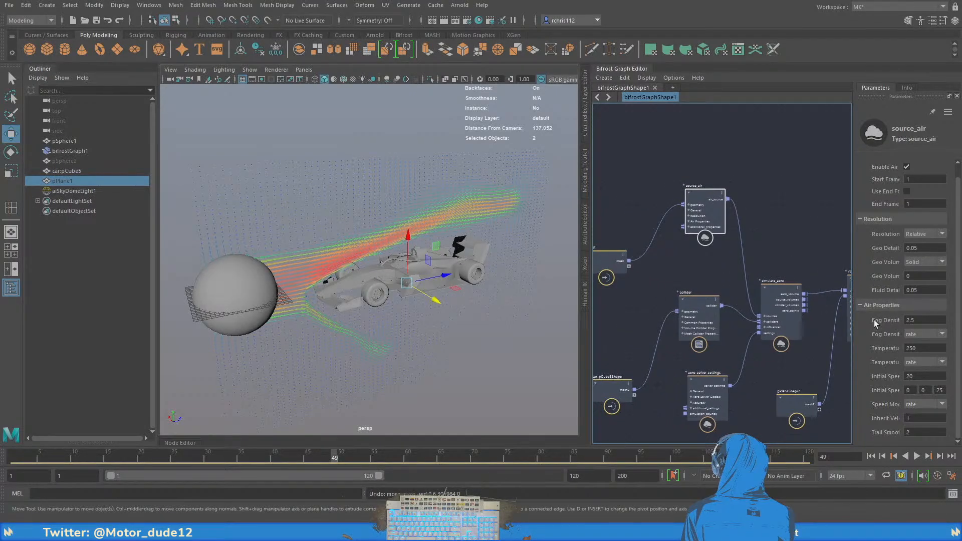
pyautogui.click(907, 88)
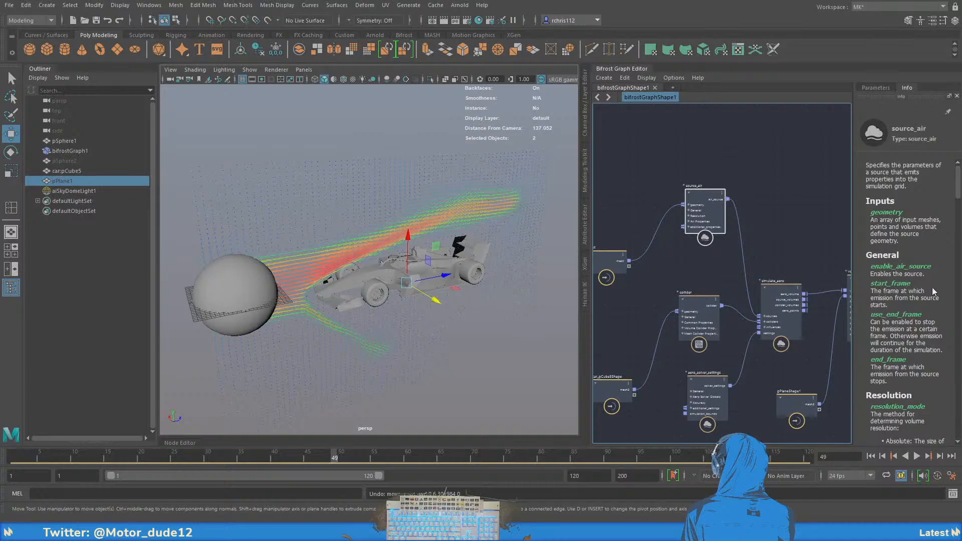
pyautogui.scroll(-5, 932, 287)
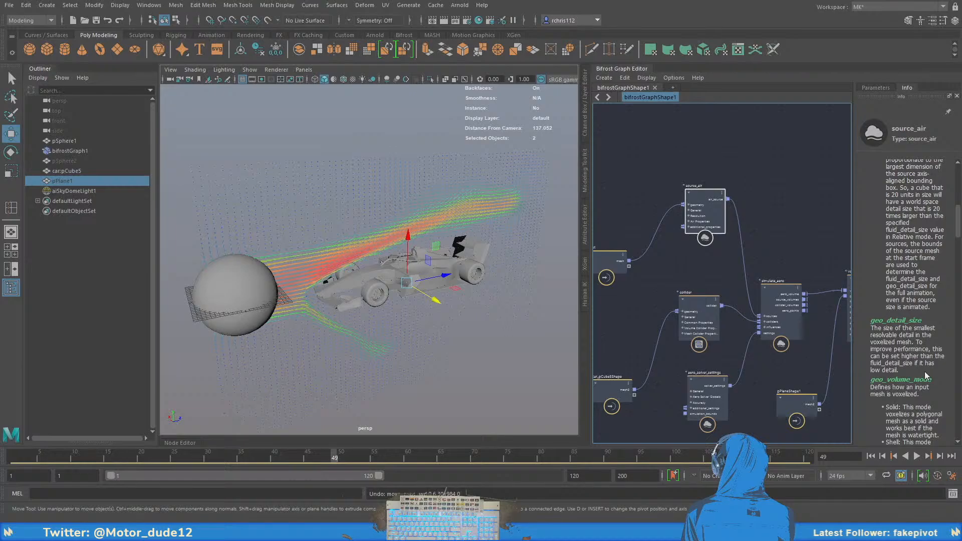
pyautogui.scroll(-2, 927, 378)
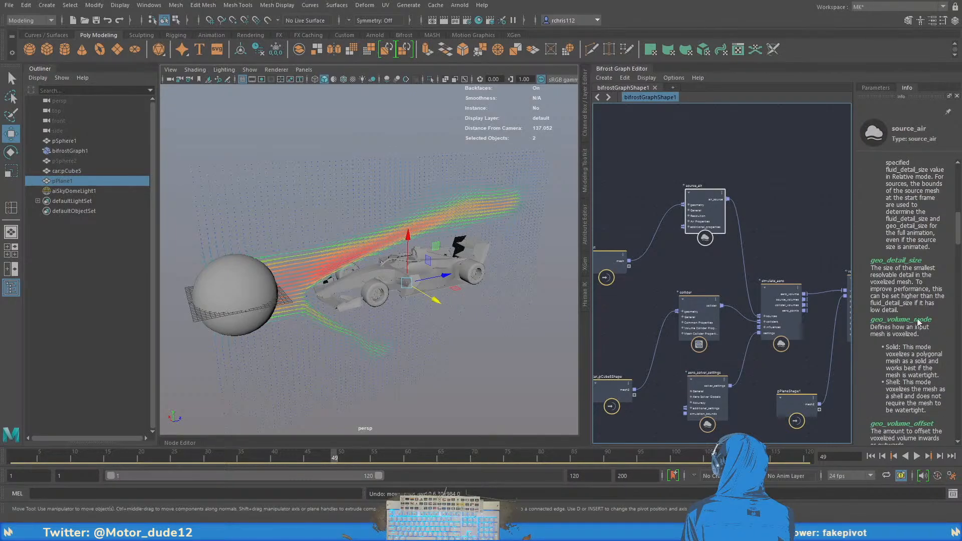
pyautogui.scroll(-3, 920, 365)
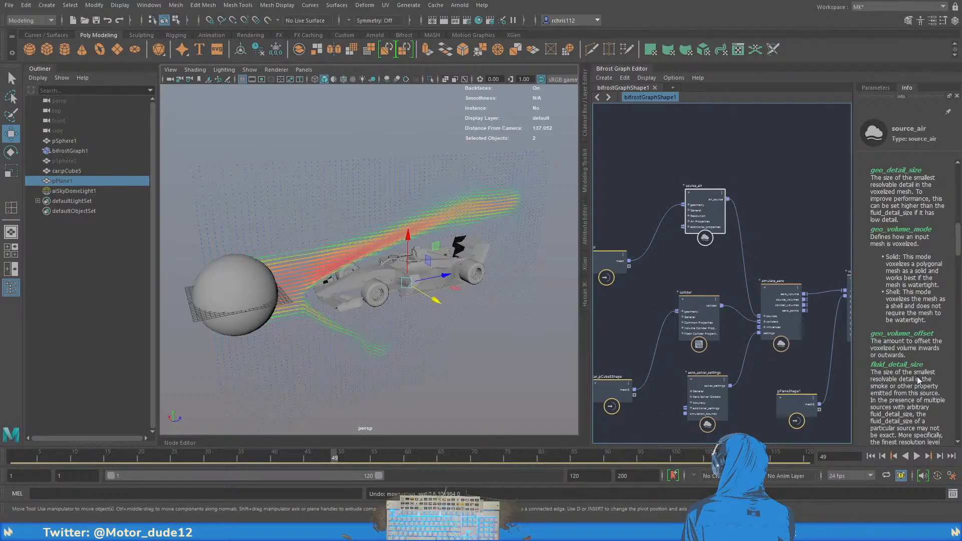
pyautogui.scroll(-6, 918, 381)
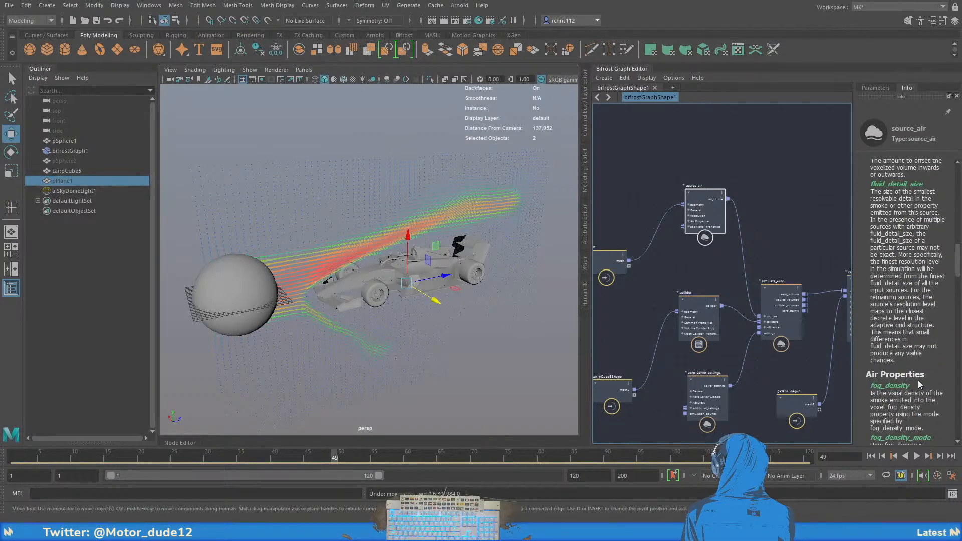
pyautogui.scroll(-5, 922, 395)
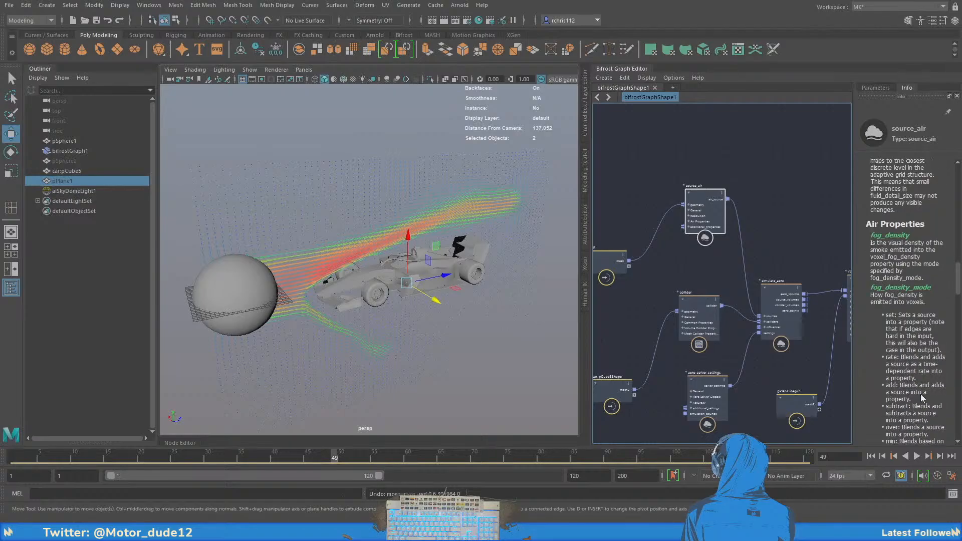
pyautogui.click(875, 88)
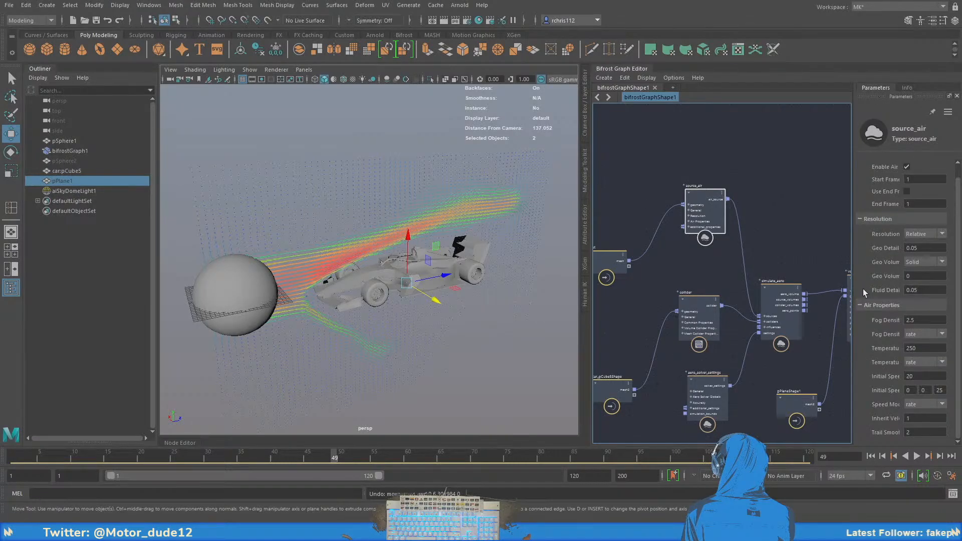
# Select the collider node and read its documentation on collision methods and frame range
pyautogui.click(697, 294)
pyautogui.click(901, 87)
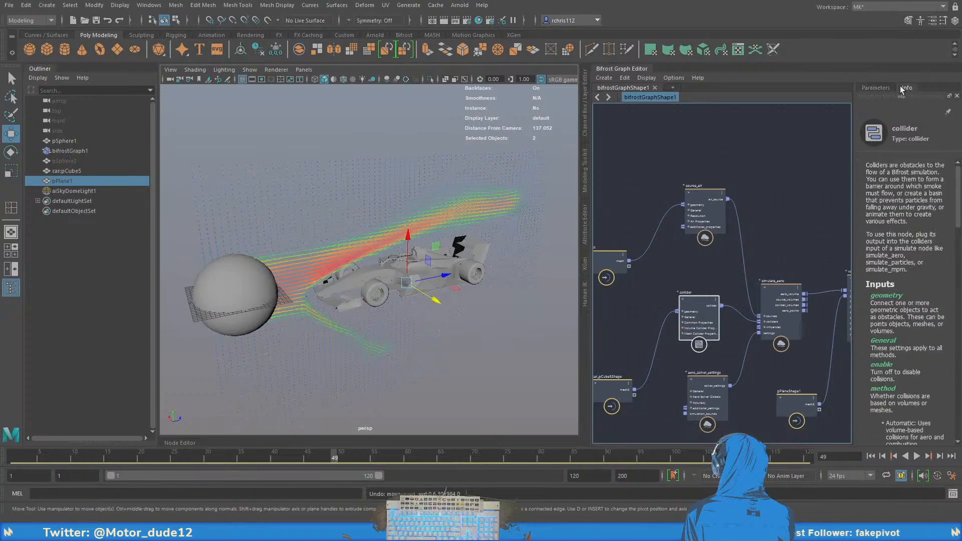
pyautogui.scroll(-2, 914, 300)
pyautogui.scroll(-5, 917, 308)
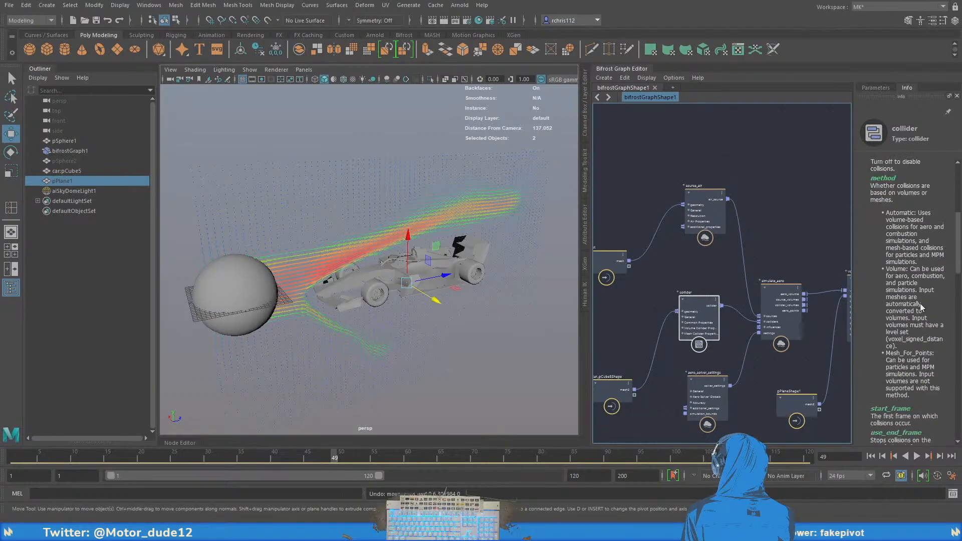
pyautogui.scroll(-1, 922, 309)
# Select pPlane1 and raise it vertically until its lower edge sits just below the car
pyautogui.scroll(8, 365, 241)
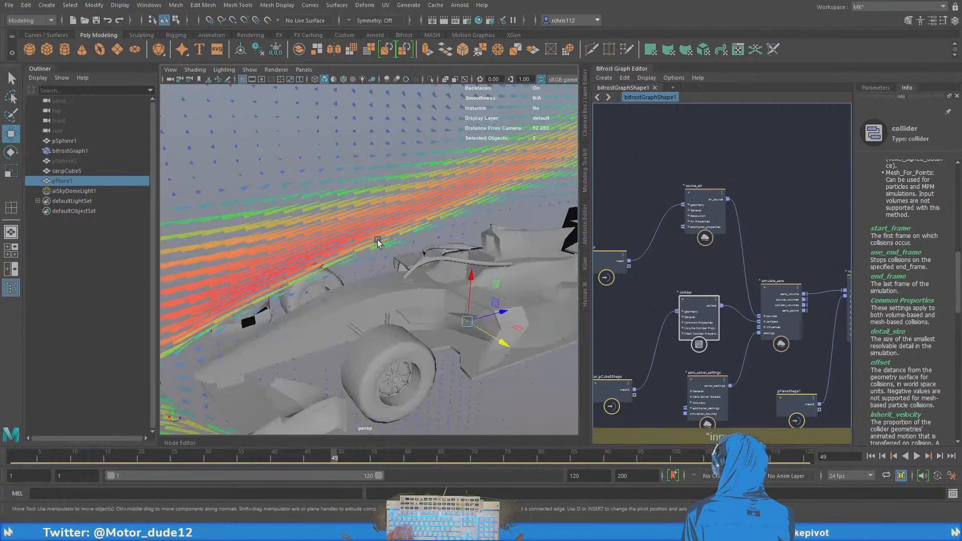
pyautogui.moveTo(437, 252)
pyautogui.keyDown('alt'); pyautogui.mouseDown()
pyautogui.moveTo(329, 233)
pyautogui.moveTo(459, 267)
pyautogui.moveTo(485, 251)
pyautogui.moveTo(516, 251)
pyautogui.moveTo(479, 268)
pyautogui.moveTo(429, 252)
pyautogui.mouseUp(); pyautogui.keyUp('alt')
pyautogui.scroll(-4, 427, 251)
pyautogui.keyDown('alt'); pyautogui.moveTo(328, 279); pyautogui.dragTo(347, 269); pyautogui.keyUp('alt')
pyautogui.scroll(3, 347, 269)
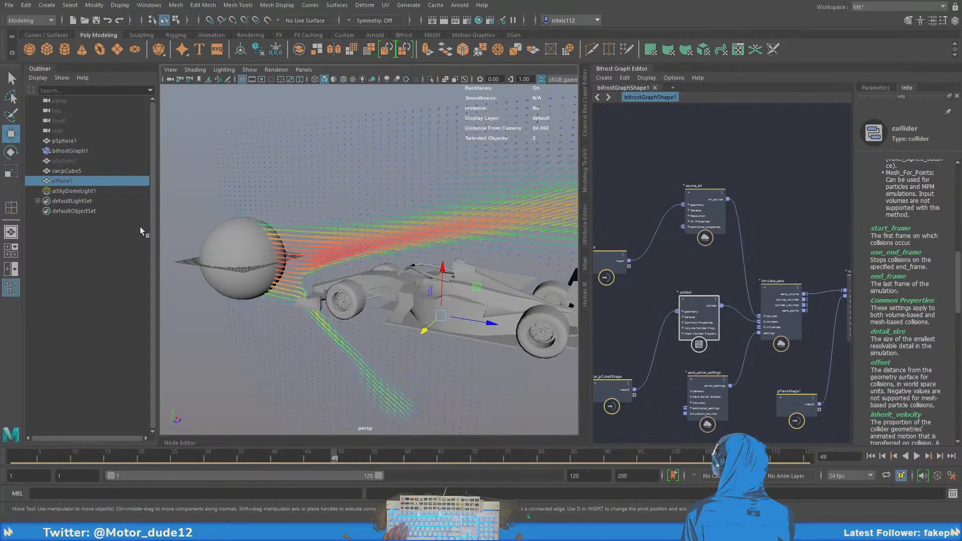
pyautogui.click(70, 163)
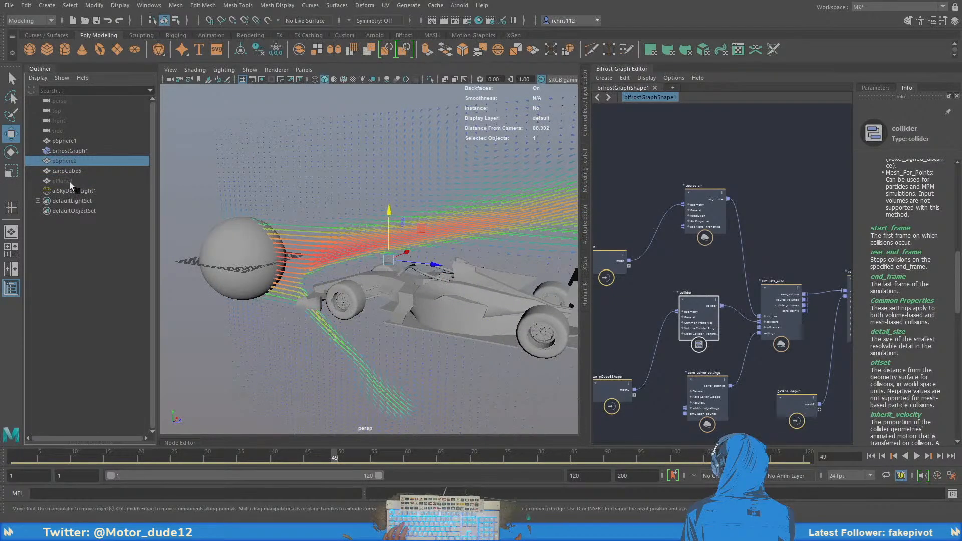
pyautogui.click(70, 182)
pyautogui.keyDown('alt'); pyautogui.moveTo(372, 214); pyautogui.dragTo(352, 230, button='middle'); pyautogui.keyUp('alt')
pyautogui.moveTo(420, 282); pyautogui.dragTo(436, 73)
pyautogui.moveTo(364, 216); pyautogui.dragTo(403, 192)
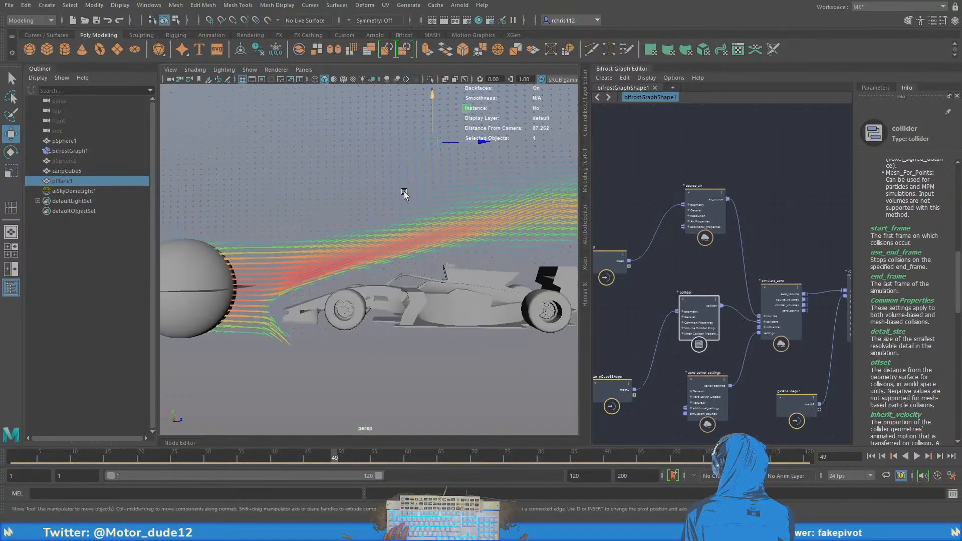
pyautogui.moveTo(428, 212); pyautogui.dragTo(424, 191, button='middle')
# Read the collider documentation on detail size, offset, resolution mode, geo mode and bounciness while comparing with the flow over the car
pyautogui.keyDown('alt'); pyautogui.moveTo(424, 192); pyautogui.dragTo(392, 221); pyautogui.keyUp('alt')
pyautogui.keyDown('alt'); pyautogui.moveTo(392, 221); pyautogui.dragTo(489, 275, button='right'); pyautogui.keyUp('alt')
pyautogui.keyDown('alt'); pyautogui.moveTo(489, 275); pyautogui.dragTo(521, 280); pyautogui.keyUp('alt')
pyautogui.scroll(-3, 902, 306)
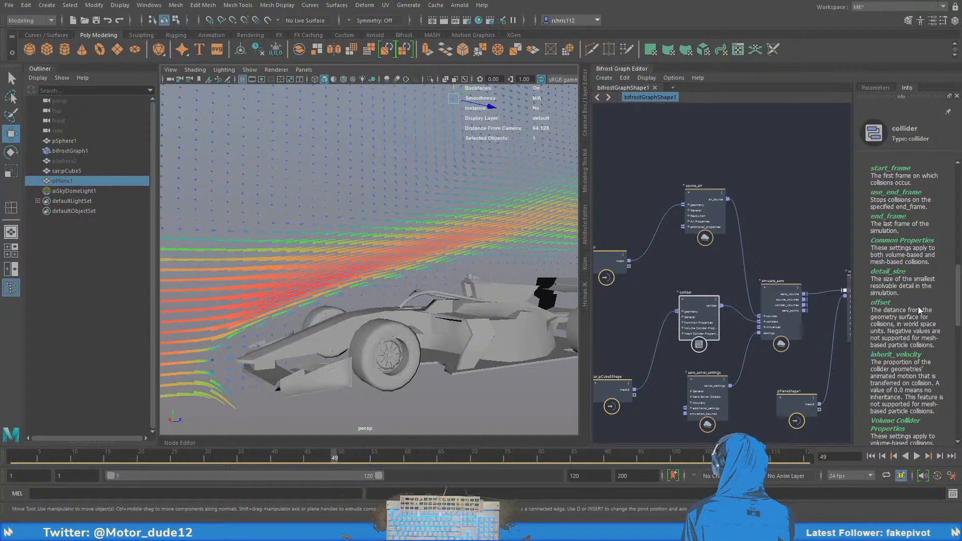
pyautogui.scroll(-9, 917, 308)
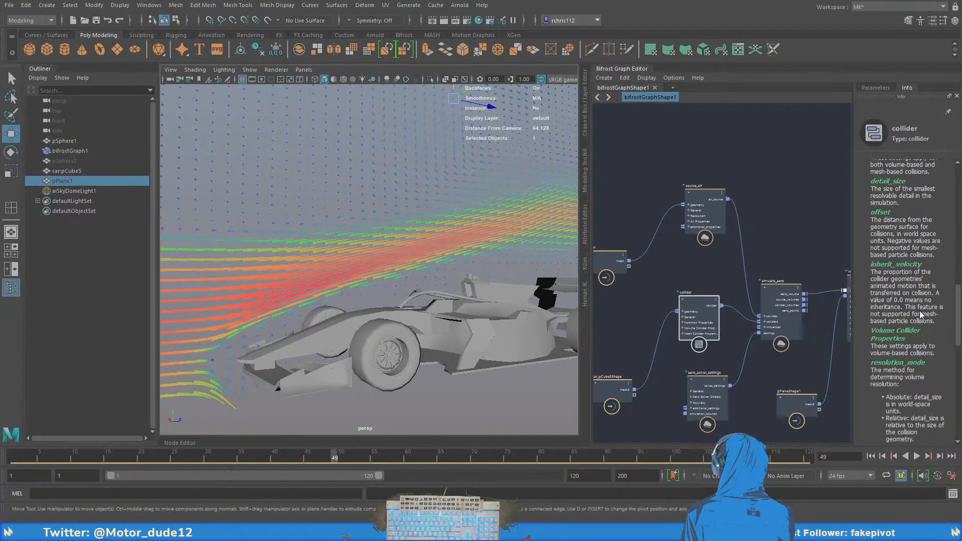
pyautogui.scroll(-3, 917, 323)
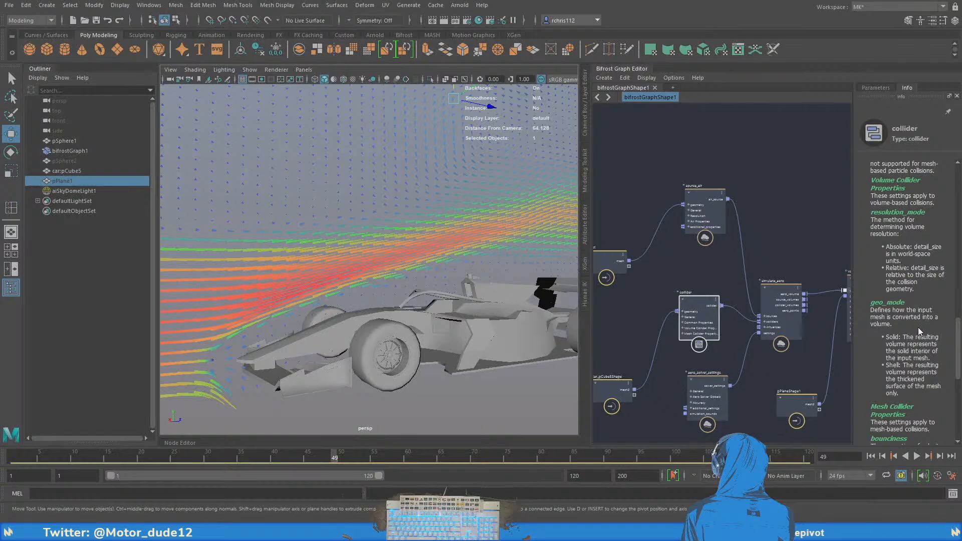
pyautogui.scroll(-3, 917, 326)
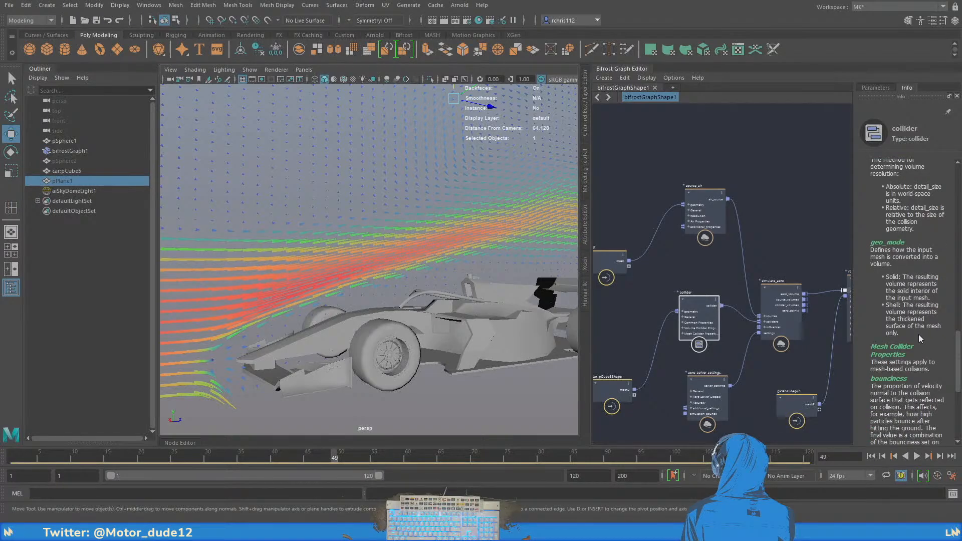
pyautogui.scroll(-3, 918, 335)
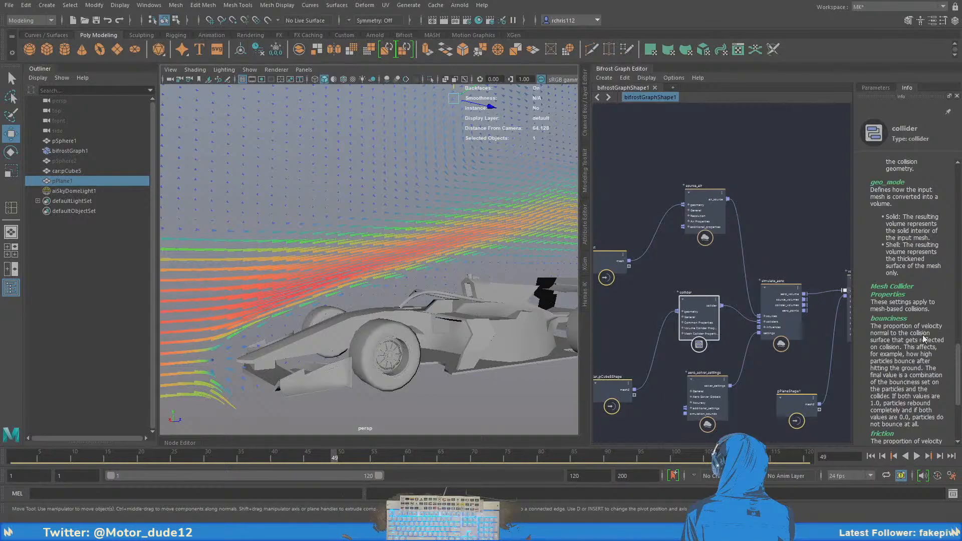
# Display the collider node's parameters and return the timeline to frame 1
pyautogui.click(874, 89)
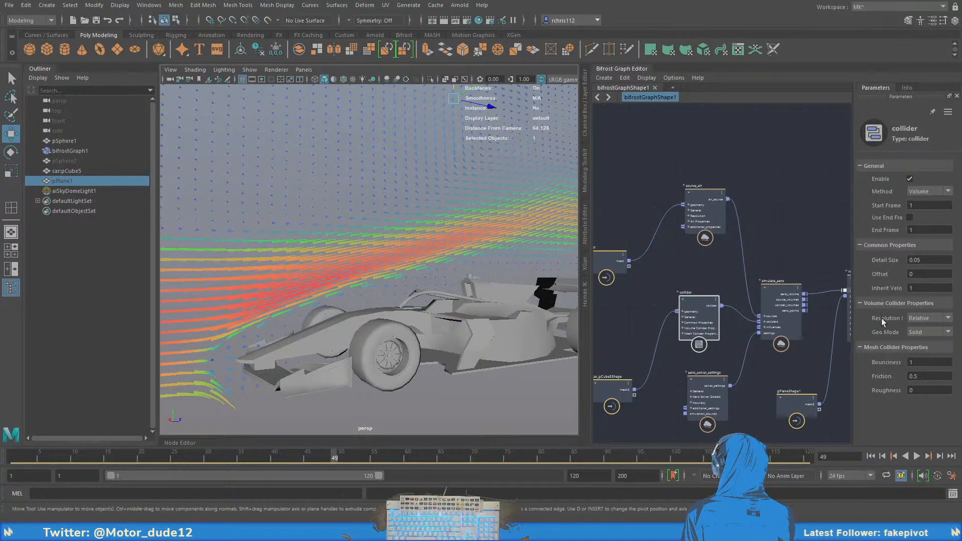
pyautogui.scroll(-3, 390, 270)
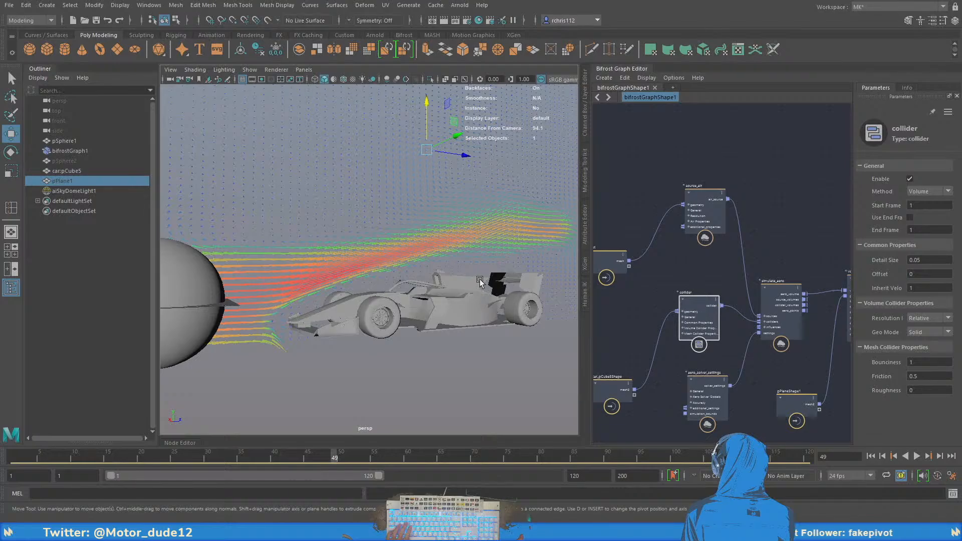
pyautogui.keyDown('alt'); pyautogui.moveTo(472, 286); pyautogui.dragTo(436, 293); pyautogui.keyUp('alt')
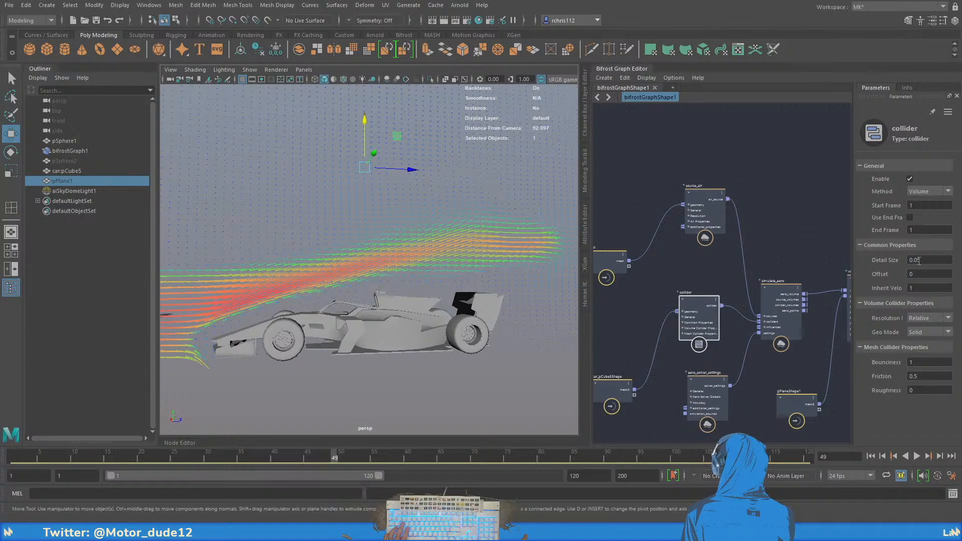
pyautogui.click(870, 456)
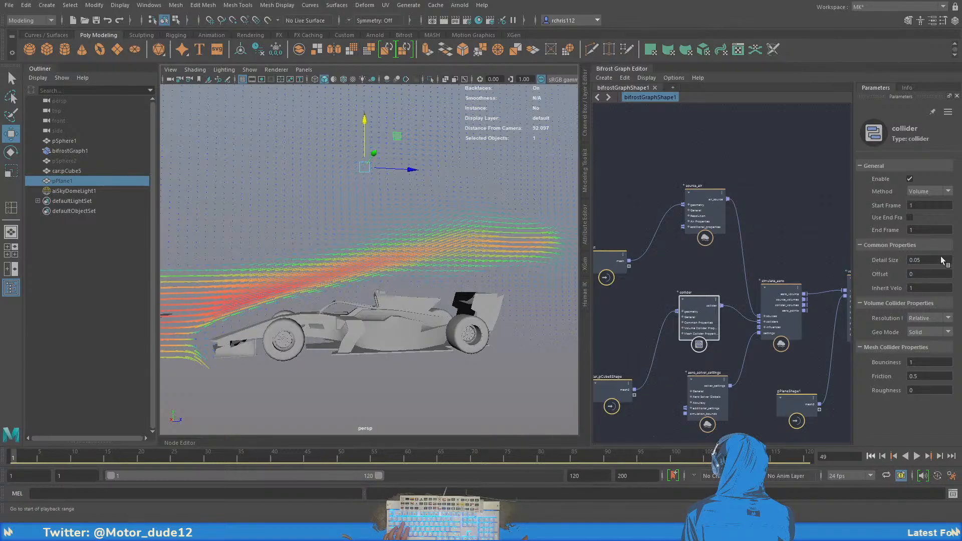
# Set the collider's detail size to 0.1, play the simulation to frame 21 and inspect the flow around the car's nose
pyautogui.click(917, 260)
pyautogui.moveTo(917, 263); pyautogui.dragTo(915, 262)
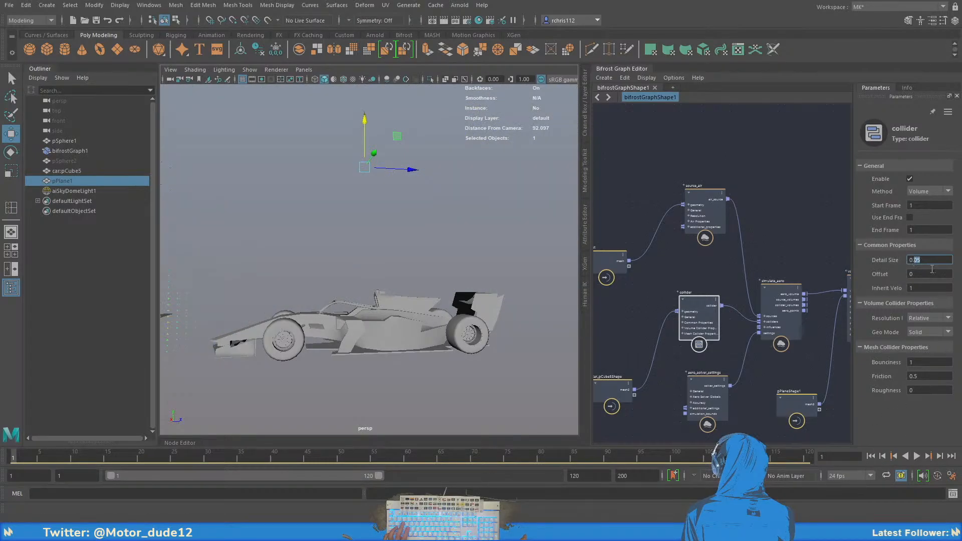
pyautogui.write('1')
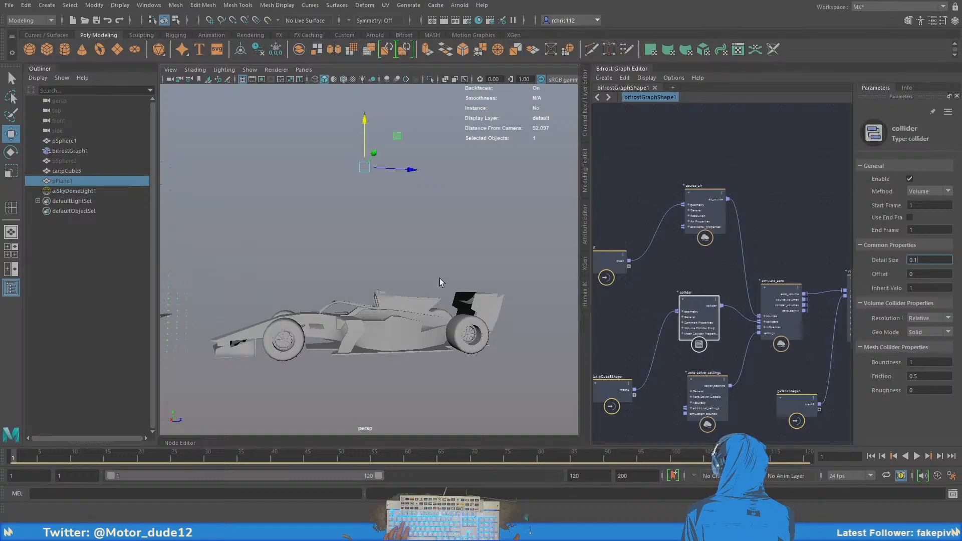
pyautogui.moveTo(440, 279)
pyautogui.keyDown('alt'); pyautogui.mouseDown()
pyautogui.moveTo(481, 279)
pyautogui.moveTo(421, 280)
pyautogui.mouseUp(); pyautogui.keyUp('alt')
pyautogui.keyDown('alt'); pyautogui.moveTo(421, 279); pyautogui.dragTo(494, 286, button='middle'); pyautogui.keyUp('alt')
pyautogui.scroll(-3, 494, 286)
pyautogui.keyDown('alt'); pyautogui.moveTo(493, 287); pyautogui.dragTo(444, 282); pyautogui.keyUp('alt')
pyautogui.scroll(2, 444, 281)
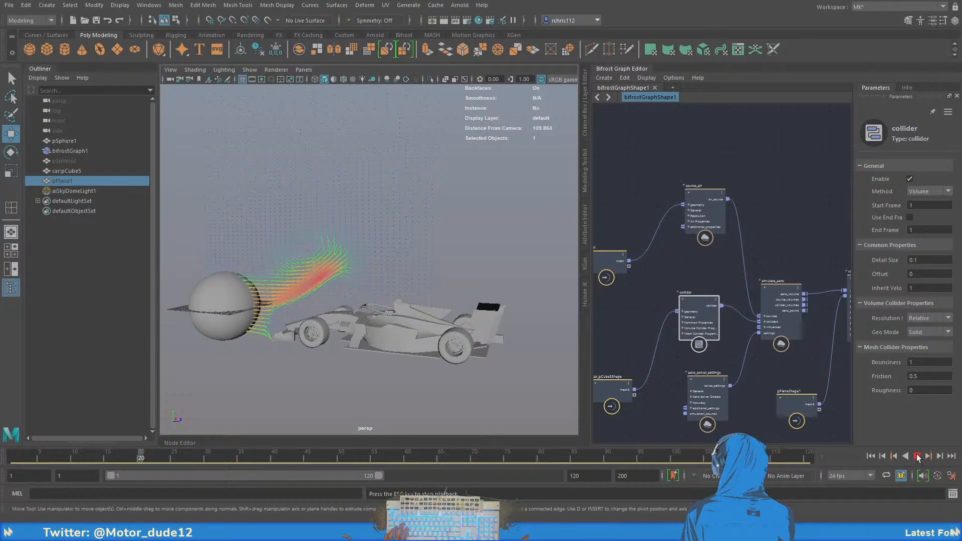
pyautogui.click(918, 457)
pyautogui.scroll(6, 382, 328)
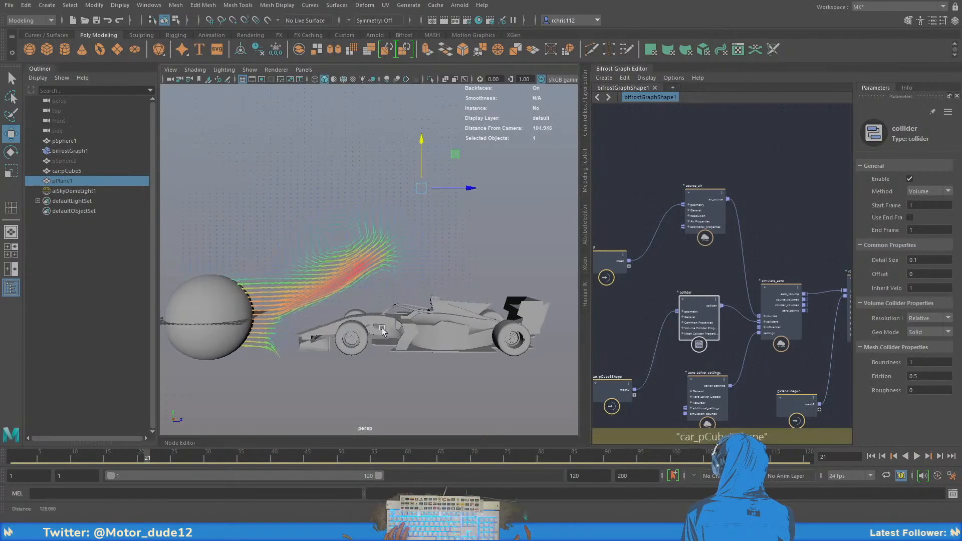
pyautogui.keyDown('alt'); pyautogui.moveTo(392, 293); pyautogui.dragTo(337, 256); pyautogui.keyUp('alt')
pyautogui.scroll(4, 337, 256)
pyautogui.scroll(-4, 375, 274)
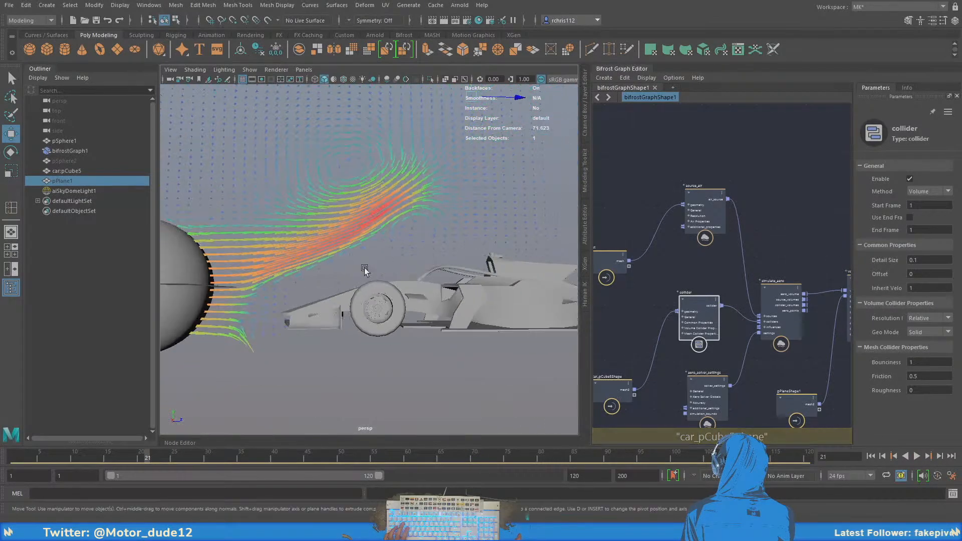
# Set the collider's detail size to 0.02 and replay the simulation from frame 1 to frame 40
pyautogui.keyDown('alt'); pyautogui.moveTo(365, 269); pyautogui.dragTo(384, 284, button='middle'); pyautogui.keyUp('alt')
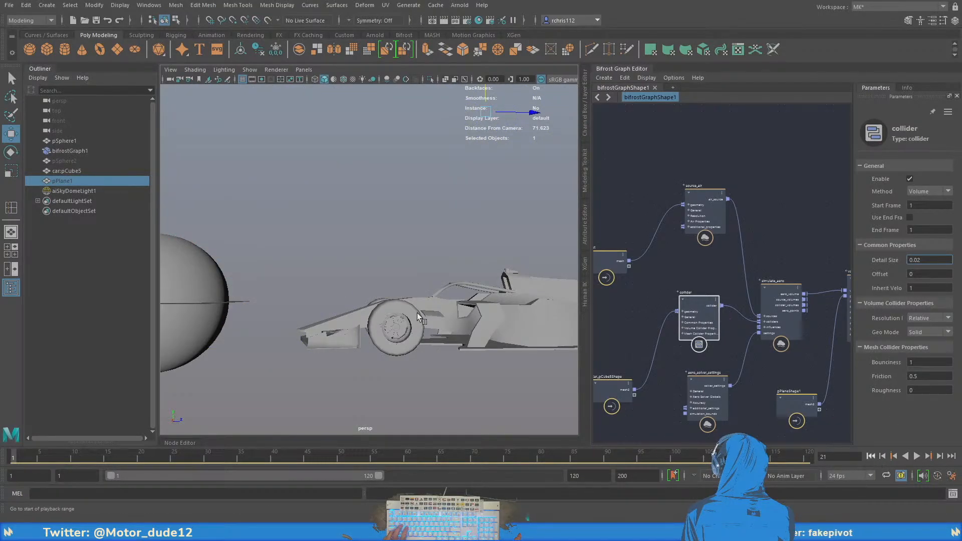
pyautogui.scroll(-4, 415, 314)
pyautogui.keyDown('alt'); pyautogui.moveTo(415, 314); pyautogui.dragTo(404, 313); pyautogui.keyUp('alt')
pyautogui.click(917, 460)
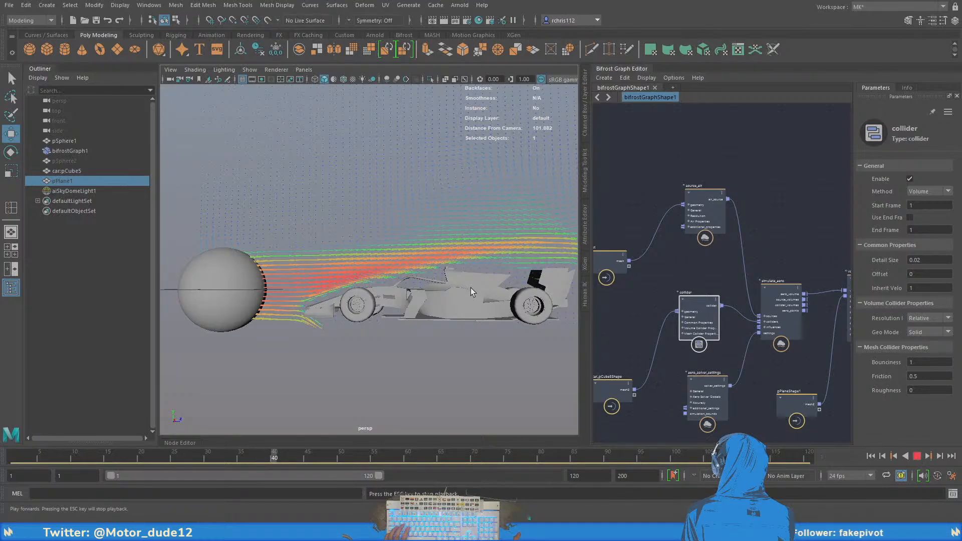
pyautogui.press('Escape')
# Examine the flowlines over the car's body, cockpit and rear wing from several angles
pyautogui.keyDown('alt'); pyautogui.moveTo(482, 286); pyautogui.dragTo(393, 287, button='middle'); pyautogui.keyUp('alt')
pyautogui.keyDown('alt'); pyautogui.moveTo(393, 288); pyautogui.dragTo(408, 311); pyautogui.keyUp('alt')
pyautogui.keyDown('alt'); pyautogui.moveTo(408, 311); pyautogui.dragTo(372, 296, button='middle'); pyautogui.keyUp('alt')
pyautogui.scroll(4, 372, 296)
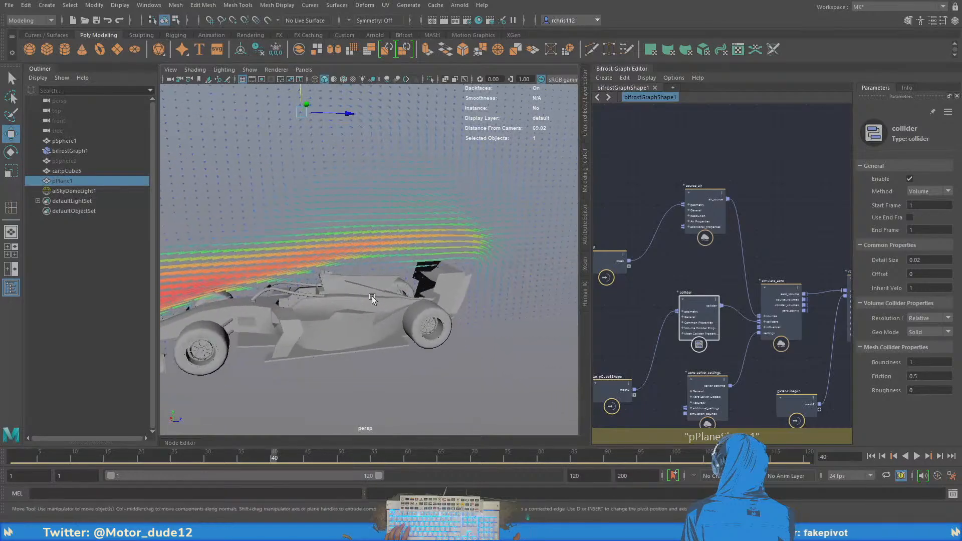
pyautogui.keyDown('alt'); pyautogui.moveTo(372, 297); pyautogui.dragTo(351, 297); pyautogui.keyUp('alt')
pyautogui.keyDown('alt'); pyautogui.moveTo(350, 296); pyautogui.dragTo(446, 308, button='middle'); pyautogui.keyUp('alt')
pyautogui.moveTo(446, 308)
pyautogui.keyDown('alt'); pyautogui.mouseDown()
pyautogui.moveTo(434, 329)
pyautogui.moveTo(500, 326)
pyautogui.moveTo(398, 300)
pyautogui.moveTo(447, 311)
pyautogui.mouseUp(); pyautogui.keyUp('alt')
pyautogui.scroll(3, 434, 330)
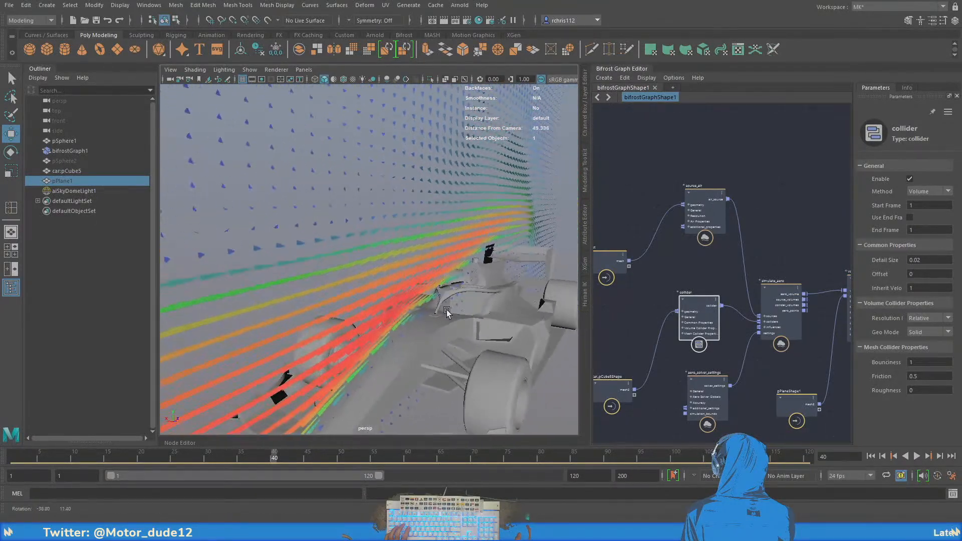
pyautogui.scroll(-6, 369, 284)
# Select pPlane1 and shift it slightly sideways across the car's width
pyautogui.click(81, 142)
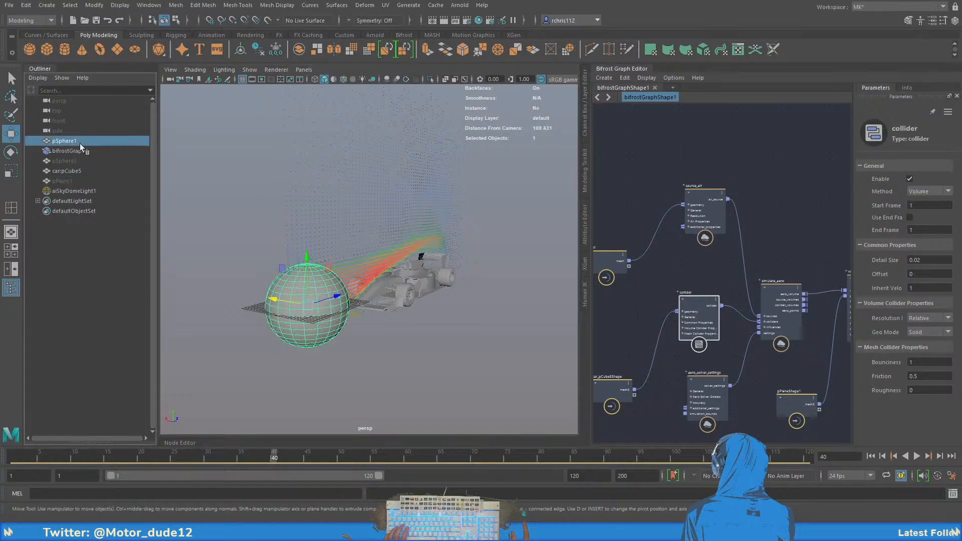
pyautogui.click(72, 181)
pyautogui.keyDown('alt'); pyautogui.moveTo(468, 299); pyautogui.dragTo(479, 325); pyautogui.keyUp('alt')
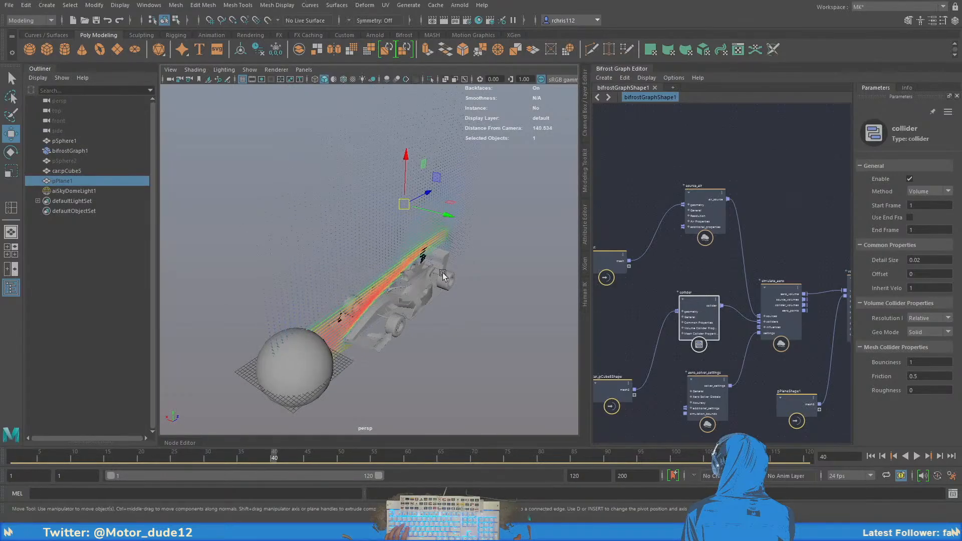
pyautogui.scroll(4, 480, 326)
pyautogui.keyDown('alt'); pyautogui.moveTo(480, 326); pyautogui.dragTo(465, 321, button='middle'); pyautogui.keyUp('alt')
pyautogui.keyDown('alt'); pyautogui.moveTo(465, 320); pyautogui.dragTo(485, 284); pyautogui.keyUp('alt')
pyautogui.scroll(3, 485, 283)
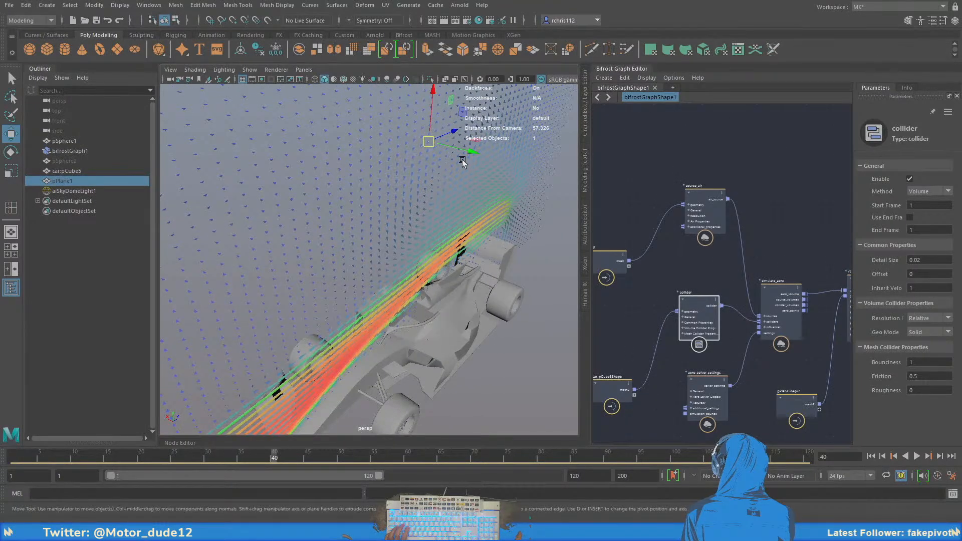
pyautogui.moveTo(475, 152)
pyautogui.mouseDown()
pyautogui.moveTo(497, 171)
pyautogui.moveTo(476, 159)
pyautogui.mouseUp()
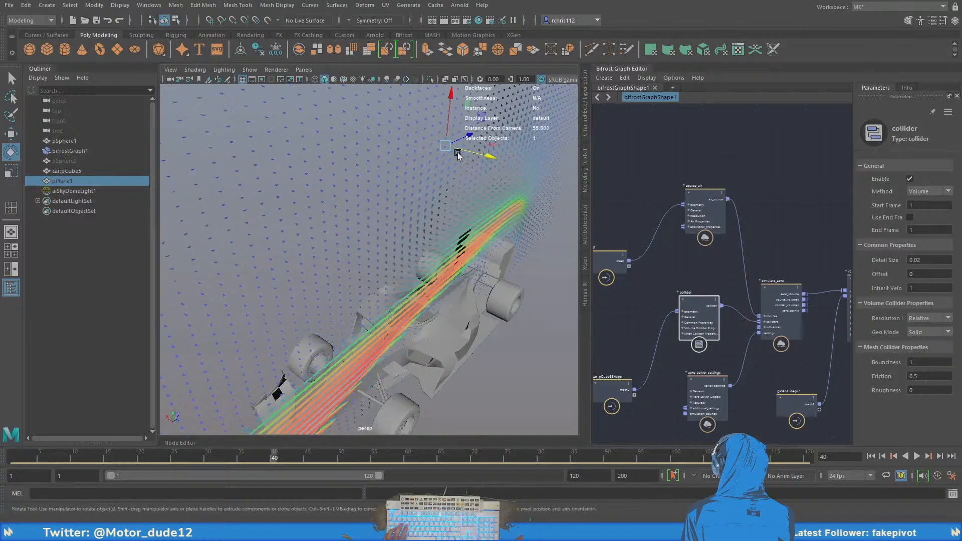
# Rotate pPlane1 about its vertical axis so it cuts across the car's width
pyautogui.press('e')
pyautogui.moveTo(395, 164); pyautogui.dragTo(389, 164)
pyautogui.scroll(-5, 381, 175)
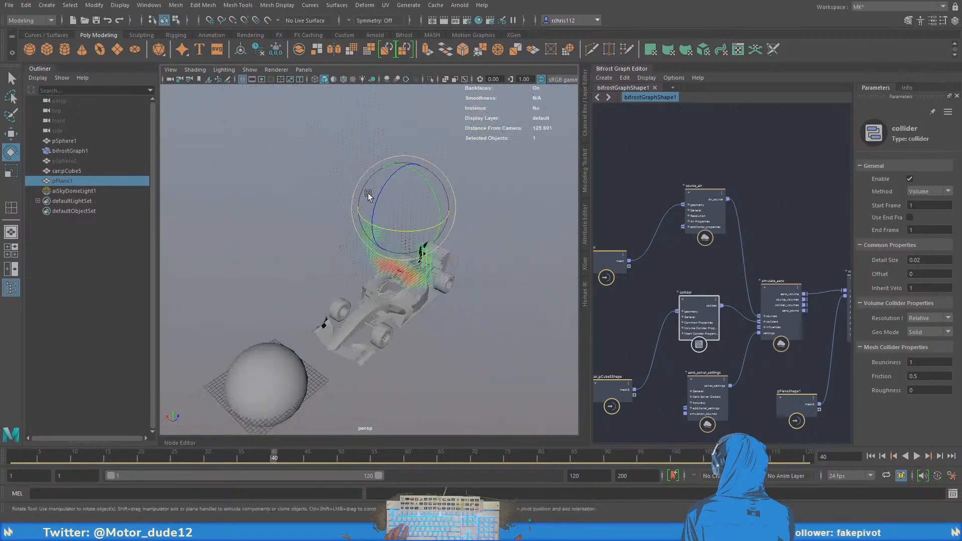
pyautogui.keyDown('alt'); pyautogui.moveTo(369, 197); pyautogui.dragTo(279, 185); pyautogui.keyUp('alt')
# Sweep pPlane1 lengthwise along the car, from ahead of the nose to the rear wing, to inspect the flow's cross-sections
pyautogui.press('w')
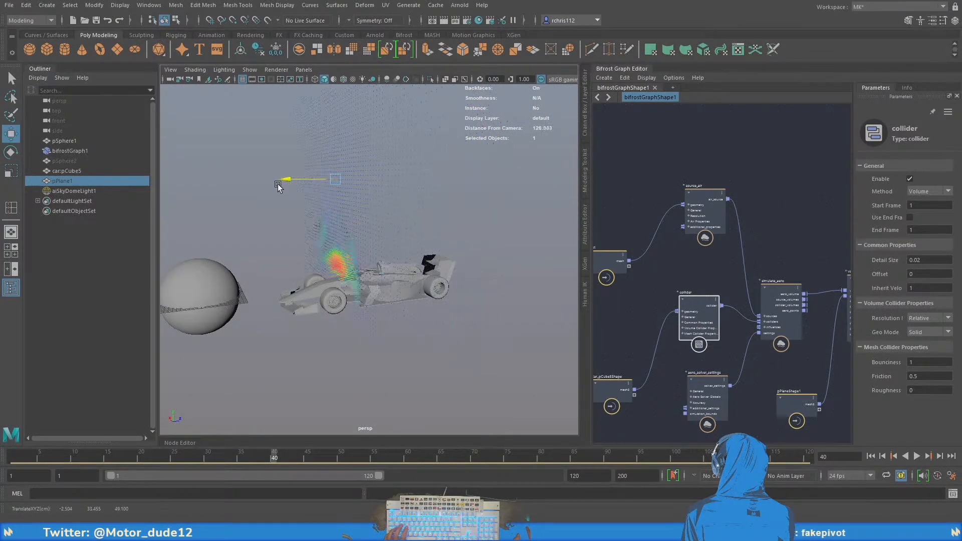
pyautogui.keyDown('alt'); pyautogui.moveTo(419, 255); pyautogui.dragTo(382, 251); pyautogui.keyUp('alt')
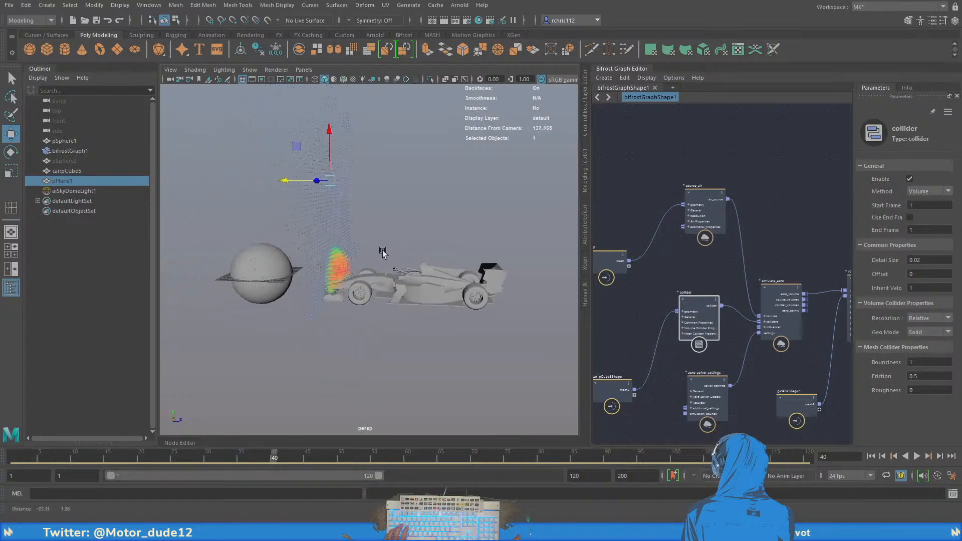
pyautogui.keyDown('alt'); pyautogui.moveTo(382, 251); pyautogui.dragTo(461, 267, button='right'); pyautogui.keyUp('alt')
pyautogui.moveTo(462, 266); pyautogui.dragTo(742, 281, button='middle')
pyautogui.keyDown('alt'); pyautogui.moveTo(529, 250); pyautogui.dragTo(361, 241, button='middle'); pyautogui.keyUp('alt')
pyautogui.keyDown('alt'); pyautogui.moveTo(360, 240); pyautogui.dragTo(296, 236, button='right'); pyautogui.keyUp('alt')
pyautogui.keyDown('alt'); pyautogui.moveTo(446, 258); pyautogui.dragTo(410, 252); pyautogui.keyUp('alt')
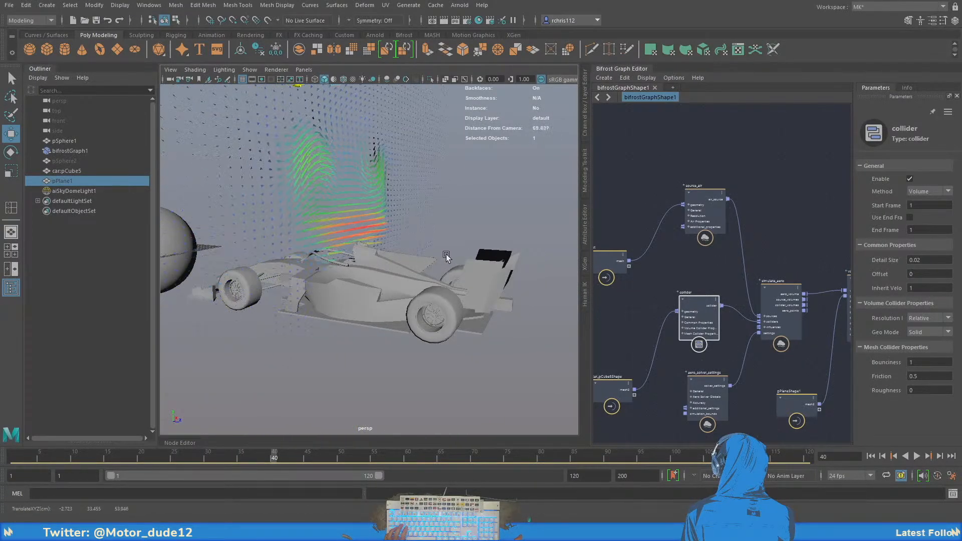
pyautogui.moveTo(446, 257); pyautogui.dragTo(541, 267, button='middle')
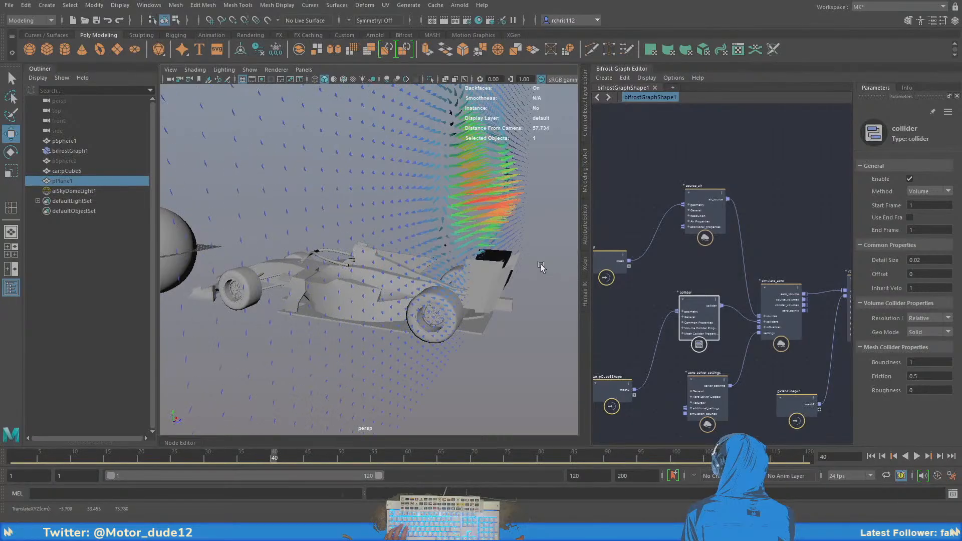
pyautogui.moveTo(541, 266)
pyautogui.keyDown('alt'); pyautogui.mouseDown()
pyautogui.moveTo(412, 259)
pyautogui.moveTo(521, 254)
pyautogui.moveTo(536, 273)
pyautogui.mouseUp(); pyautogui.keyUp('alt')
pyautogui.keyDown('alt'); pyautogui.moveTo(536, 273); pyautogui.dragTo(362, 285, button='middle'); pyautogui.keyUp('alt')
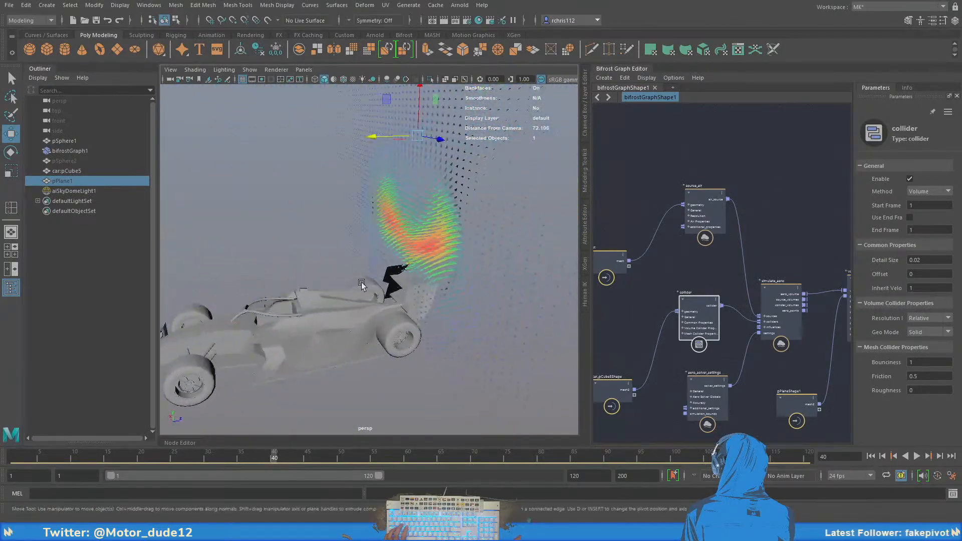
pyautogui.keyDown('alt'); pyautogui.moveTo(362, 284); pyautogui.dragTo(385, 272); pyautogui.keyUp('alt')
pyautogui.keyDown('alt'); pyautogui.moveTo(397, 234); pyautogui.dragTo(390, 245); pyautogui.keyUp('alt')
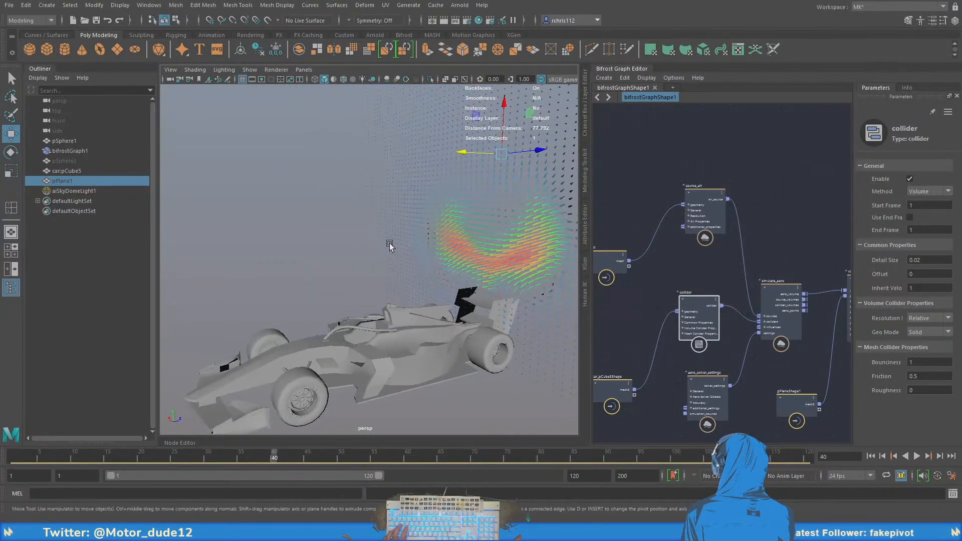
# Undo pPlane1's lengthwise moves and rotation so it runs along the car again
pyautogui.hotkey('ctrl', 'z')
pyautogui.hotkey('ctrl', 'z')
pyautogui.hotkey('ctrl', 'z')
pyautogui.hotkey('ctrl', 'z')
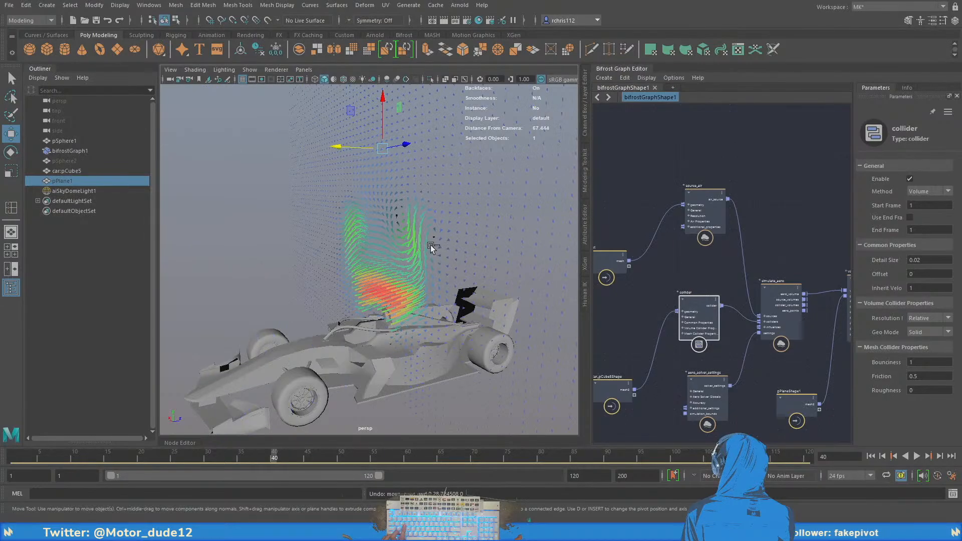
pyautogui.keyDown('alt'); pyautogui.moveTo(442, 277); pyautogui.dragTo(367, 264, button='right'); pyautogui.keyUp('alt')
pyautogui.keyDown('alt'); pyautogui.moveTo(369, 281); pyautogui.dragTo(428, 260, button='middle'); pyautogui.keyUp('alt')
pyautogui.keyDown('alt'); pyautogui.moveTo(427, 260); pyautogui.dragTo(404, 283, button='right'); pyautogui.keyUp('alt')
# Display the volume_scope node's parameters, select the car mesh and check the graph's source and collider inputs
pyautogui.keyDown('alt'); pyautogui.moveTo(829, 264); pyautogui.dragTo(708, 258, button='middle'); pyautogui.keyUp('alt')
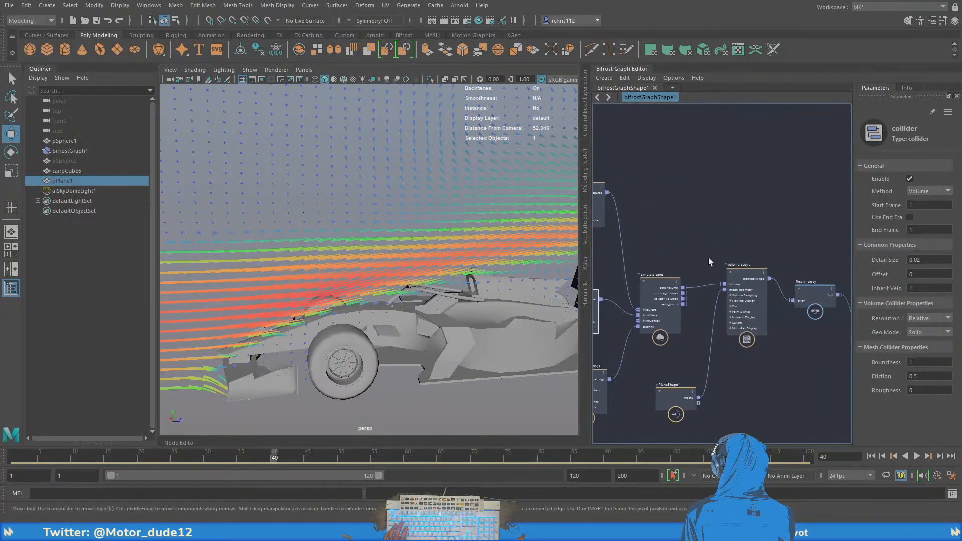
pyautogui.click(746, 279)
pyautogui.keyDown('alt'); pyautogui.moveTo(461, 255); pyautogui.dragTo(406, 261, button='right'); pyautogui.keyUp('alt')
pyautogui.keyDown('alt'); pyautogui.moveTo(465, 269); pyautogui.dragTo(409, 281); pyautogui.keyUp('alt')
pyautogui.click(344, 317)
pyautogui.keyDown('alt'); pyautogui.moveTo(344, 294); pyautogui.dragTo(402, 280); pyautogui.keyUp('alt')
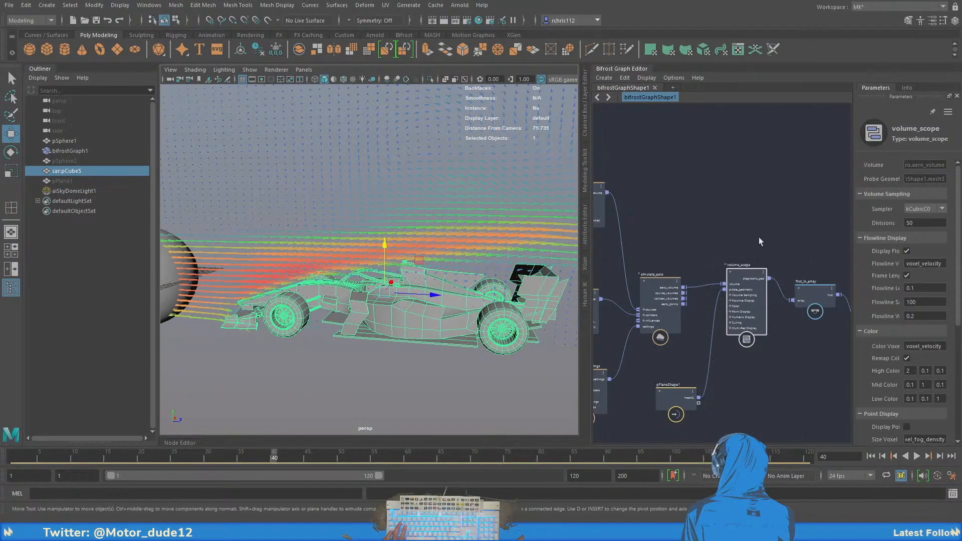
pyautogui.keyDown('alt'); pyautogui.moveTo(623, 239); pyautogui.dragTo(741, 242, button='middle'); pyautogui.keyUp('alt')
pyautogui.keyDown('alt'); pyautogui.moveTo(653, 273); pyautogui.dragTo(747, 254, button='middle'); pyautogui.keyUp('alt')
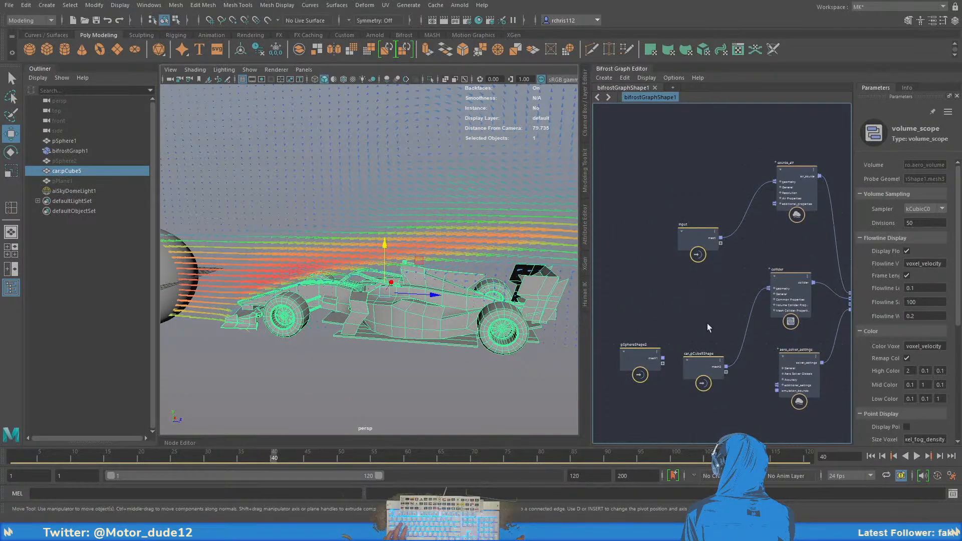
pyautogui.scroll(2, 708, 323)
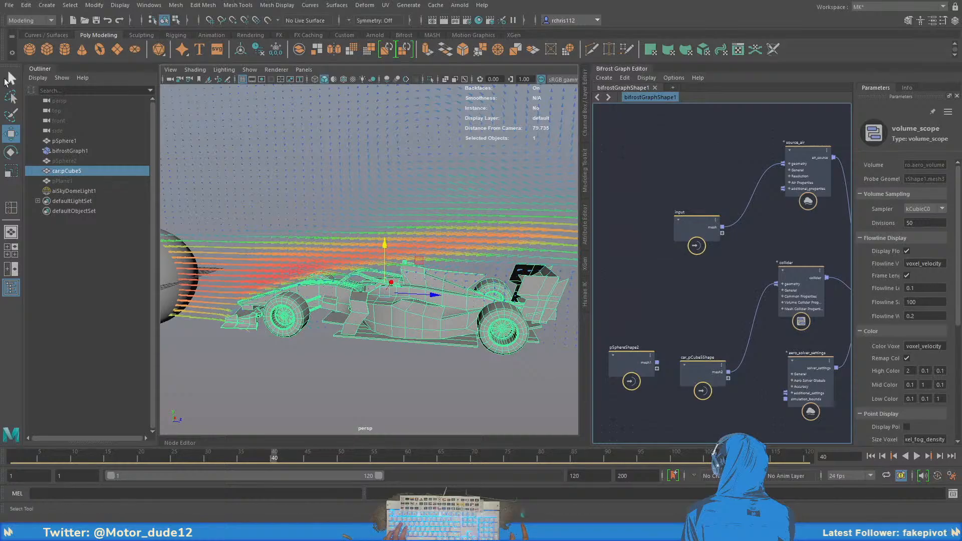
# Collapse the Outliner, redock the Bifrost Graph Editor beside the viewport and widen it to fill most of the workspace
pyautogui.click(44, 67)
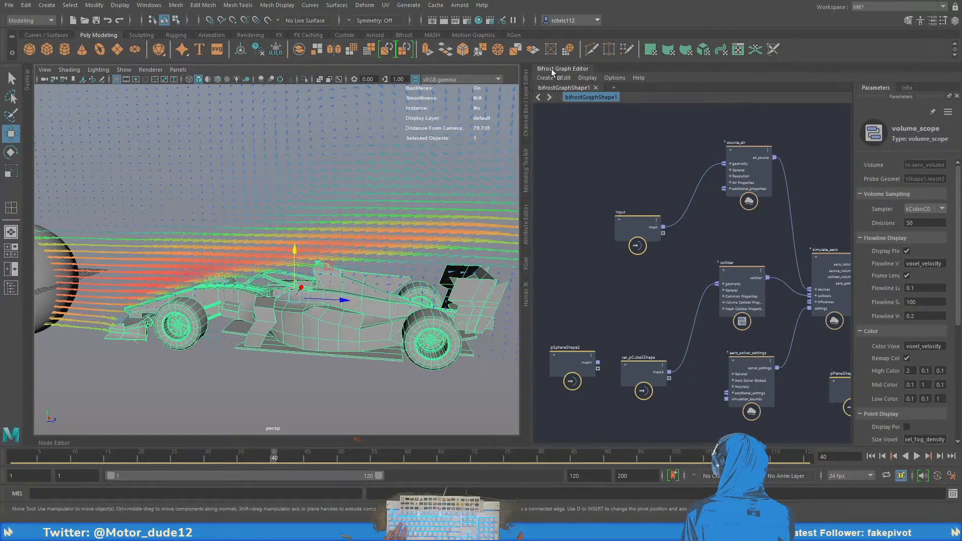
pyautogui.moveTo(553, 72); pyautogui.dragTo(466, 79)
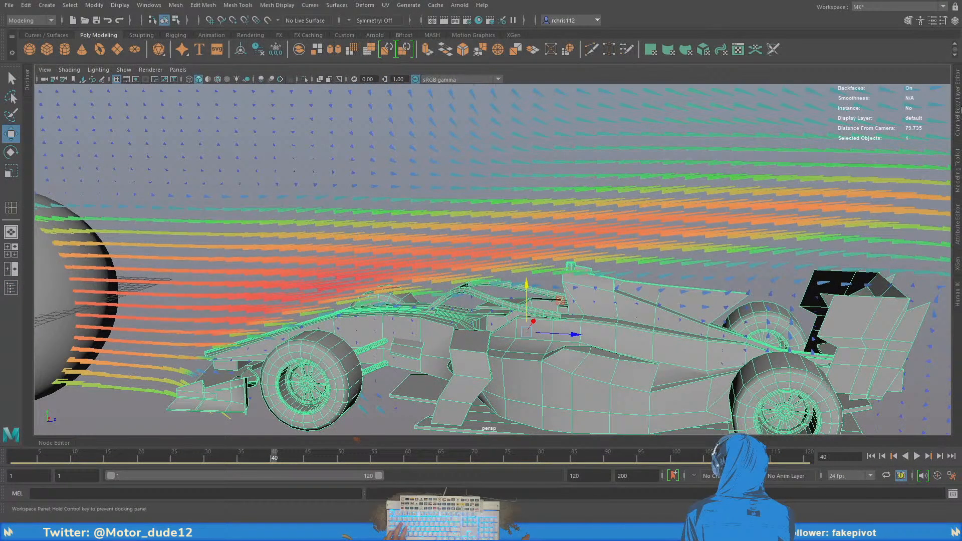
pyautogui.moveTo(961, 110); pyautogui.dragTo(959, 110)
pyautogui.moveTo(729, 19); pyautogui.dragTo(789, 98)
pyautogui.moveTo(960, 219); pyautogui.dragTo(957, 219)
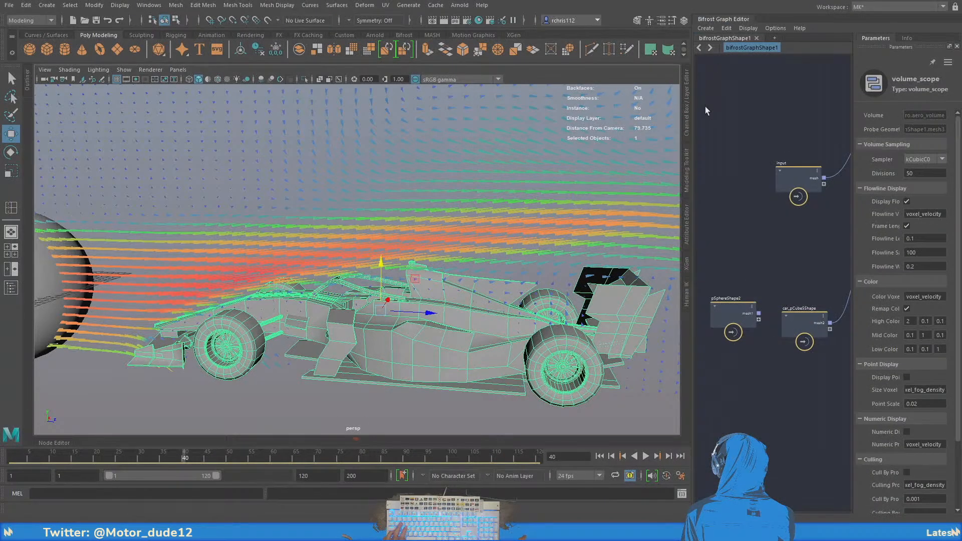
pyautogui.moveTo(706, 21); pyautogui.dragTo(724, 130)
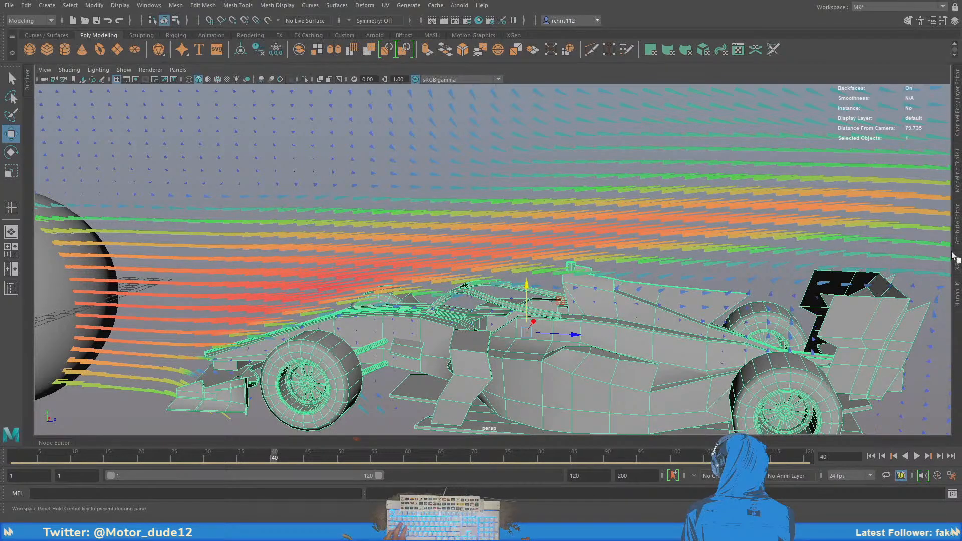
pyautogui.moveTo(953, 256); pyautogui.dragTo(954, 257)
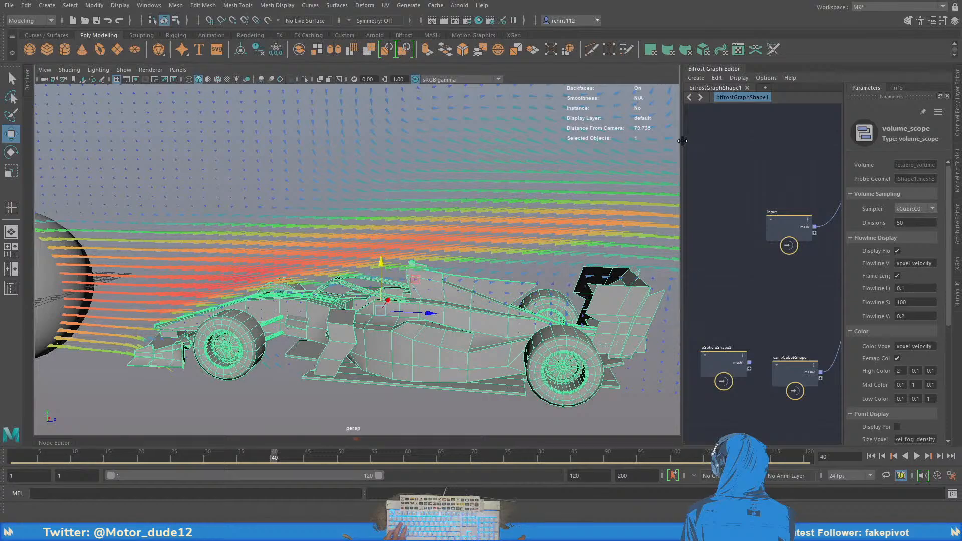
pyautogui.moveTo(682, 141); pyautogui.dragTo(196, 163)
# Select the input node feeding source_air to display its mesh settings, and frame the source sphere in the viewport
pyautogui.keyDown('alt'); pyautogui.moveTo(522, 183); pyautogui.dragTo(575, 187, button='middle'); pyautogui.keyUp('alt')
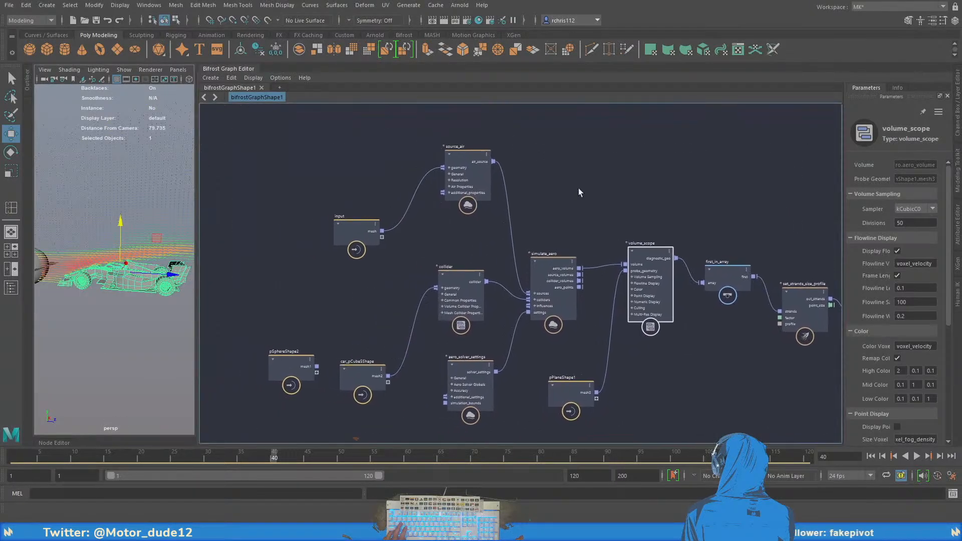
pyautogui.keyDown('alt'); pyautogui.moveTo(359, 252); pyautogui.dragTo(393, 322, button='right'); pyautogui.keyUp('alt')
pyautogui.keyDown('alt'); pyautogui.moveTo(393, 322); pyautogui.dragTo(449, 305, button='middle'); pyautogui.keyUp('alt')
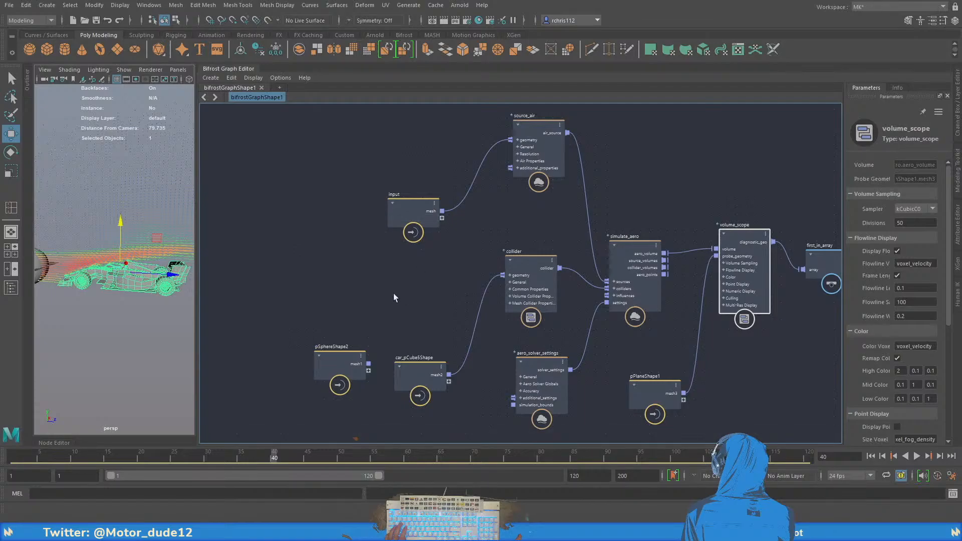
pyautogui.keyDown('alt'); pyautogui.moveTo(393, 294); pyautogui.dragTo(440, 303, button='middle'); pyautogui.keyUp('alt')
pyautogui.keyDown('alt'); pyautogui.moveTo(453, 193); pyautogui.dragTo(484, 171, button='right'); pyautogui.keyUp('alt')
pyautogui.keyDown('alt'); pyautogui.moveTo(484, 171); pyautogui.dragTo(469, 182, button='middle'); pyautogui.keyUp('alt')
pyautogui.moveTo(450, 239); pyautogui.dragTo(461, 253)
pyautogui.press('f')
# Review the node graph from source_air through simulate_aero to volume_scope, and display the collider node's parameters
pyautogui.keyDown('alt'); pyautogui.moveTo(519, 190); pyautogui.dragTo(439, 229, button='middle'); pyautogui.keyUp('alt')
pyautogui.keyDown('alt'); pyautogui.moveTo(456, 179); pyautogui.dragTo(421, 224, button='middle'); pyautogui.keyUp('alt')
pyautogui.keyDown('alt'); pyautogui.moveTo(458, 174); pyautogui.dragTo(442, 200, button='right'); pyautogui.keyUp('alt')
pyautogui.keyDown('alt'); pyautogui.moveTo(440, 209); pyautogui.dragTo(432, 181, button='middle'); pyautogui.keyUp('alt')
pyautogui.keyDown('alt'); pyautogui.moveTo(572, 160); pyautogui.dragTo(620, 200, button='right'); pyautogui.keyUp('alt')
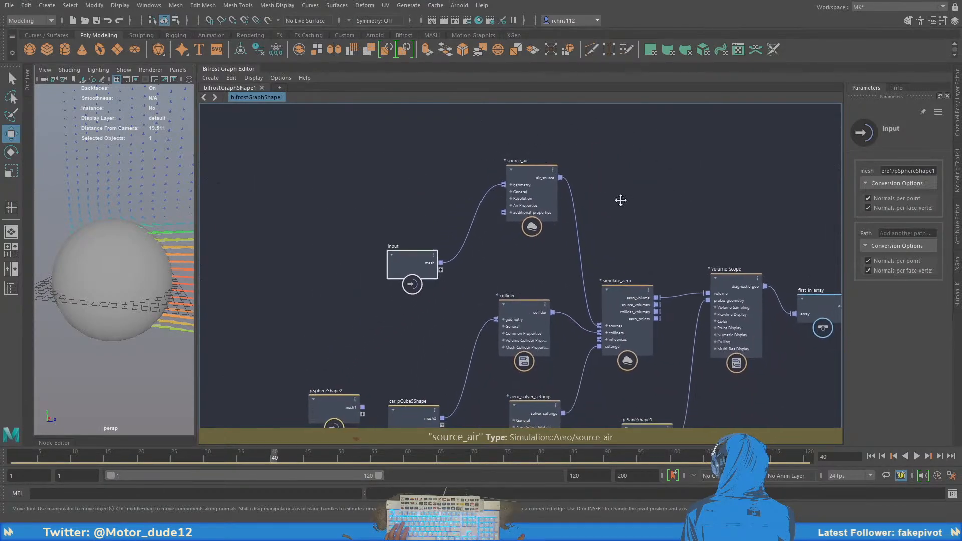
pyautogui.keyDown('alt'); pyautogui.moveTo(620, 199); pyautogui.dragTo(597, 213, button='middle'); pyautogui.keyUp('alt')
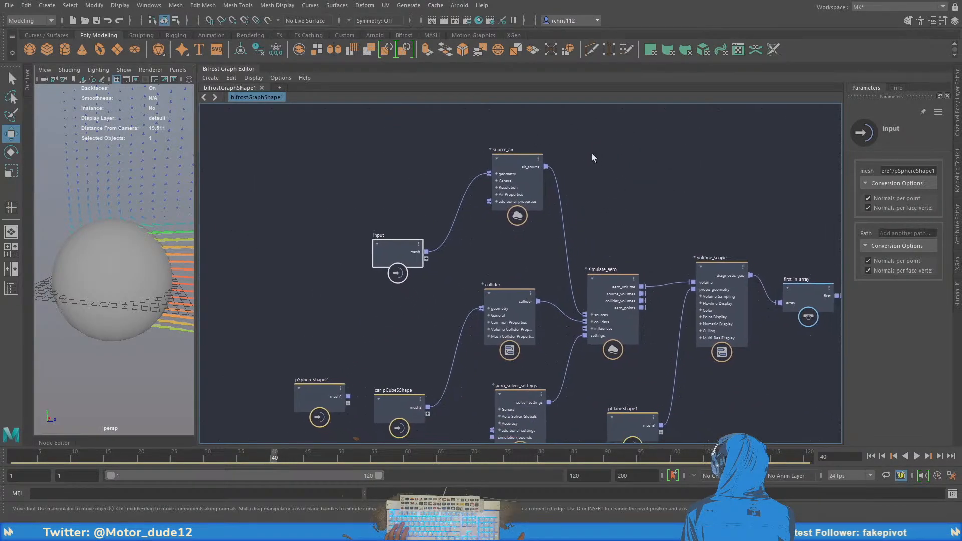
pyautogui.keyDown('alt'); pyautogui.moveTo(591, 153); pyautogui.dragTo(582, 110, button='middle'); pyautogui.keyUp('alt')
pyautogui.click(516, 249)
pyautogui.keyDown('alt'); pyautogui.moveTo(510, 207); pyautogui.dragTo(509, 245, button='middle'); pyautogui.keyUp('alt')
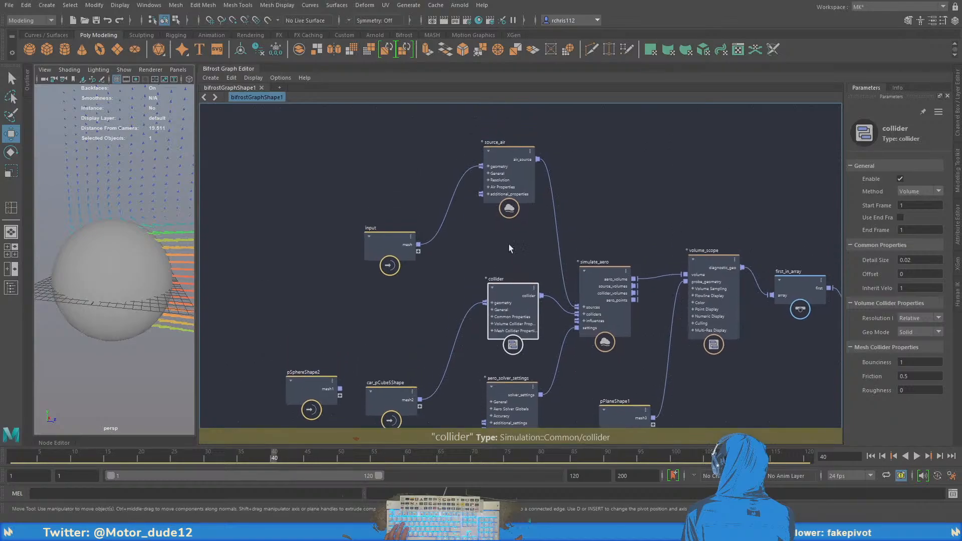
# Examine how the source_air and collider nodes feed the sources and colliders inputs of simulate_aero
pyautogui.moveTo(502, 153); pyautogui.dragTo(505, 169)
pyautogui.keyDown('alt'); pyautogui.moveTo(503, 354); pyautogui.dragTo(495, 332, button='middle'); pyautogui.keyUp('alt')
pyautogui.click(498, 329)
pyautogui.keyDown('alt'); pyautogui.moveTo(551, 253); pyautogui.dragTo(518, 264, button='middle'); pyautogui.keyUp('alt')
pyautogui.scroll(2, 518, 263)
pyautogui.moveTo(511, 256); pyautogui.dragTo(499, 257)
pyautogui.keyDown('alt'); pyautogui.moveTo(562, 228); pyautogui.dragTo(516, 262, button='middle'); pyautogui.keyUp('alt')
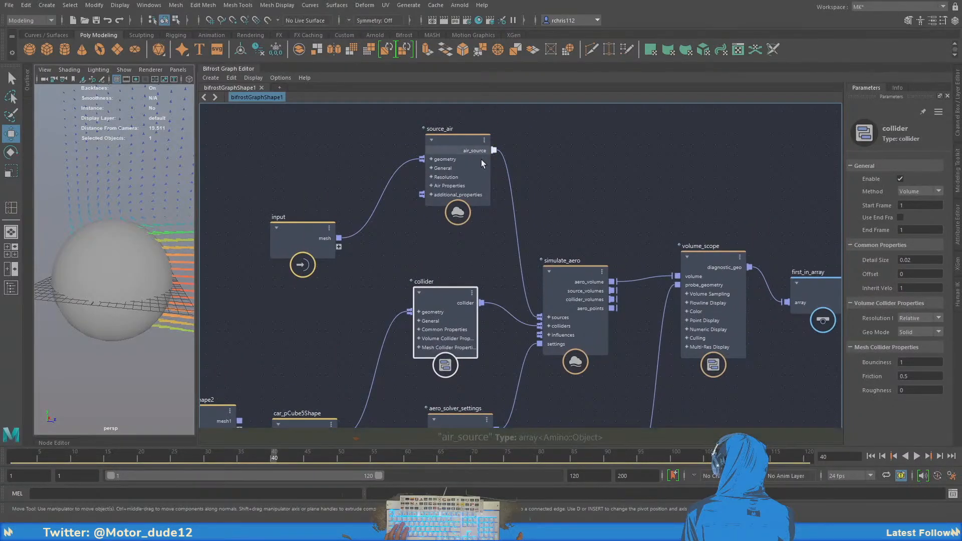
pyautogui.keyDown('alt'); pyautogui.moveTo(522, 338); pyautogui.dragTo(532, 261, button='middle'); pyautogui.keyUp('alt')
pyautogui.keyDown('alt'); pyautogui.moveTo(497, 311); pyautogui.dragTo(484, 339, button='middle'); pyautogui.keyUp('alt')
pyautogui.keyDown('alt'); pyautogui.moveTo(439, 191); pyautogui.dragTo(472, 205, button='middle'); pyautogui.keyUp('alt')
pyautogui.moveTo(475, 256)
pyautogui.mouseDown()
pyautogui.moveTo(463, 258)
pyautogui.moveTo(476, 261)
pyautogui.mouseUp()
pyautogui.keyDown('alt'); pyautogui.moveTo(186, 259); pyautogui.dragTo(137, 262, button='middle'); pyautogui.keyUp('alt')
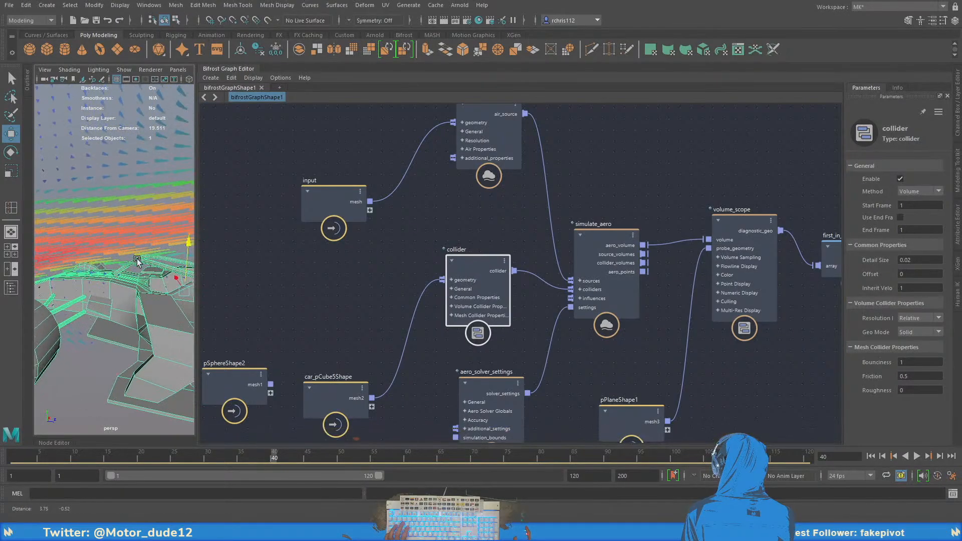
# Display the settings of the car_pCube5Shape node feeding the collider, and view the whole car beside the source sphere
pyautogui.scroll(-5, 145, 260)
pyautogui.moveTo(331, 386); pyautogui.dragTo(354, 339)
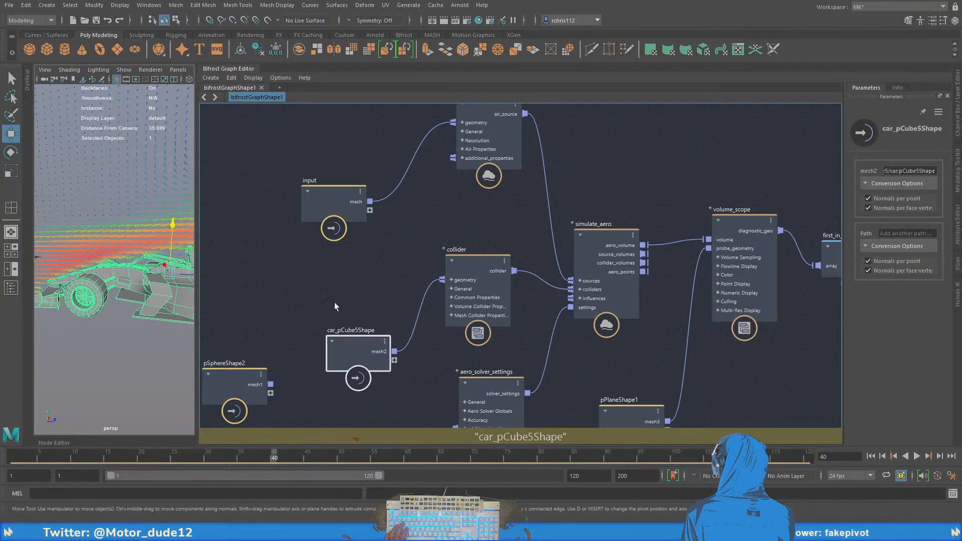
pyautogui.scroll(-1, 338, 291)
pyautogui.keyDown('alt'); pyautogui.moveTo(339, 291); pyautogui.dragTo(379, 281, button='middle'); pyautogui.keyUp('alt')
pyautogui.scroll(3, 371, 291)
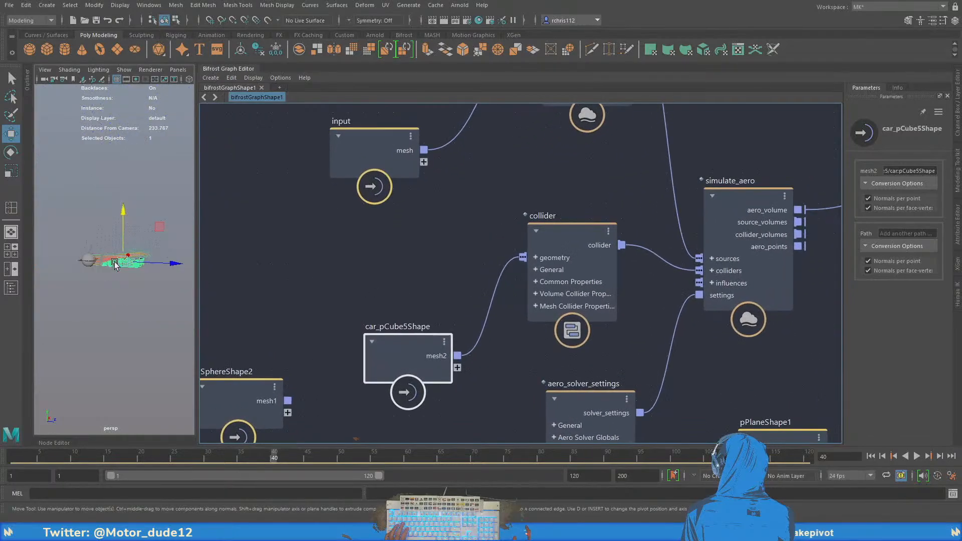
pyautogui.keyDown('alt'); pyautogui.moveTo(122, 263); pyautogui.dragTo(144, 264); pyautogui.keyUp('alt')
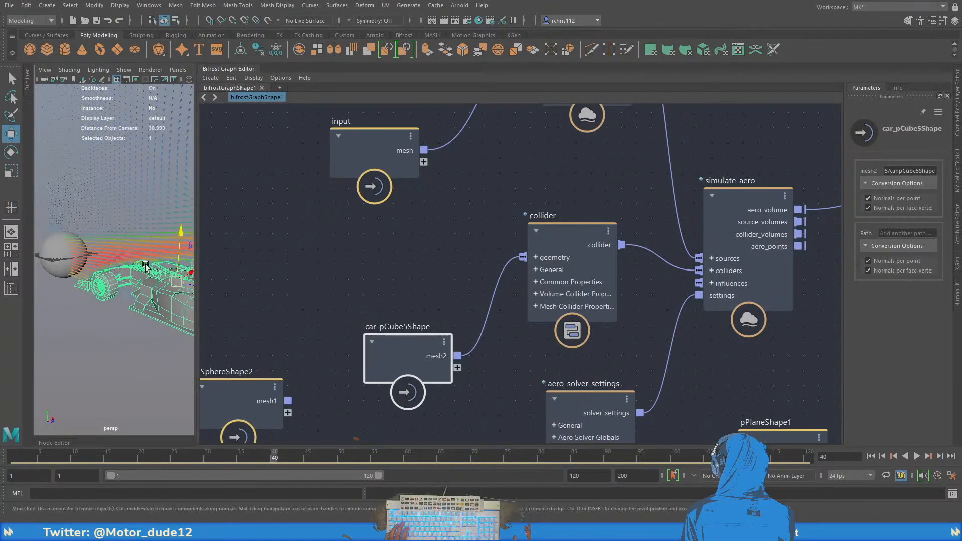
# Display the volume_scope node's parameters and inspect the coloured flowlines ahead of the car
pyautogui.keyDown('alt'); pyautogui.moveTo(440, 258); pyautogui.dragTo(328, 281, button='middle'); pyautogui.keyUp('alt')
pyautogui.scroll(-2, 513, 198)
pyautogui.keyDown('alt'); pyautogui.moveTo(513, 199); pyautogui.dragTo(437, 203, button='middle'); pyautogui.keyUp('alt')
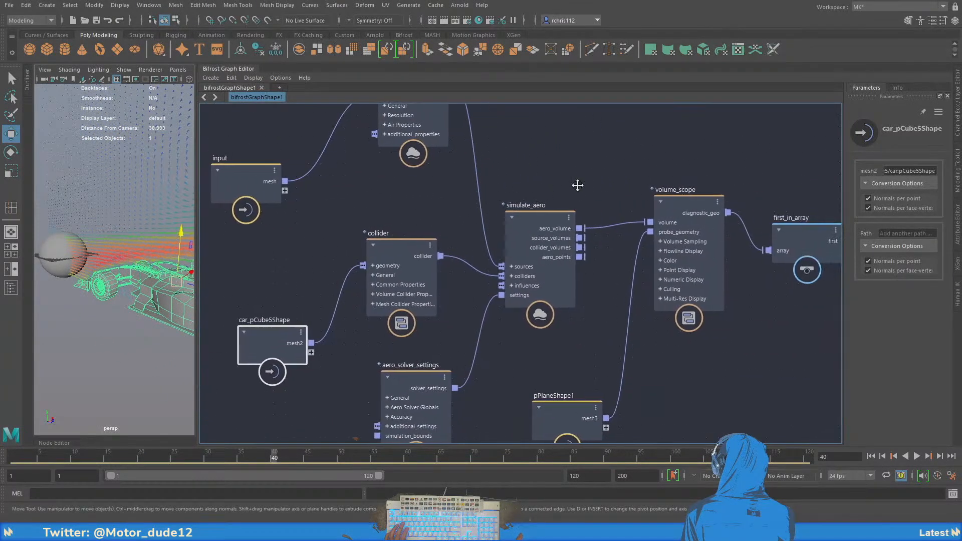
pyautogui.keyDown('alt'); pyautogui.moveTo(577, 187); pyautogui.dragTo(443, 242, button='middle'); pyautogui.keyUp('alt')
pyautogui.click(567, 258)
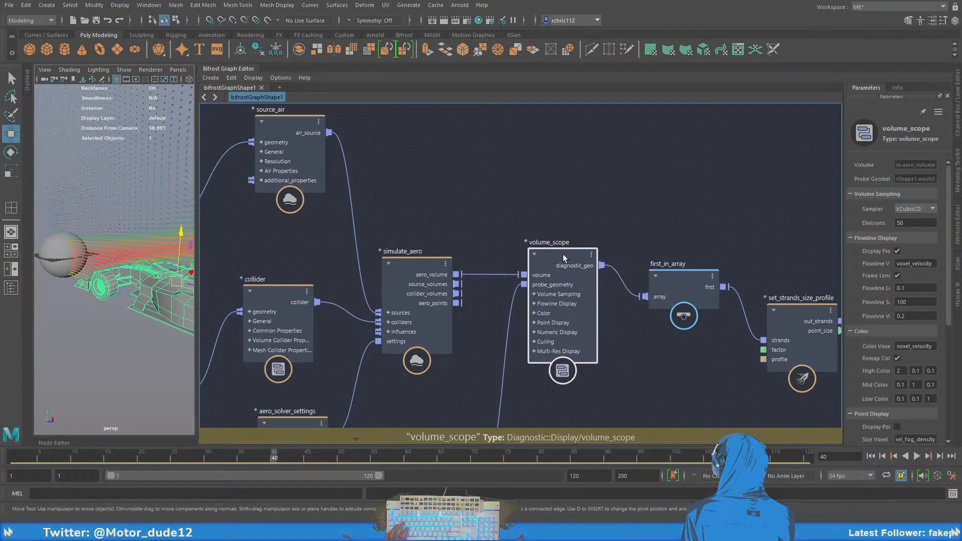
pyautogui.moveTo(564, 259); pyautogui.dragTo(566, 257)
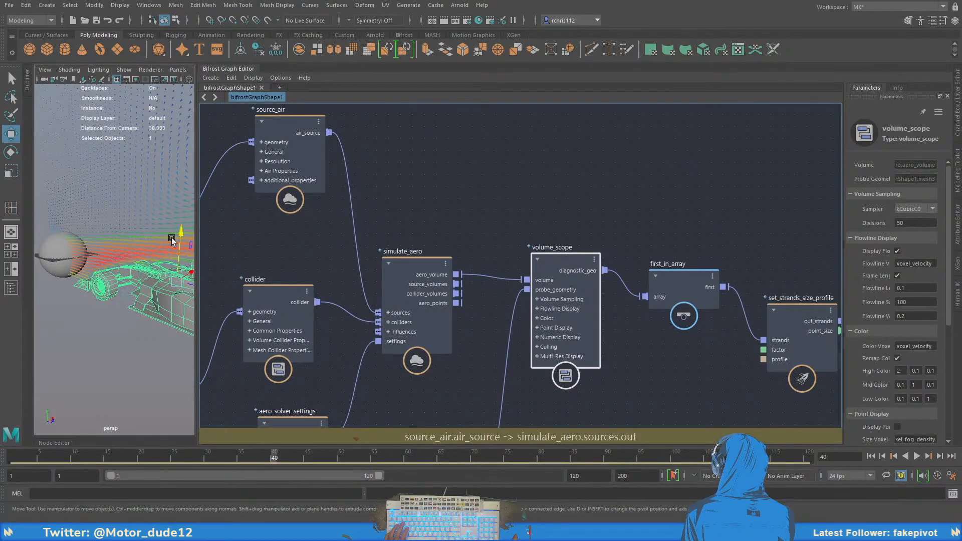
pyautogui.keyDown('alt'); pyautogui.moveTo(173, 242); pyautogui.dragTo(143, 261); pyautogui.keyUp('alt')
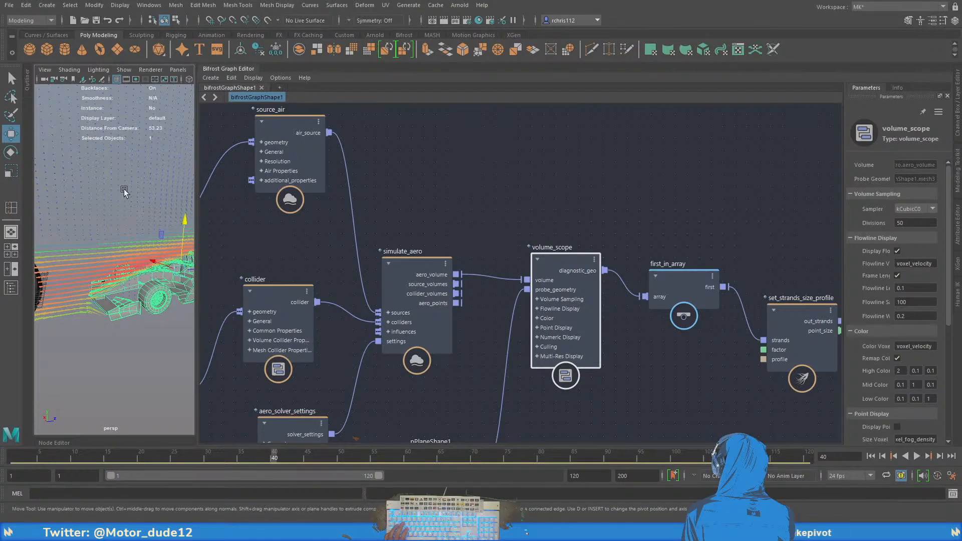
# Select the pPlaneShape1 node feeding probe_geometry and examine the probe plane's flowlines around the sphere and car
pyautogui.keyDown('alt'); pyautogui.moveTo(498, 249); pyautogui.dragTo(510, 168, button='middle'); pyautogui.keyUp('alt')
pyautogui.keyDown('alt'); pyautogui.moveTo(536, 358); pyautogui.dragTo(544, 335, button='middle'); pyautogui.keyUp('alt')
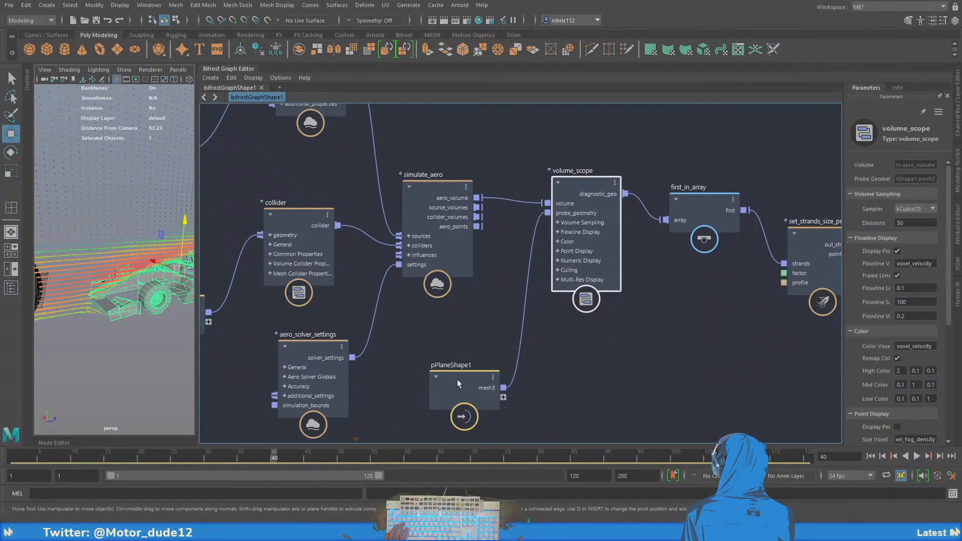
pyautogui.moveTo(457, 383); pyautogui.dragTo(470, 374)
pyautogui.keyDown('alt'); pyautogui.moveTo(135, 256); pyautogui.dragTo(158, 289); pyautogui.keyUp('alt')
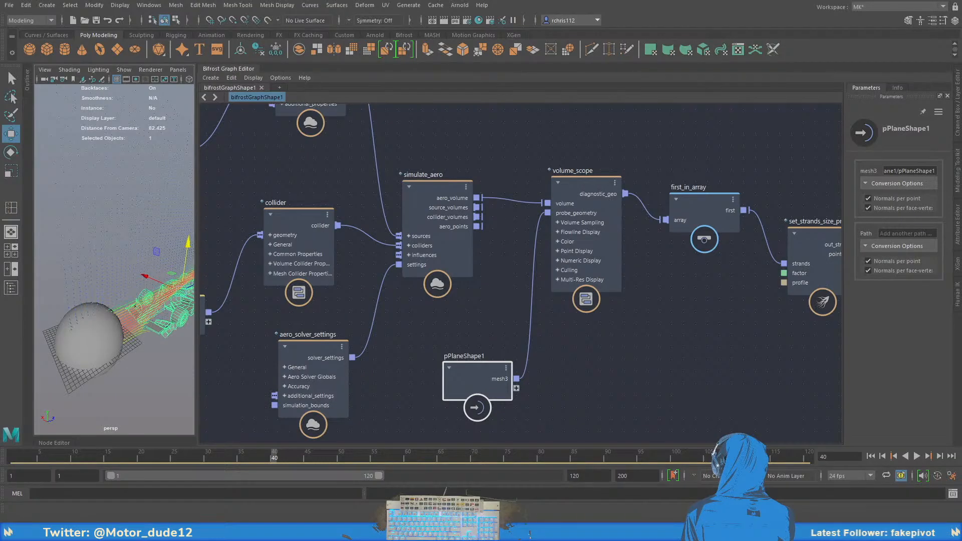
pyautogui.keyDown('alt'); pyautogui.moveTo(461, 330); pyautogui.dragTo(452, 328, button='middle'); pyautogui.keyUp('alt')
pyautogui.keyDown('alt'); pyautogui.moveTo(140, 287); pyautogui.dragTo(125, 279); pyautogui.keyUp('alt')
pyautogui.keyDown('alt'); pyautogui.moveTo(125, 279); pyautogui.dragTo(110, 274, button='middle'); pyautogui.keyUp('alt')
pyautogui.keyDown('alt'); pyautogui.moveTo(114, 282); pyautogui.dragTo(132, 279); pyautogui.keyUp('alt')
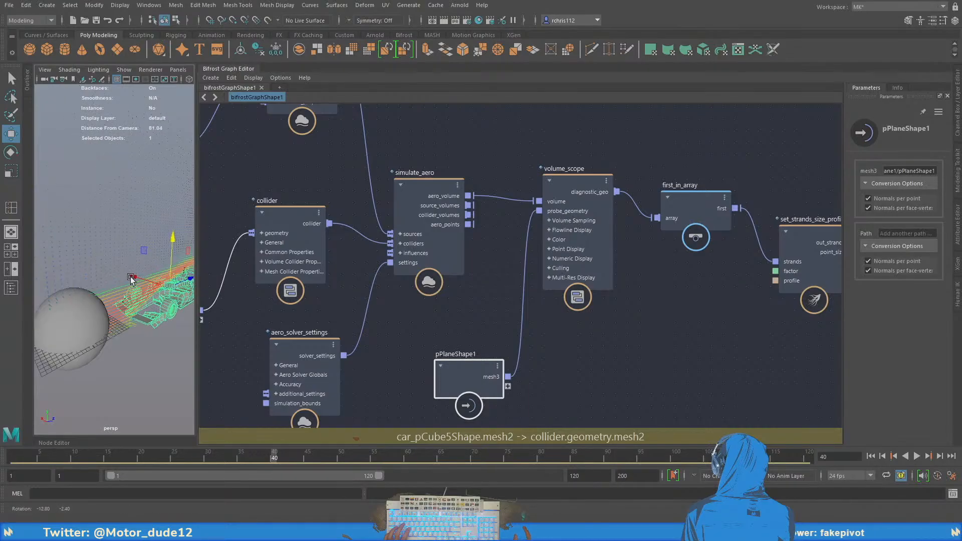
pyautogui.keyDown('alt'); pyautogui.moveTo(146, 280); pyautogui.dragTo(111, 271, button='middle'); pyautogui.keyUp('alt')
pyautogui.scroll(3, 113, 270)
pyautogui.keyDown('alt'); pyautogui.moveTo(126, 269); pyautogui.dragTo(140, 277); pyautogui.keyUp('alt')
pyautogui.keyDown('alt'); pyautogui.moveTo(143, 278); pyautogui.dragTo(96, 269, button='middle'); pyautogui.keyUp('alt')
pyautogui.keyDown('alt'); pyautogui.moveTo(97, 269); pyautogui.dragTo(123, 300); pyautogui.keyUp('alt')
pyautogui.scroll(4, 84, 272)
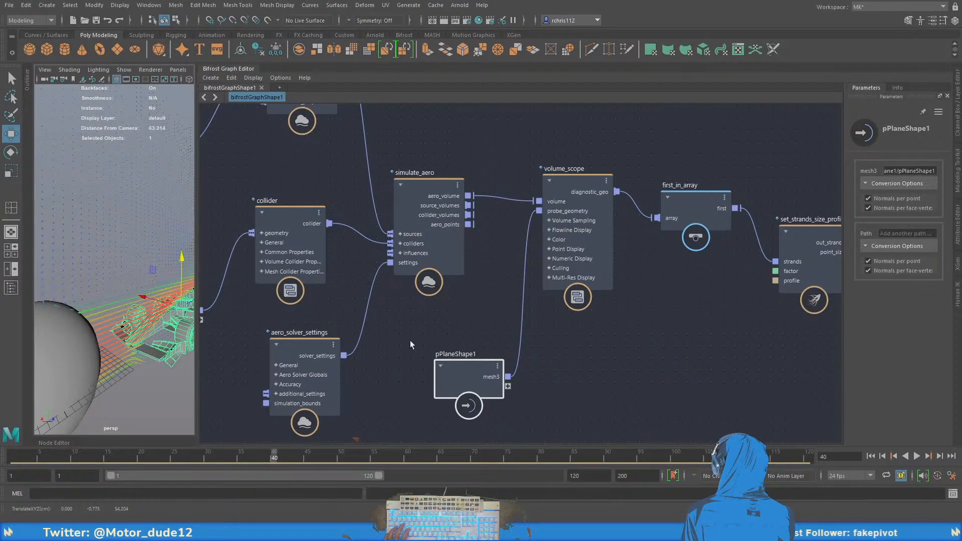
# Follow the graph past volume_scope and select the first_in_array node to display its parameters
pyautogui.keyDown('alt'); pyautogui.moveTo(454, 329); pyautogui.dragTo(427, 341, button='middle'); pyautogui.keyUp('alt')
pyautogui.keyDown('alt'); pyautogui.moveTo(576, 354); pyautogui.dragTo(497, 406, button='middle'); pyautogui.keyUp('alt')
pyautogui.scroll(-1, 527, 263)
pyautogui.scroll(1, 528, 262)
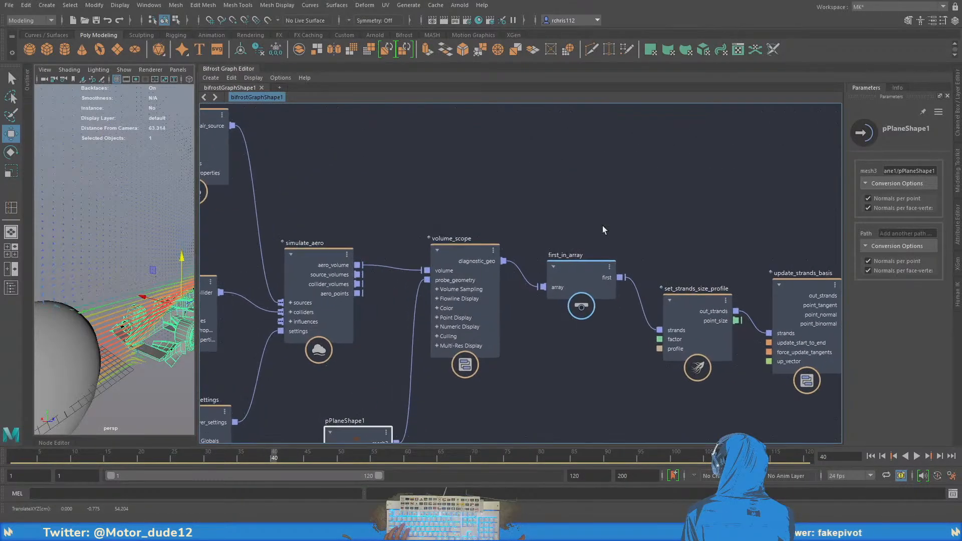
pyautogui.scroll(1, 602, 226)
pyautogui.keyDown('alt'); pyautogui.moveTo(598, 229); pyautogui.dragTo(554, 210, button='middle'); pyautogui.keyUp('alt')
pyautogui.moveTo(545, 250)
pyautogui.mouseDown()
pyautogui.moveTo(539, 275)
pyautogui.moveTo(552, 268)
pyautogui.mouseUp()
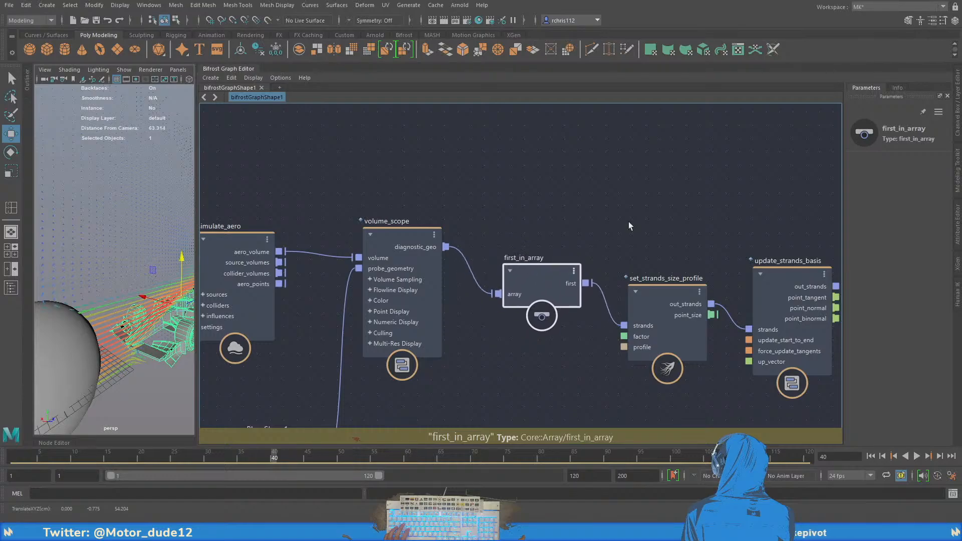
# Display the set_strands_size_profile node's factor and profile settings, and reframe the sphere and car in the viewport
pyautogui.keyDown('alt'); pyautogui.moveTo(629, 222); pyautogui.dragTo(508, 204, button='middle'); pyautogui.keyUp('alt')
pyautogui.moveTo(542, 274); pyautogui.dragTo(546, 260)
pyautogui.keyDown('alt'); pyautogui.moveTo(564, 214); pyautogui.dragTo(525, 218, button='middle'); pyautogui.keyUp('alt')
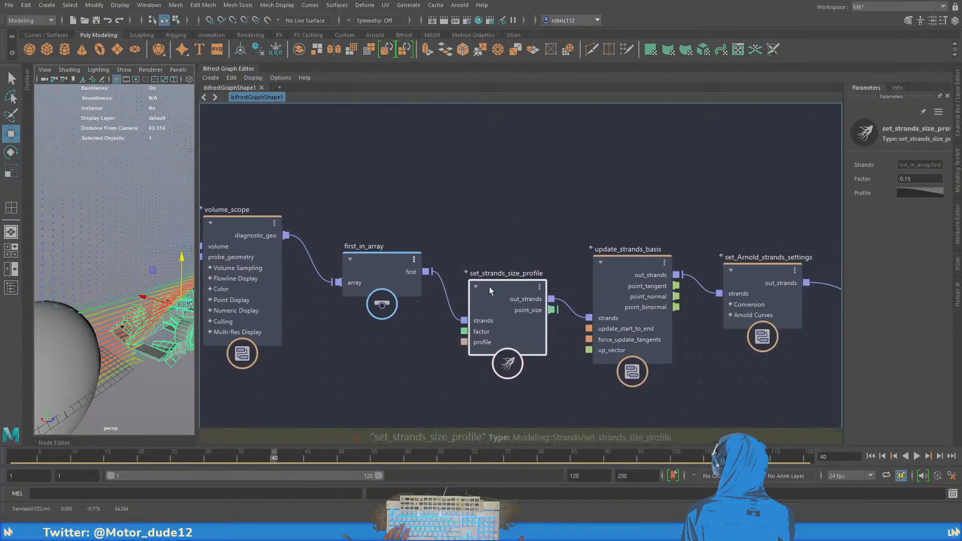
pyautogui.keyDown('alt'); pyautogui.moveTo(176, 275); pyautogui.dragTo(142, 263, button='middle'); pyautogui.keyUp('alt')
pyautogui.scroll(6, 121, 266)
pyautogui.scroll(3, 137, 273)
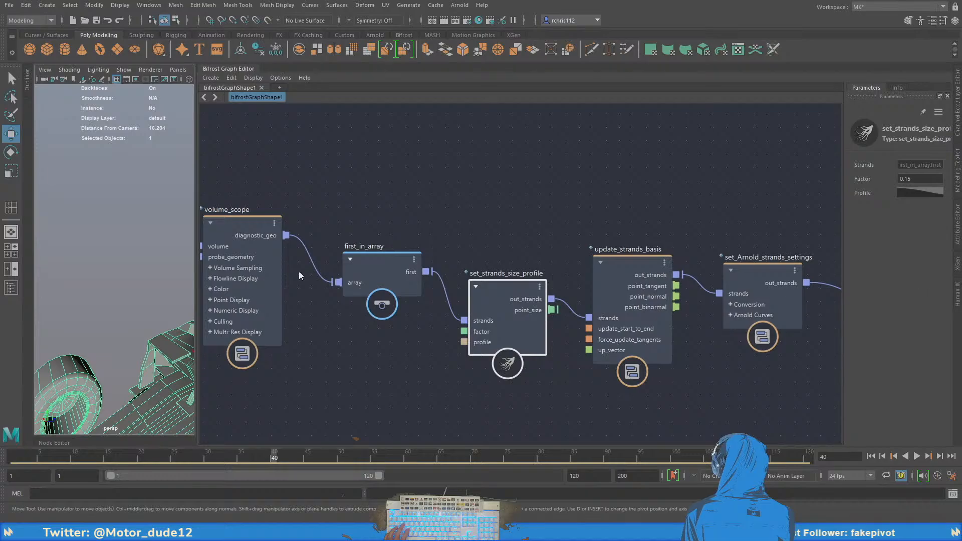
pyautogui.press('f')
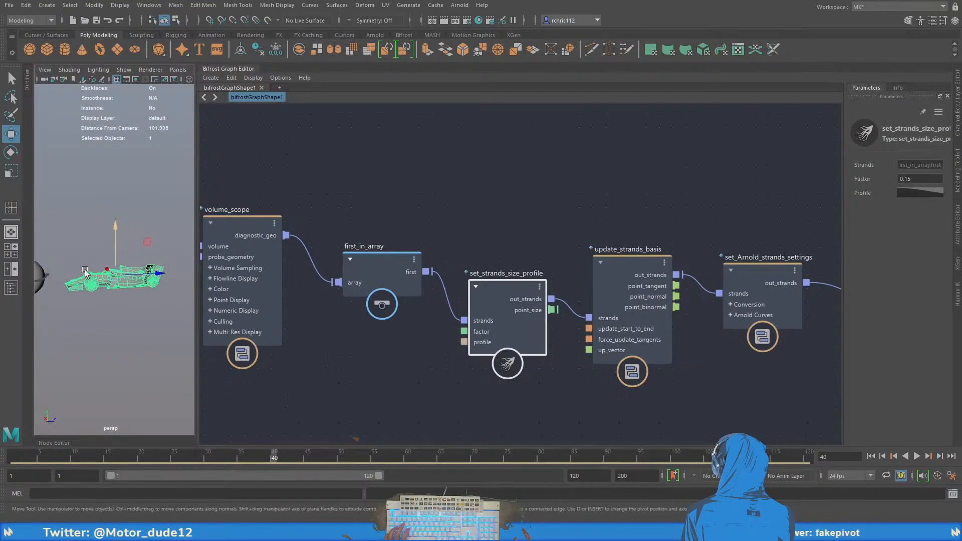
pyautogui.keyDown('alt'); pyautogui.moveTo(86, 272); pyautogui.dragTo(156, 292, button='middle'); pyautogui.keyUp('alt')
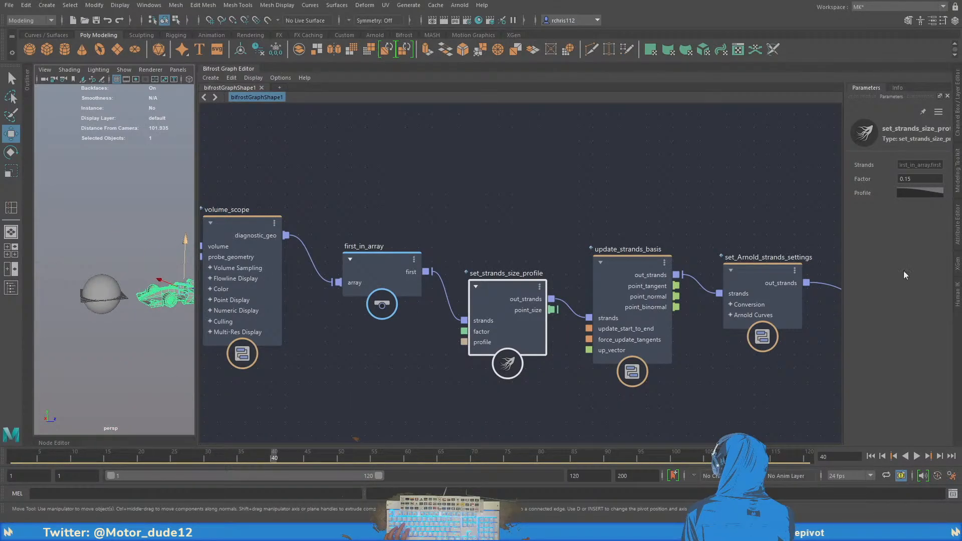
pyautogui.scroll(3, 145, 280)
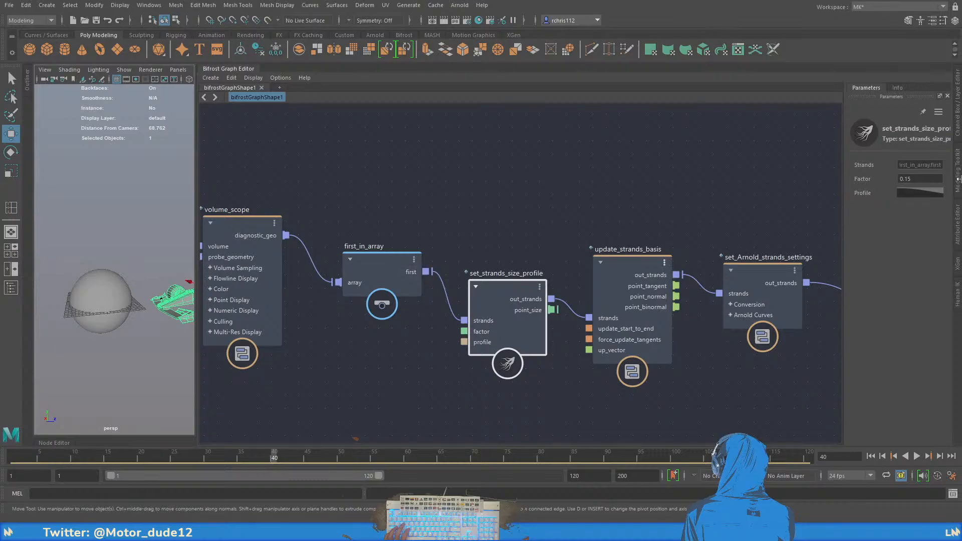
# Display the update_strands_basis node's parameters and follow its output to set_Arnold_strands_settings
pyautogui.keyDown('alt'); pyautogui.moveTo(536, 222); pyautogui.dragTo(485, 235, button='middle'); pyautogui.keyUp('alt')
pyautogui.scroll(1, 494, 233)
pyautogui.keyDown('alt'); pyautogui.moveTo(587, 213); pyautogui.dragTo(503, 215, button='middle'); pyautogui.keyUp('alt')
pyautogui.click(497, 268)
pyautogui.scroll(-2, 503, 215)
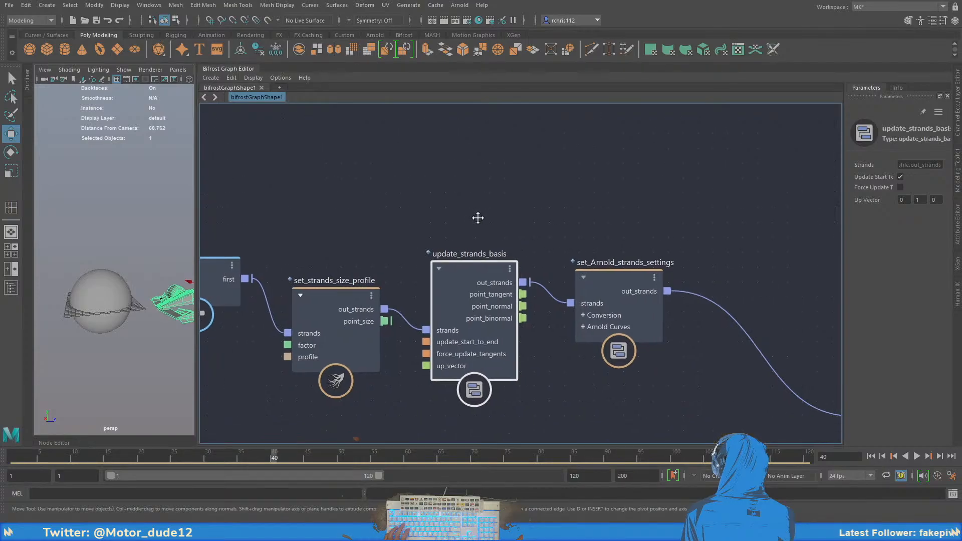
pyautogui.moveTo(479, 254); pyautogui.dragTo(478, 257)
pyautogui.keyDown('alt'); pyautogui.moveTo(525, 223); pyautogui.dragTo(523, 190, button='middle'); pyautogui.keyUp('alt')
pyautogui.scroll(3, 474, 213)
pyautogui.scroll(-1, 471, 213)
pyautogui.keyDown('alt'); pyautogui.moveTo(620, 197); pyautogui.dragTo(468, 197, button='middle'); pyautogui.keyUp('alt')
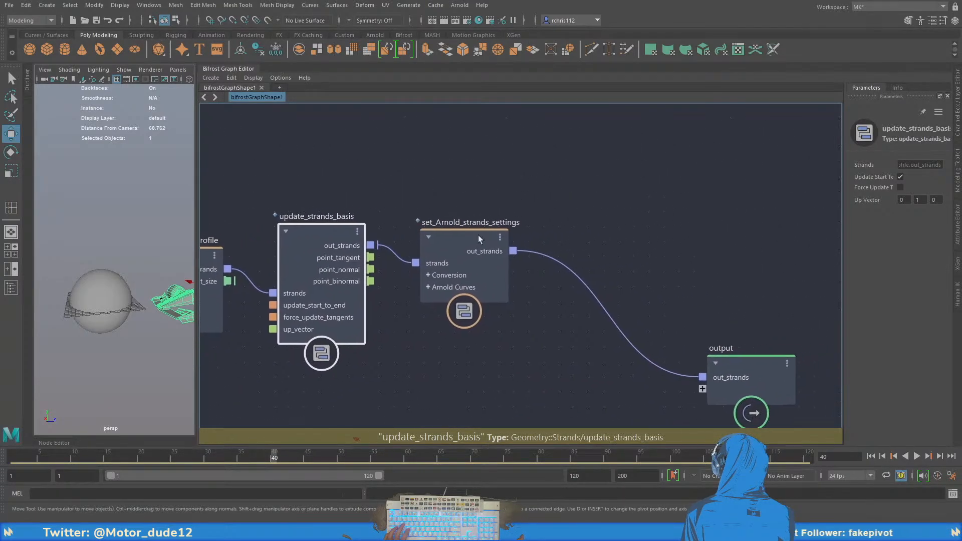
# Display the set_Arnold_strands_settings node's parameters and trace its connection to the output node
pyautogui.moveTo(478, 236); pyautogui.dragTo(493, 238)
pyautogui.scroll(1, 498, 234)
pyautogui.keyDown('alt'); pyautogui.moveTo(574, 211); pyautogui.dragTo(512, 193, button='middle'); pyautogui.keyUp('alt')
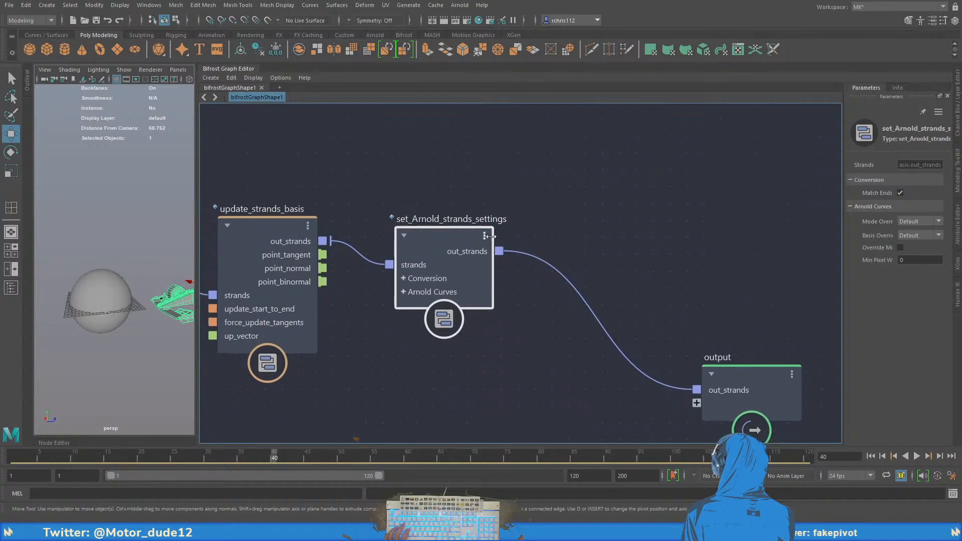
pyautogui.moveTo(438, 235); pyautogui.dragTo(441, 238)
pyautogui.keyDown('alt'); pyautogui.moveTo(548, 222); pyautogui.dragTo(481, 102, button='middle'); pyautogui.keyUp('alt')
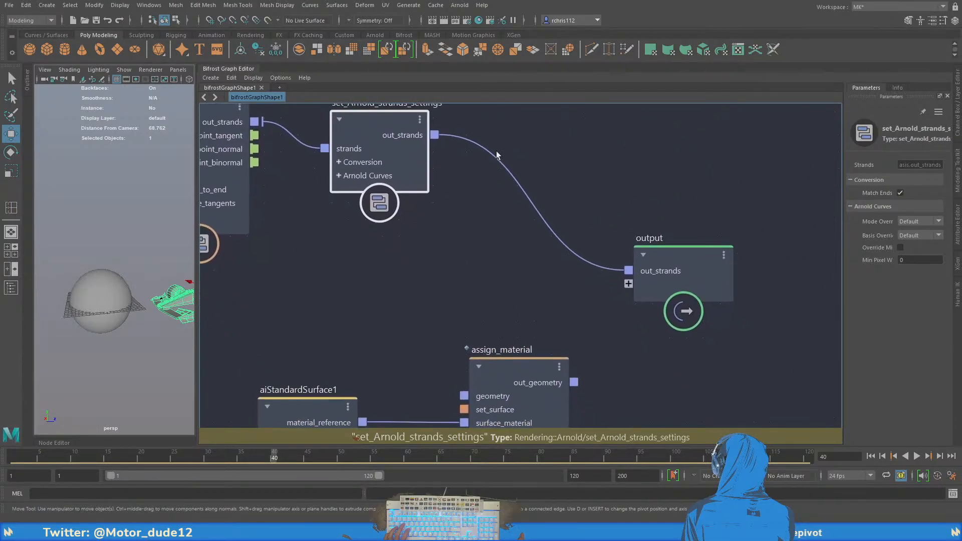
# Examine the unconnected assign_material node and its aiStandardSurface1 input below the strands chain
pyautogui.keyDown('alt'); pyautogui.moveTo(466, 247); pyautogui.dragTo(465, 328, button='middle'); pyautogui.keyUp('alt')
pyautogui.keyDown('alt'); pyautogui.moveTo(79, 270); pyautogui.dragTo(31, 263); pyautogui.keyUp('alt')
pyautogui.moveTo(535, 309)
pyautogui.keyDown('alt'); pyautogui.mouseDown(button='middle')
pyautogui.moveTo(525, 268)
pyautogui.moveTo(539, 196)
pyautogui.mouseUp(button='middle'); pyautogui.keyUp('alt')
pyautogui.moveTo(461, 251)
pyautogui.keyDown('alt'); pyautogui.mouseDown(button='middle')
pyautogui.moveTo(489, 190)
pyautogui.moveTo(487, 208)
pyautogui.moveTo(510, 238)
pyautogui.moveTo(448, 250)
pyautogui.mouseUp(button='middle'); pyautogui.keyUp('alt')
pyautogui.scroll(-1, 417, 247)
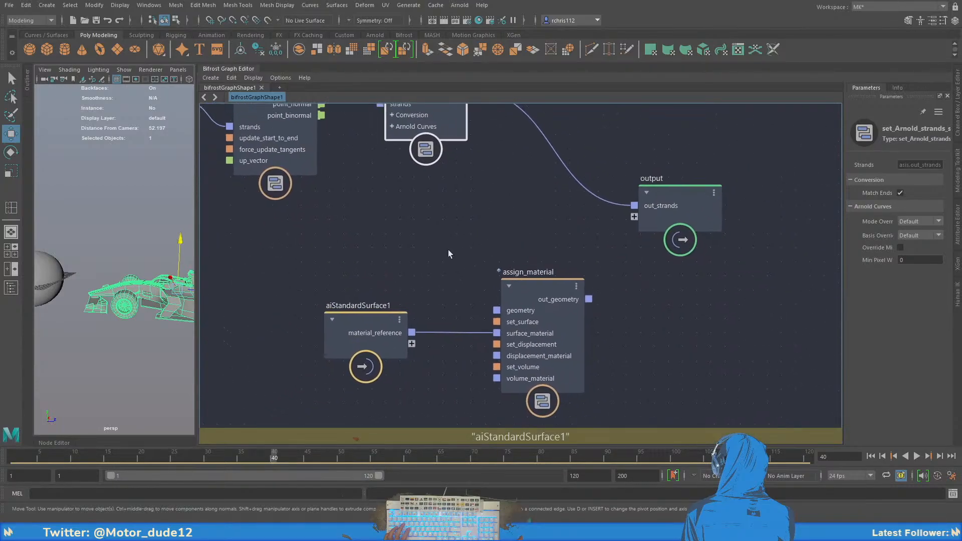
pyautogui.moveTo(546, 227)
pyautogui.keyDown('alt'); pyautogui.mouseDown(button='middle')
pyautogui.moveTo(523, 265)
pyautogui.moveTo(448, 308)
pyautogui.mouseUp(button='middle'); pyautogui.keyUp('alt')
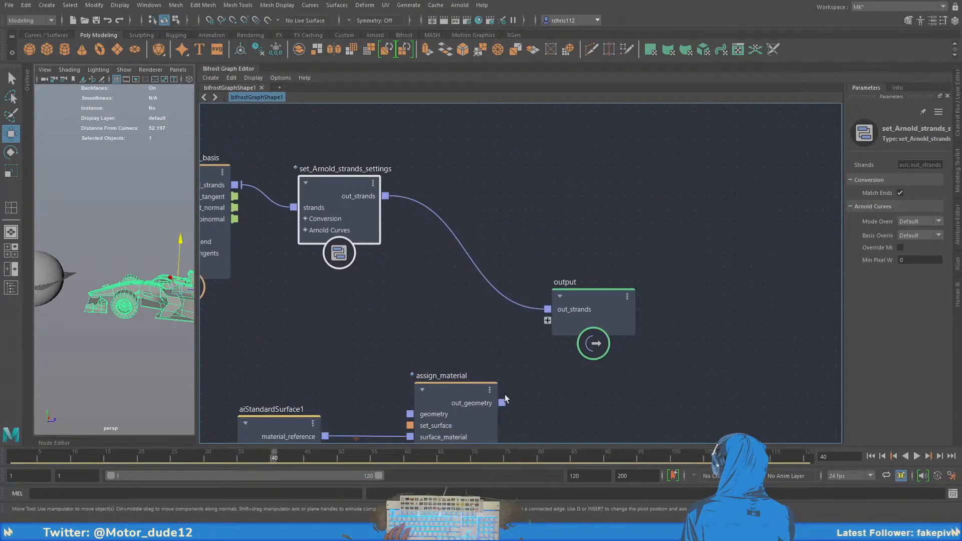
# Insert assign_material between set_Arnold_strands_settings and the output node by replacing the direct link with connections through geometry and out_geometry
pyautogui.moveTo(503, 401); pyautogui.dragTo(534, 350)
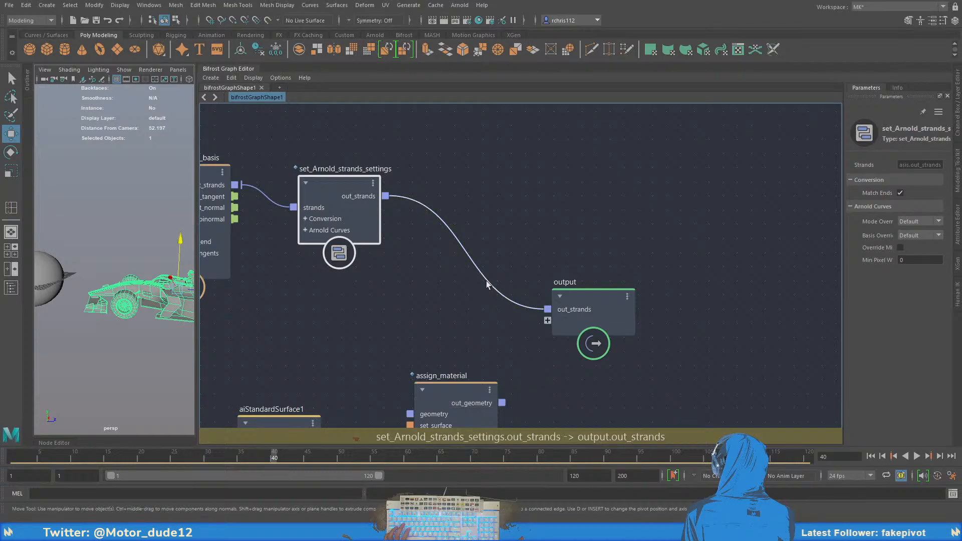
pyautogui.keyDown('alt'); pyautogui.moveTo(486, 281); pyautogui.dragTo(504, 240, button='middle'); pyautogui.keyUp('alt')
pyautogui.click(511, 236)
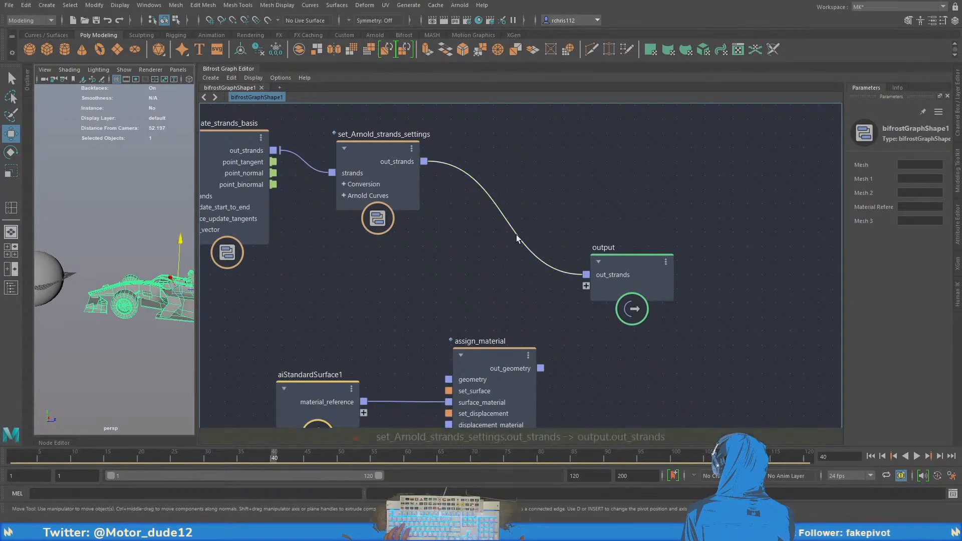
pyautogui.moveTo(517, 235); pyautogui.dragTo(470, 239)
pyautogui.moveTo(425, 162); pyautogui.dragTo(448, 379)
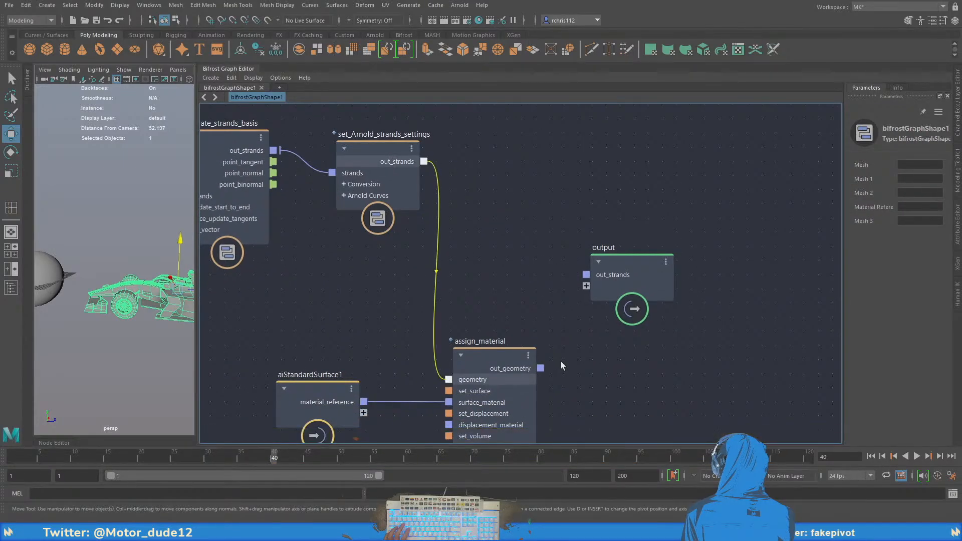
pyautogui.moveTo(541, 368); pyautogui.dragTo(586, 275)
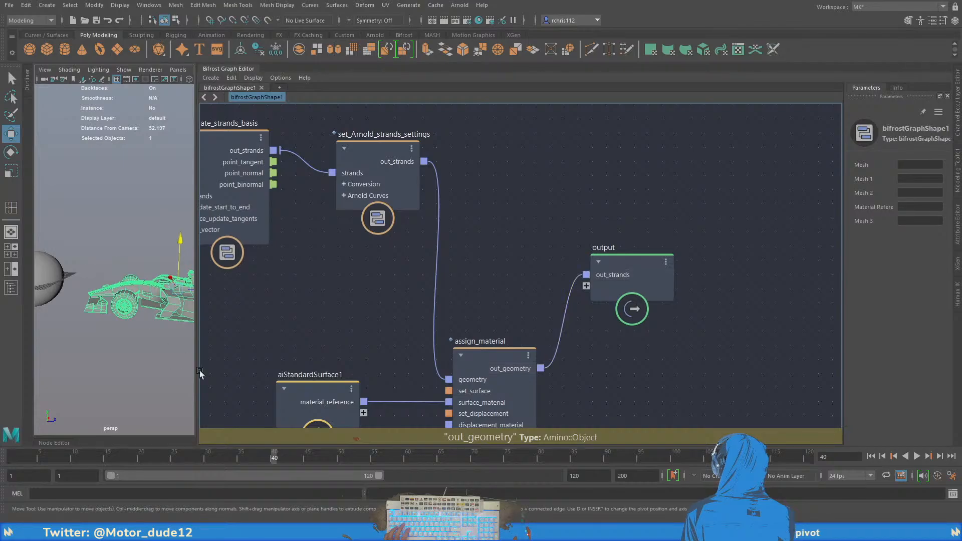
# Play the simulation from frame 1 to frame 17, zoom in on the car and collapse the Bifrost Graph Editor
pyautogui.press('Escape')
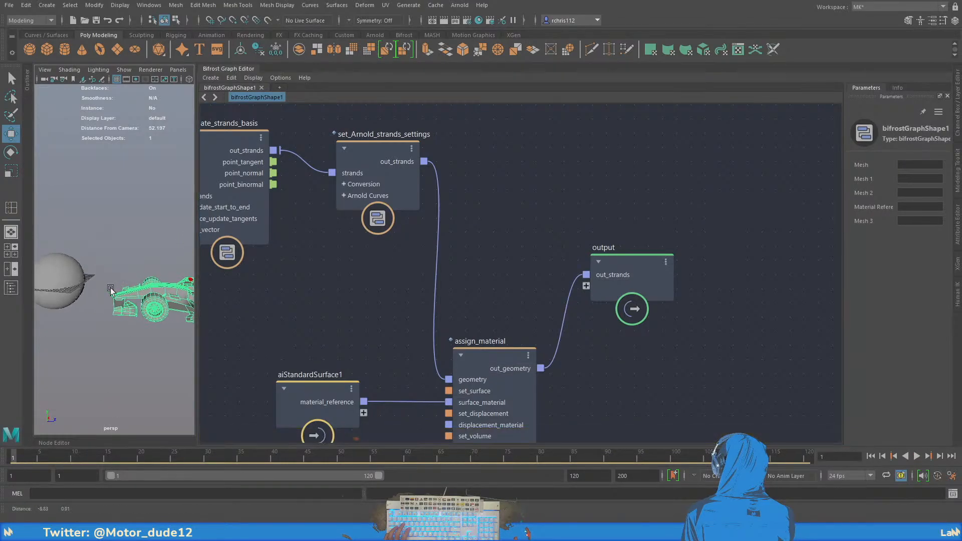
pyautogui.keyDown('alt'); pyautogui.moveTo(96, 299); pyautogui.dragTo(123, 272); pyautogui.keyUp('alt')
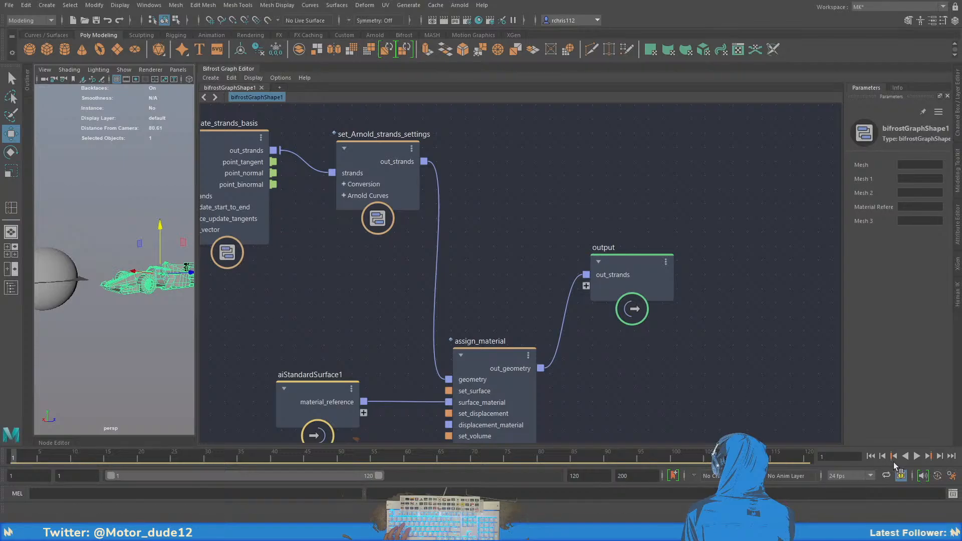
pyautogui.click(915, 456)
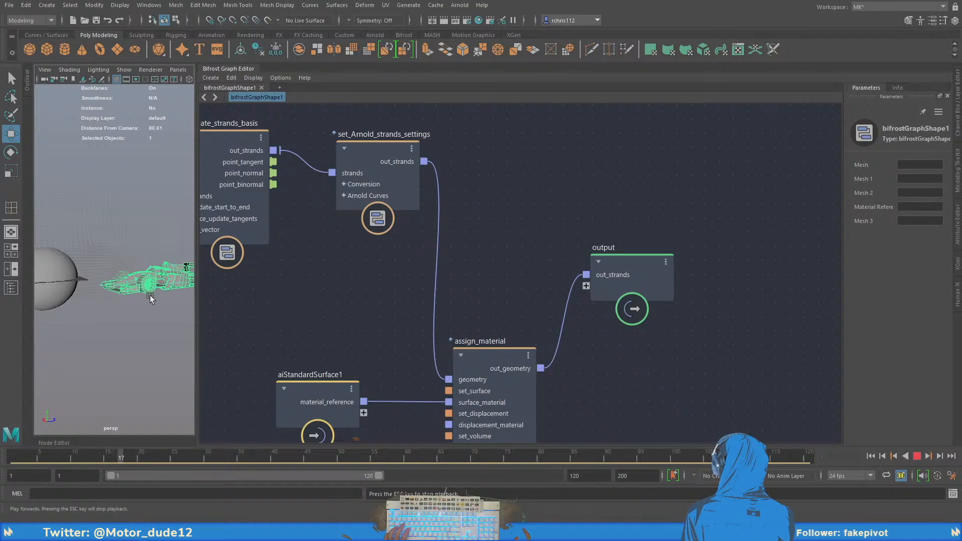
pyautogui.press('Escape')
pyautogui.keyDown('alt'); pyautogui.moveTo(133, 302); pyautogui.dragTo(128, 302); pyautogui.keyUp('alt')
pyautogui.scroll(5, 131, 303)
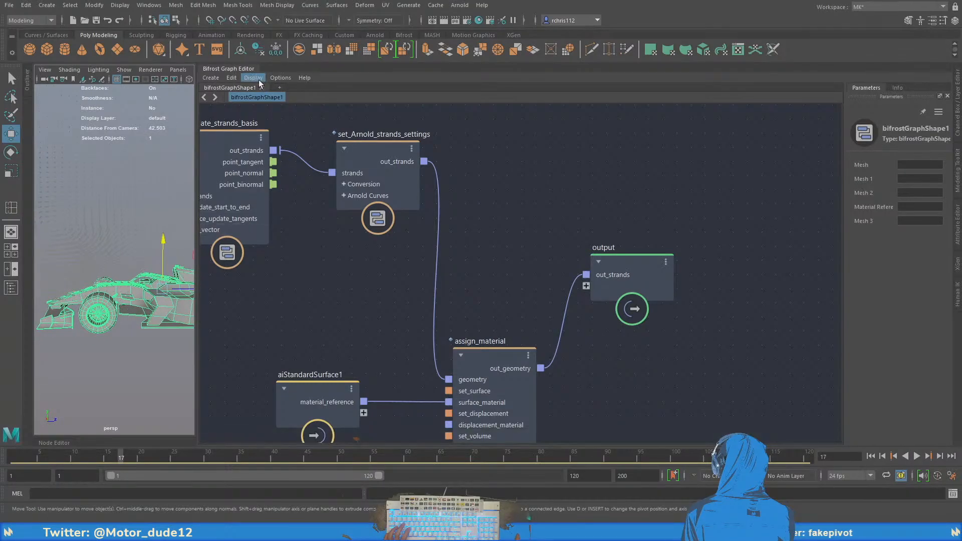
pyautogui.click(249, 69)
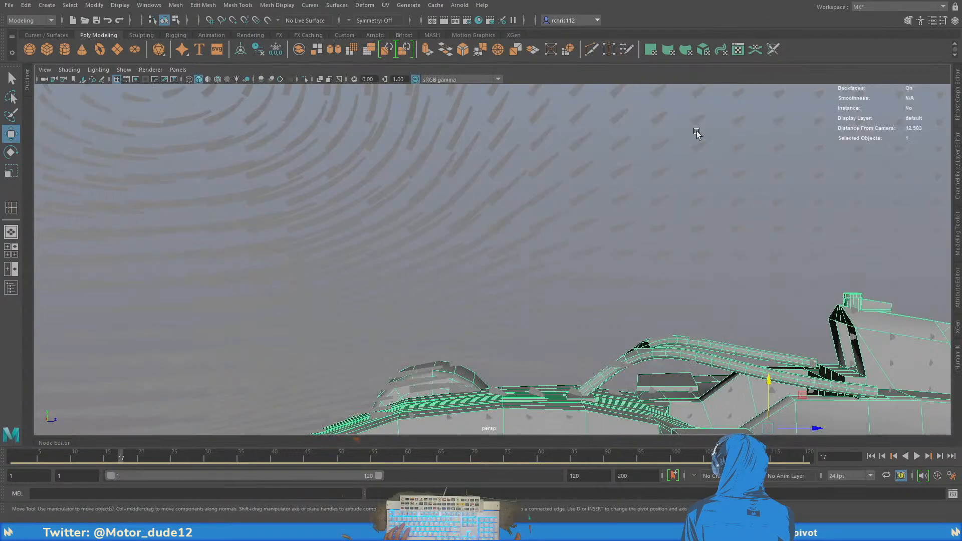
# Reopen the Bifrost Graph Editor and examine the aero_solver_settings node and the inputs feeding simulate_aero
pyautogui.click(957, 121)
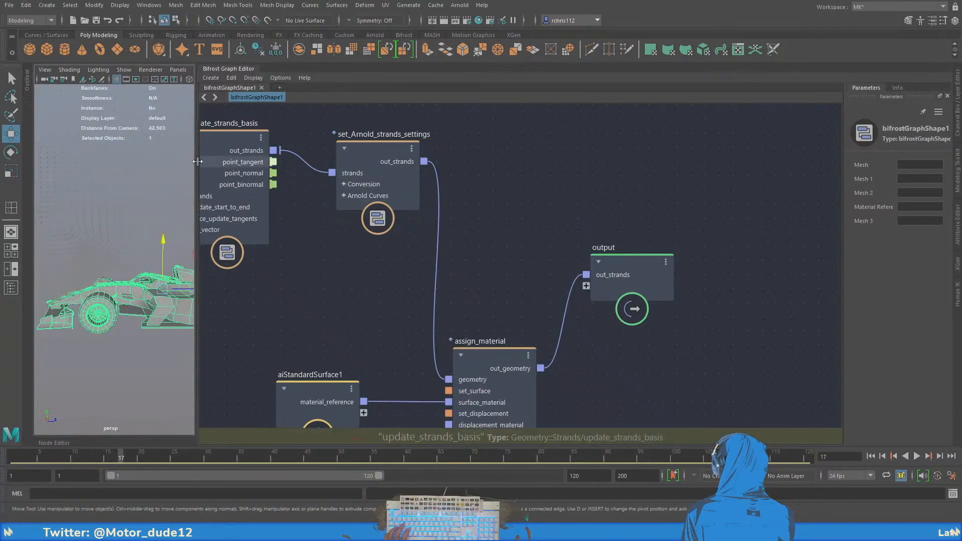
pyautogui.moveTo(622, 236); pyautogui.dragTo(649, 244, button='middle')
pyautogui.scroll(-8, 648, 244)
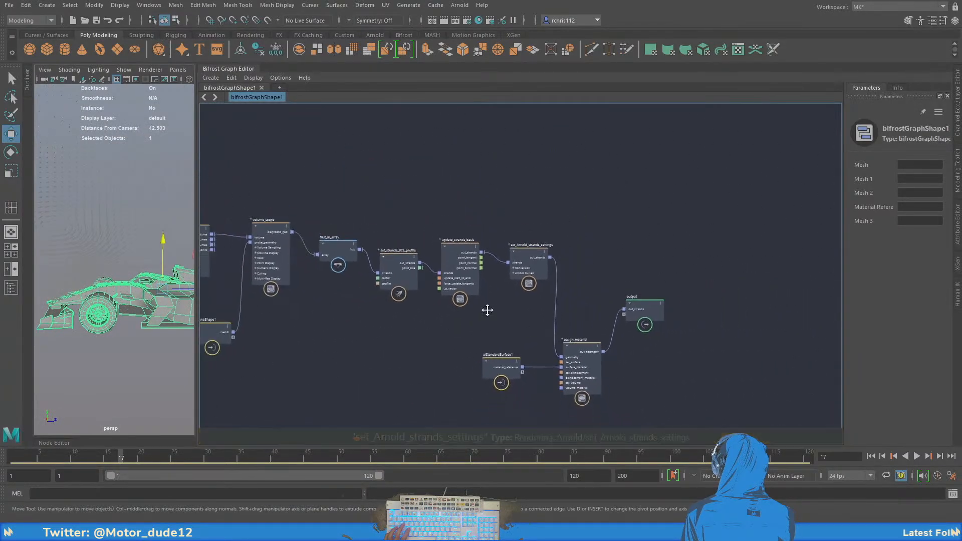
pyautogui.moveTo(441, 300); pyautogui.dragTo(553, 321, button='middle')
pyautogui.scroll(7, 421, 334)
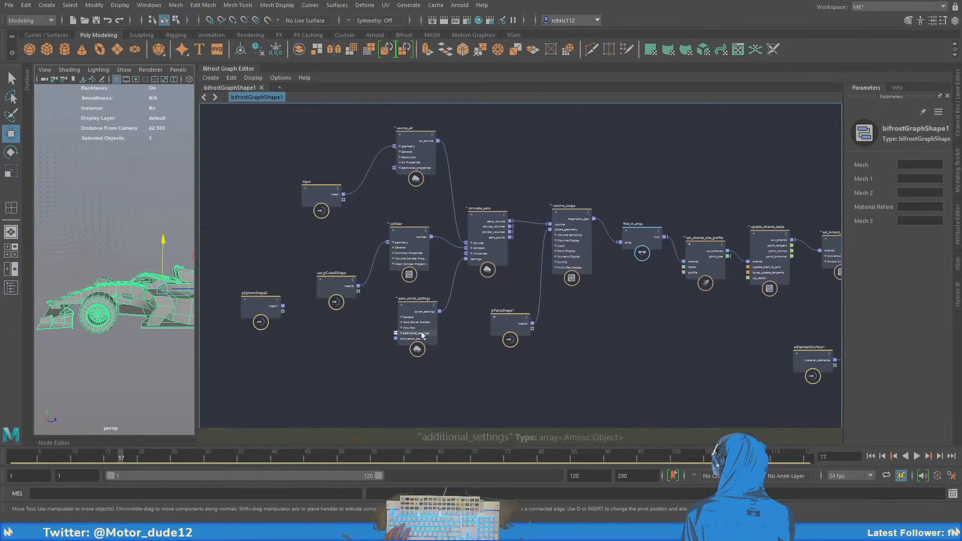
pyautogui.moveTo(471, 319); pyautogui.dragTo(468, 372, button='middle')
pyautogui.moveTo(452, 255)
pyautogui.mouseDown(button='middle')
pyautogui.moveTo(468, 354)
pyautogui.moveTo(461, 241)
pyautogui.mouseUp(button='middle')
pyautogui.click(435, 317)
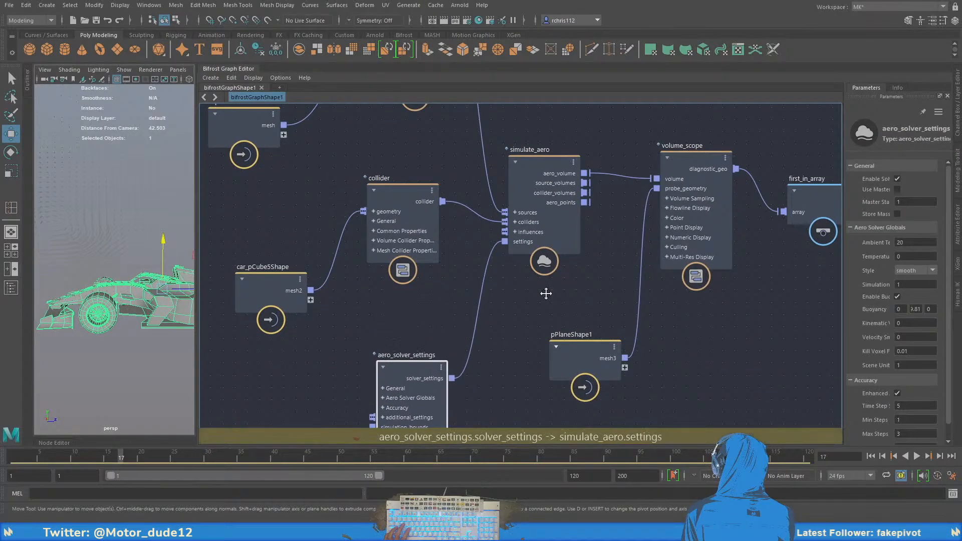
pyautogui.moveTo(489, 196); pyautogui.dragTo(480, 331, button='middle')
# Select the bifrostGraph1 object and view its flowlines between the sphere and the car
pyautogui.keyDown('alt'); pyautogui.moveTo(95, 253); pyautogui.dragTo(167, 255); pyautogui.keyUp('alt')
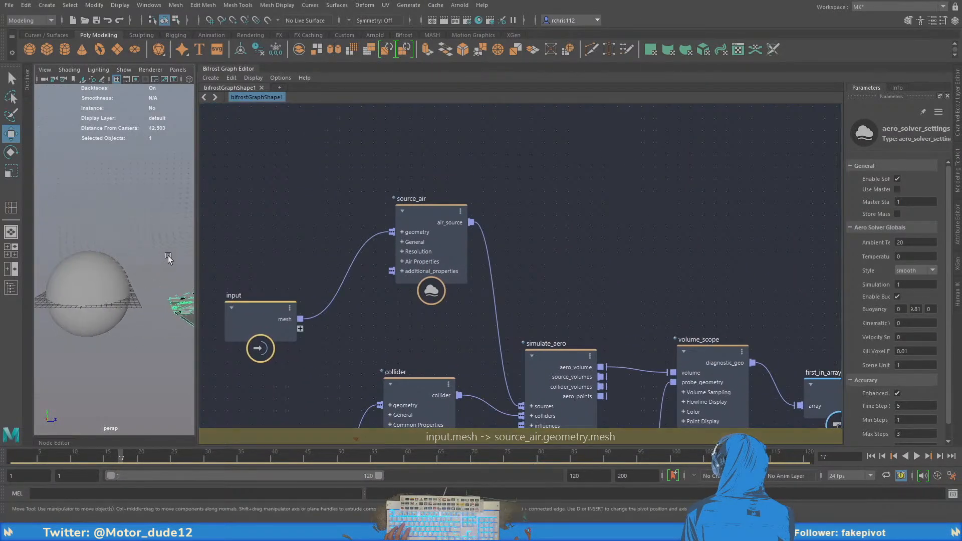
pyautogui.scroll(-8, 165, 257)
pyautogui.keyDown('alt'); pyautogui.moveTo(142, 260); pyautogui.dragTo(103, 260, button='middle'); pyautogui.keyUp('alt')
pyautogui.keyDown('alt'); pyautogui.moveTo(103, 261); pyautogui.dragTo(120, 261); pyautogui.keyUp('alt')
pyautogui.scroll(8, 119, 262)
pyautogui.keyDown('alt'); pyautogui.moveTo(51, 292); pyautogui.dragTo(116, 296, button='middle'); pyautogui.keyUp('alt')
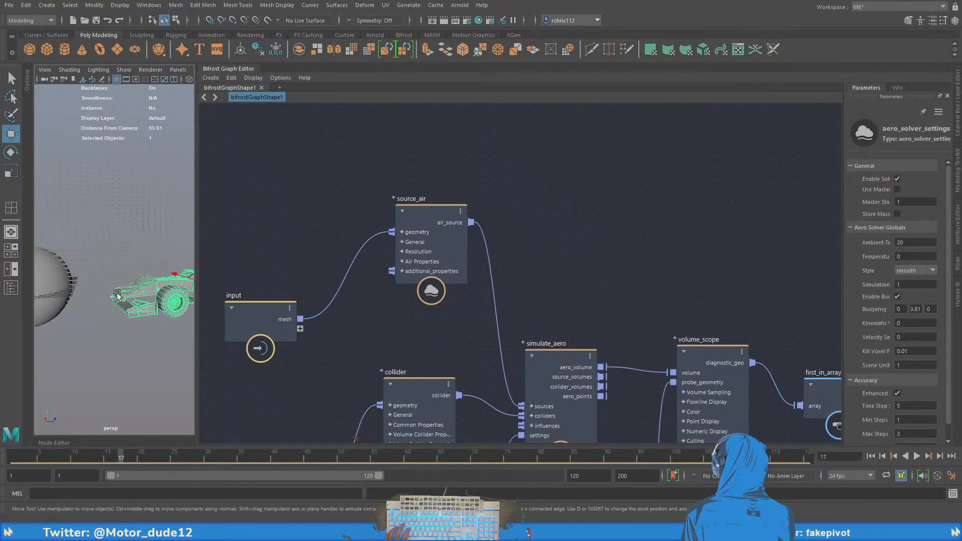
pyautogui.click(28, 84)
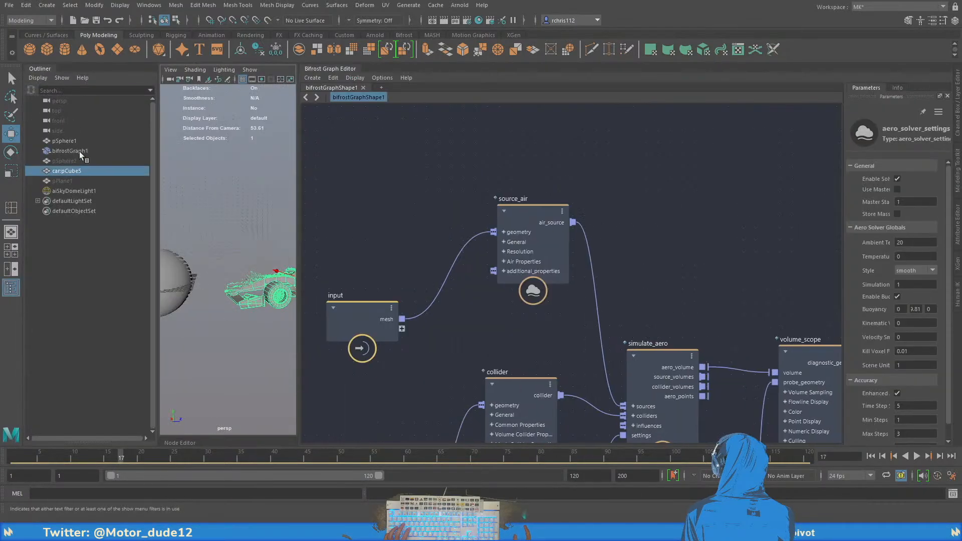
pyautogui.click(59, 149)
pyautogui.click(49, 70)
pyautogui.keyDown('alt'); pyautogui.moveTo(116, 243); pyautogui.dragTo(134, 247); pyautogui.keyUp('alt')
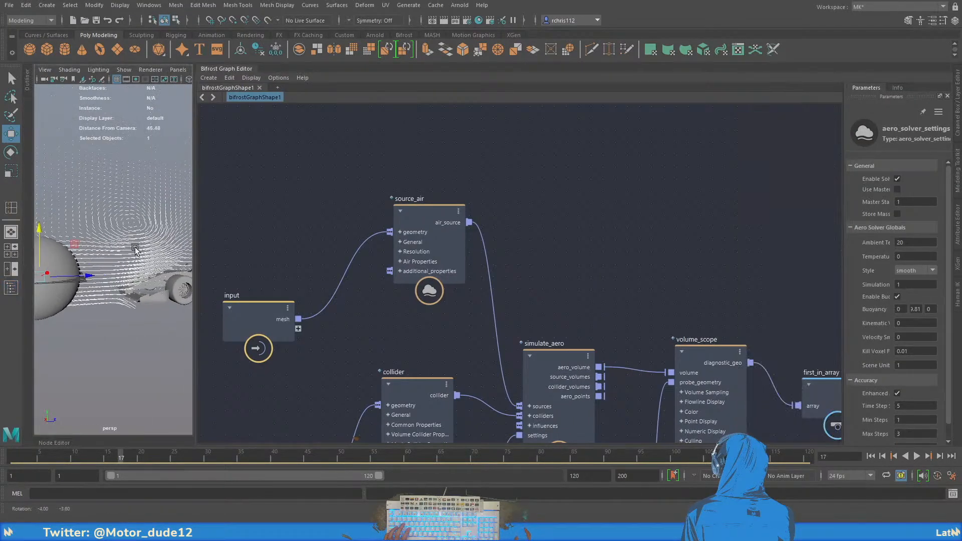
pyautogui.keyDown('alt'); pyautogui.moveTo(133, 247); pyautogui.dragTo(71, 283, button='middle'); pyautogui.keyUp('alt')
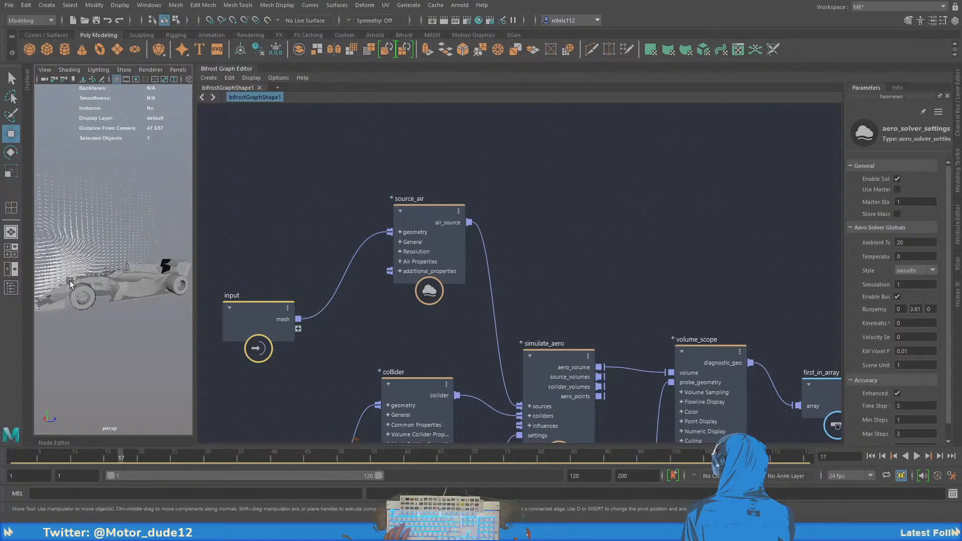
# Display the source_air node's parameters, widening the parameter area to show the full Air Properties names
pyautogui.keyDown('alt'); pyautogui.moveTo(456, 334); pyautogui.dragTo(386, 224, button='middle'); pyautogui.keyUp('alt')
pyautogui.keyDown('alt'); pyautogui.moveTo(589, 409); pyautogui.dragTo(599, 344, button='middle'); pyautogui.keyUp('alt')
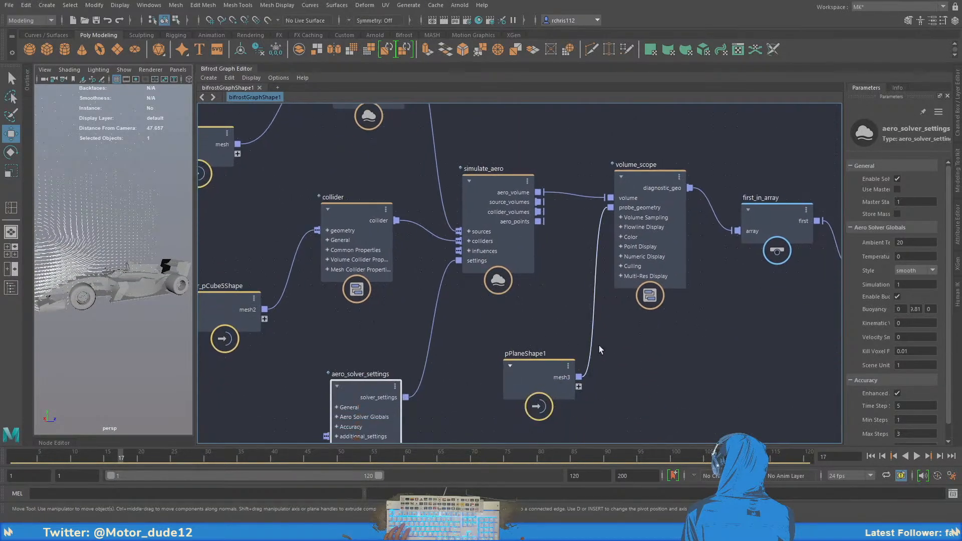
pyautogui.keyDown('alt'); pyautogui.moveTo(534, 322); pyautogui.dragTo(558, 329, button='middle'); pyautogui.keyUp('alt')
pyautogui.keyDown('alt'); pyautogui.moveTo(440, 179); pyautogui.dragTo(510, 314, button='middle'); pyautogui.keyUp('alt')
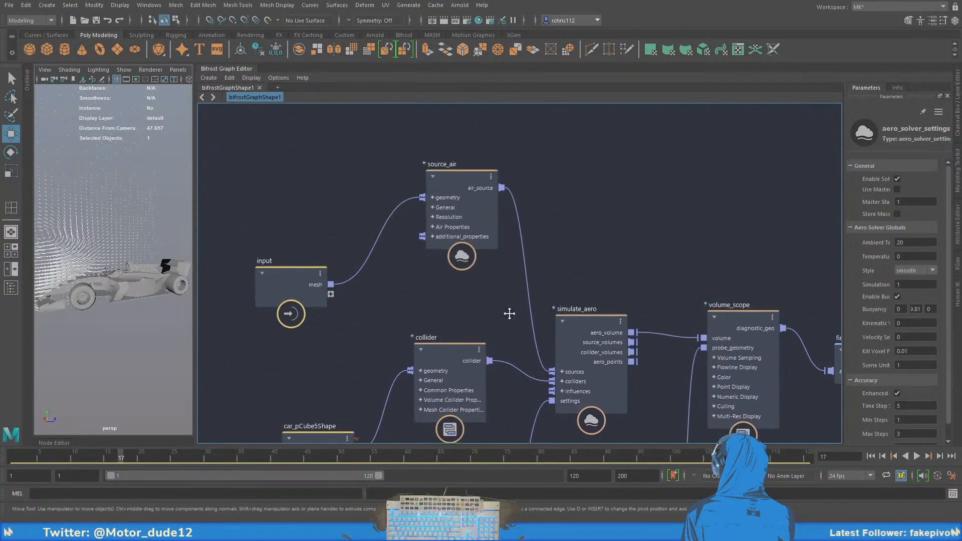
pyautogui.click(463, 182)
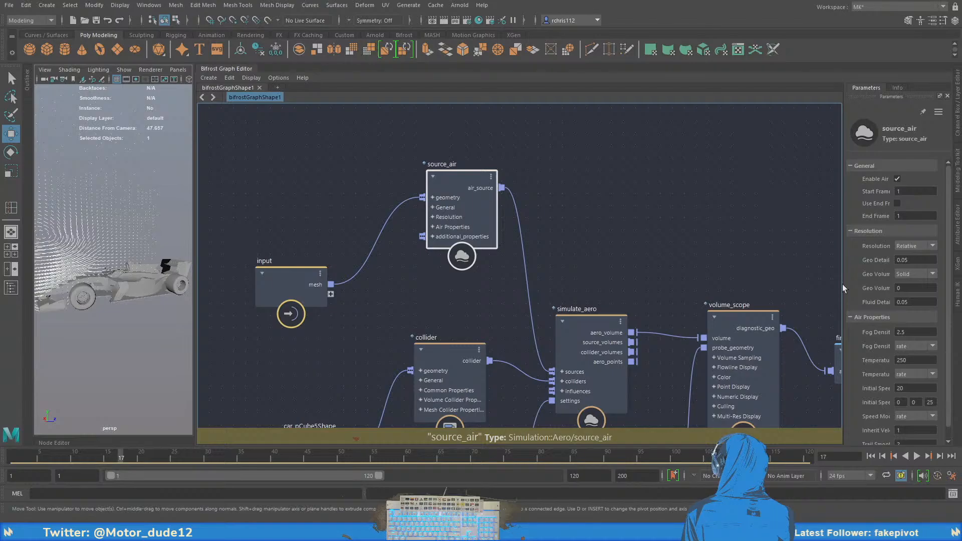
pyautogui.moveTo(843, 284); pyautogui.dragTo(800, 284)
pyautogui.scroll(-2, 845, 309)
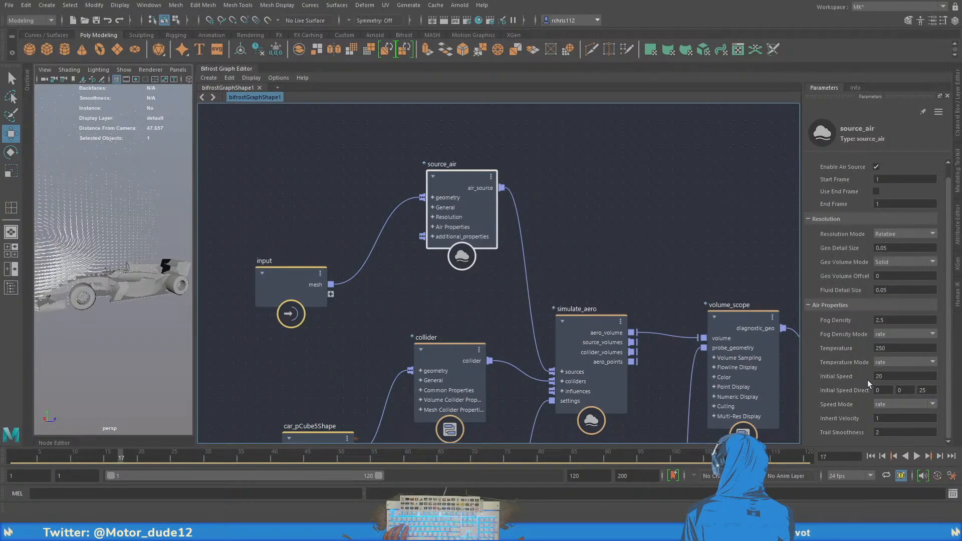
# Read through the source_air node's documentation and return to its parameters
pyautogui.keyDown('alt'); pyautogui.moveTo(739, 318); pyautogui.dragTo(728, 316, button='middle'); pyautogui.keyUp('alt')
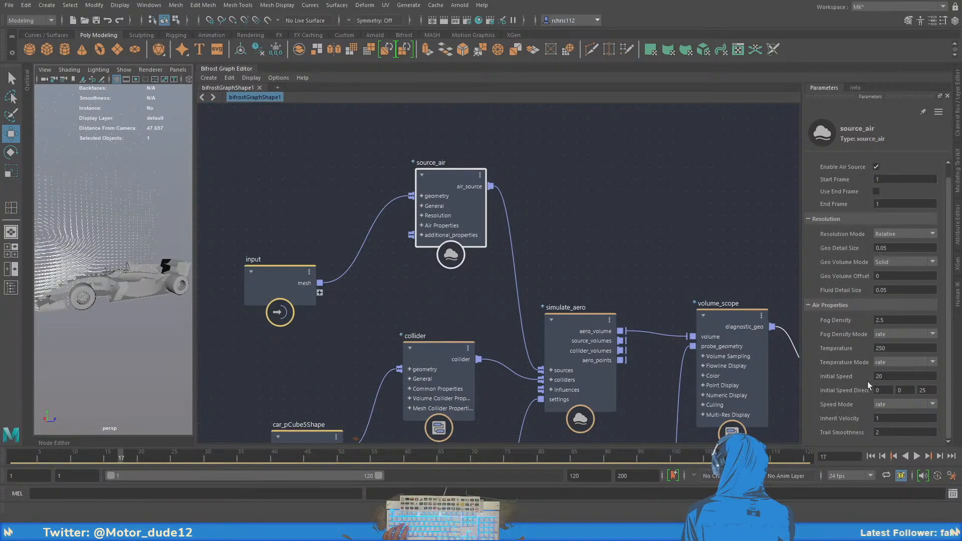
pyautogui.keyDown('alt'); pyautogui.moveTo(608, 233); pyautogui.dragTo(618, 240, button='middle'); pyautogui.keyUp('alt')
pyautogui.click(858, 89)
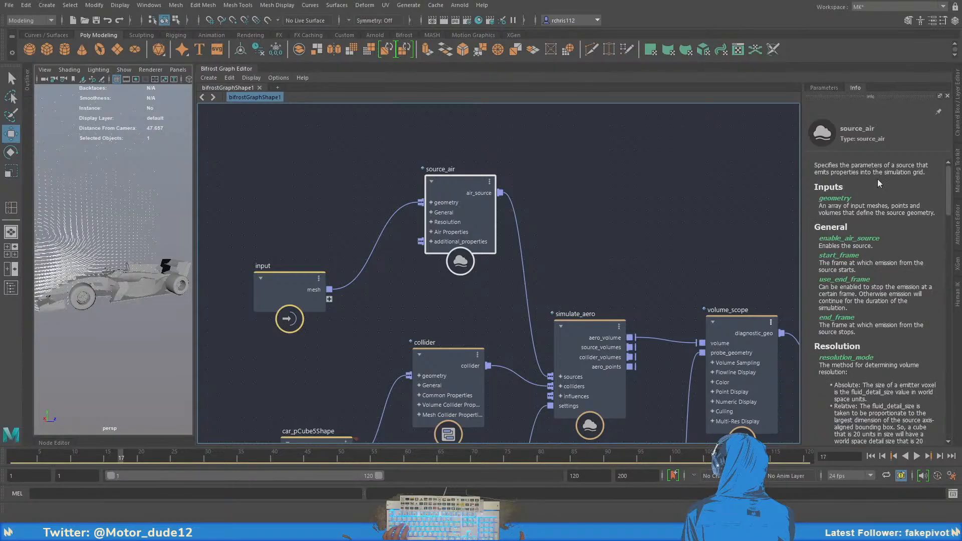
pyautogui.scroll(-9, 857, 301)
pyautogui.scroll(-5, 849, 345)
pyautogui.click(824, 88)
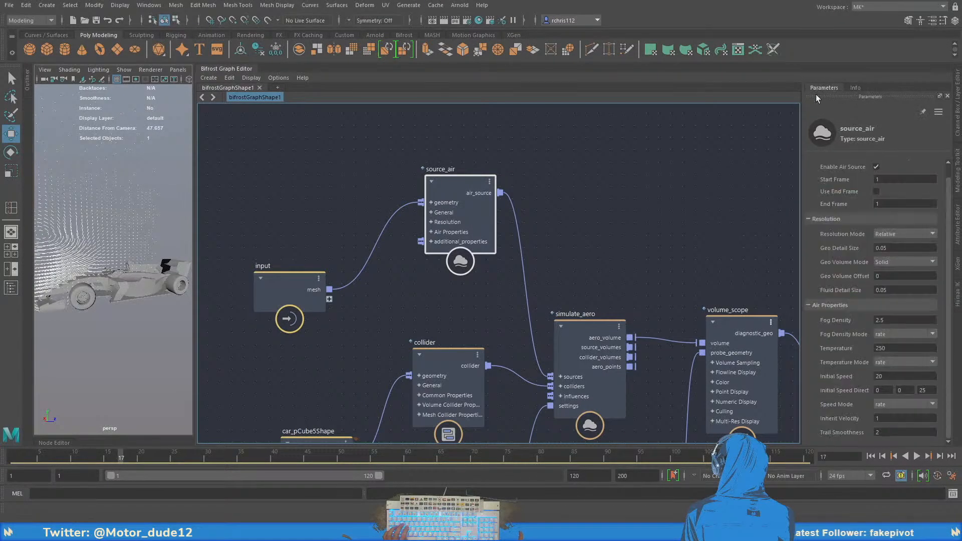
pyautogui.keyDown('alt'); pyautogui.moveTo(614, 234); pyautogui.dragTo(658, 243, button='middle'); pyautogui.keyUp('alt')
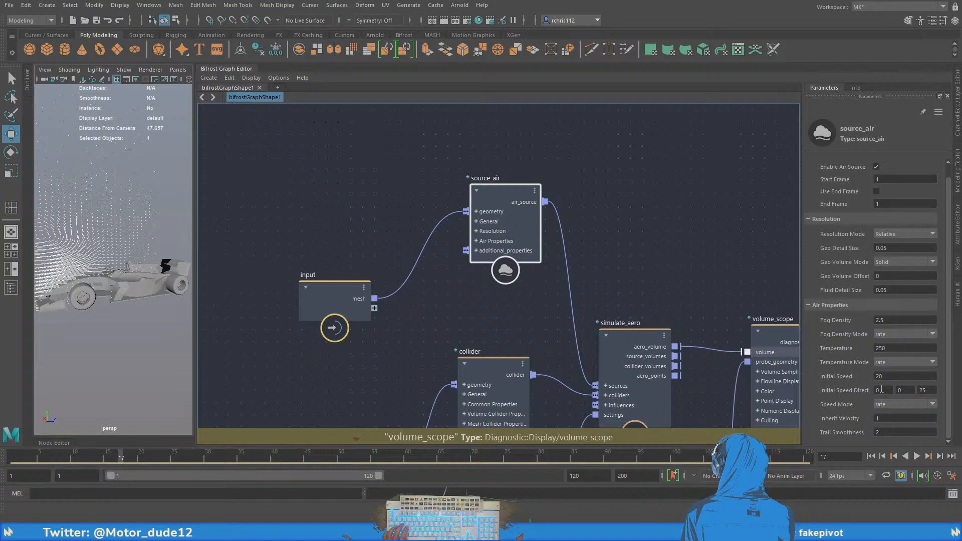
# Examine source_air's Z component of Initial Speed Direction against the flow leaving the emitter sphere
pyautogui.doubleClick(924, 390)
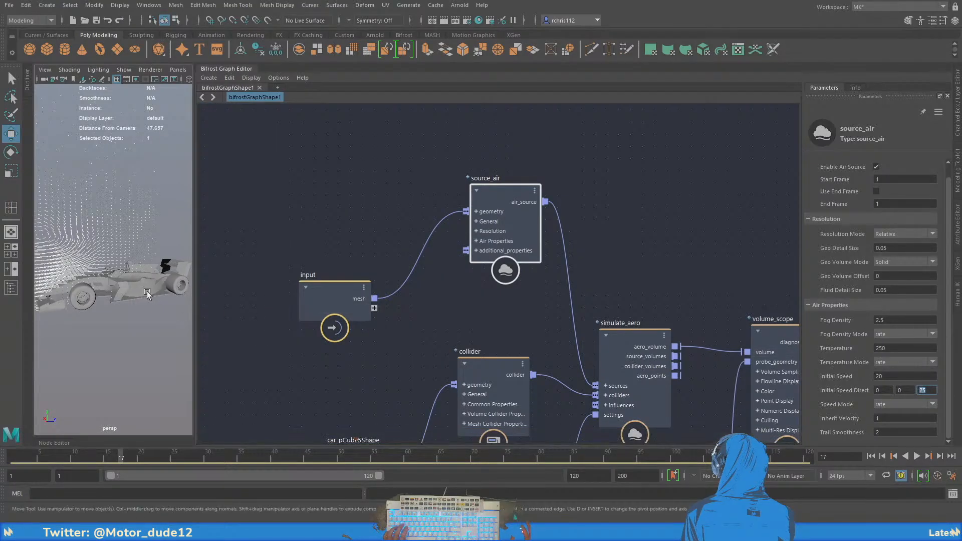
pyautogui.moveTo(147, 290); pyautogui.dragTo(135, 263, button='middle')
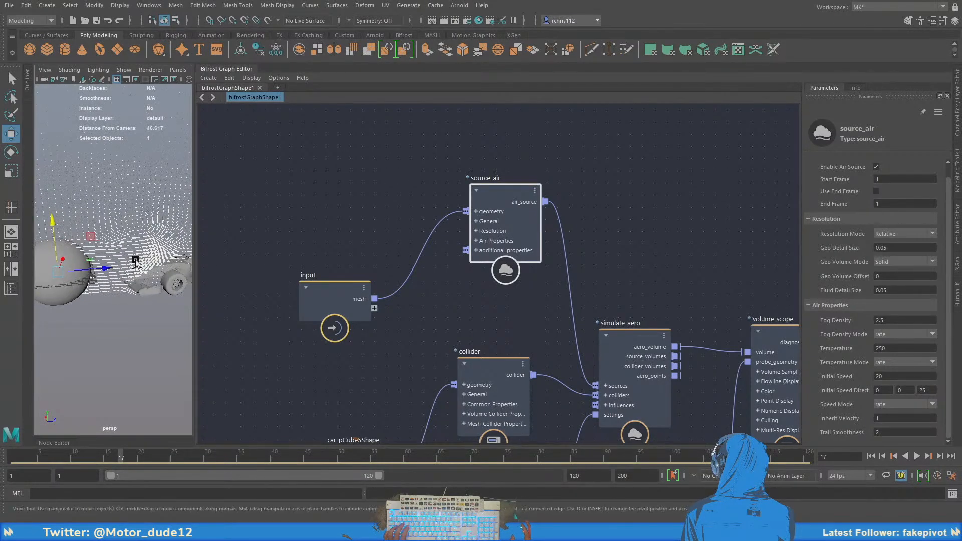
pyautogui.hotkey('alt', 'Home')
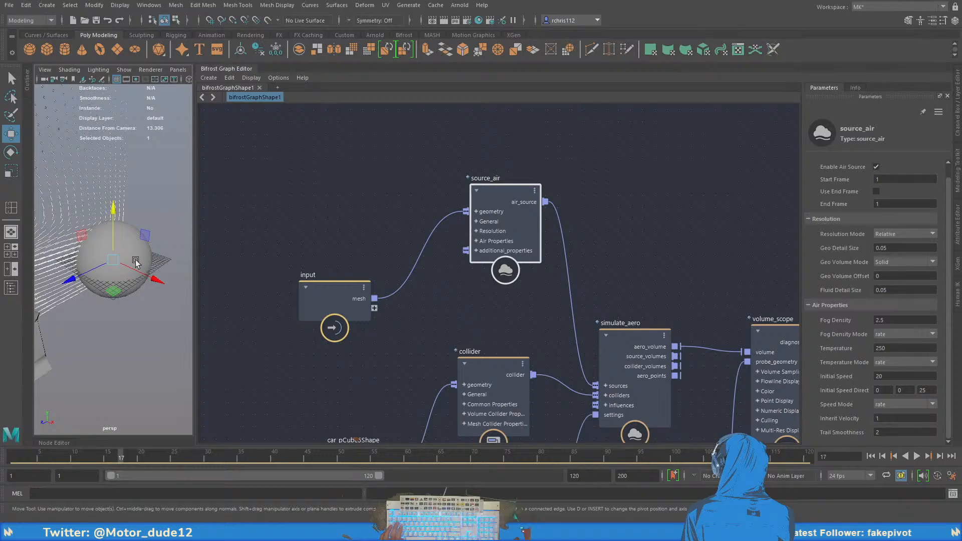
pyautogui.scroll(-1, 139, 263)
pyautogui.keyDown('alt'); pyautogui.moveTo(138, 264); pyautogui.dragTo(168, 295); pyautogui.keyUp('alt')
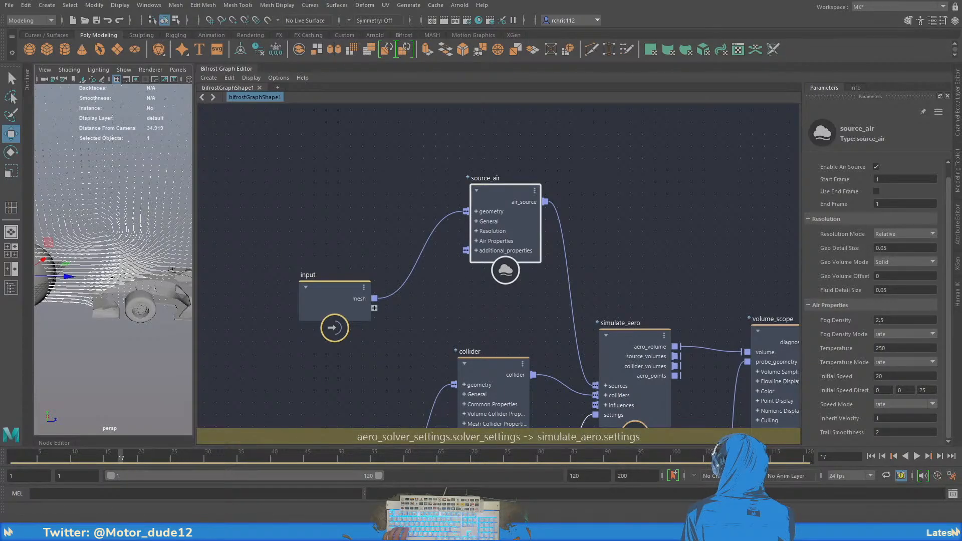
# Inspect the parameters of the pPlaneShape1 probe input and the aero_solver_settings node
pyautogui.keyDown('alt'); pyautogui.moveTo(539, 334); pyautogui.dragTo(452, 252, button='middle'); pyautogui.keyUp('alt')
pyautogui.keyDown('alt'); pyautogui.moveTo(553, 386); pyautogui.dragTo(499, 241, button='middle'); pyautogui.keyUp('alt')
pyautogui.scroll(-2, 536, 330)
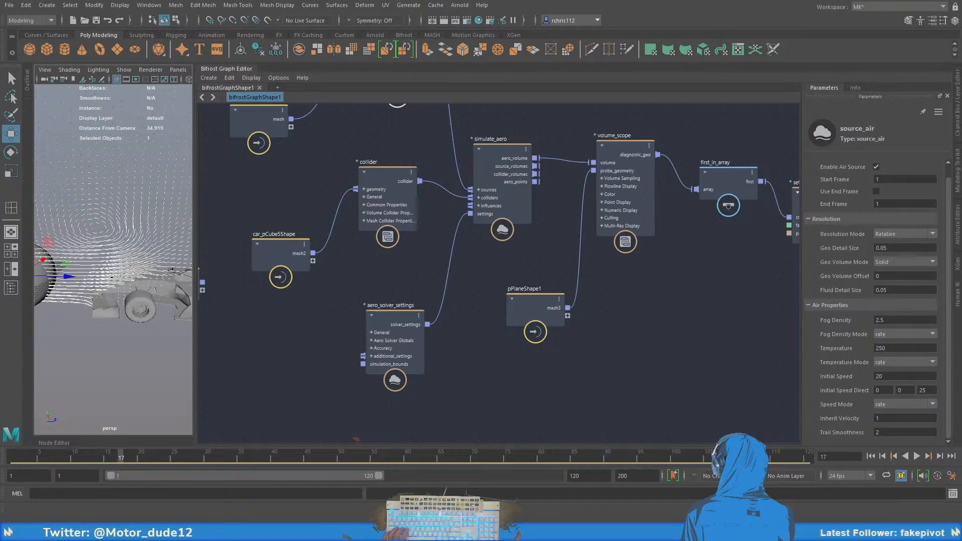
pyautogui.keyDown('alt'); pyautogui.moveTo(555, 284); pyautogui.dragTo(558, 322, button='middle'); pyautogui.keyUp('alt')
pyautogui.moveTo(521, 344); pyautogui.dragTo(507, 366)
pyautogui.moveTo(522, 308)
pyautogui.keyDown('alt'); pyautogui.mouseDown(button='middle')
pyautogui.moveTo(546, 333)
pyautogui.moveTo(587, 311)
pyautogui.moveTo(516, 312)
pyautogui.moveTo(526, 309)
pyautogui.mouseUp(button='middle'); pyautogui.keyUp('alt')
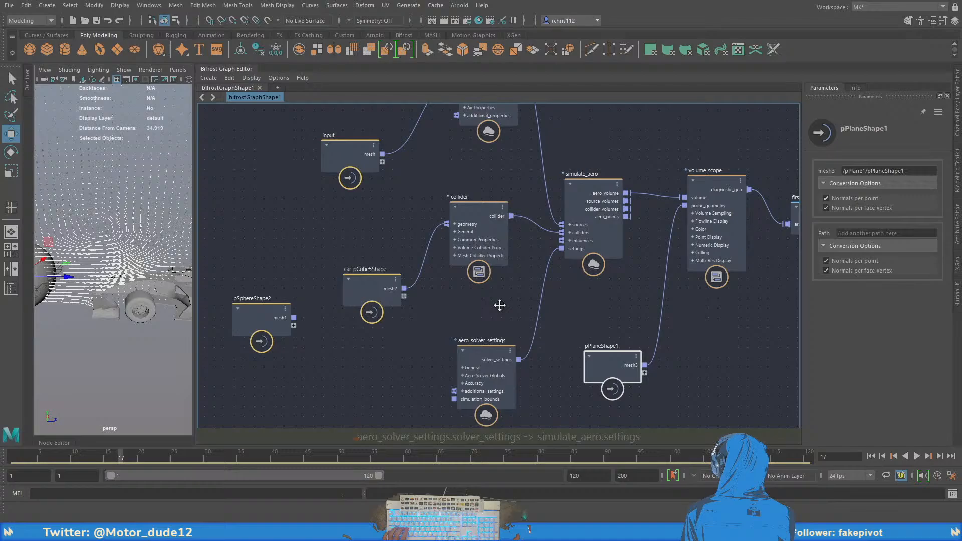
pyautogui.click(481, 347)
pyautogui.moveTo(481, 349); pyautogui.dragTo(479, 348)
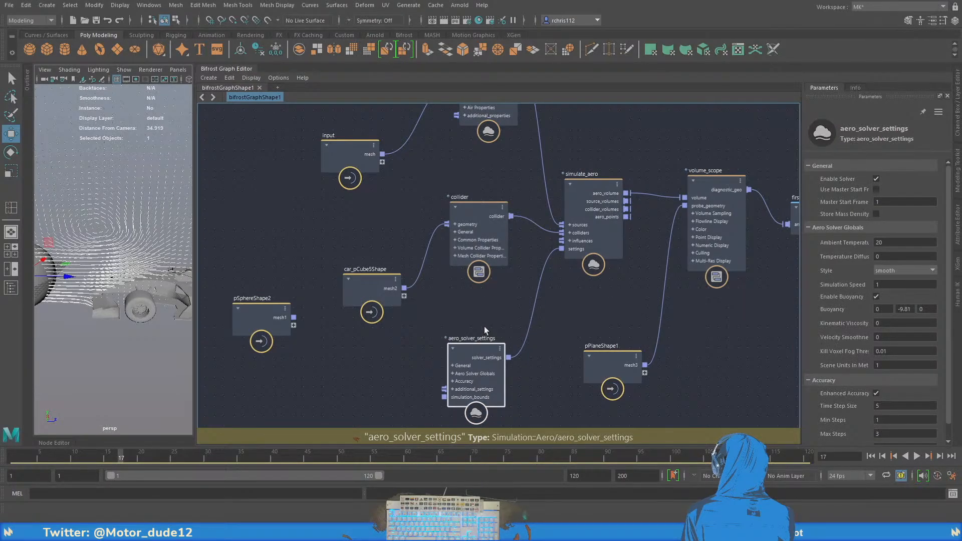
# Display the collider node's parameters and examine its Detail Size setting against the car's bodywork
pyautogui.keyDown('alt'); pyautogui.moveTo(541, 239); pyautogui.dragTo(462, 291, button='middle'); pyautogui.keyUp('alt')
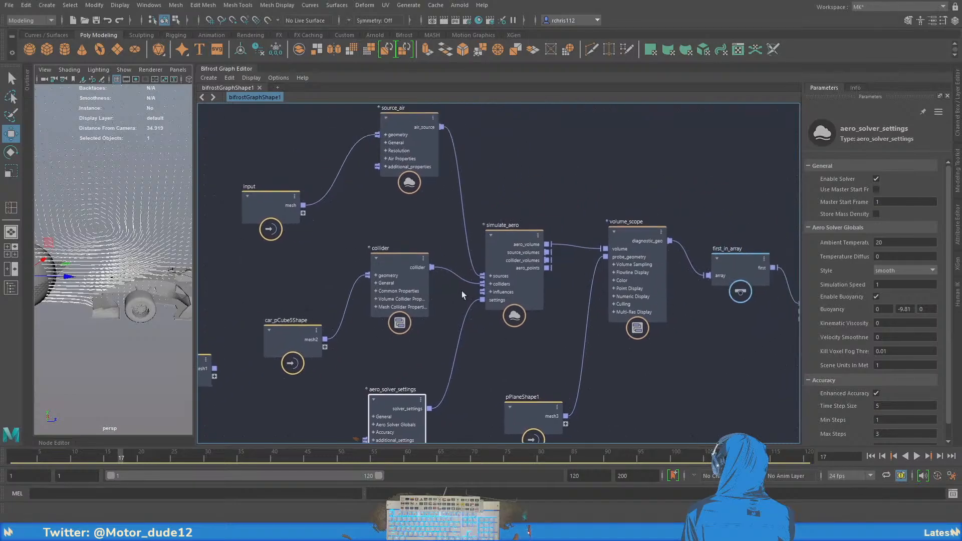
pyautogui.keyDown('alt'); pyautogui.moveTo(131, 270); pyautogui.dragTo(77, 287); pyautogui.keyUp('alt')
pyautogui.click(401, 254)
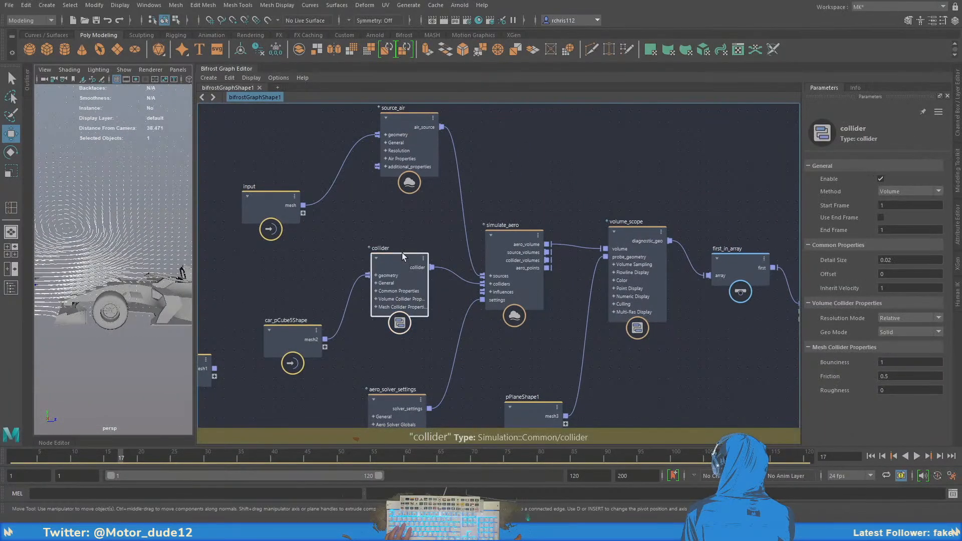
pyautogui.scroll(-3, 123, 264)
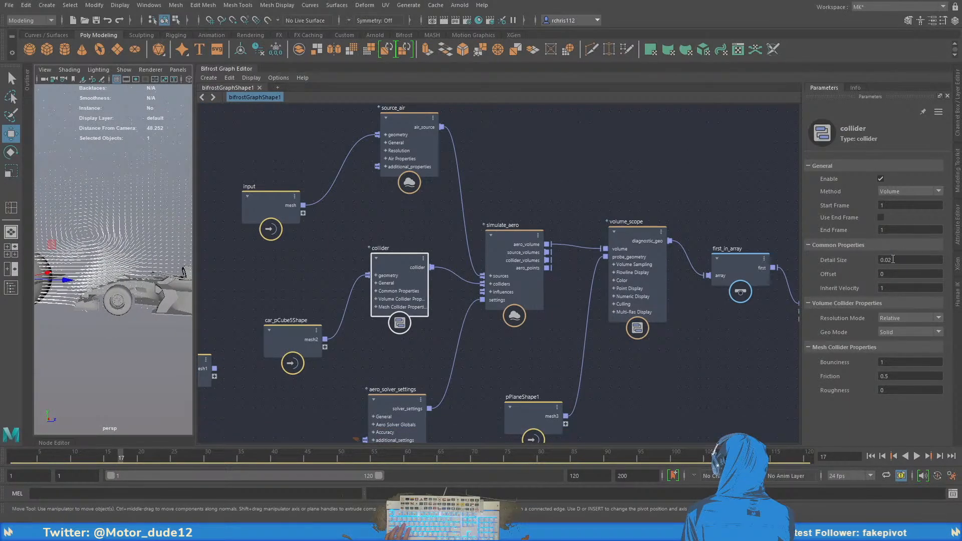
pyautogui.scroll(4, 106, 268)
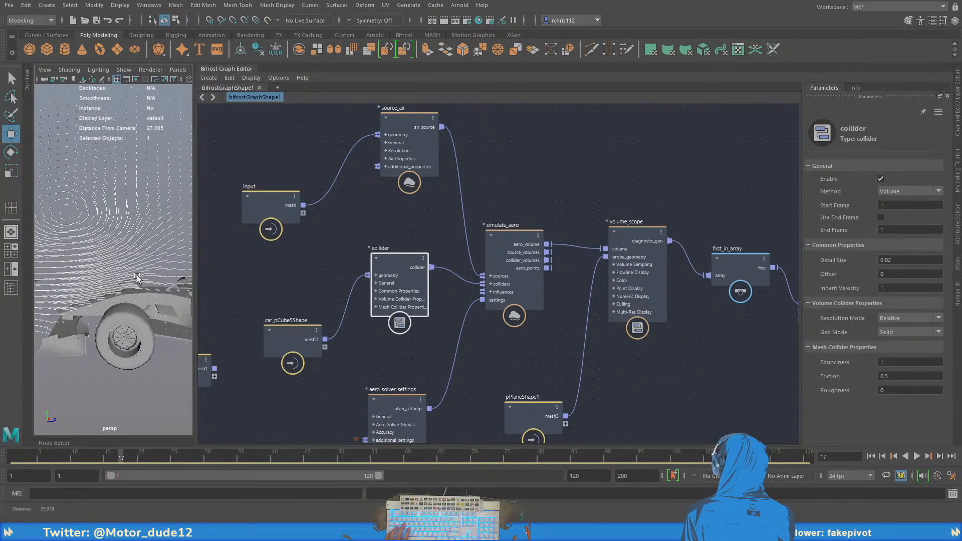
pyautogui.keyDown('alt'); pyautogui.moveTo(144, 265); pyautogui.dragTo(187, 289); pyautogui.keyUp('alt')
pyautogui.scroll(4, 116, 278)
pyautogui.click(897, 259)
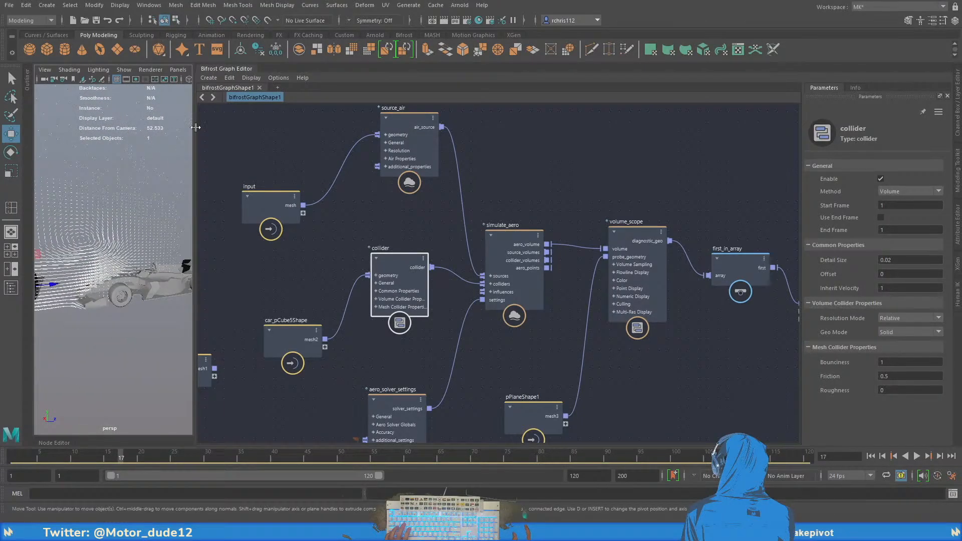
# Review the node chain from the inputs to the strands nodes, collapse the Bifrost Graph Editor and frame the sphere and car
pyautogui.scroll(-5, 587, 362)
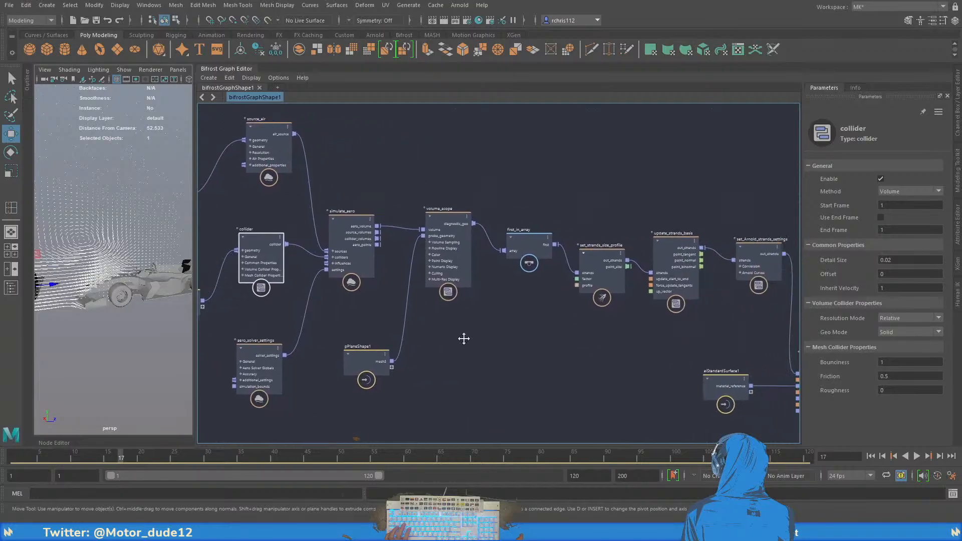
pyautogui.scroll(1, 485, 348)
pyautogui.keyDown('alt'); pyautogui.moveTo(485, 347); pyautogui.dragTo(596, 353, button='middle'); pyautogui.keyUp('alt')
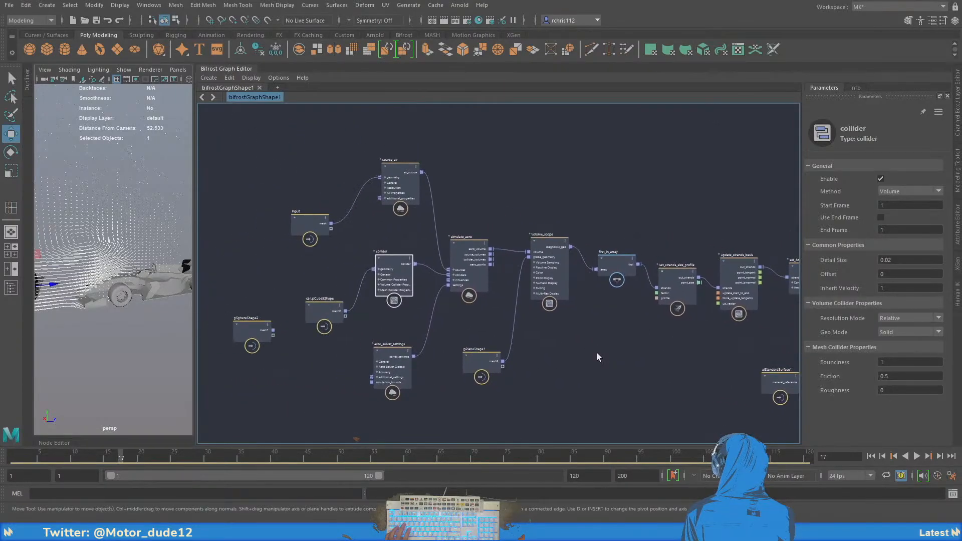
pyautogui.keyDown('alt'); pyautogui.moveTo(467, 335); pyautogui.dragTo(508, 342, button='middle'); pyautogui.keyUp('alt')
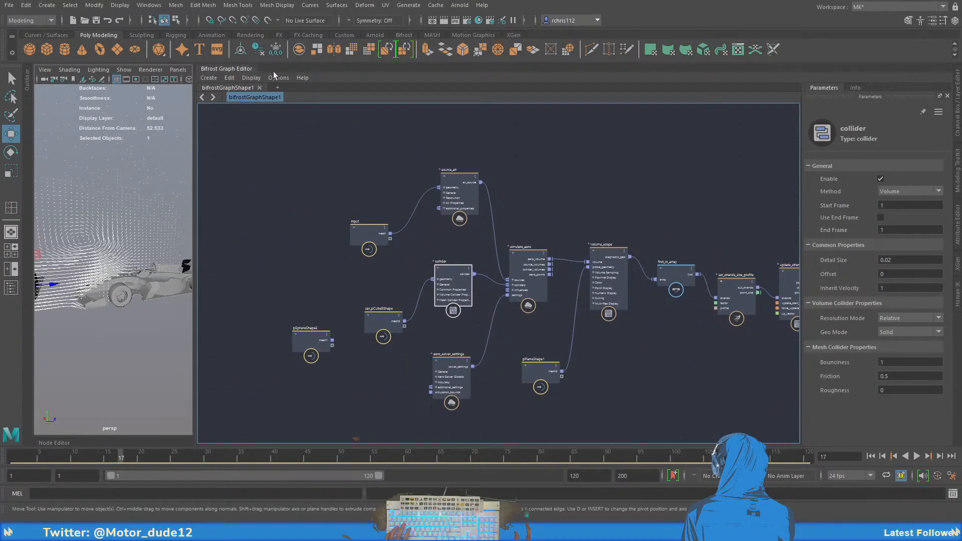
pyautogui.click(243, 70)
pyautogui.scroll(-7, 529, 274)
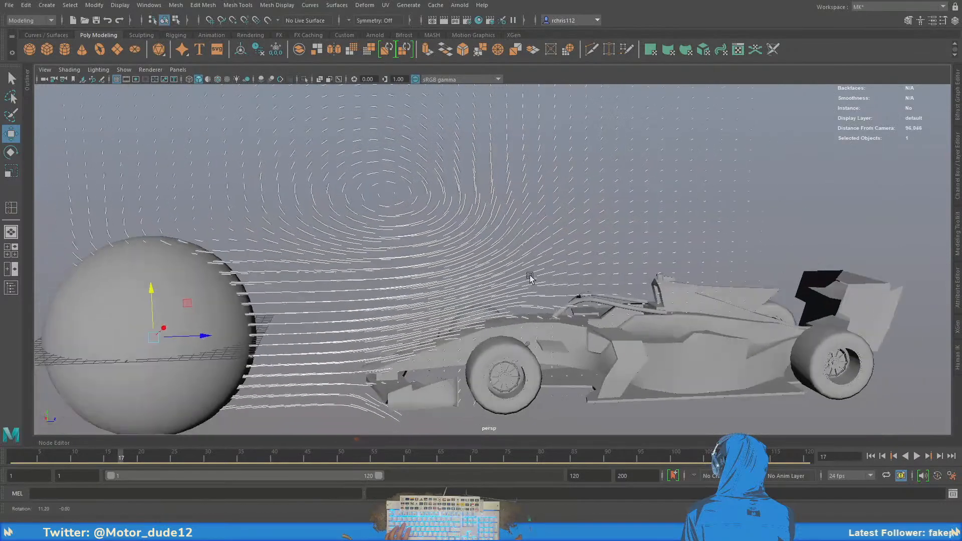
pyautogui.keyDown('alt'); pyautogui.moveTo(468, 286); pyautogui.dragTo(454, 272, button='middle'); pyautogui.keyUp('alt')
# Compare the flowlines with viewport colour management toggled off and on, viewing the car from the rear
pyautogui.click(28, 511)
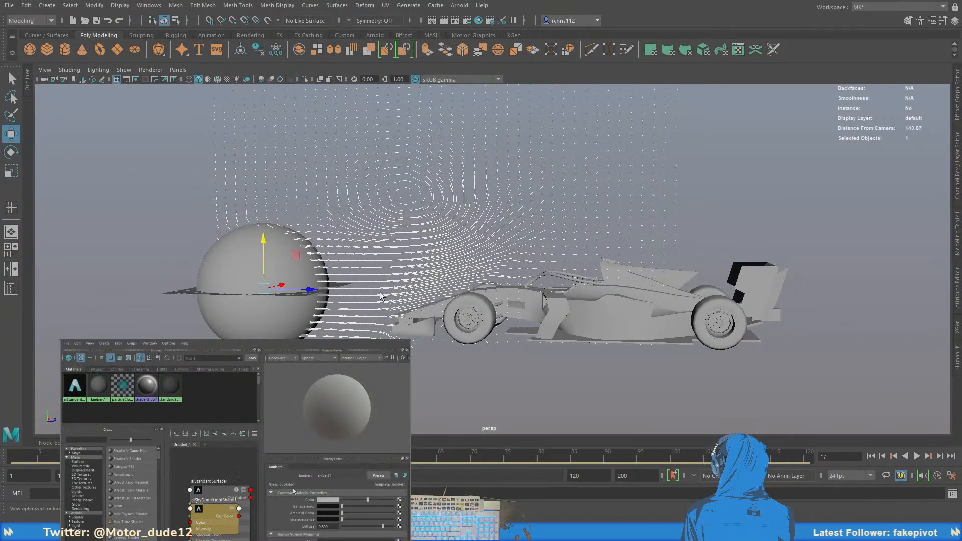
pyautogui.keyDown('alt'); pyautogui.moveTo(532, 267); pyautogui.dragTo(418, 124); pyautogui.keyUp('alt')
pyautogui.click(414, 80)
pyautogui.click(415, 79)
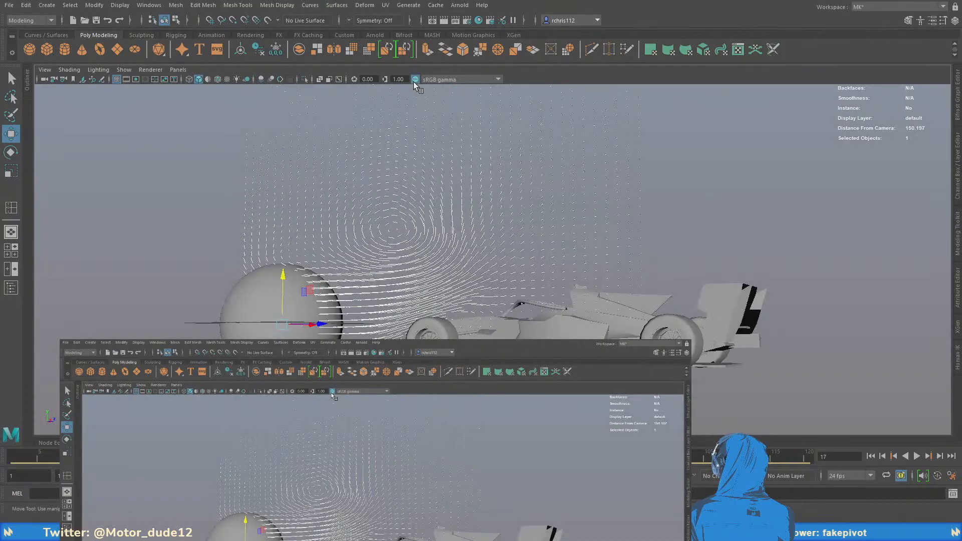
pyautogui.click(415, 80)
pyautogui.click(415, 79)
pyautogui.keyDown('alt'); pyautogui.moveTo(499, 243); pyautogui.dragTo(471, 299); pyautogui.keyUp('alt')
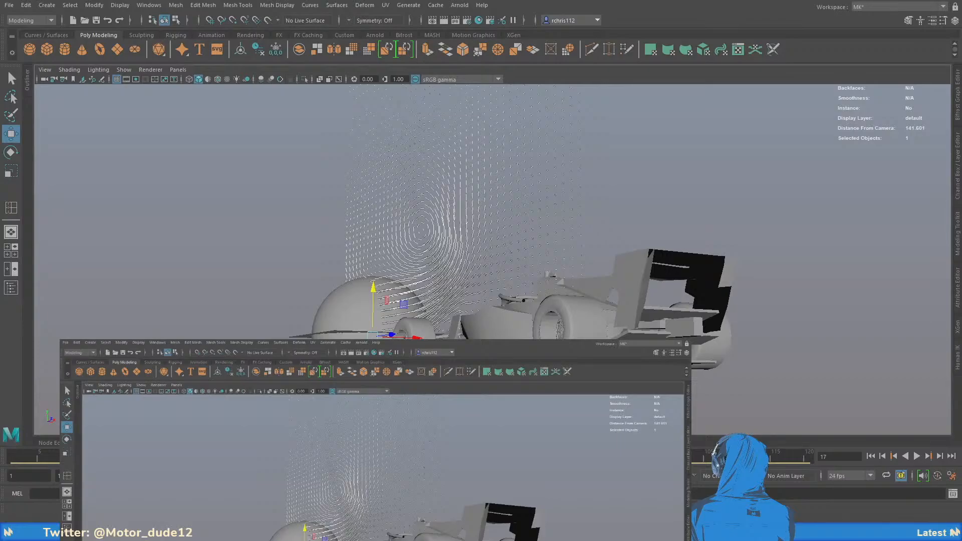